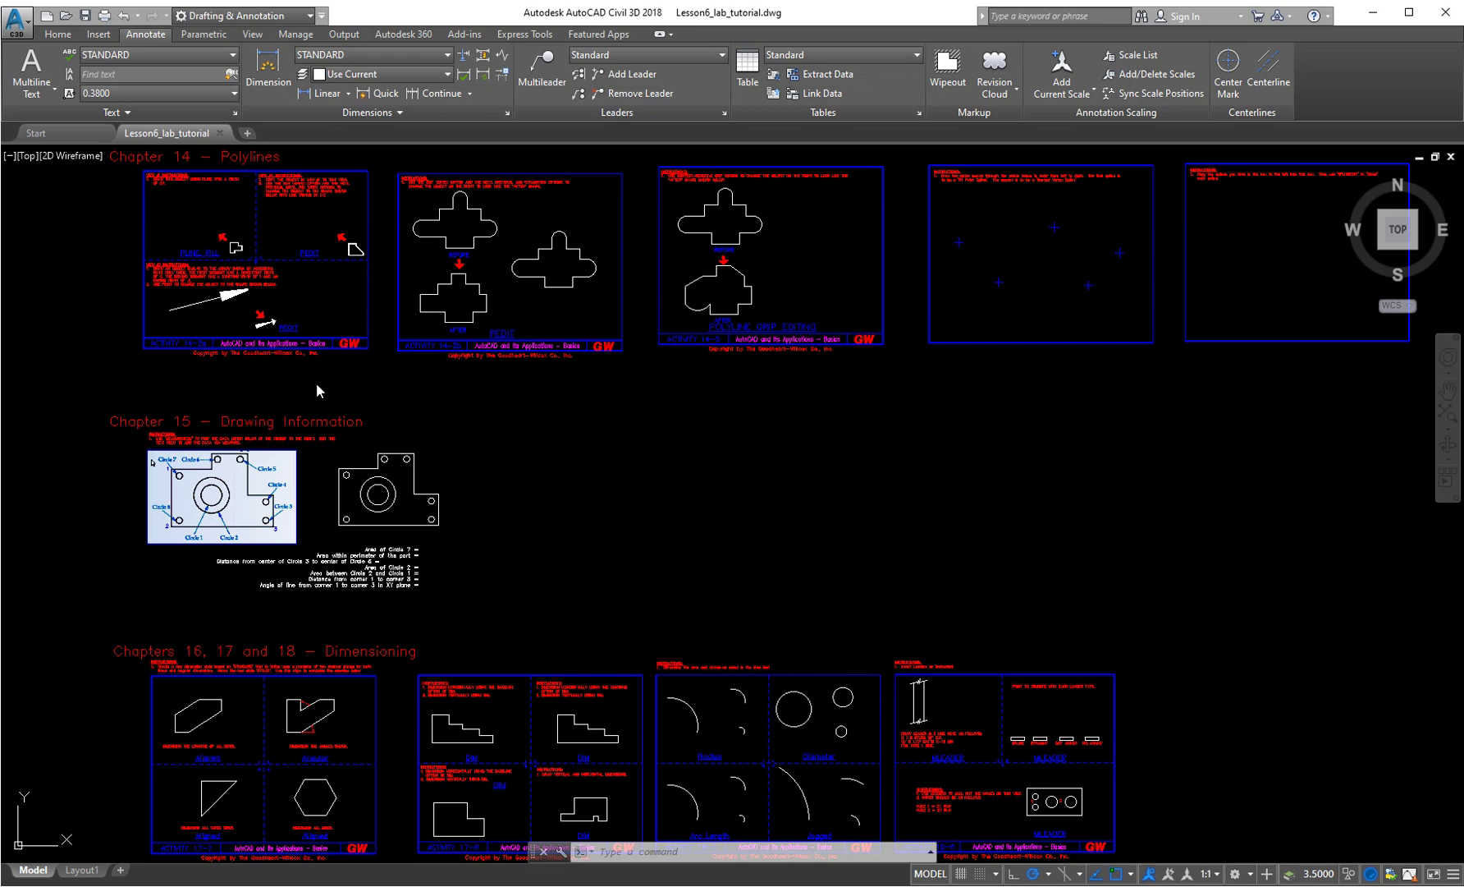
- Pan and zoom onto the Chapter 14 Polylines sheets until Activity 14-2a's View #1 is readable
{"action": "middle_click_drag", "start_coordinate": [336, 376], "coordinate": [509, 607]}
{"action": "scroll", "coordinate": [365, 482], "scroll_direction": "up", "scroll_amount": 6}
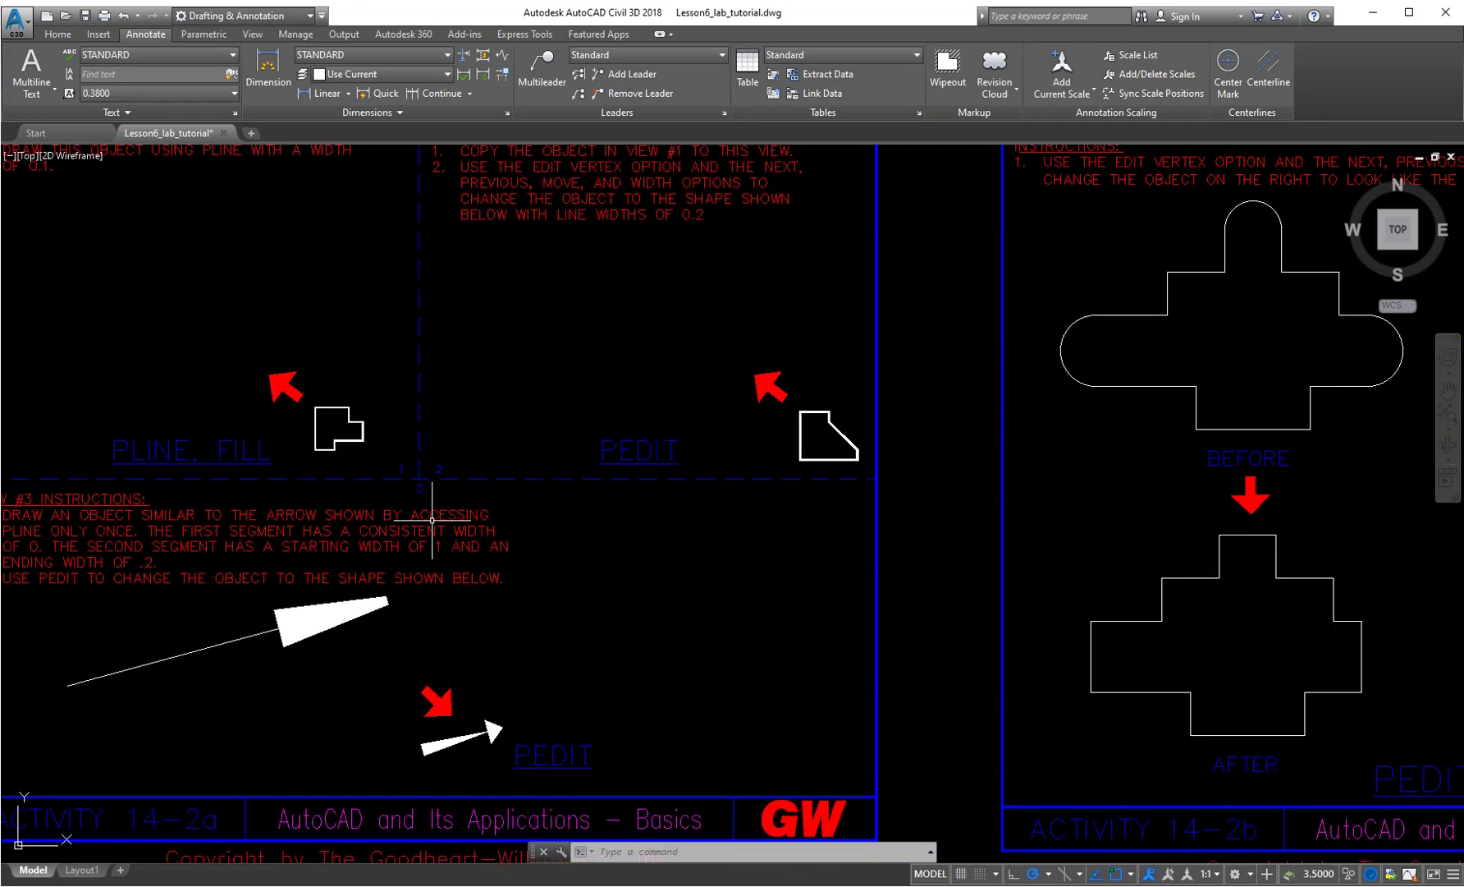
{"action": "scroll", "coordinate": [364, 482], "scroll_direction": "down", "scroll_amount": 2}
{"action": "middle_click_drag", "start_coordinate": [364, 482], "coordinate": [482, 502]}
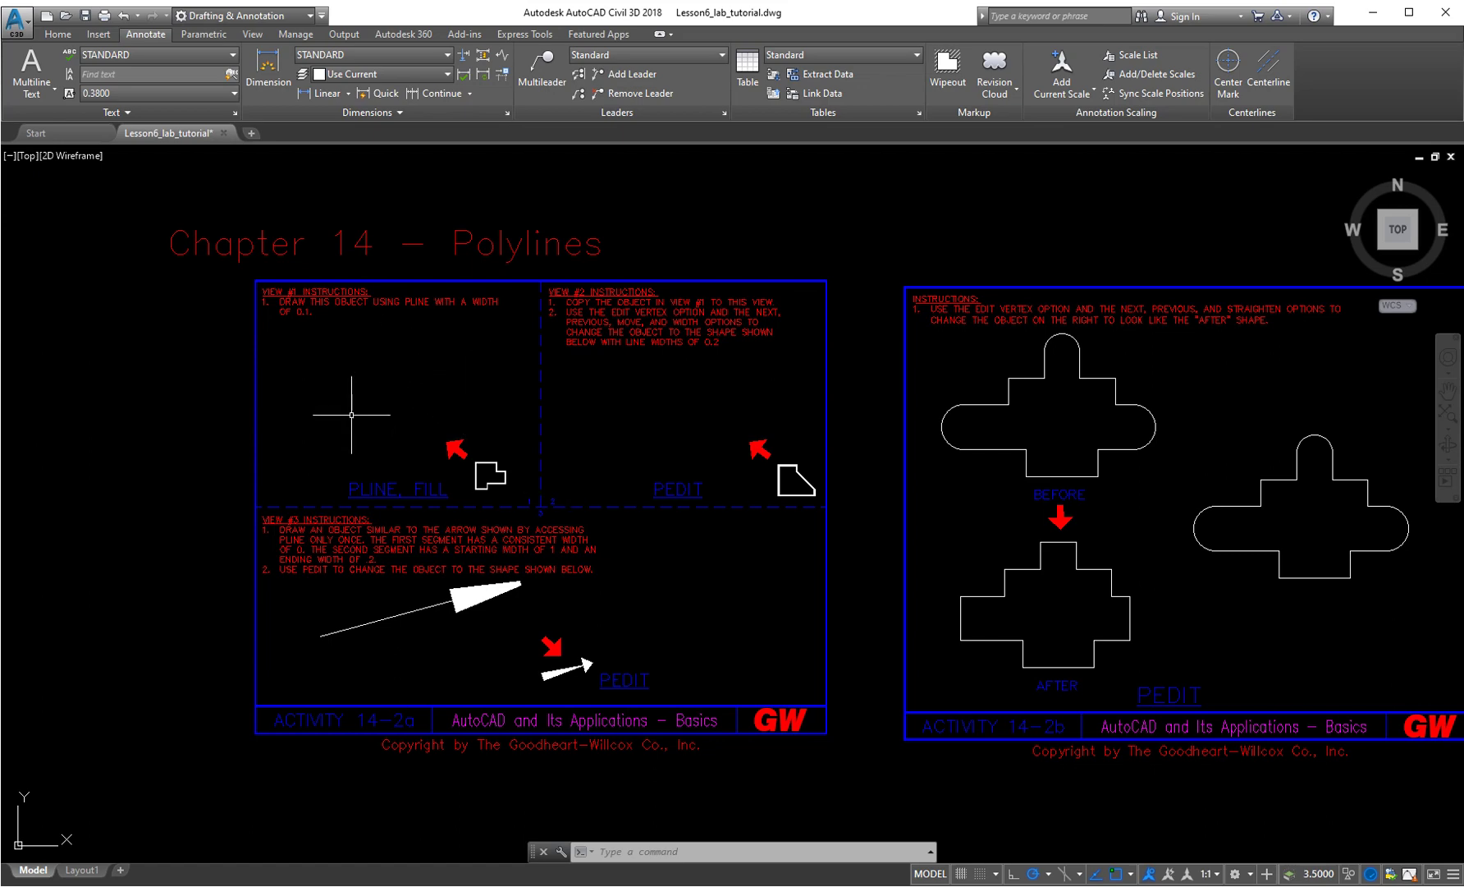
{"action": "scroll", "coordinate": [349, 415], "scroll_direction": "up", "scroll_amount": 2}
{"action": "middle_click_drag", "start_coordinate": [357, 377], "coordinate": [372, 386]}
{"action": "scroll", "coordinate": [450, 427], "scroll_direction": "down", "scroll_amount": 3}
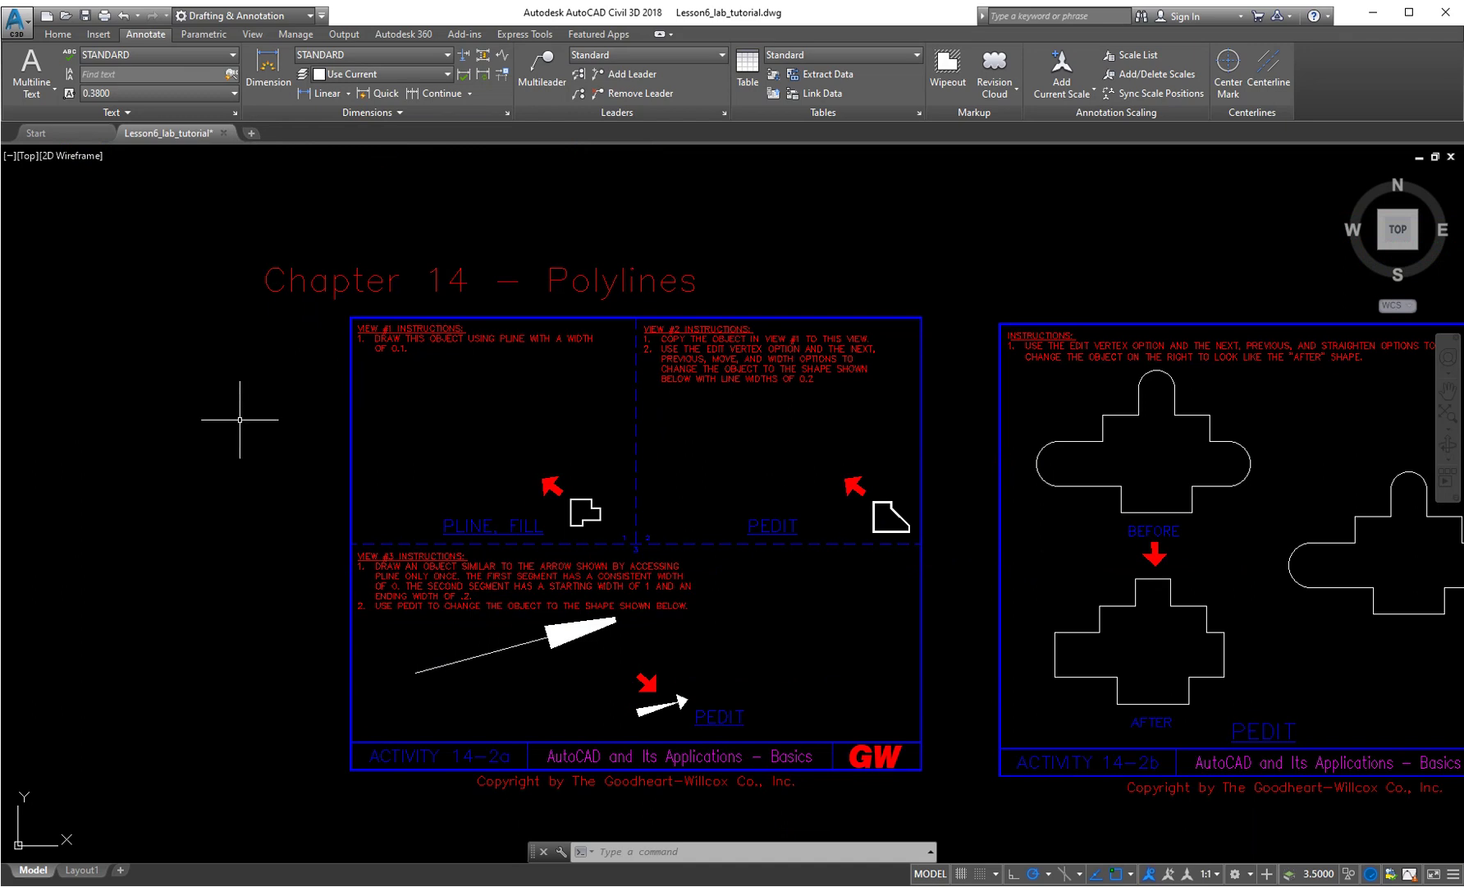
- Open Right-Click Customization from the User Preferences tab of the OPTIONS dialog
{"action": "type", "text": "options"}
{"action": "key", "text": "Return"}
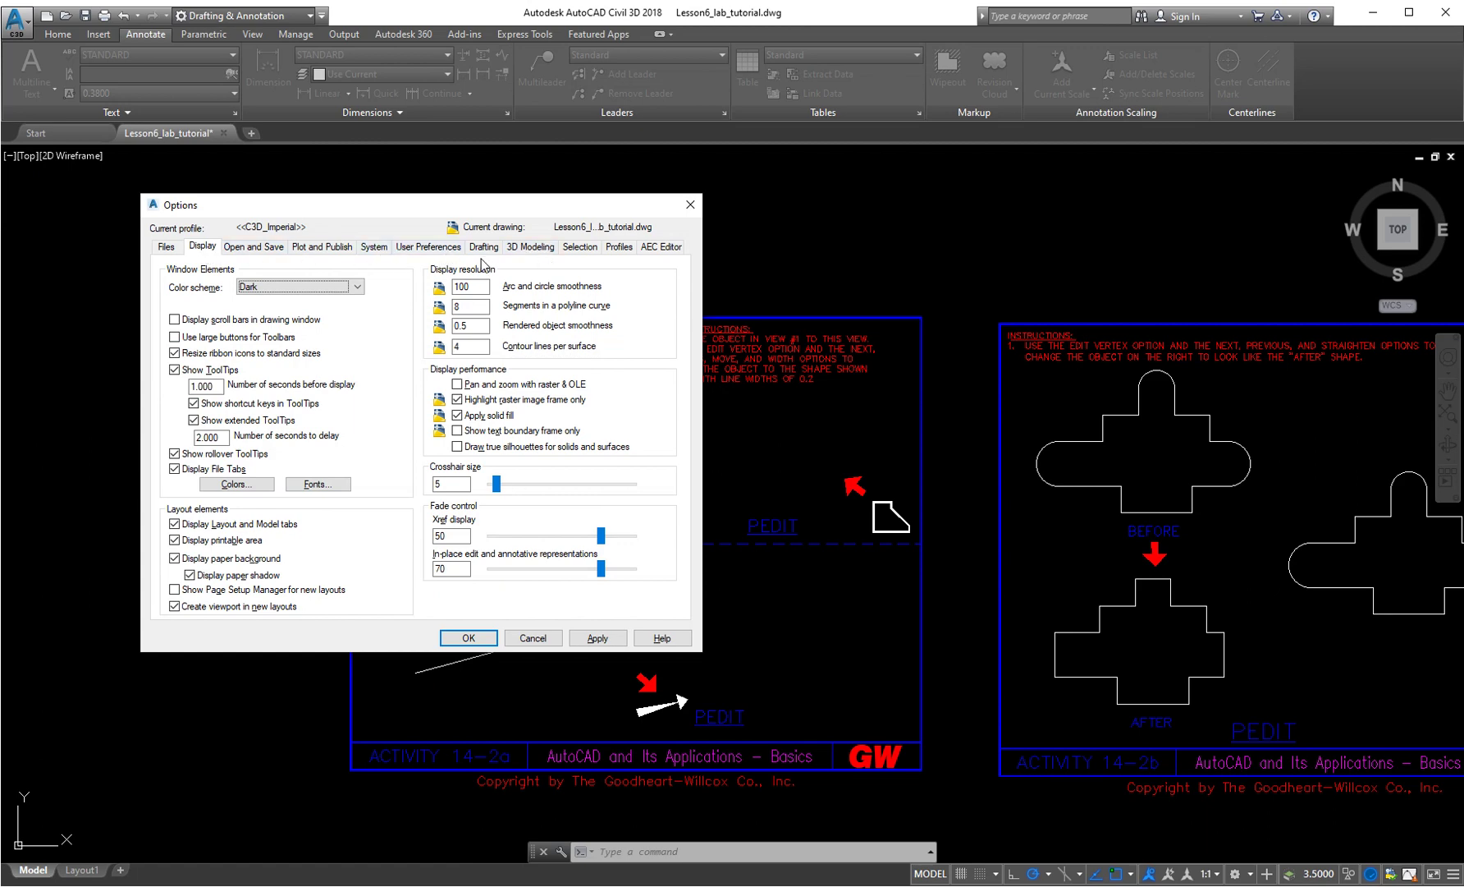
{"action": "left_click", "coordinate": [425, 248]}
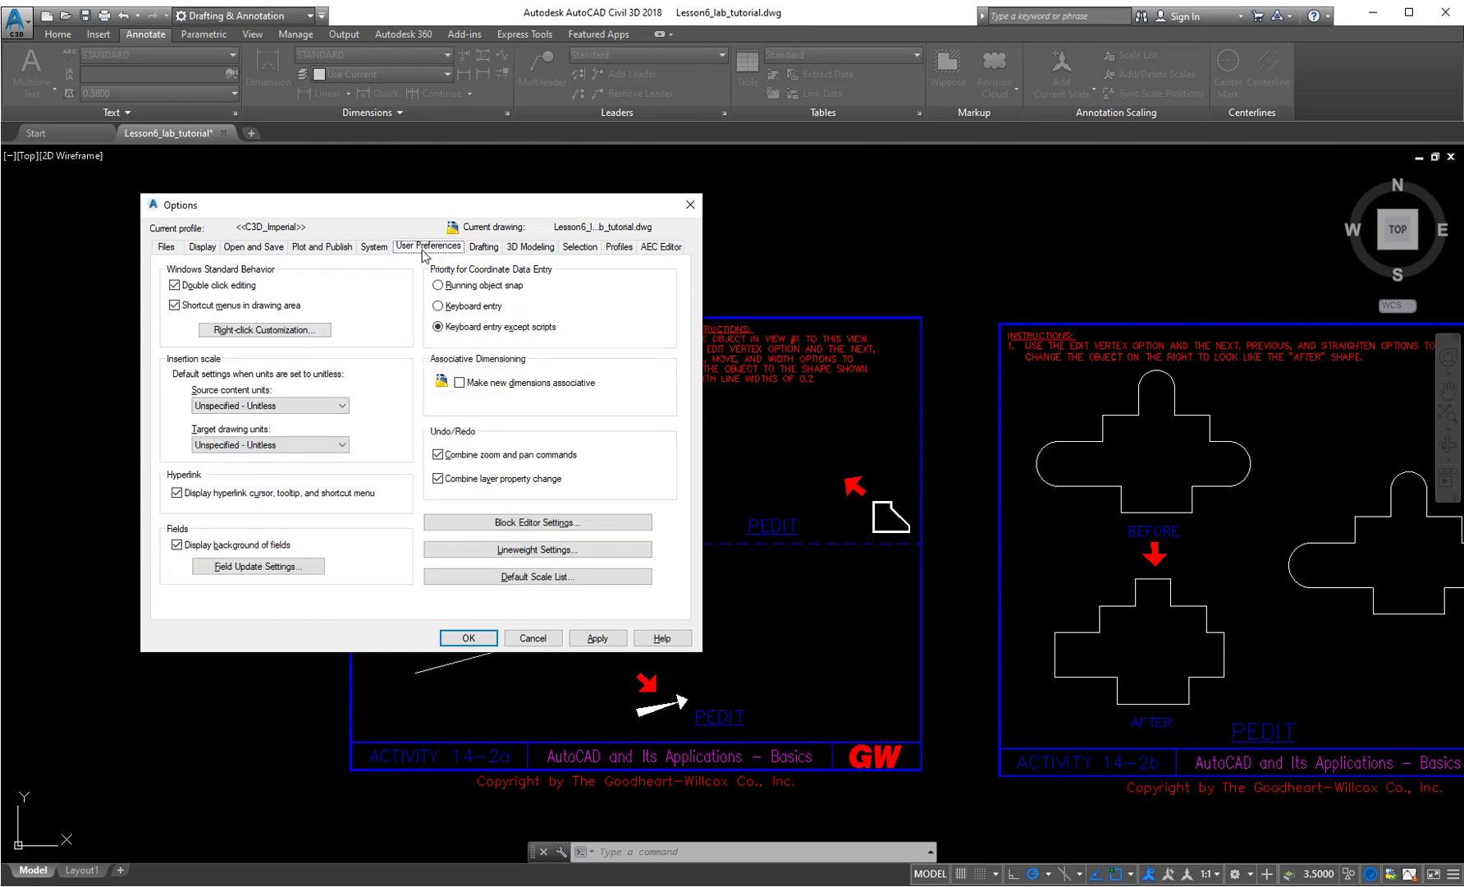
{"action": "left_click", "coordinate": [269, 329]}
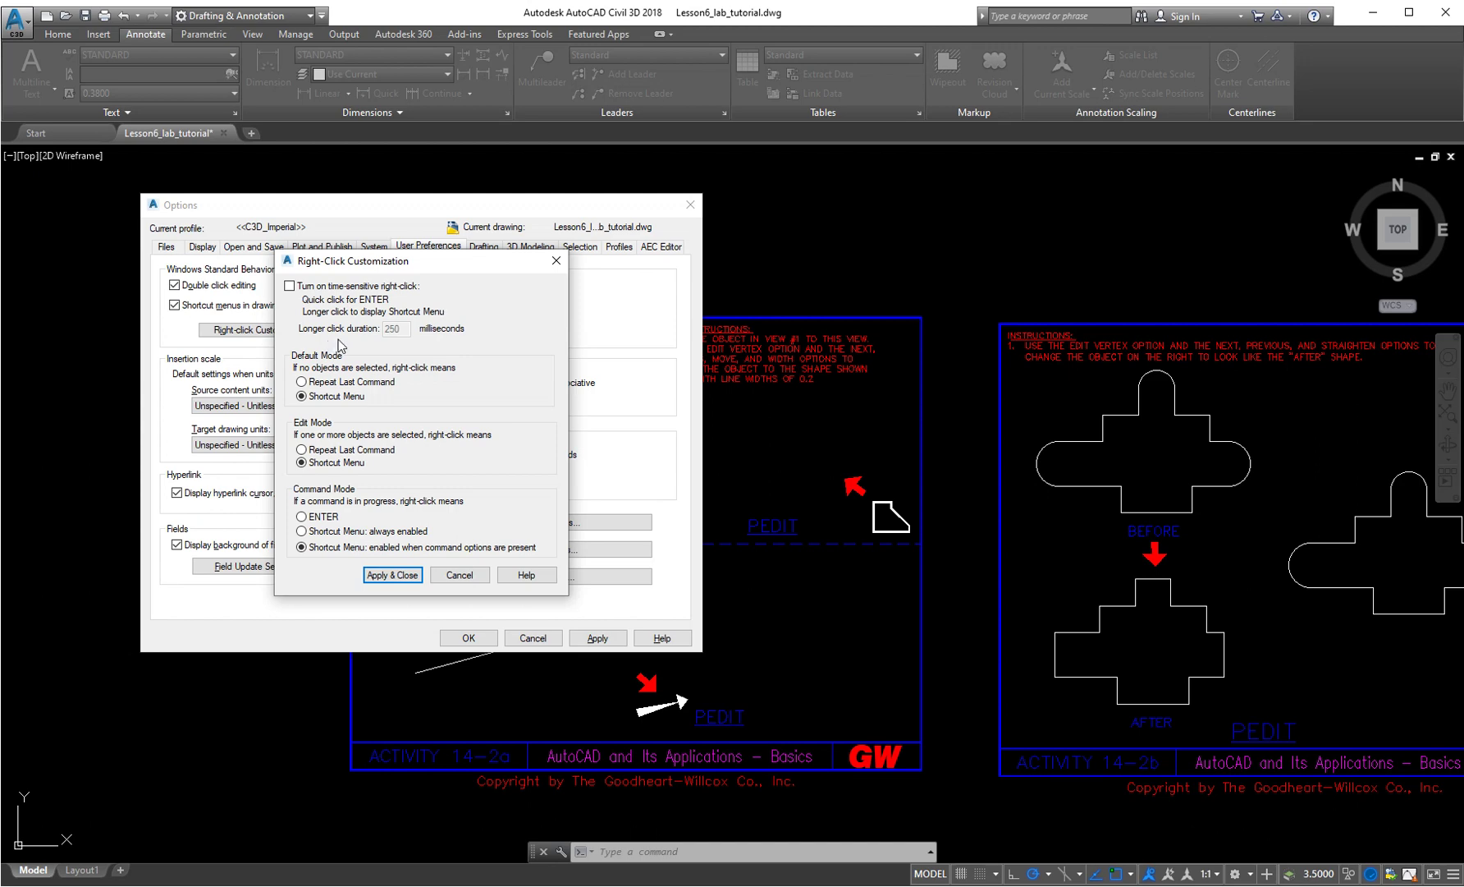
- Enable time-sensitive right-click and set Edit Mode to Repeat Last Command, then apply and close Options
{"action": "left_click", "coordinate": [289, 286]}
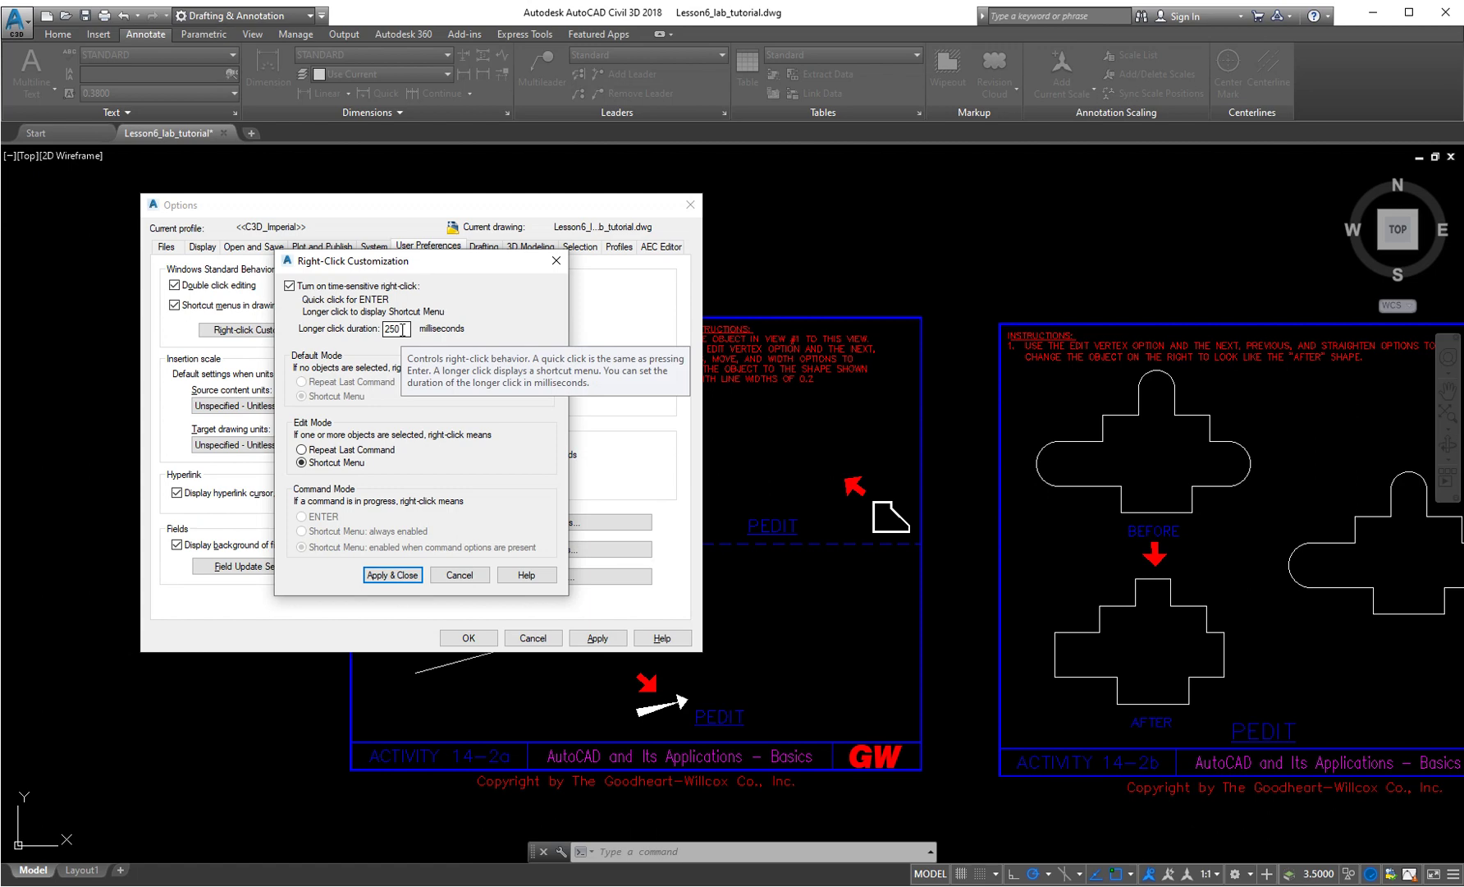
{"action": "left_click", "coordinate": [325, 450]}
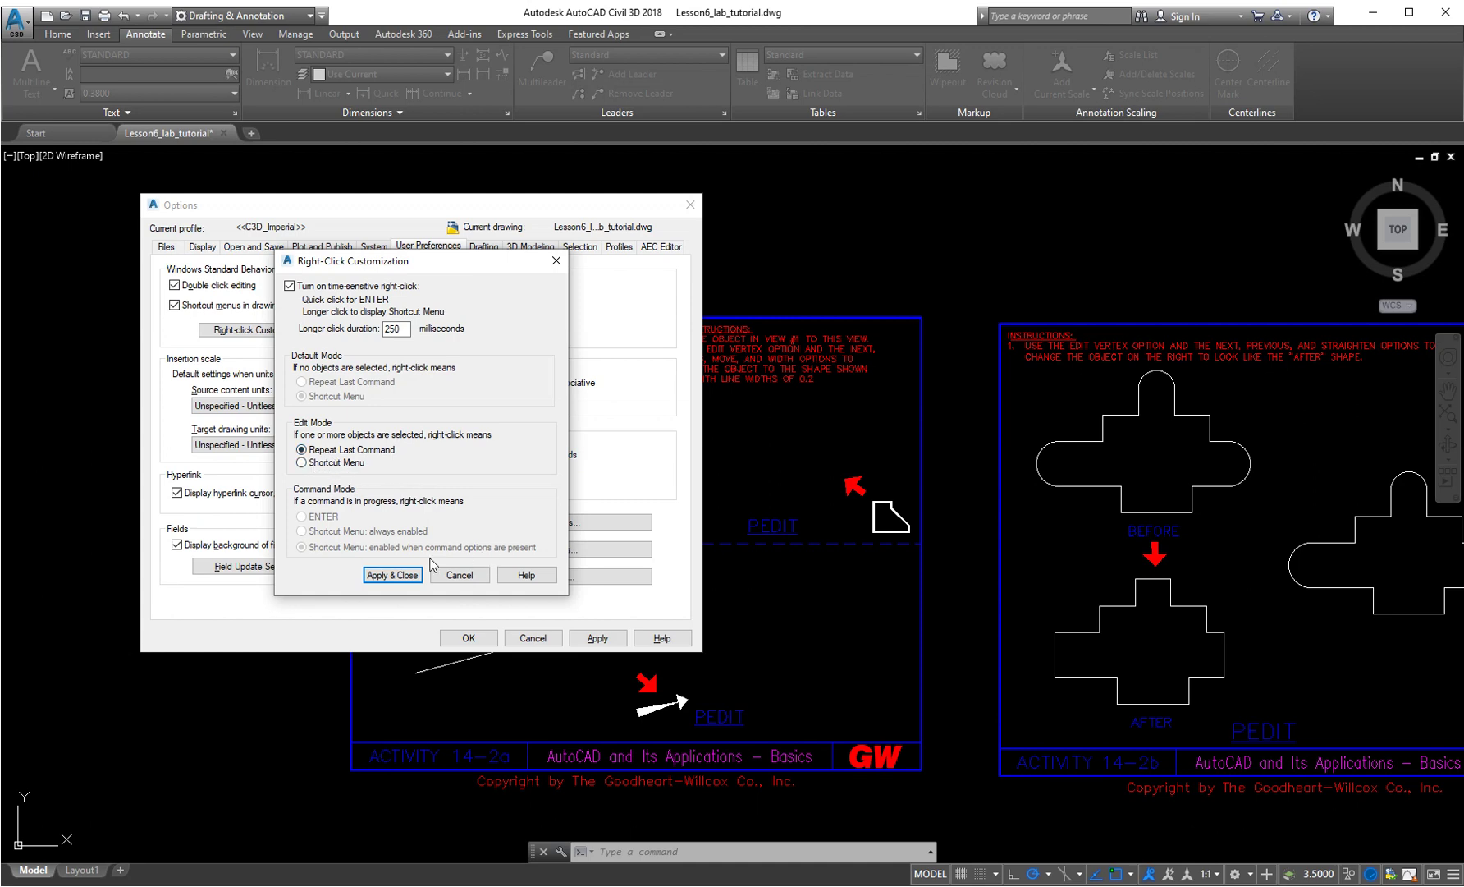
{"action": "left_click", "coordinate": [394, 575]}
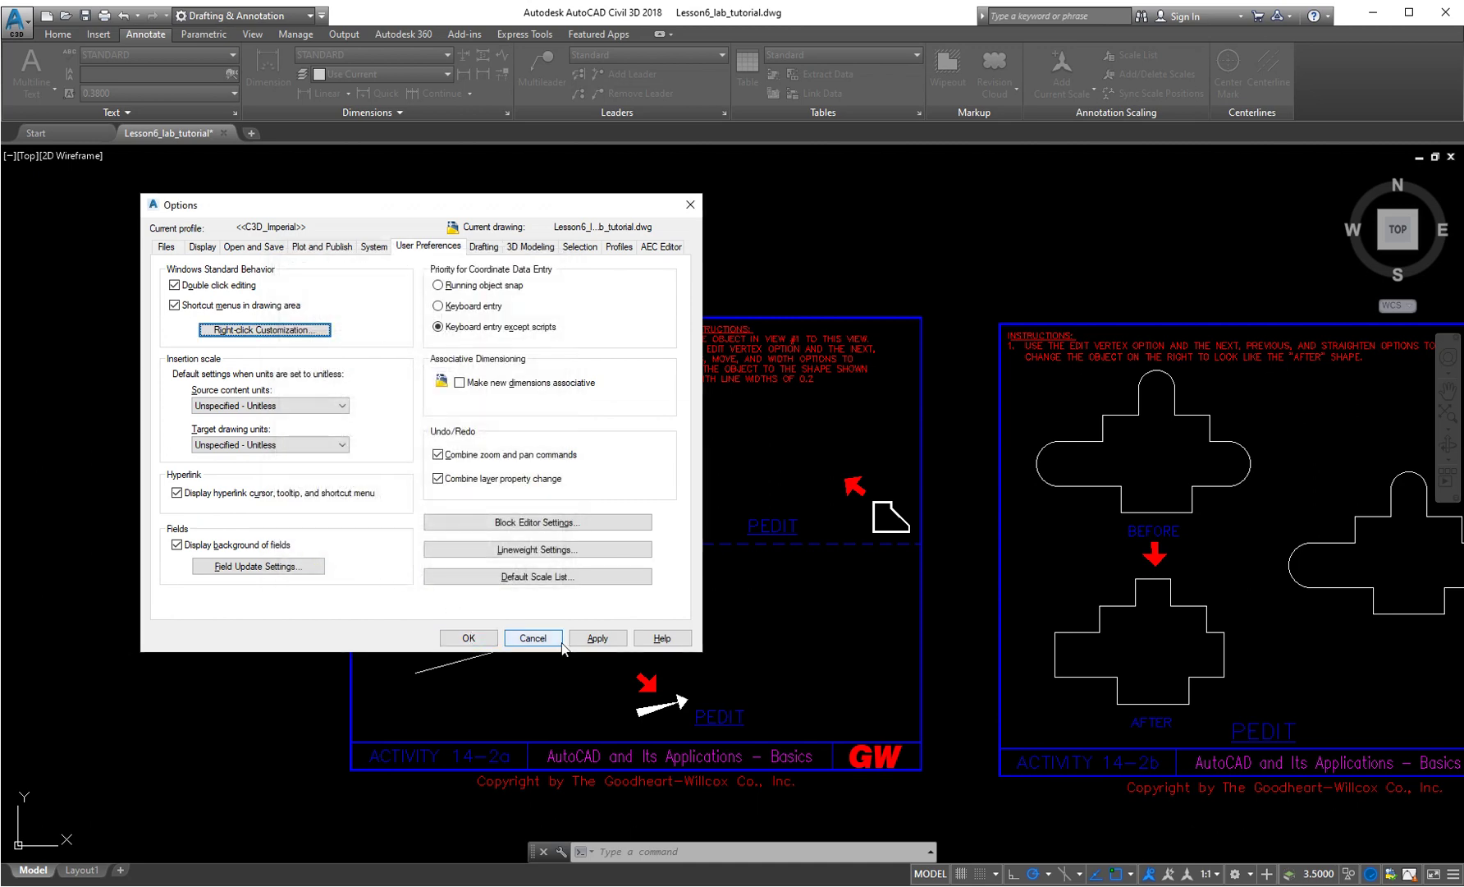
{"action": "left_click", "coordinate": [593, 639]}
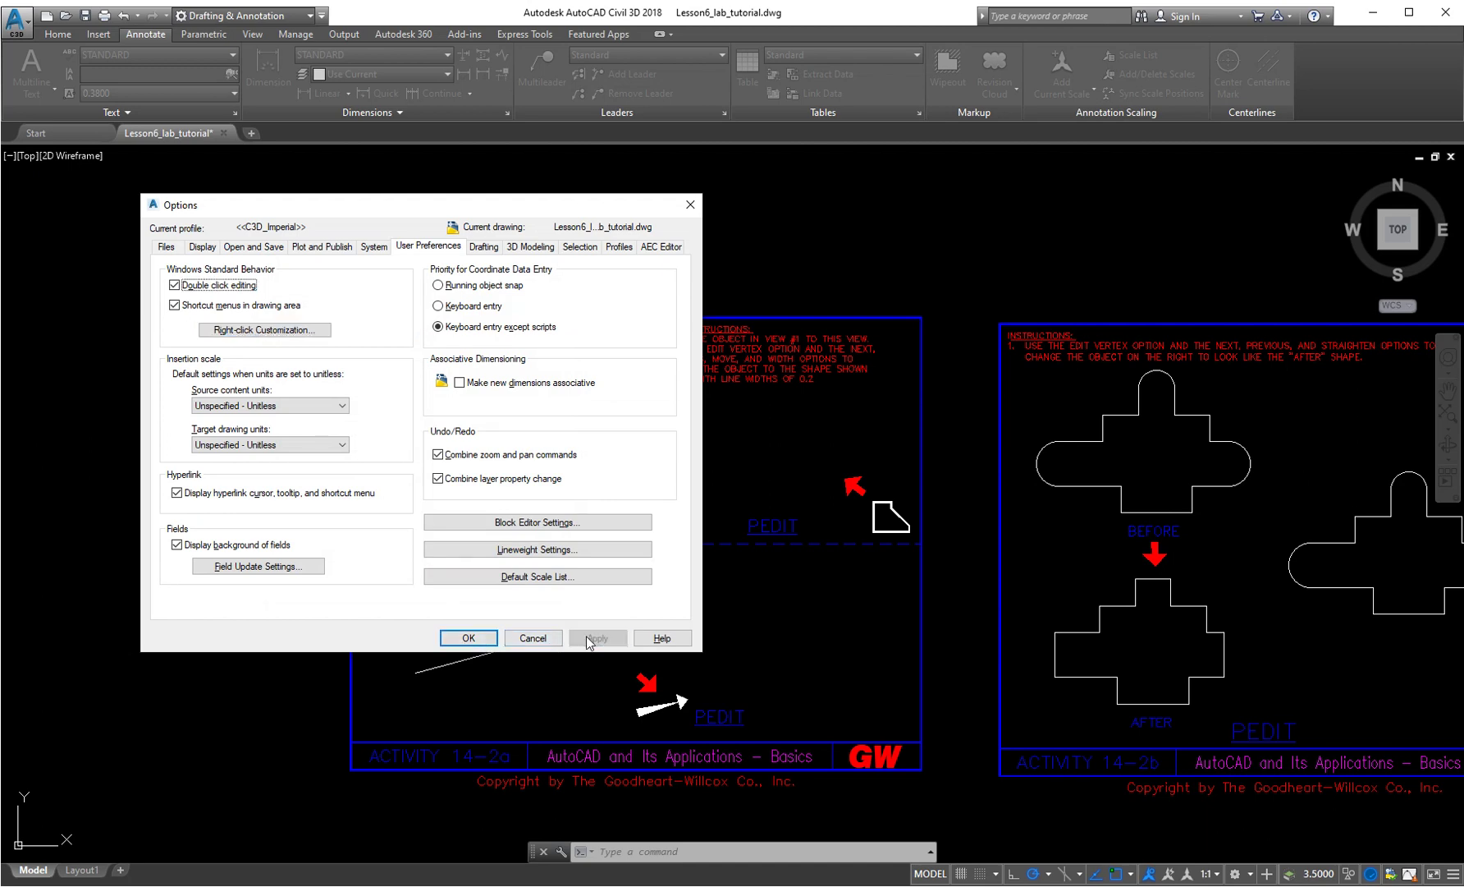
{"action": "left_click", "coordinate": [467, 639]}
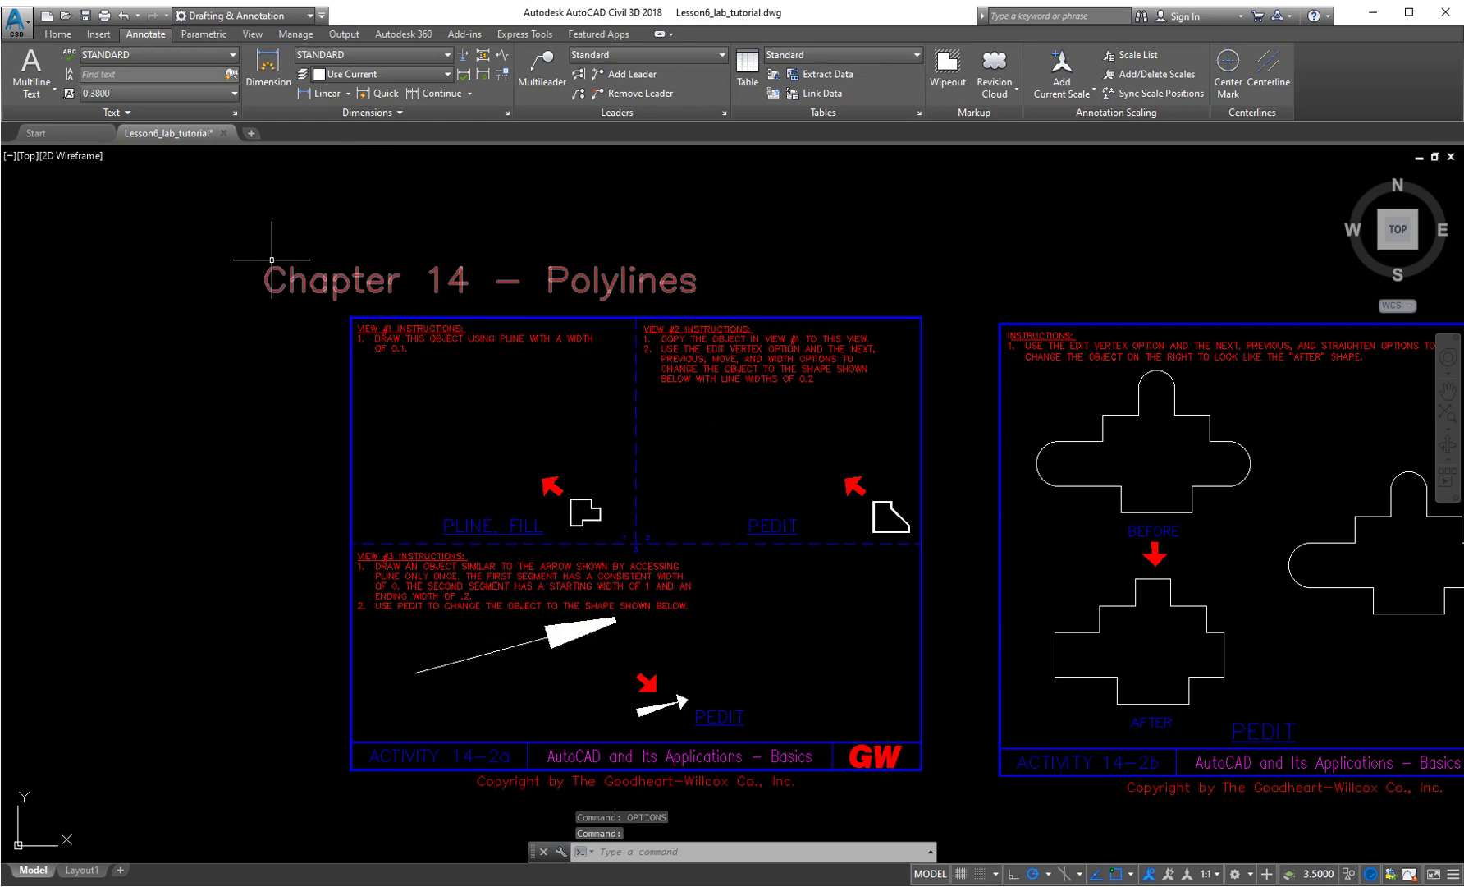
- Draw a first scratch line with LINE from the Home tab, left of the sheet
{"action": "left_click", "coordinate": [57, 34]}
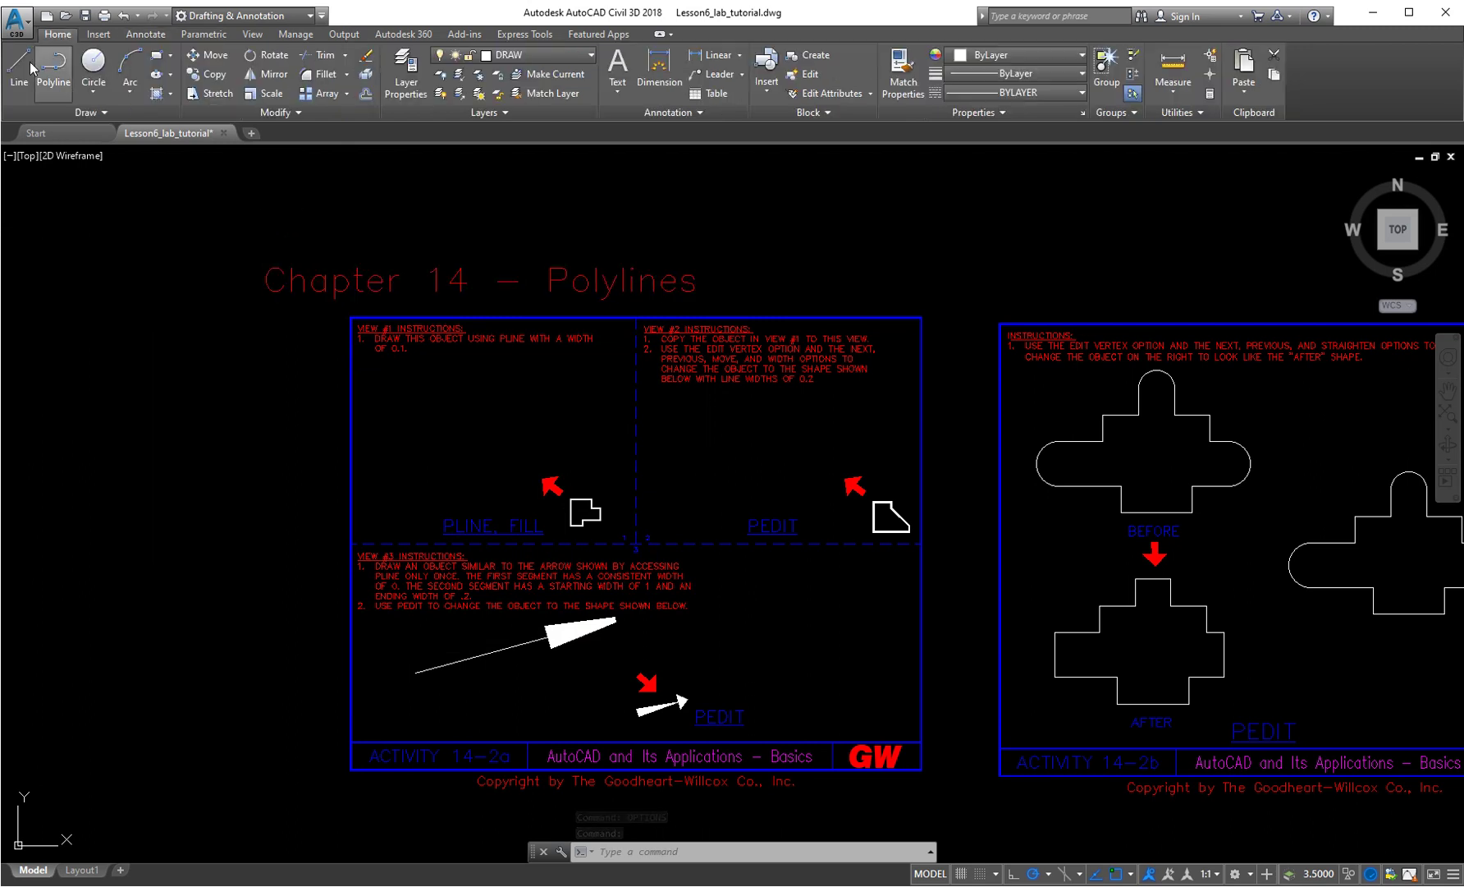
{"action": "left_click", "coordinate": [92, 451]}
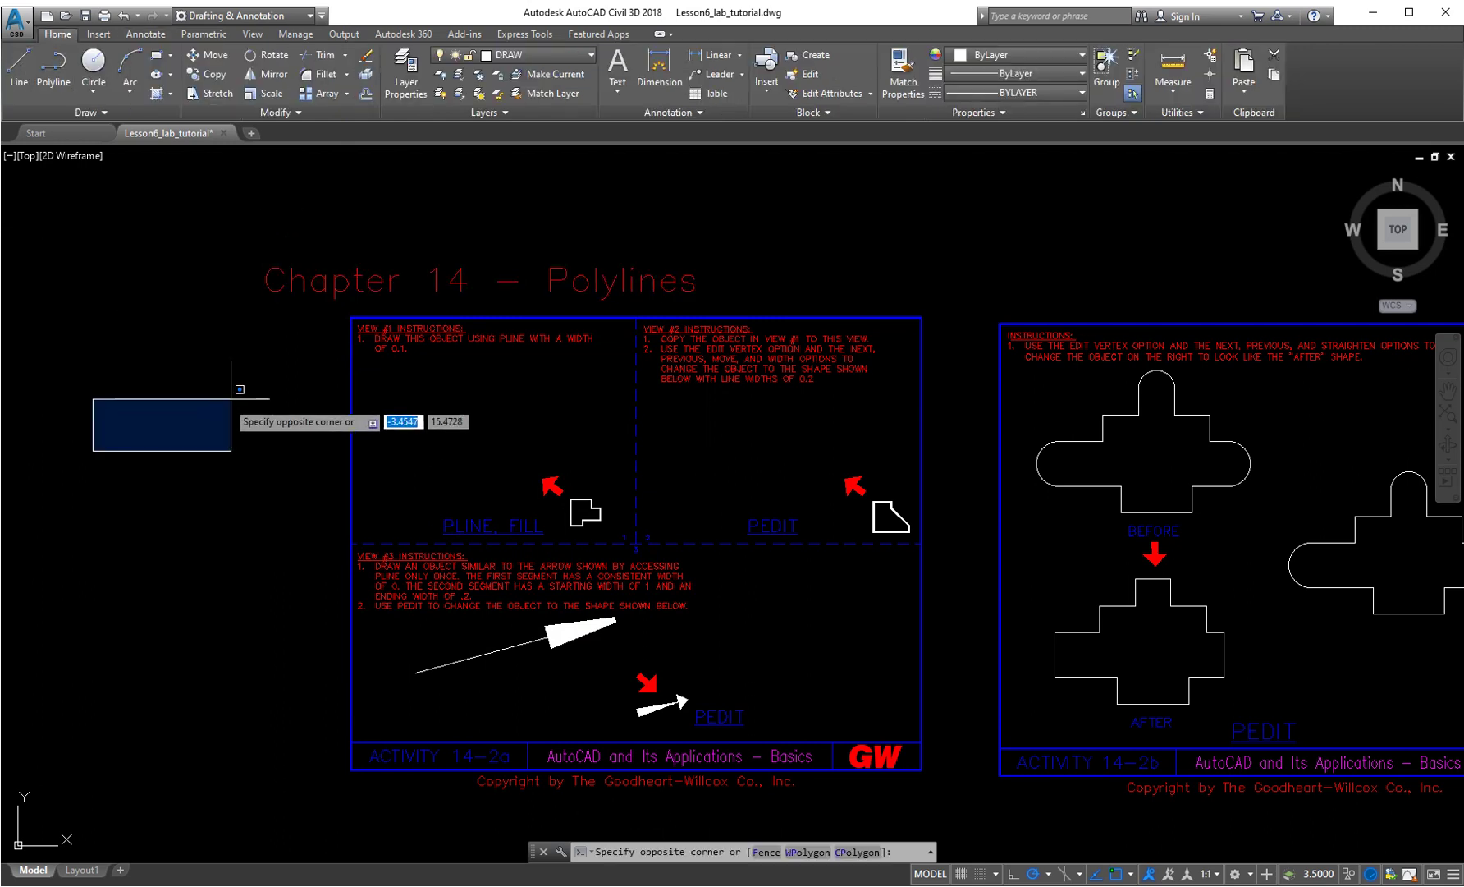
{"action": "left_click", "coordinate": [19, 70]}
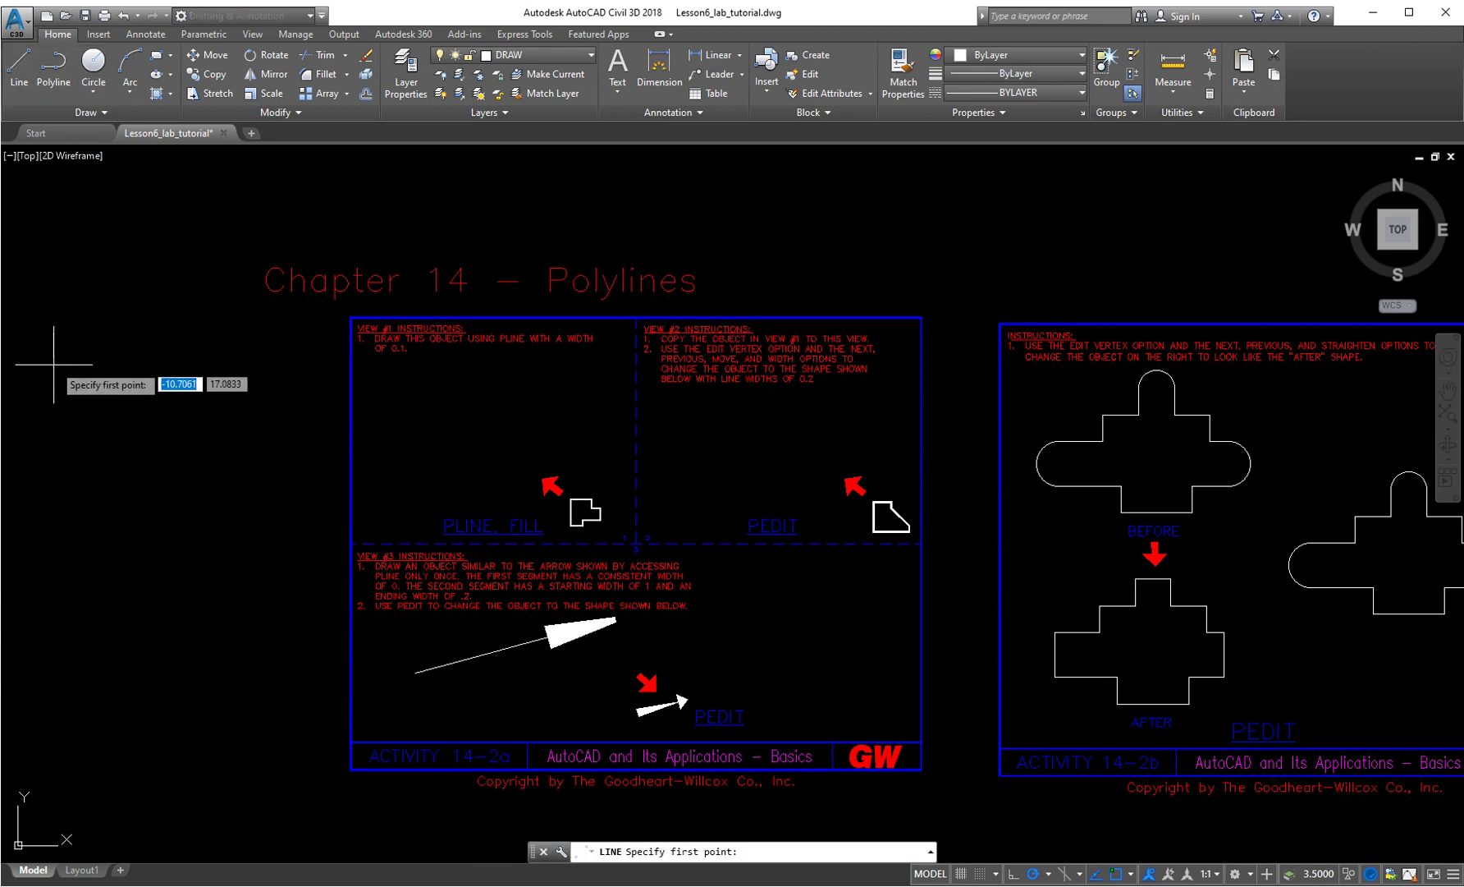
{"action": "left_click", "coordinate": [70, 425]}
{"action": "left_click", "coordinate": [166, 341]}
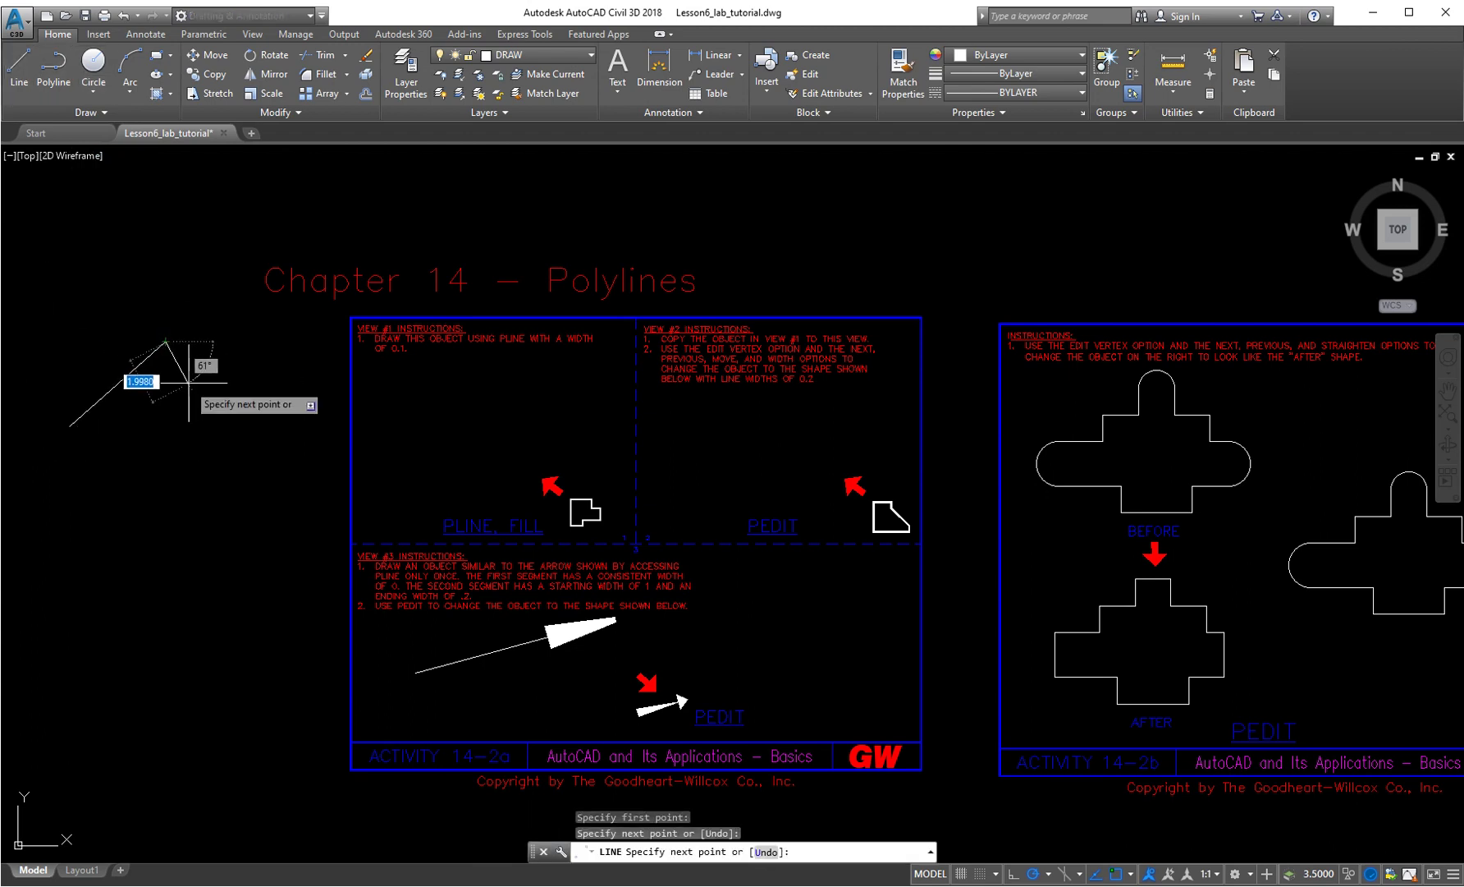
{"action": "key", "text": "Return"}
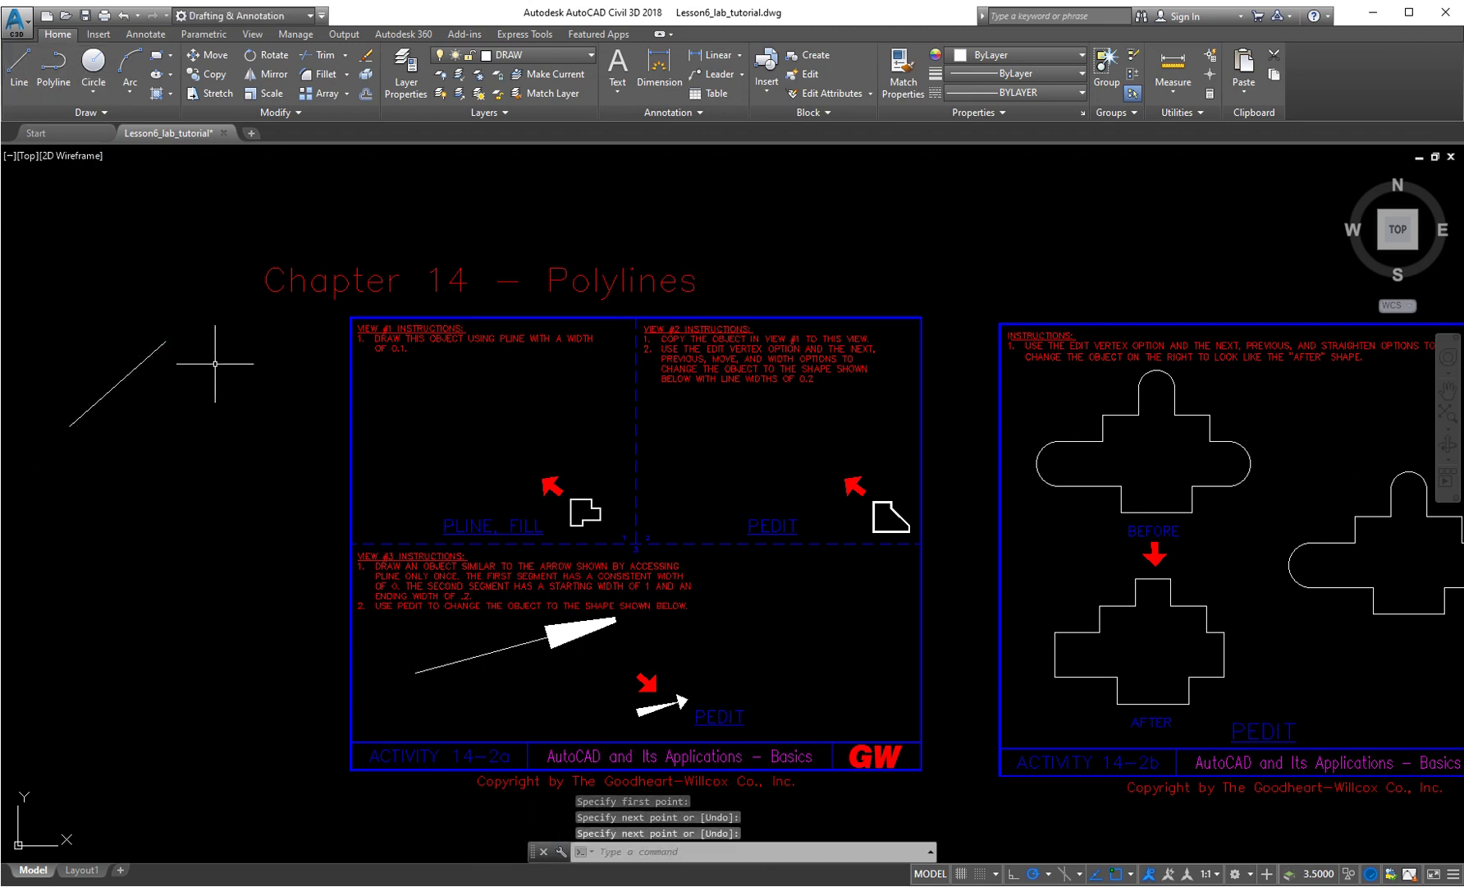
- Draw two more scratch lines by repeating the LINE command each time
{"action": "key", "text": "Return"}
{"action": "left_click", "coordinate": [110, 454]}
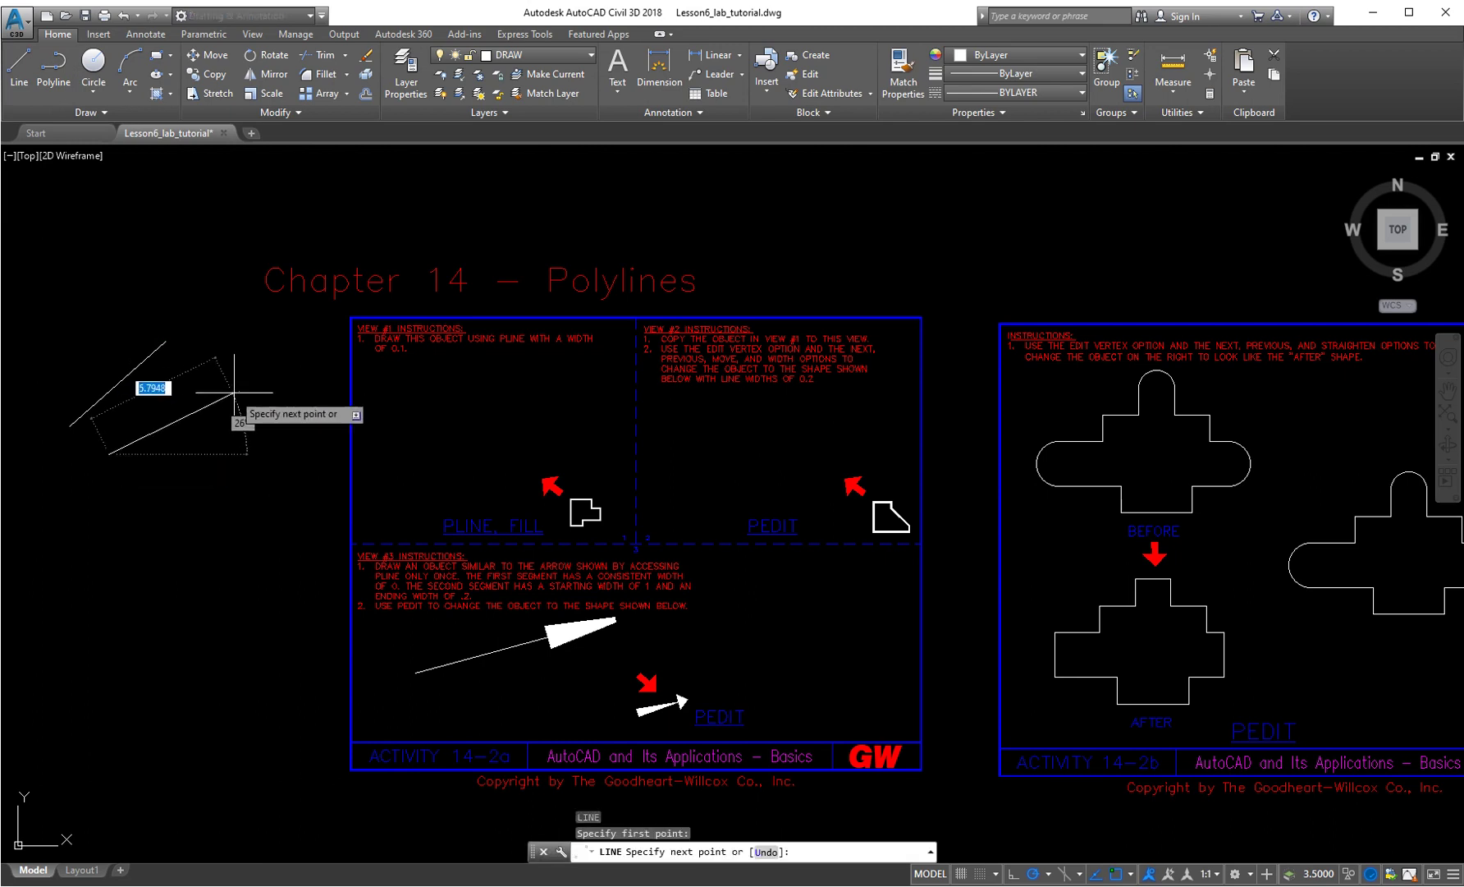
{"action": "left_click", "coordinate": [240, 390]}
{"action": "key", "text": "Return"}
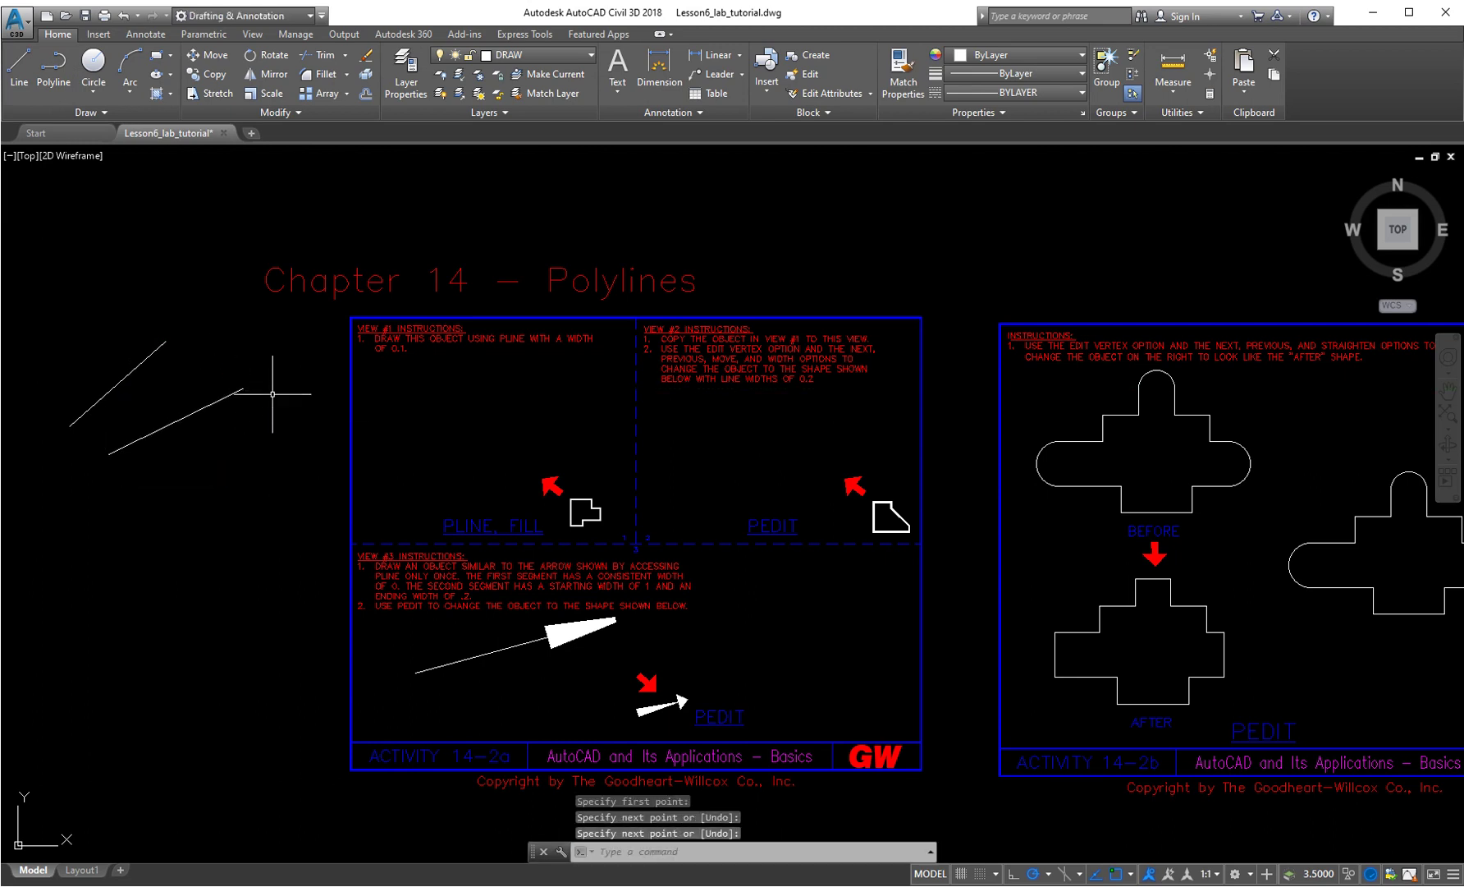
{"action": "key", "text": "Return"}
{"action": "left_click", "coordinate": [109, 454]}
{"action": "key", "text": "Return"}
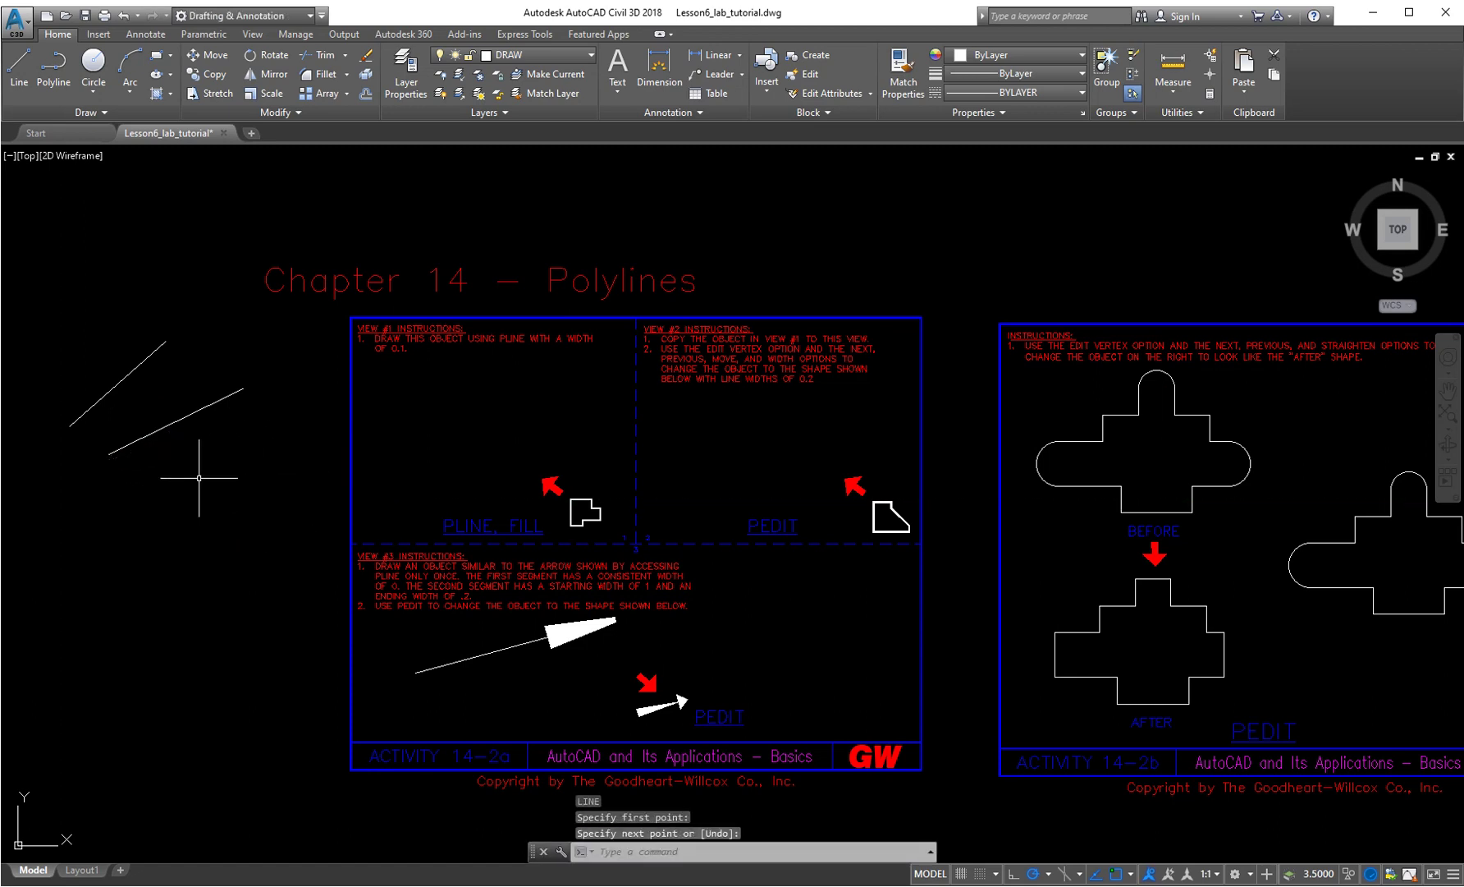
{"action": "key", "text": "Return"}
{"action": "left_click", "coordinate": [110, 501]}
{"action": "left_click", "coordinate": [266, 441]}
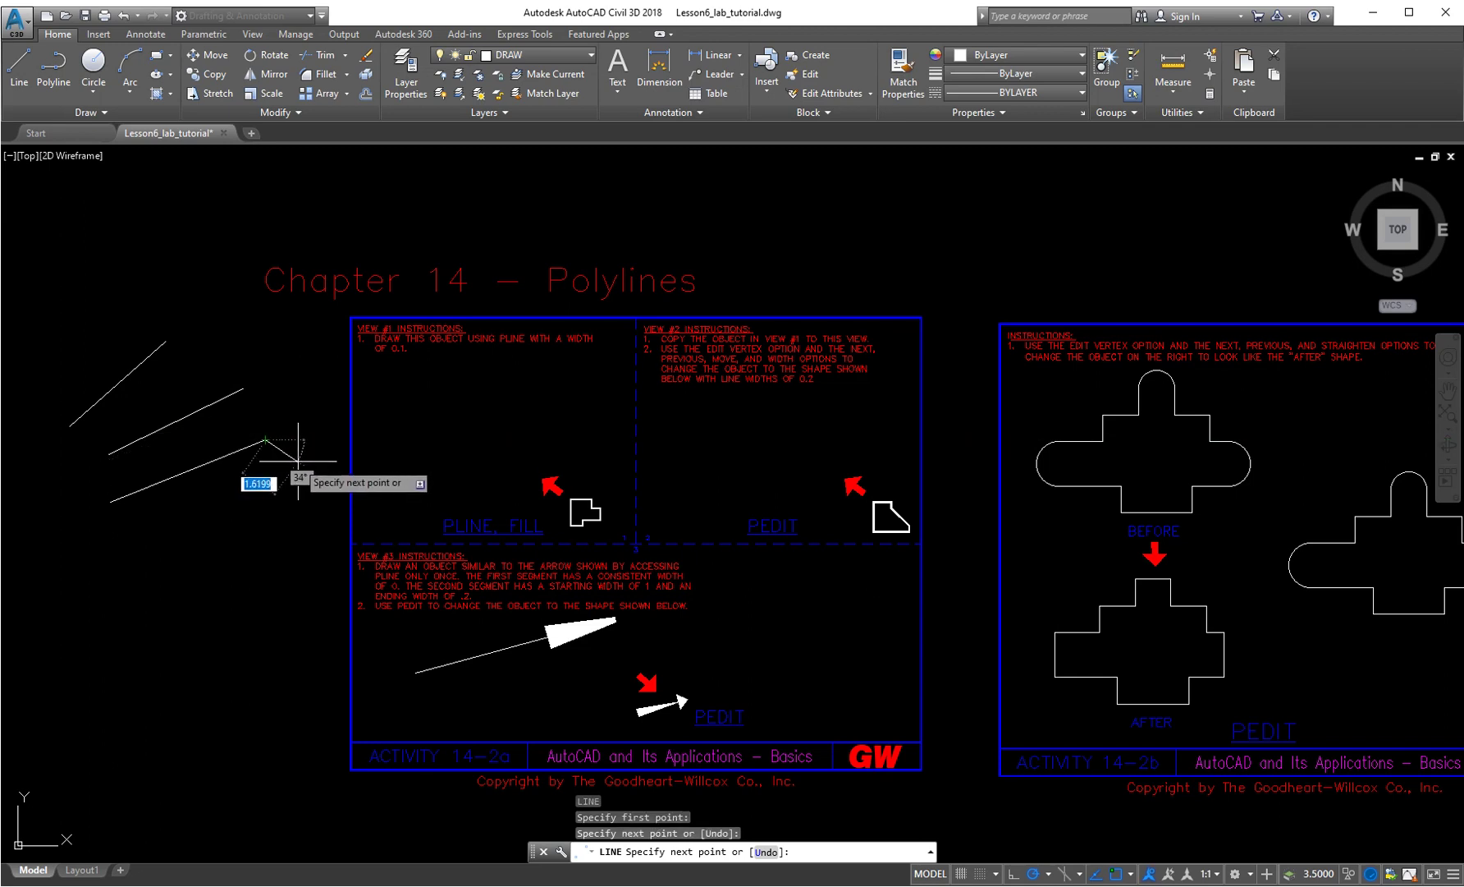
{"action": "key", "text": "Return"}
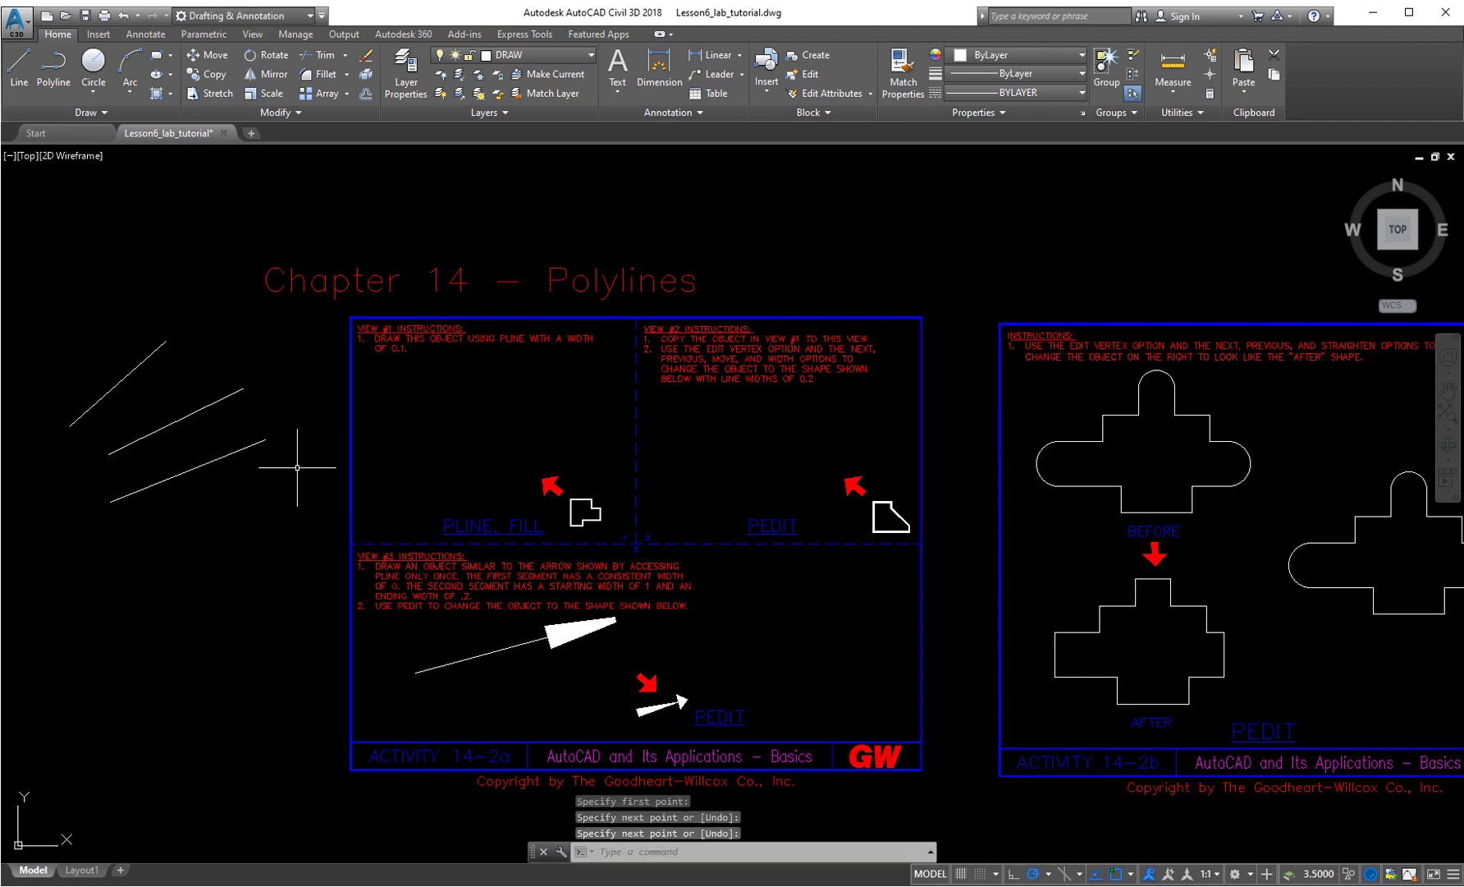
- Crossing-select the three scratch lines and delete them
{"action": "left_click", "coordinate": [261, 322]}
{"action": "left_click", "coordinate": [94, 473]}
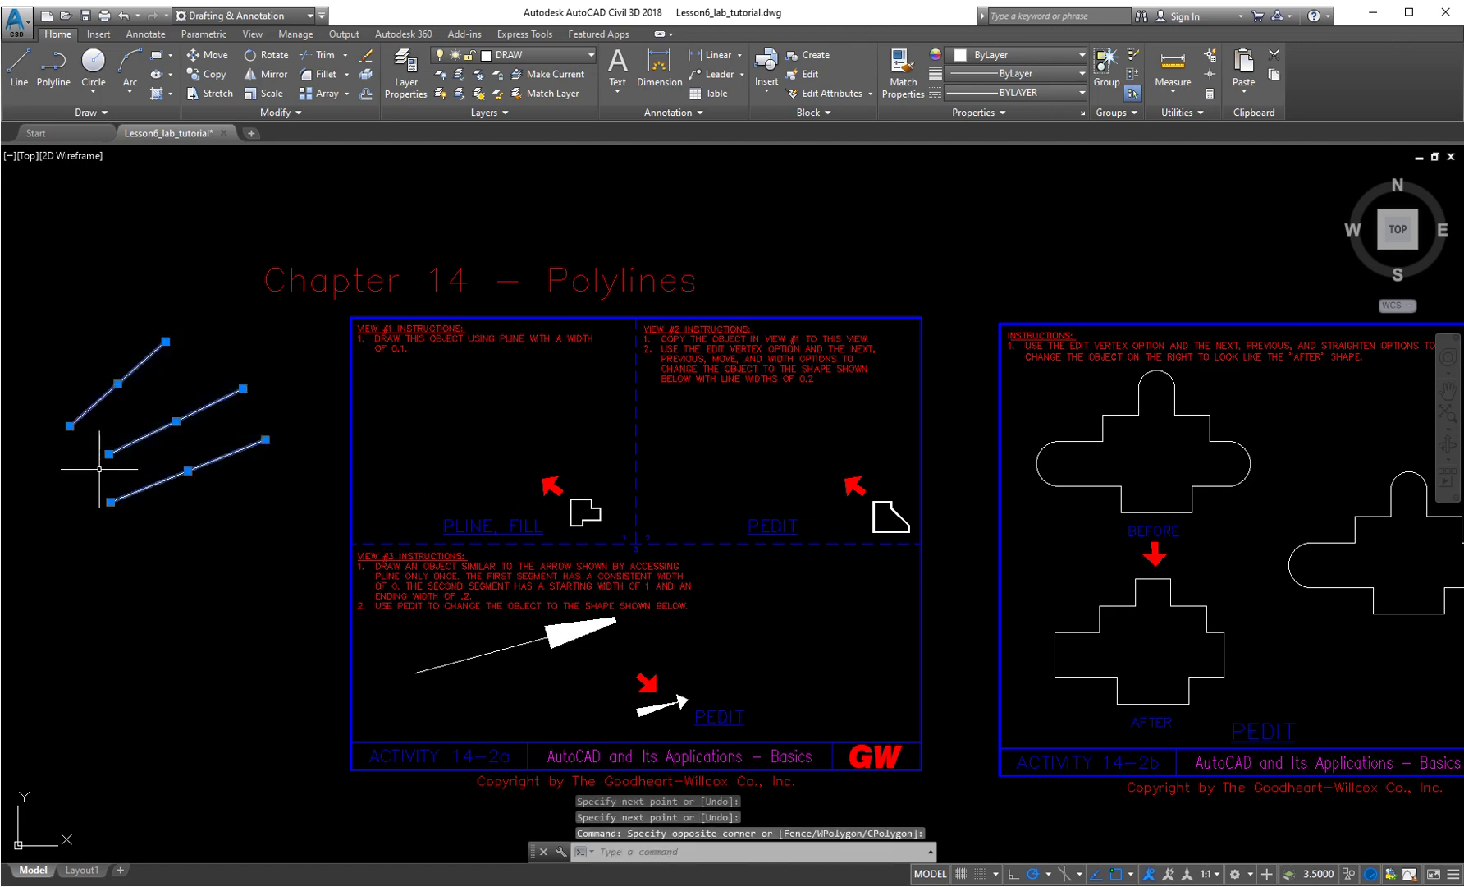
{"action": "key", "text": "Delete"}
- Frame the View #1 and View #2 panels, then bring up the AutoCAD Civil 3D Help home page
{"action": "middle_click_drag", "start_coordinate": [450, 469], "coordinate": [311, 480]}
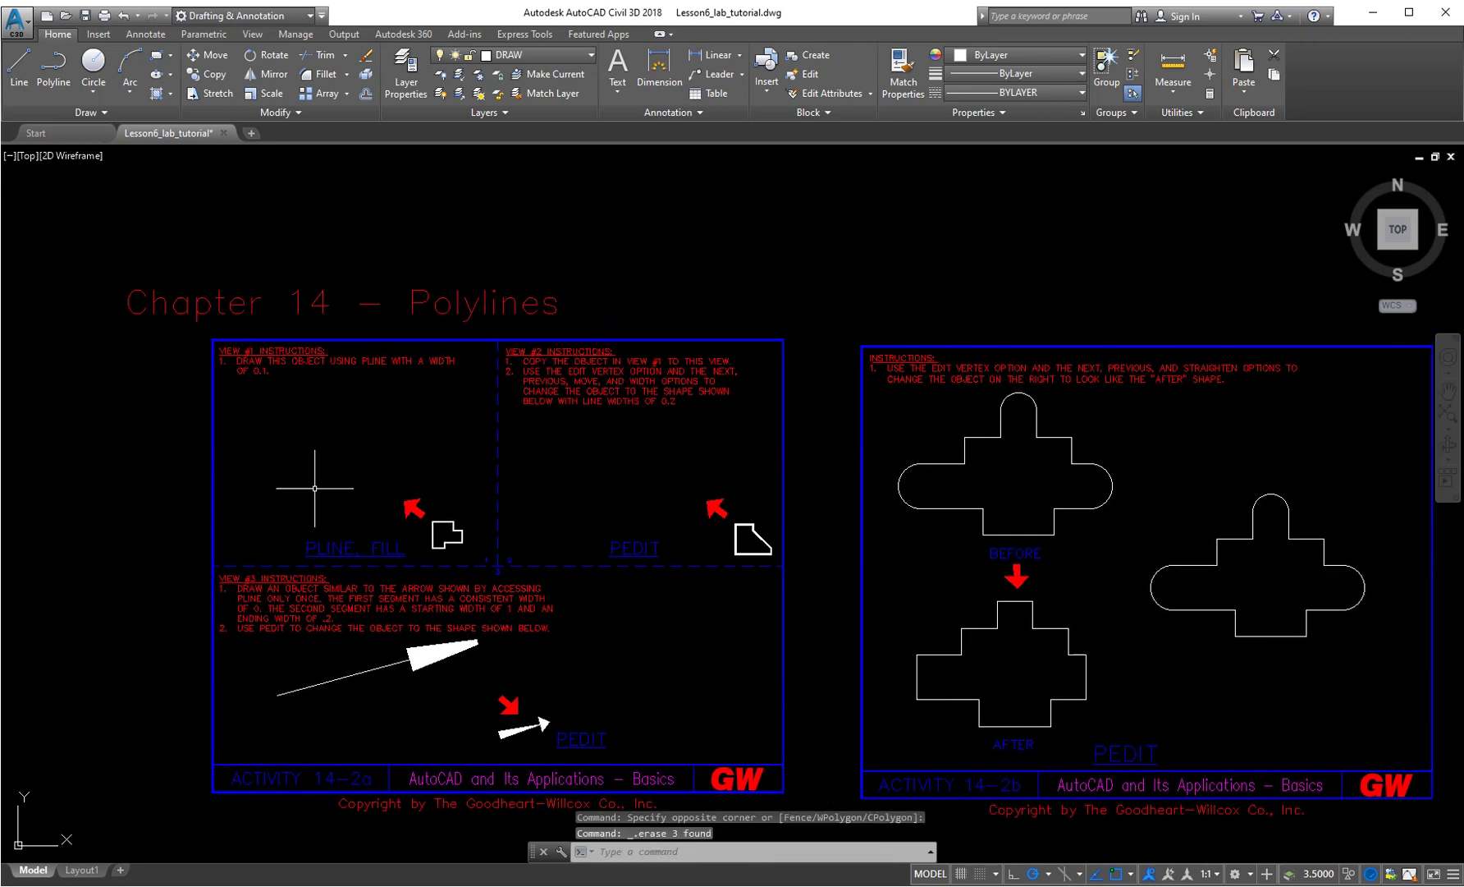
{"action": "scroll", "coordinate": [310, 480], "scroll_direction": "up", "scroll_amount": 2}
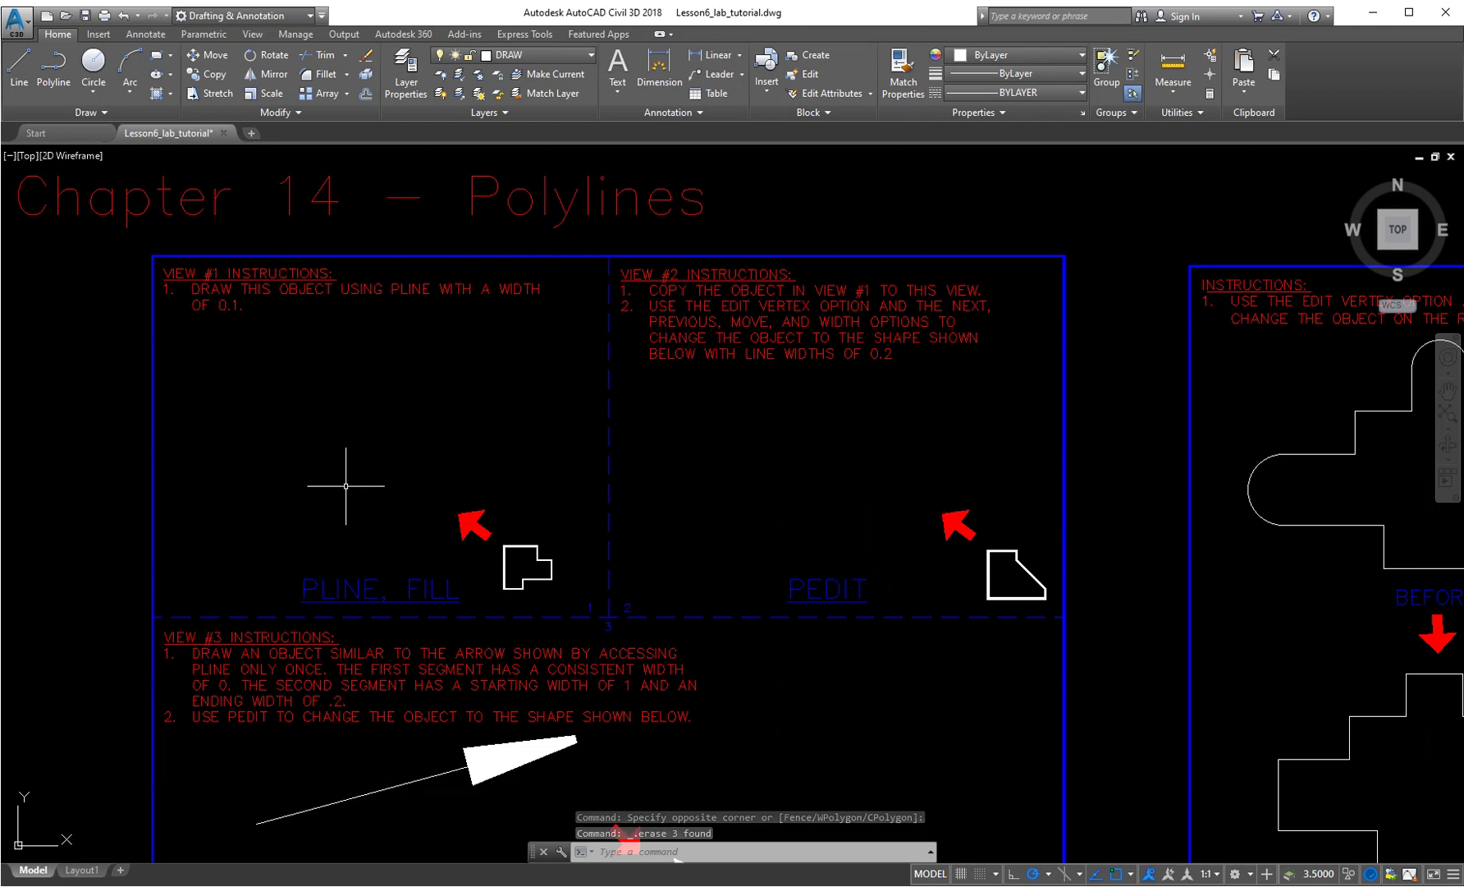
{"action": "middle_click_drag", "start_coordinate": [345, 472], "coordinate": [389, 466]}
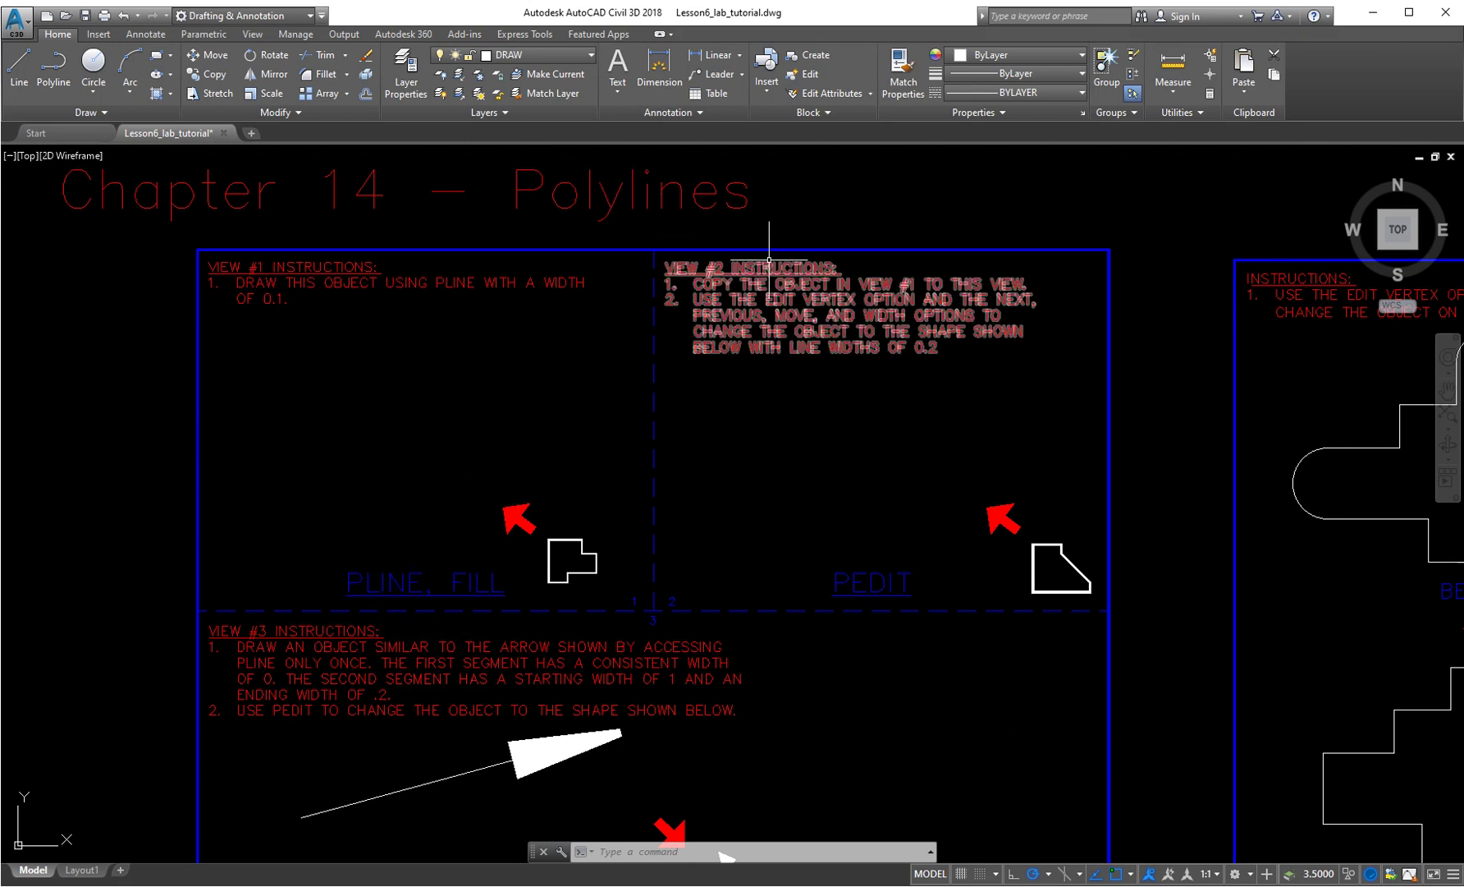
{"action": "mouse_move", "coordinate": [769, 259]}
{"action": "key", "text": "F1"}
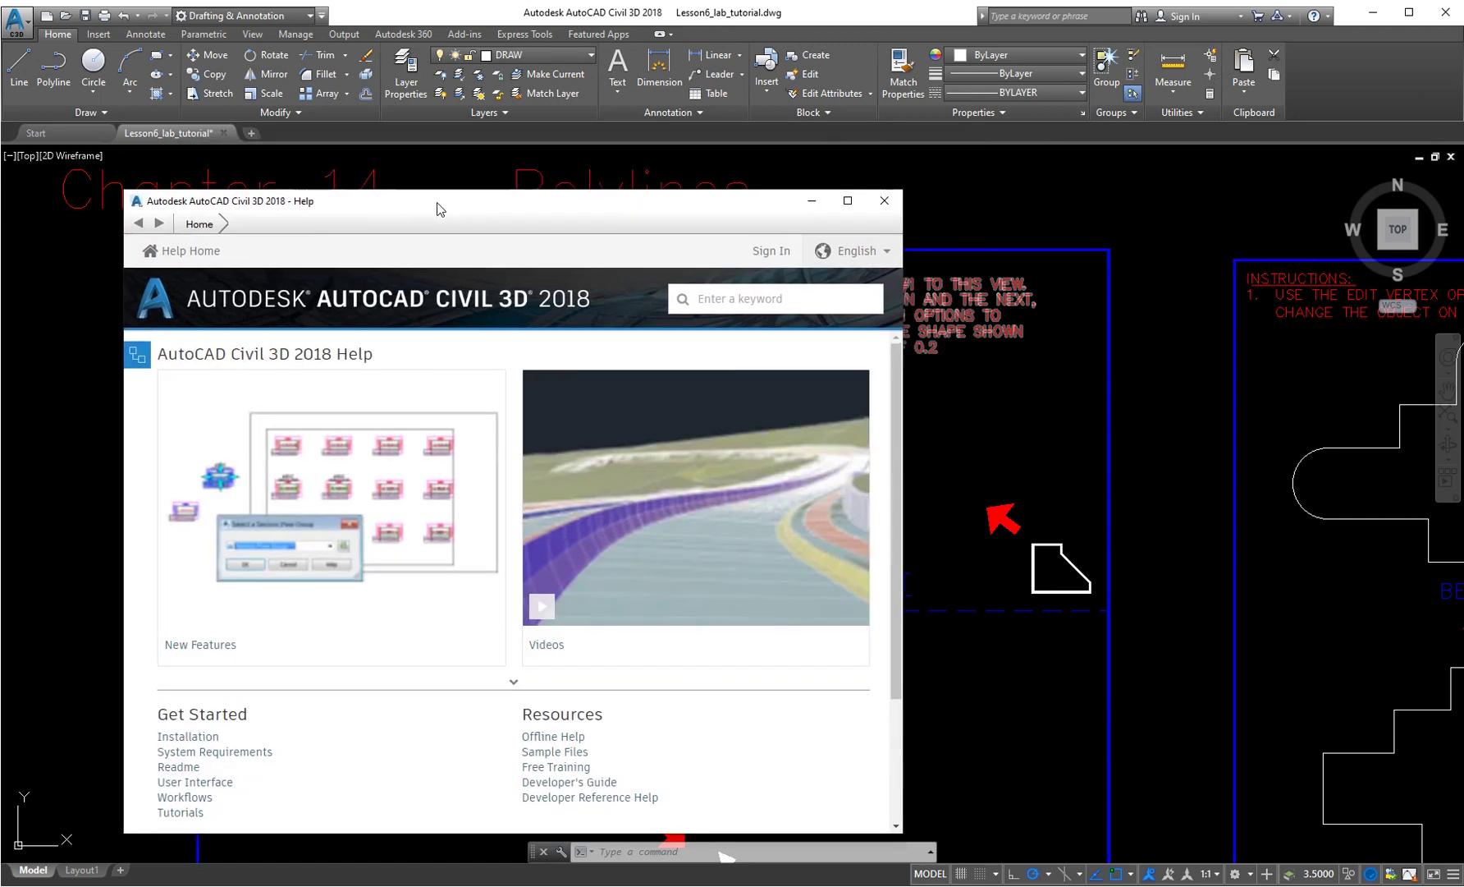
{"action": "left_click", "coordinate": [704, 301]}
{"action": "type", "text": "pline"}
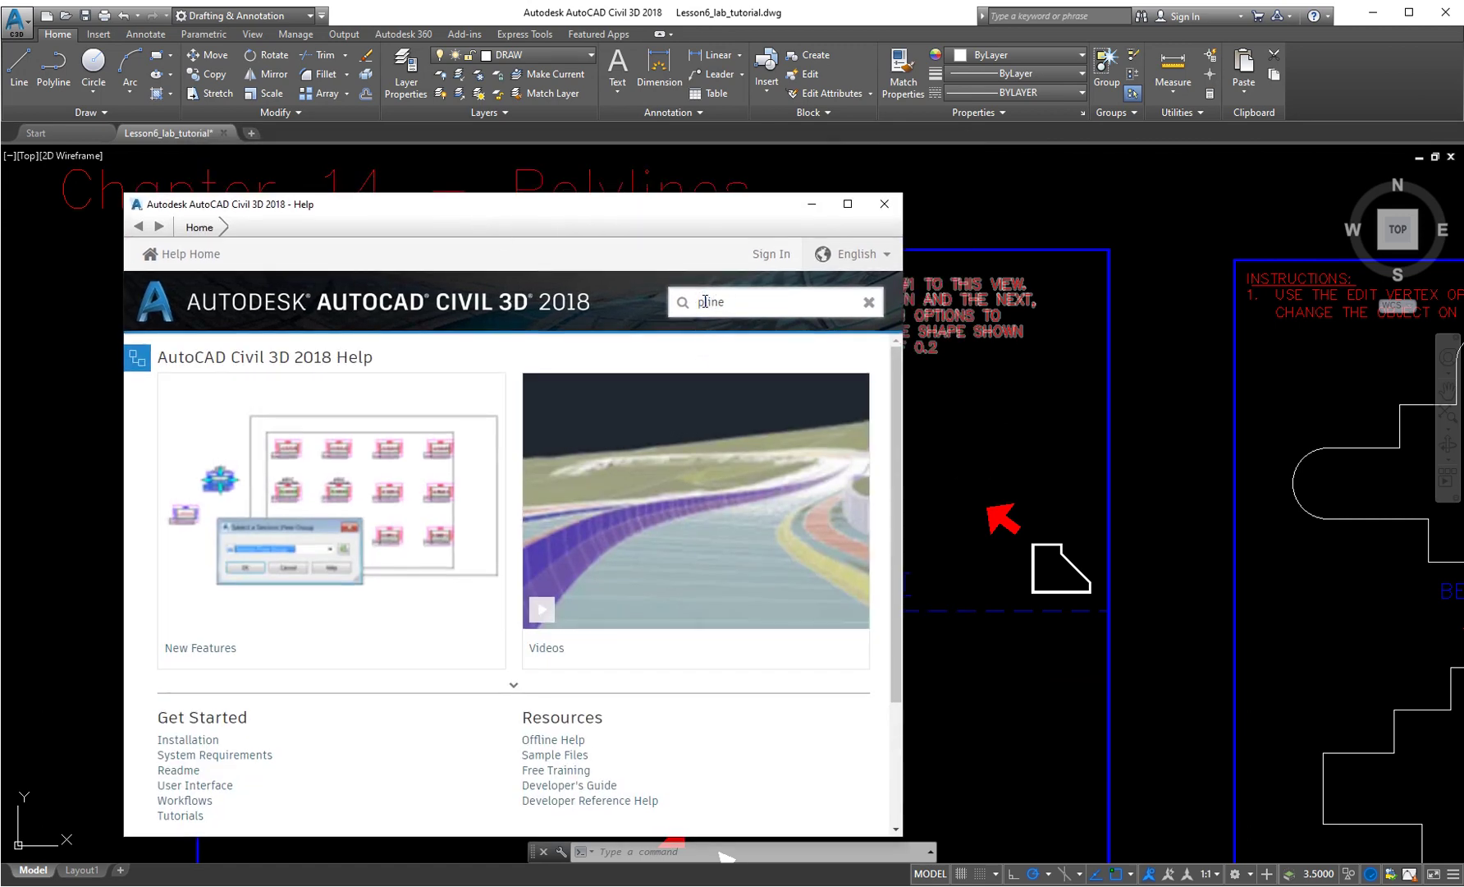
{"action": "key", "text": "Return"}
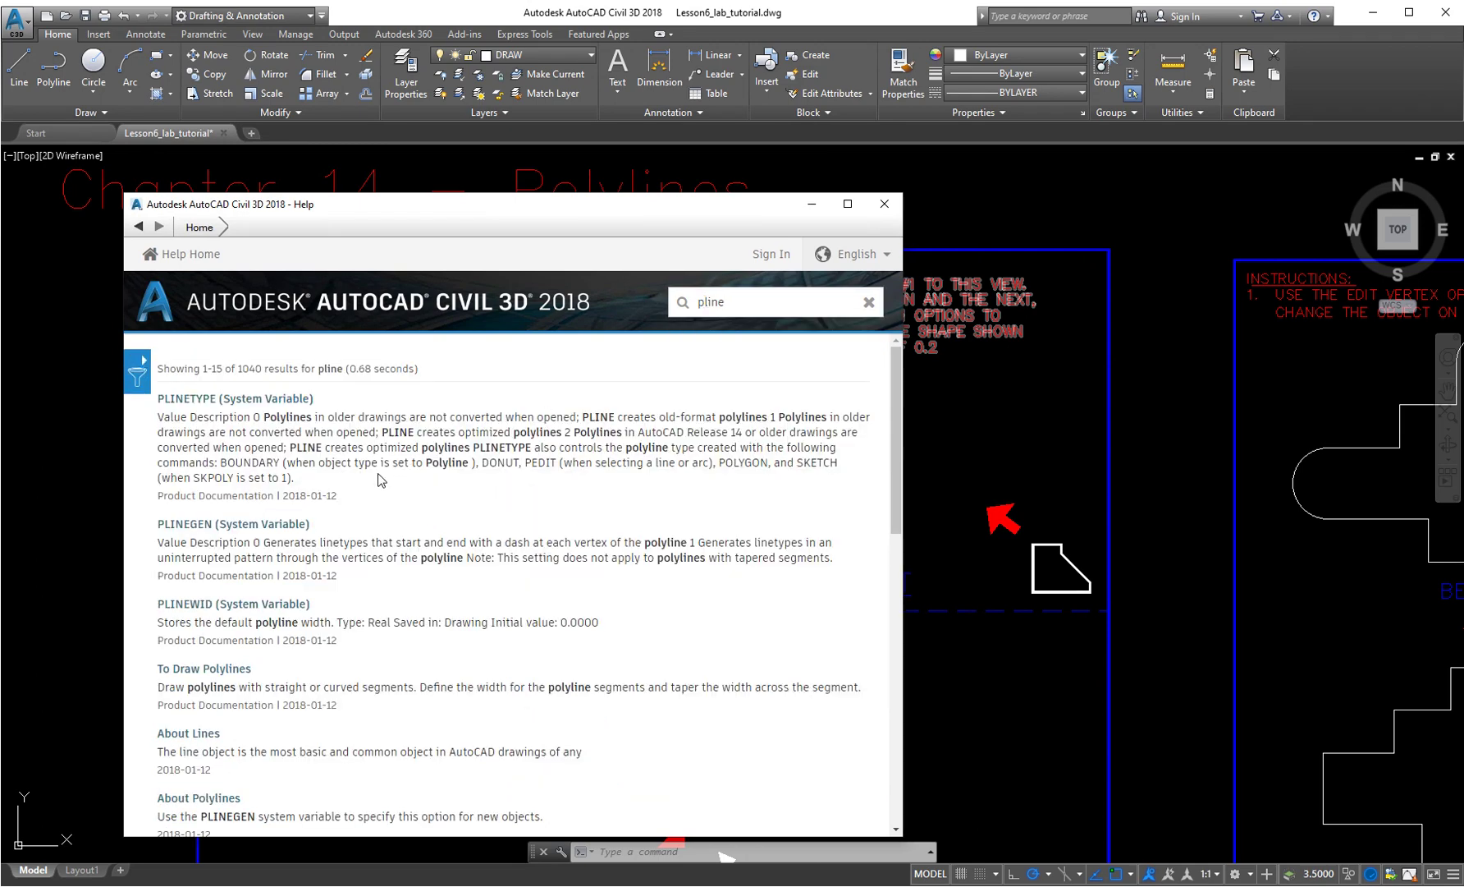
{"action": "scroll", "coordinate": [380, 482], "scroll_direction": "down", "scroll_amount": 5}
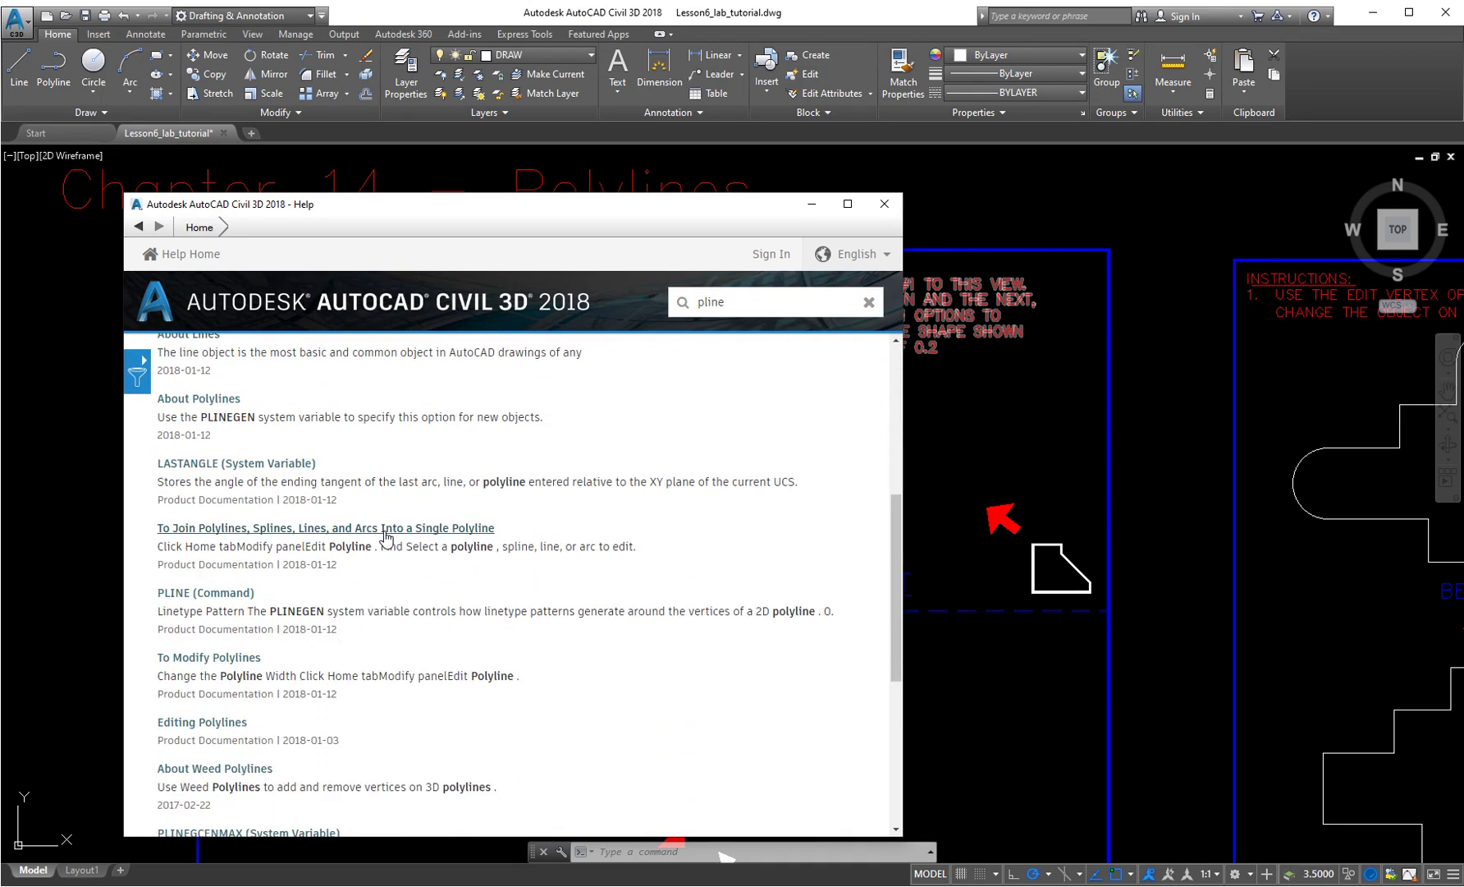
{"action": "left_click", "coordinate": [178, 593]}
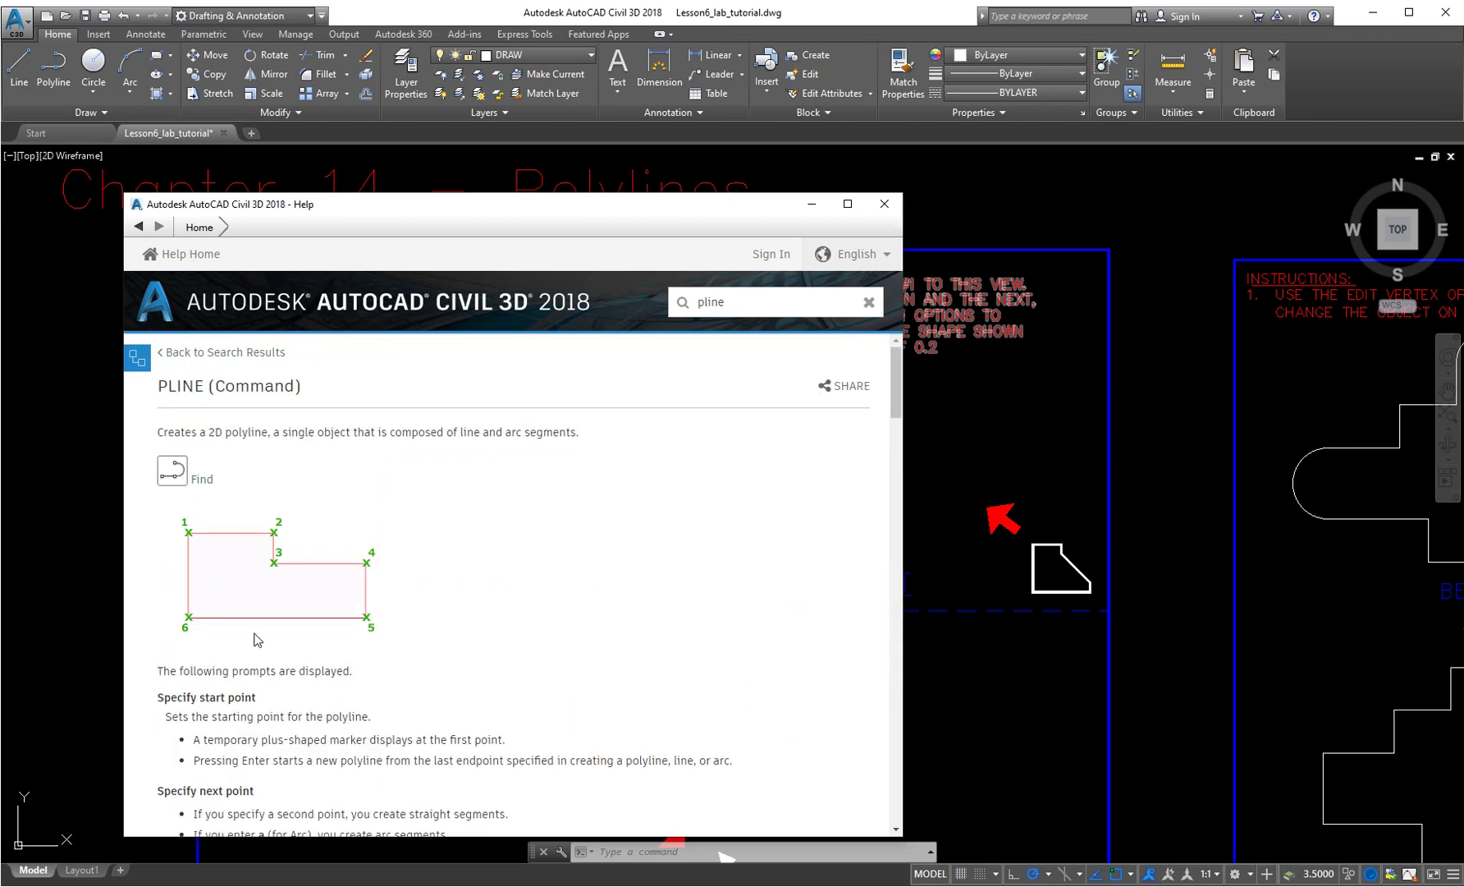
{"action": "scroll", "coordinate": [218, 513], "scroll_direction": "down", "scroll_amount": 3}
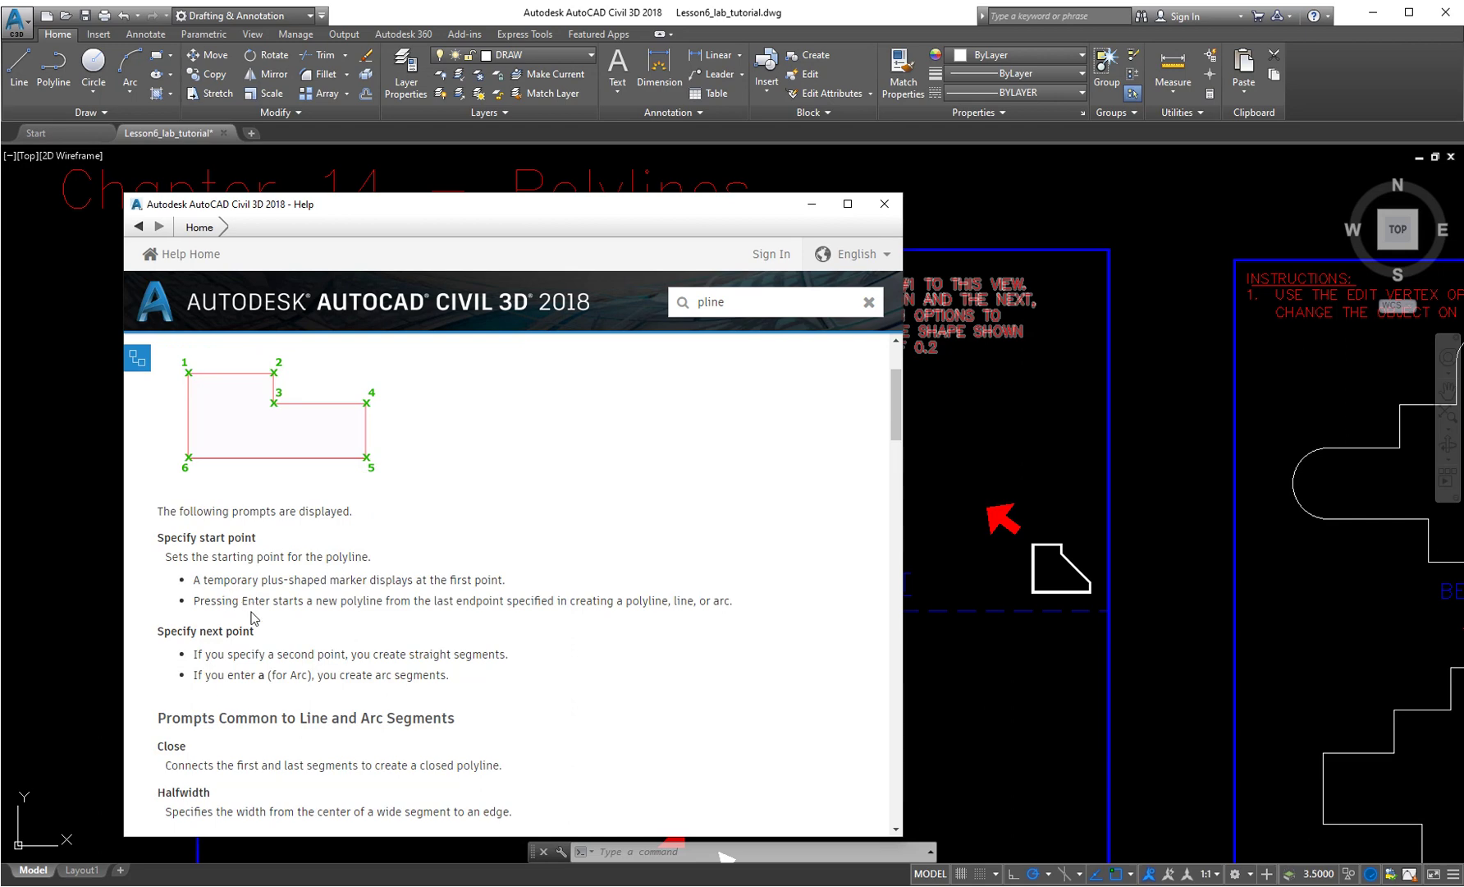
{"action": "scroll", "coordinate": [309, 675], "scroll_direction": "down", "scroll_amount": 4}
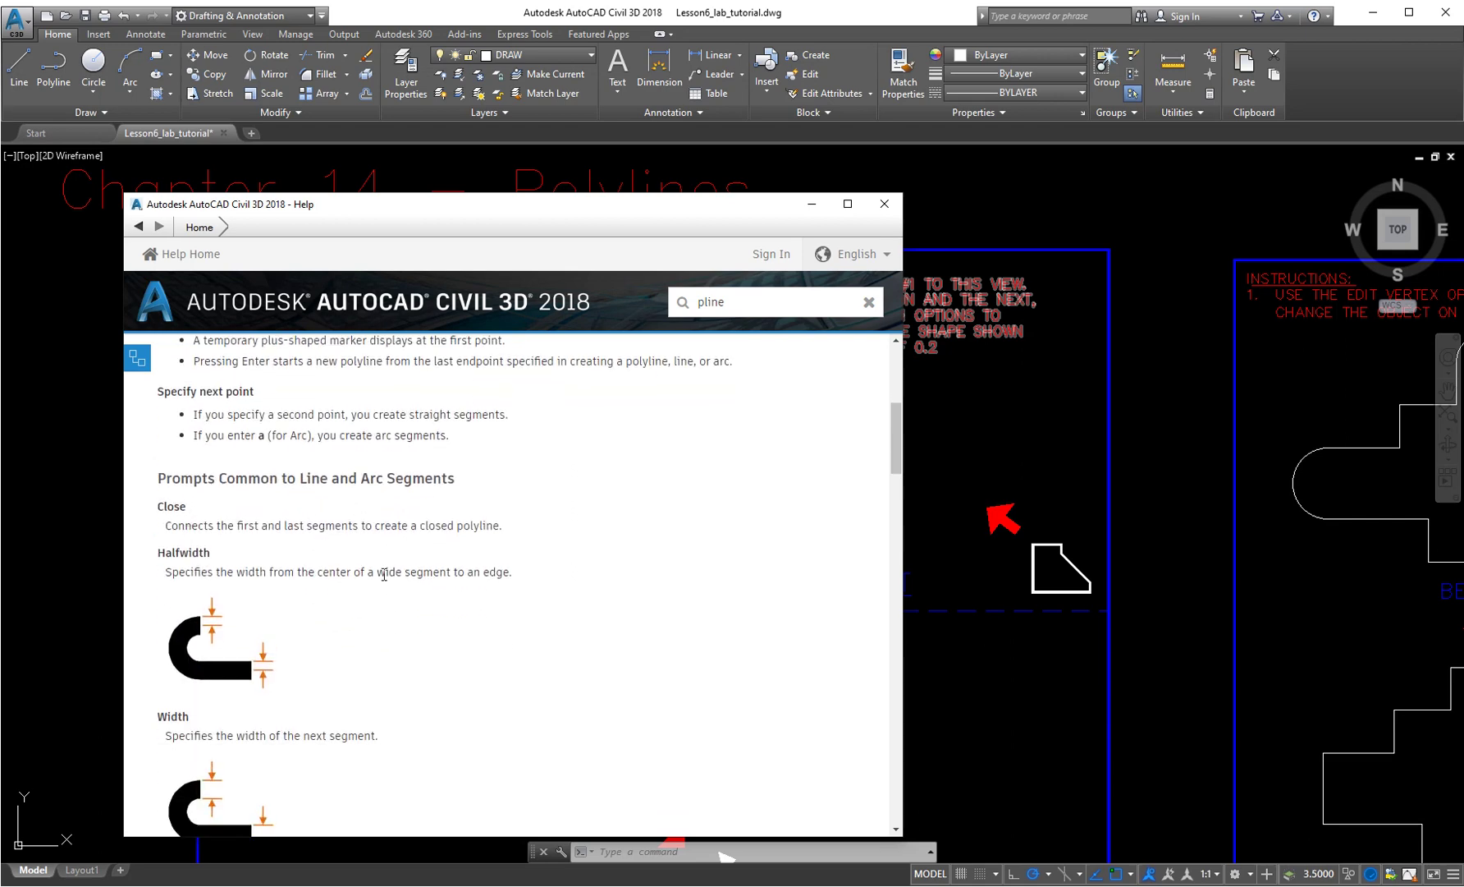
{"action": "scroll", "coordinate": [362, 650], "scroll_direction": "down", "scroll_amount": 11}
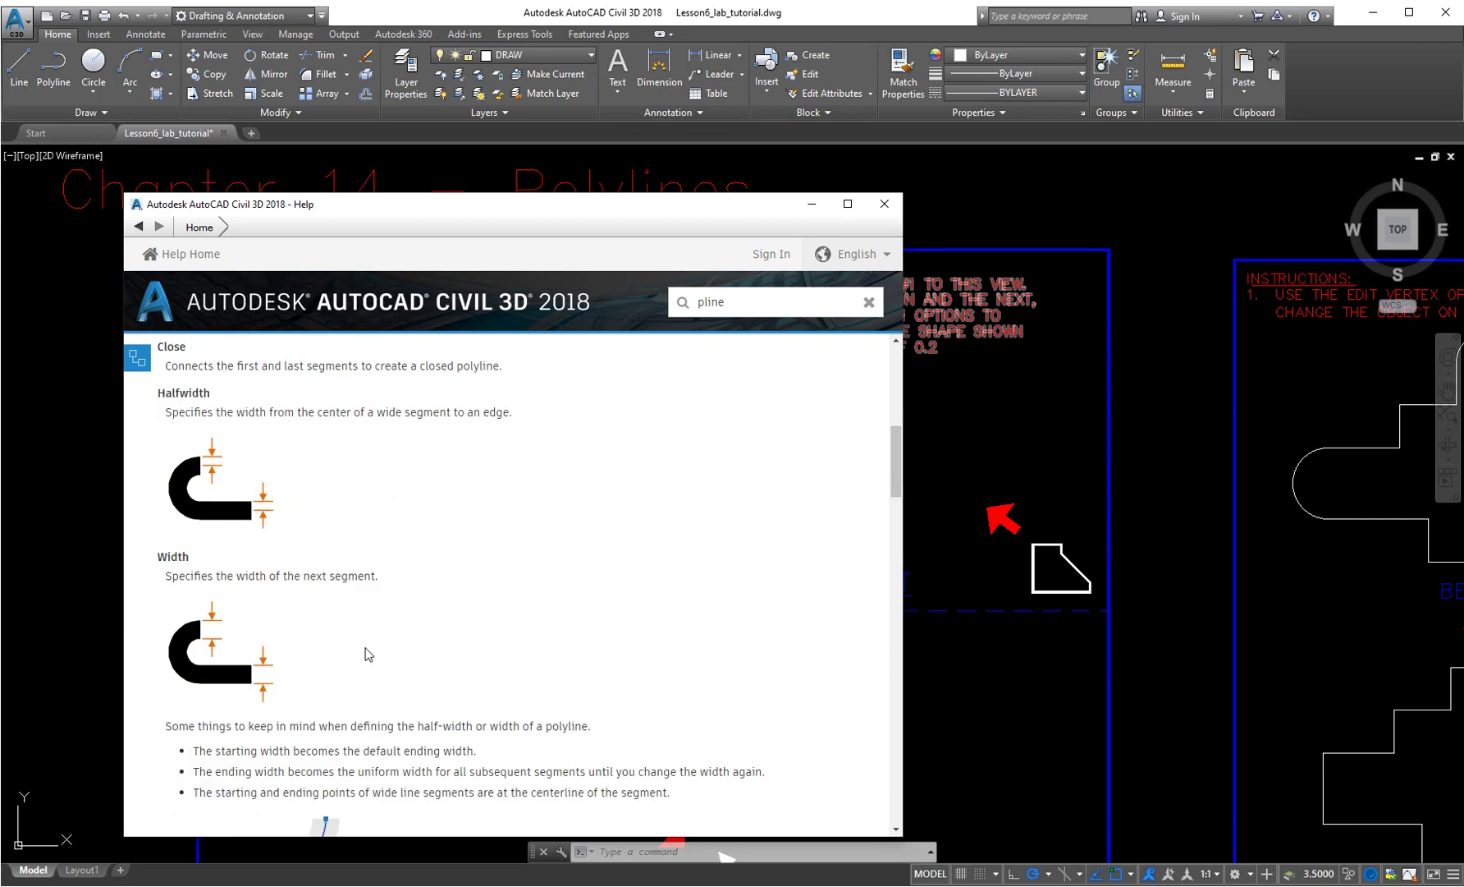
{"action": "scroll", "coordinate": [374, 654], "scroll_direction": "down", "scroll_amount": 12}
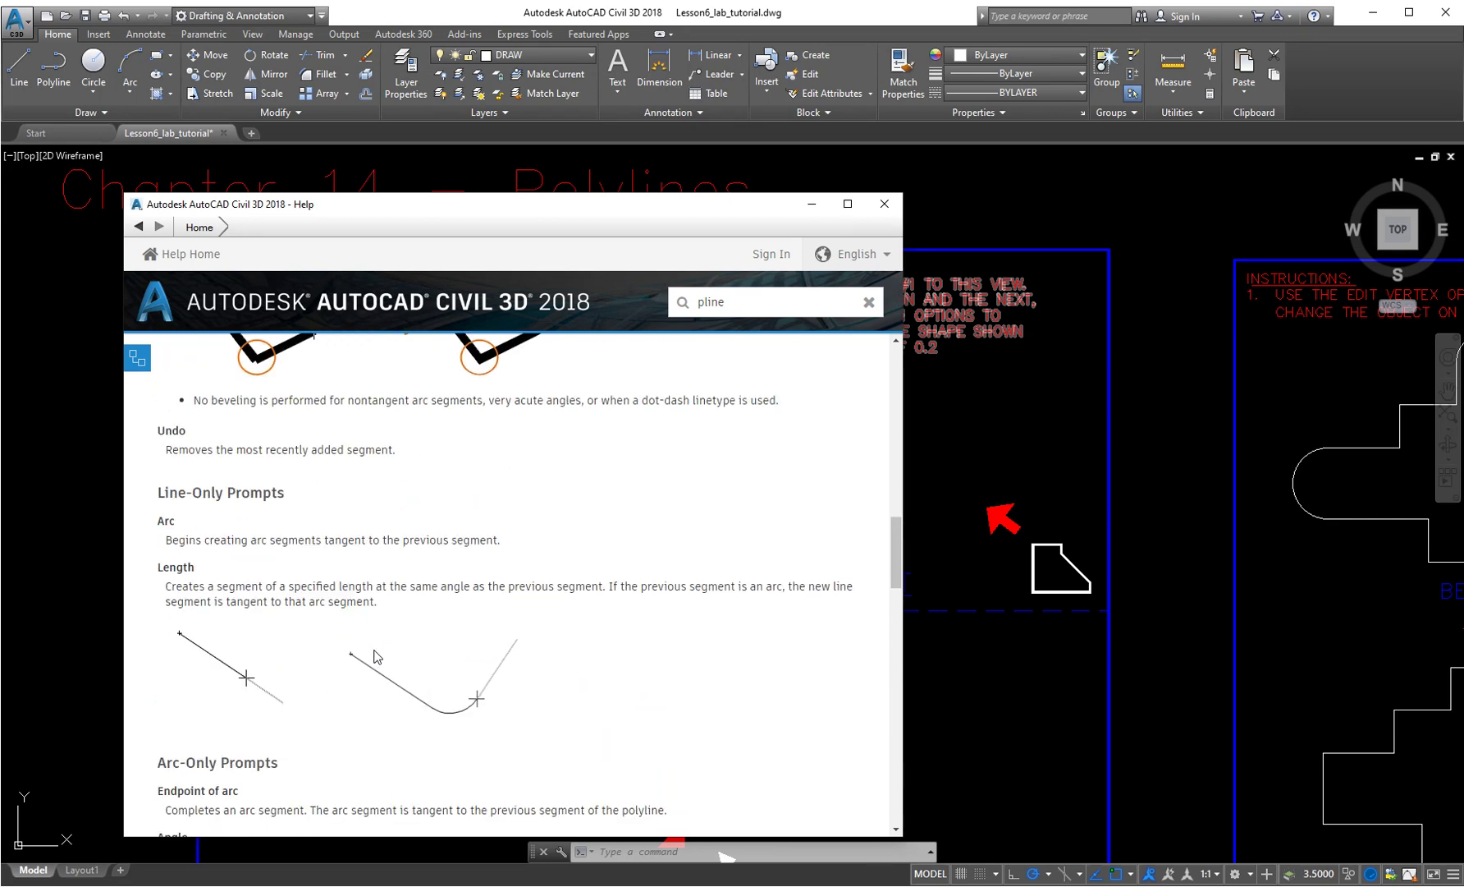
{"action": "scroll", "coordinate": [378, 653], "scroll_direction": "down", "scroll_amount": 8}
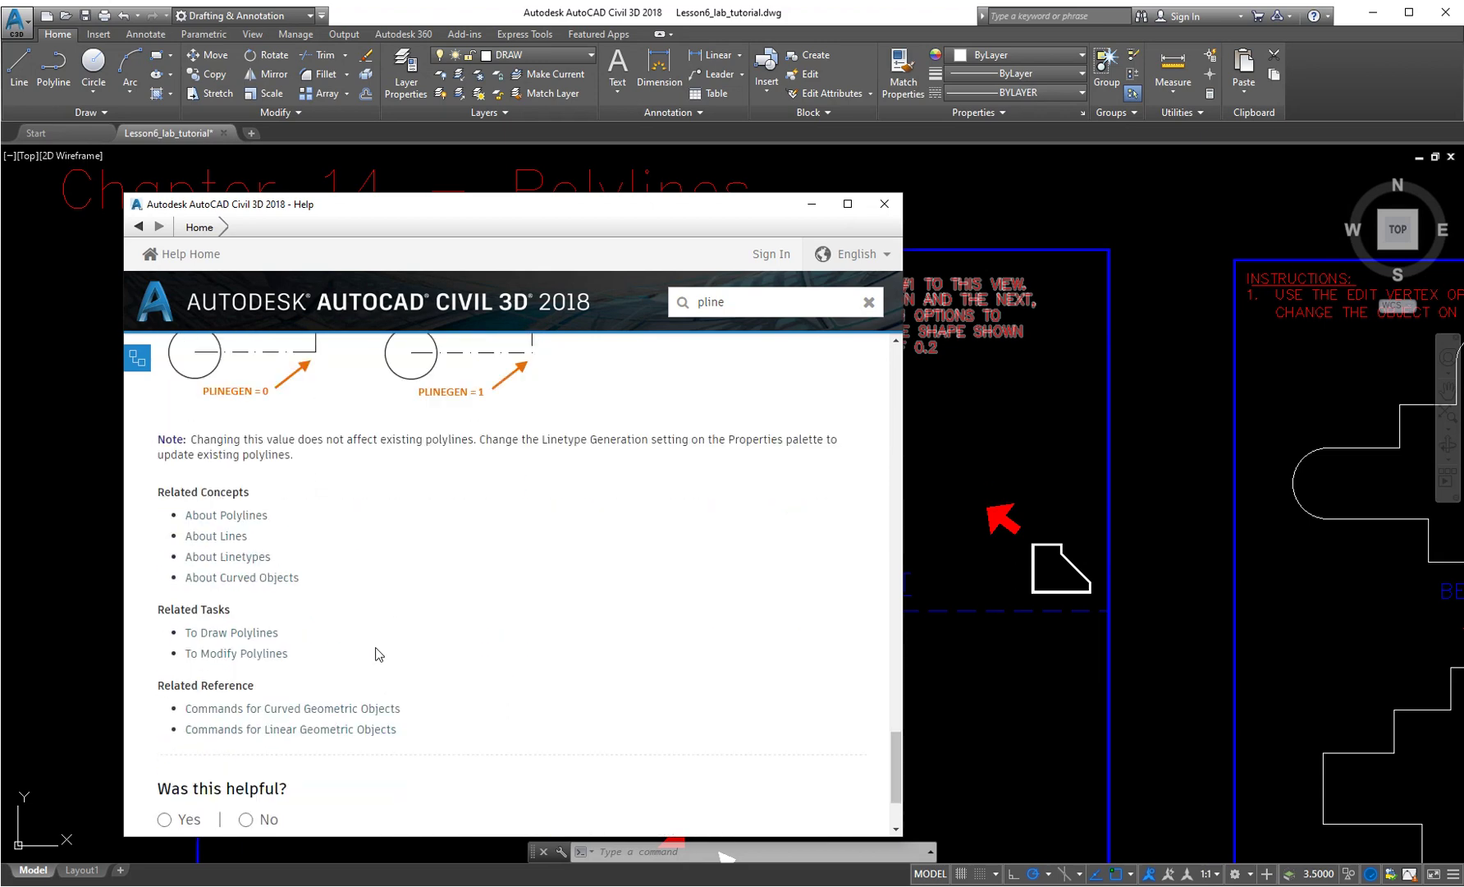
{"action": "scroll", "coordinate": [383, 648], "scroll_direction": "down", "scroll_amount": 2}
{"action": "scroll", "coordinate": [392, 640], "scroll_direction": "up", "scroll_amount": 8}
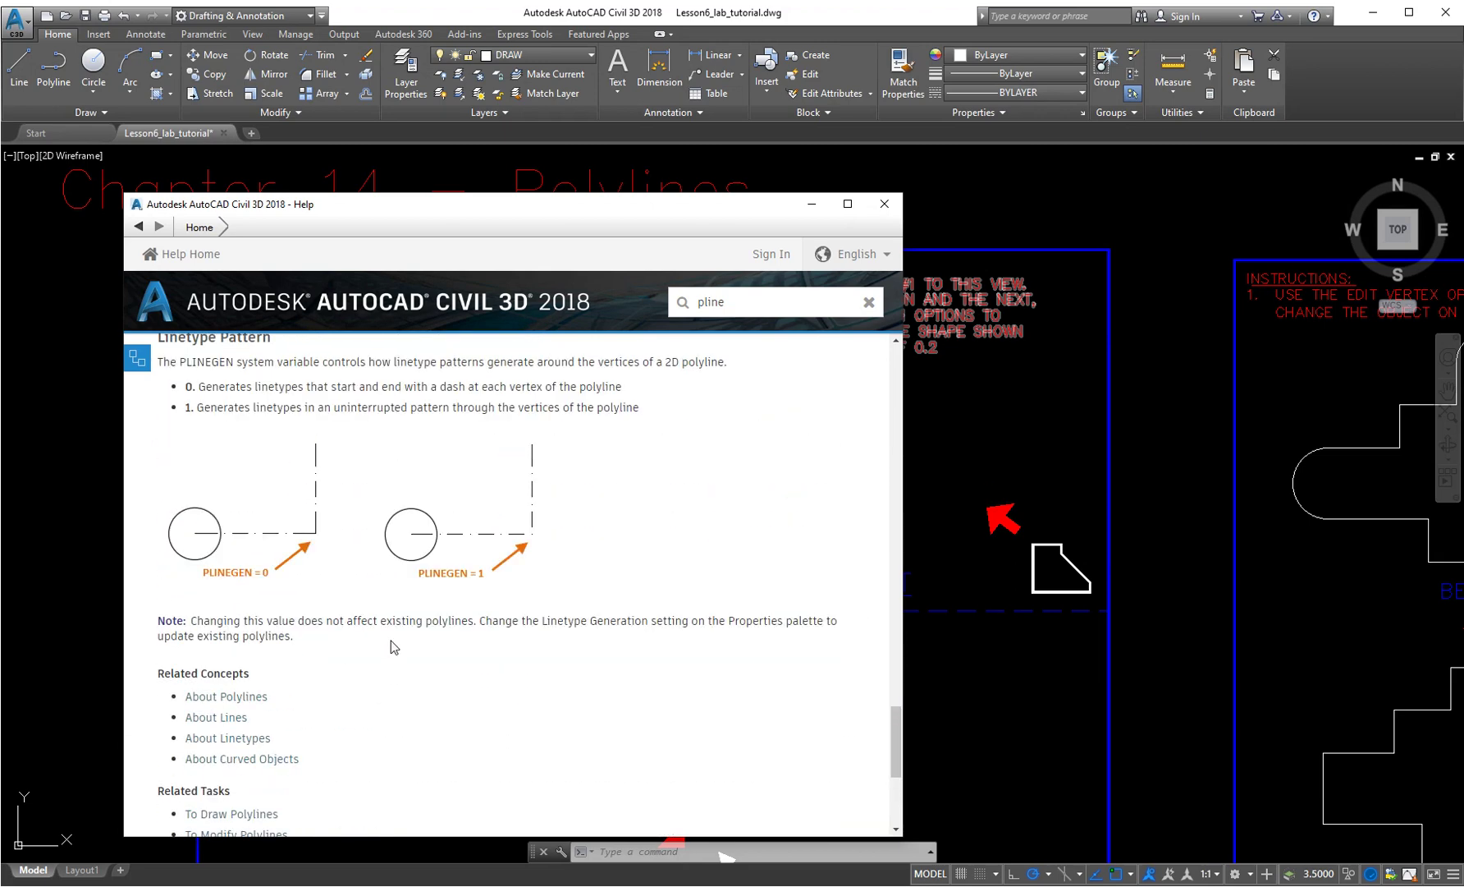
{"action": "scroll", "coordinate": [391, 640], "scroll_direction": "up", "scroll_amount": 15}
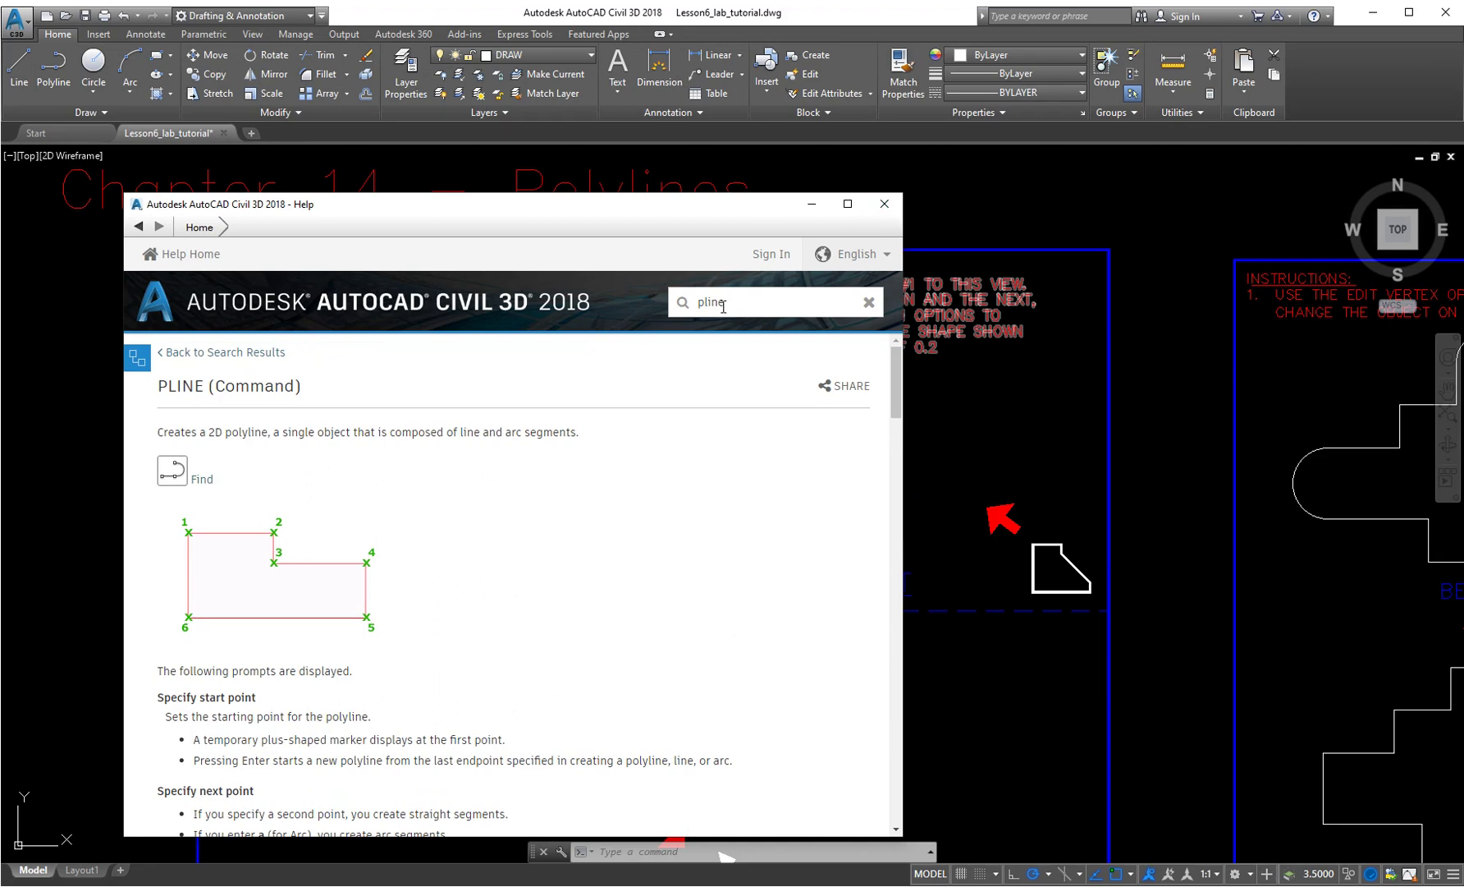
- Close the PLINE Help window and reframe the Chapter 14 Polylines sheet with Views 1–3
{"action": "left_click", "coordinate": [884, 205]}
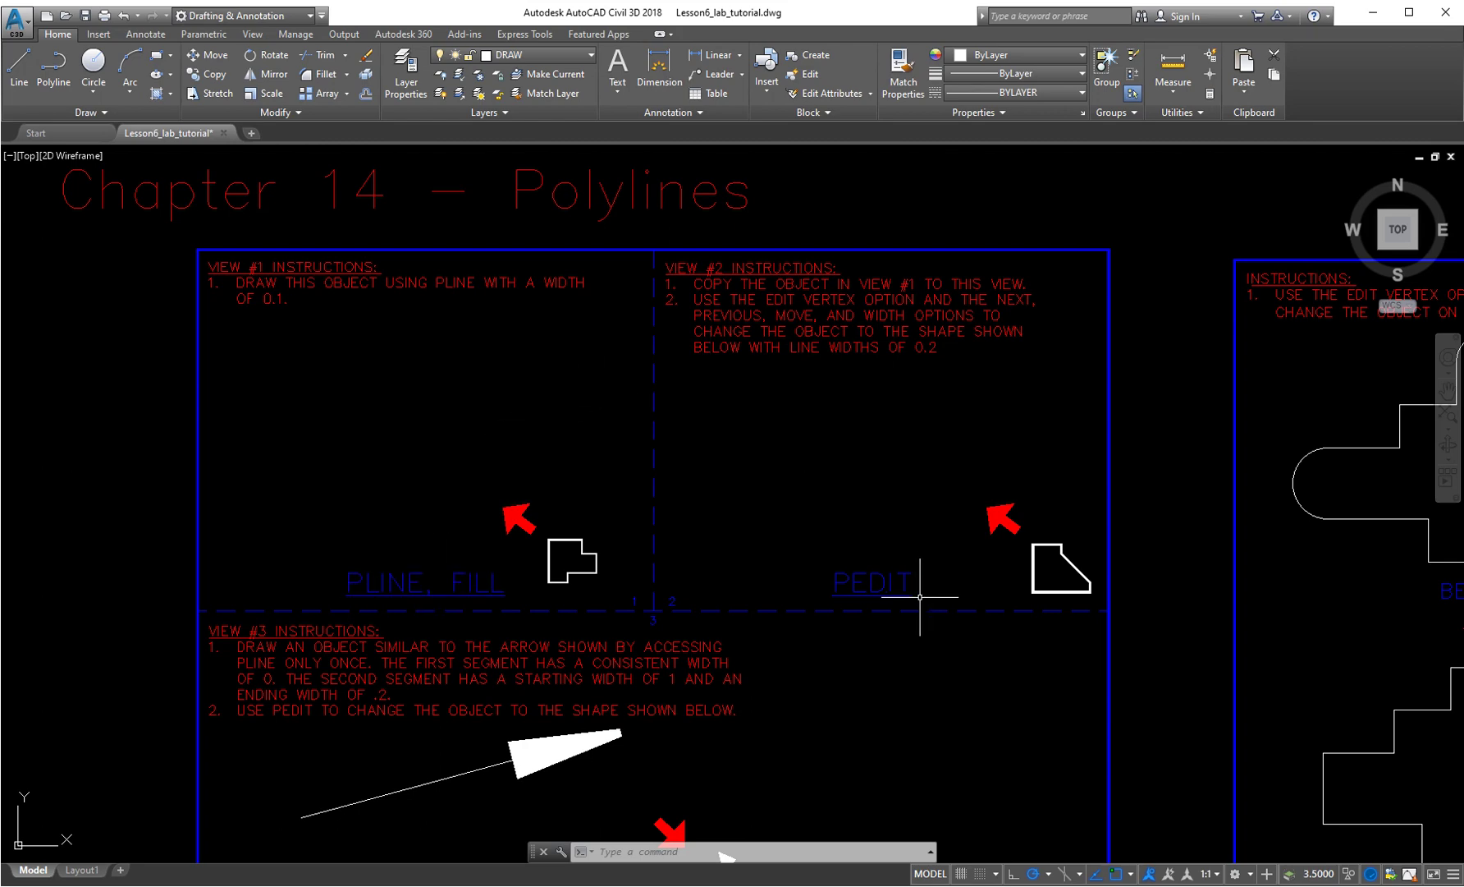
{"action": "scroll", "coordinate": [828, 598], "scroll_direction": "down", "scroll_amount": 4}
{"action": "scroll", "coordinate": [753, 683], "scroll_direction": "up", "scroll_amount": 5}
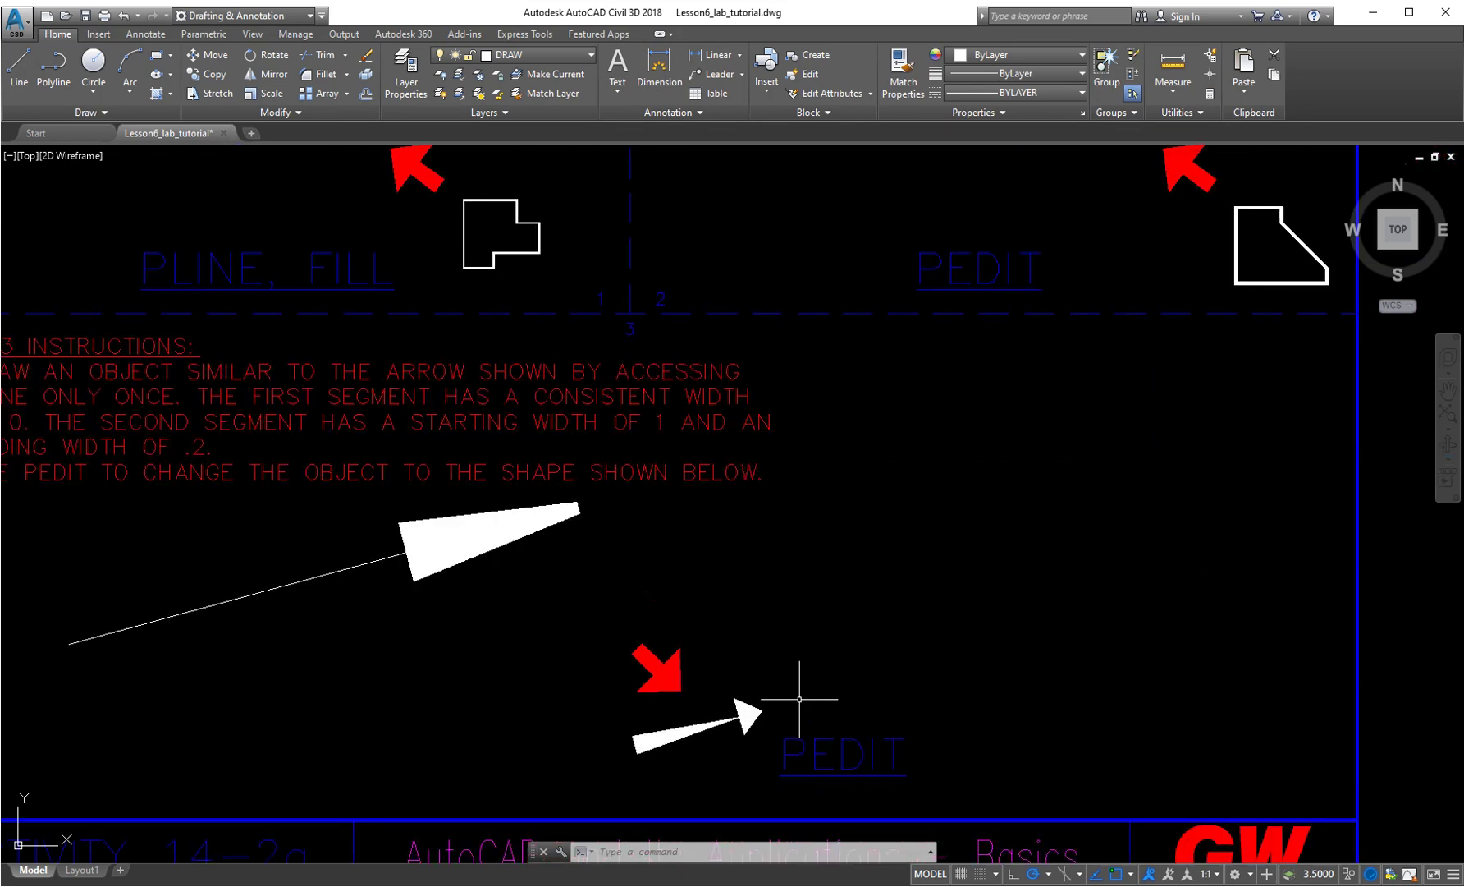
{"action": "scroll", "coordinate": [786, 696], "scroll_direction": "down", "scroll_amount": 2}
{"action": "middle_click_drag", "start_coordinate": [825, 302], "coordinate": [765, 428]}
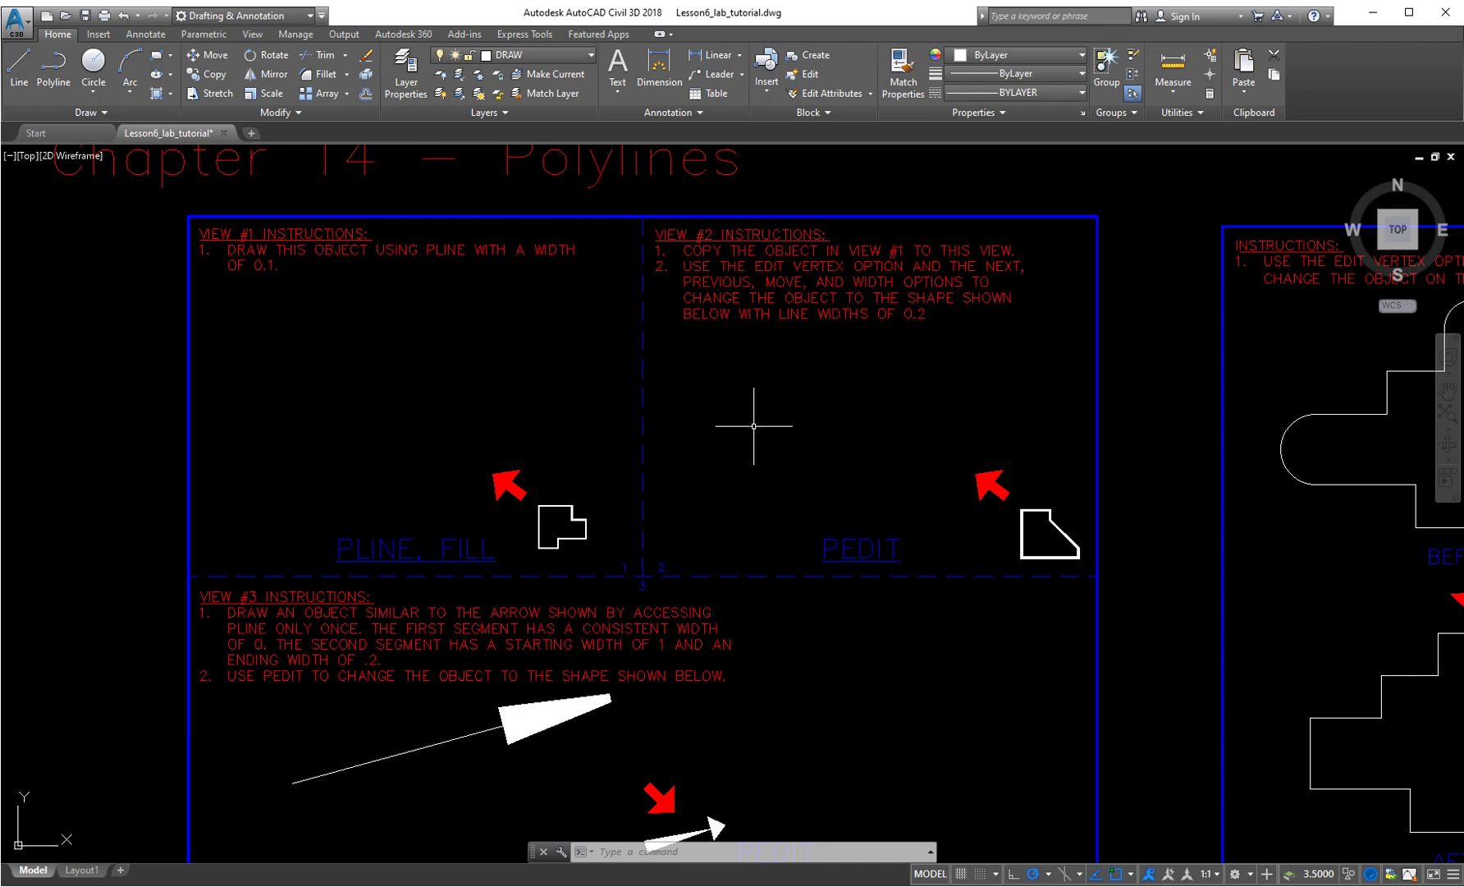
- Start a PLINE at View #1's upper left with 0.1 starting and ending width
{"action": "type", "text": "pl"}
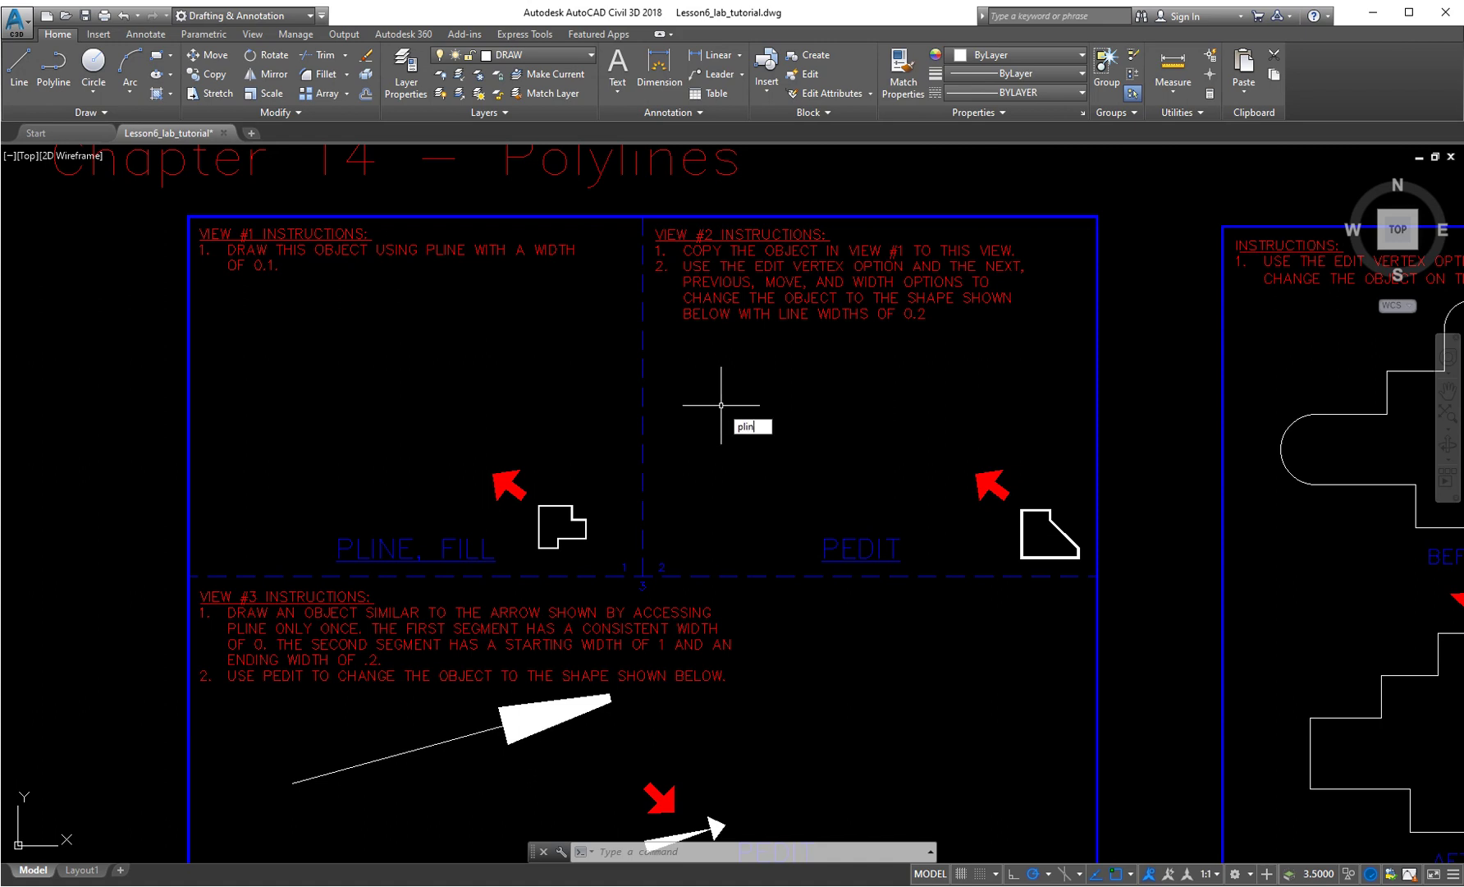
{"action": "type", "text": "in"}
{"action": "key", "text": "Return"}
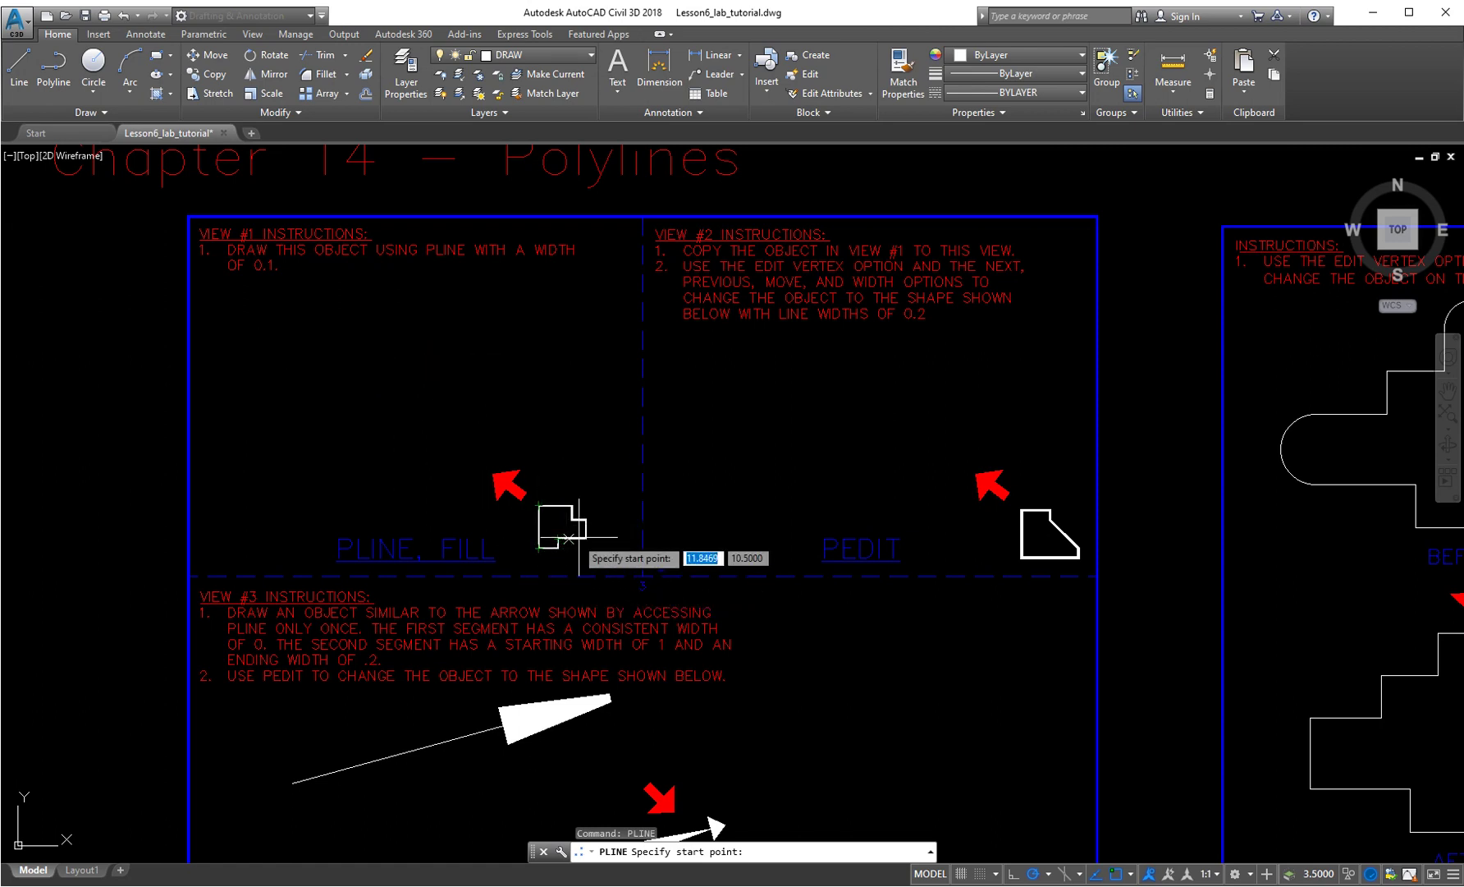
{"action": "left_click", "coordinate": [262, 312]}
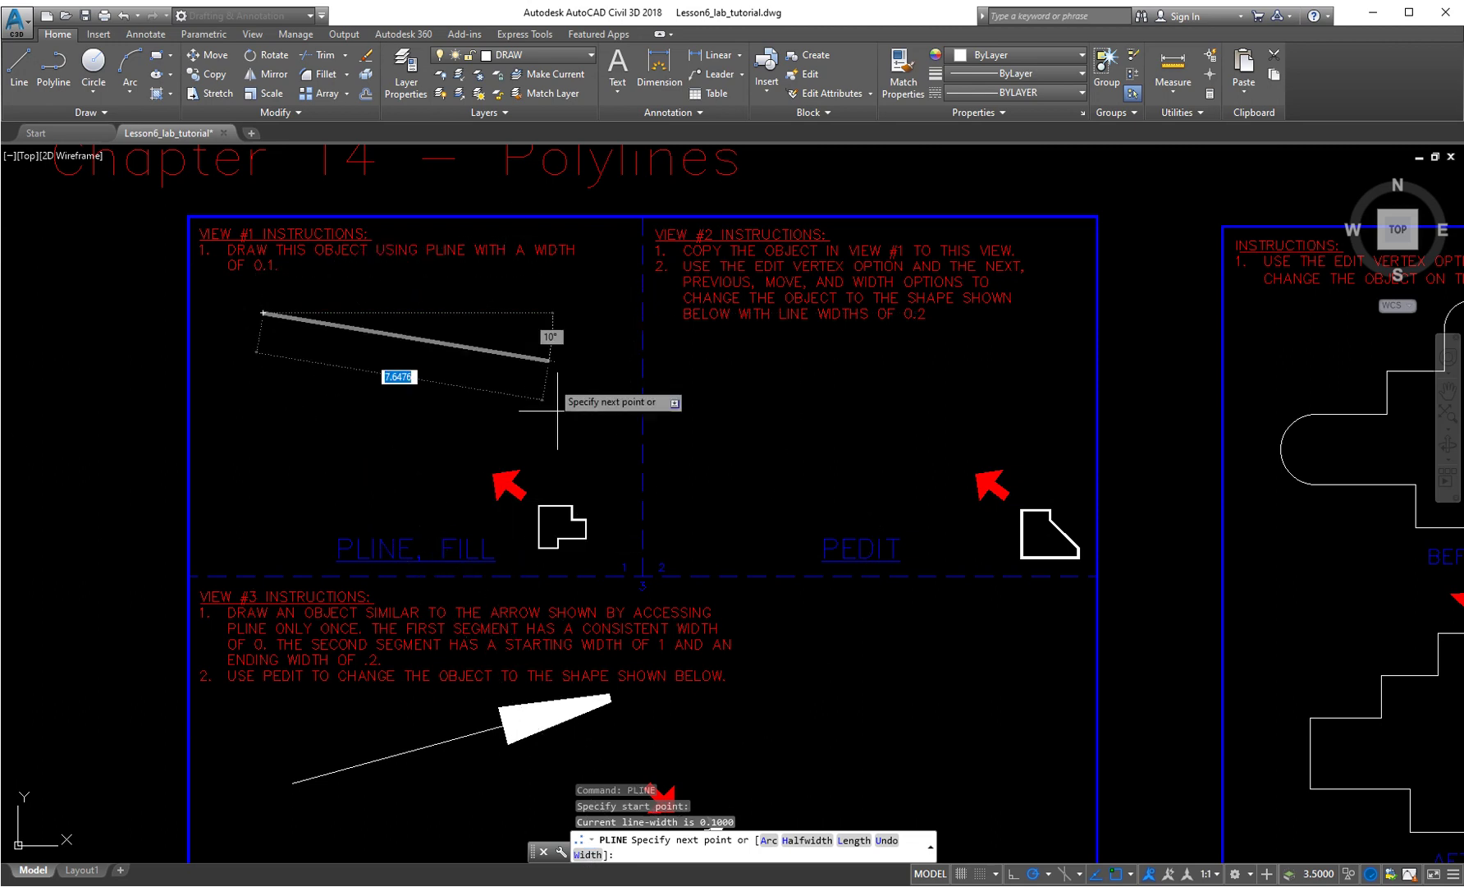
{"action": "left_click", "coordinate": [587, 855]}
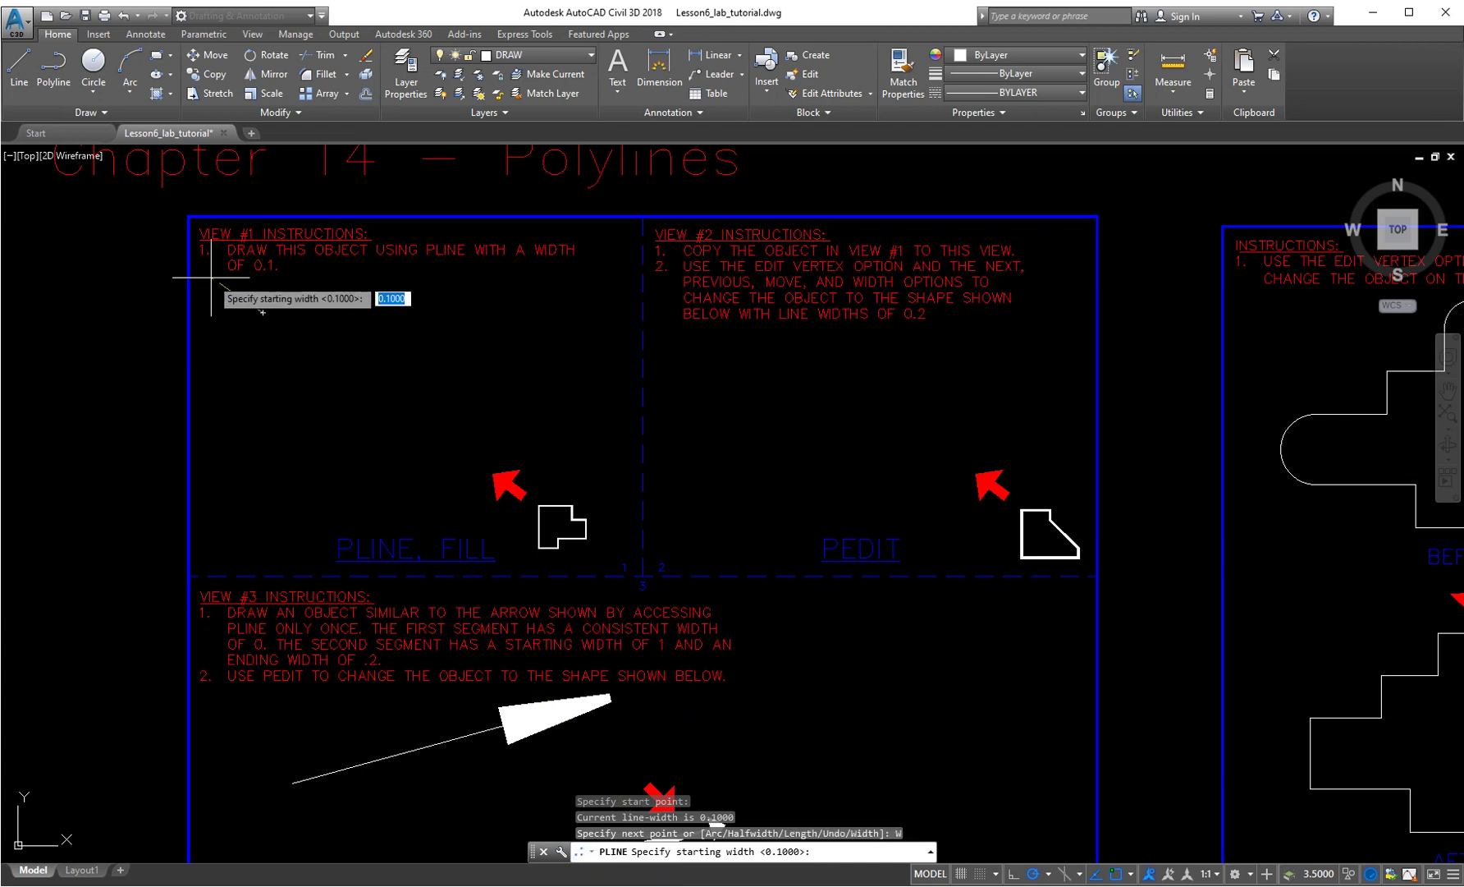
{"action": "key", "text": "Return"}
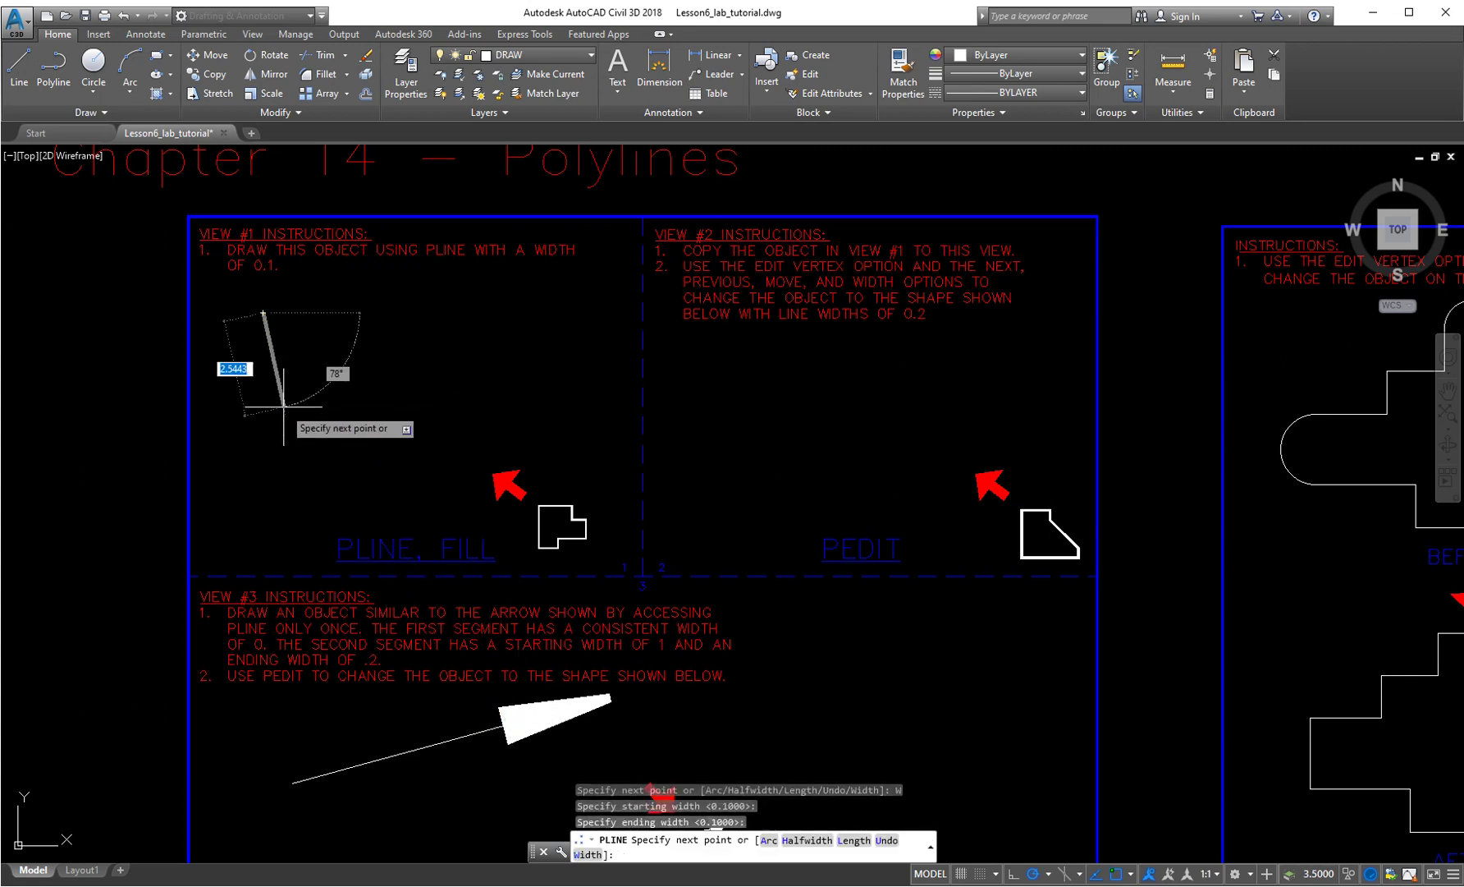
- Draw the seven stepped edges of the outline and close the polyline back to its start
{"action": "left_click", "coordinate": [263, 476]}
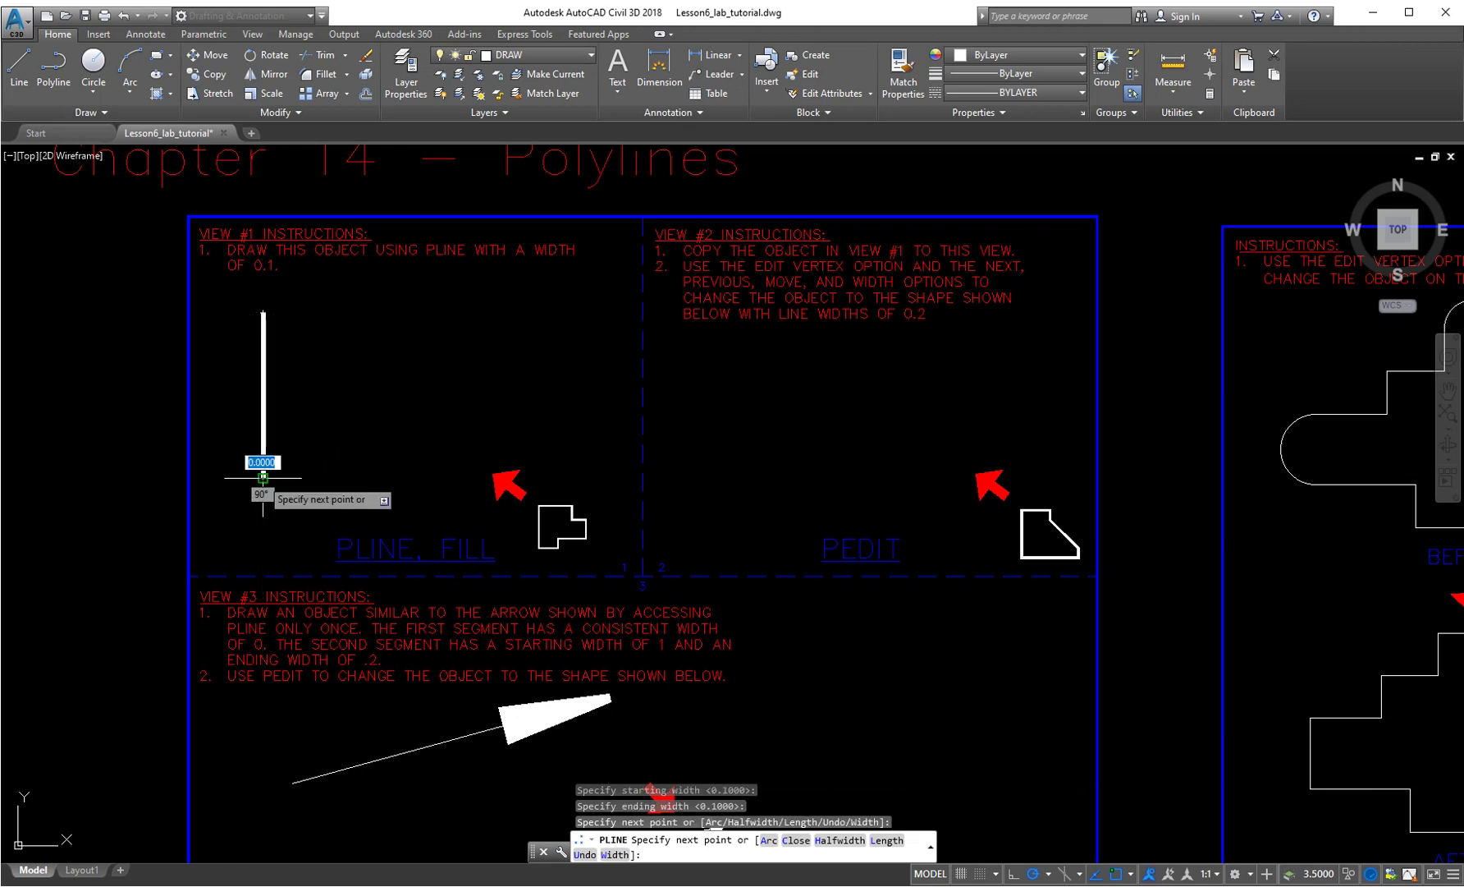
{"action": "left_click", "coordinate": [327, 476]}
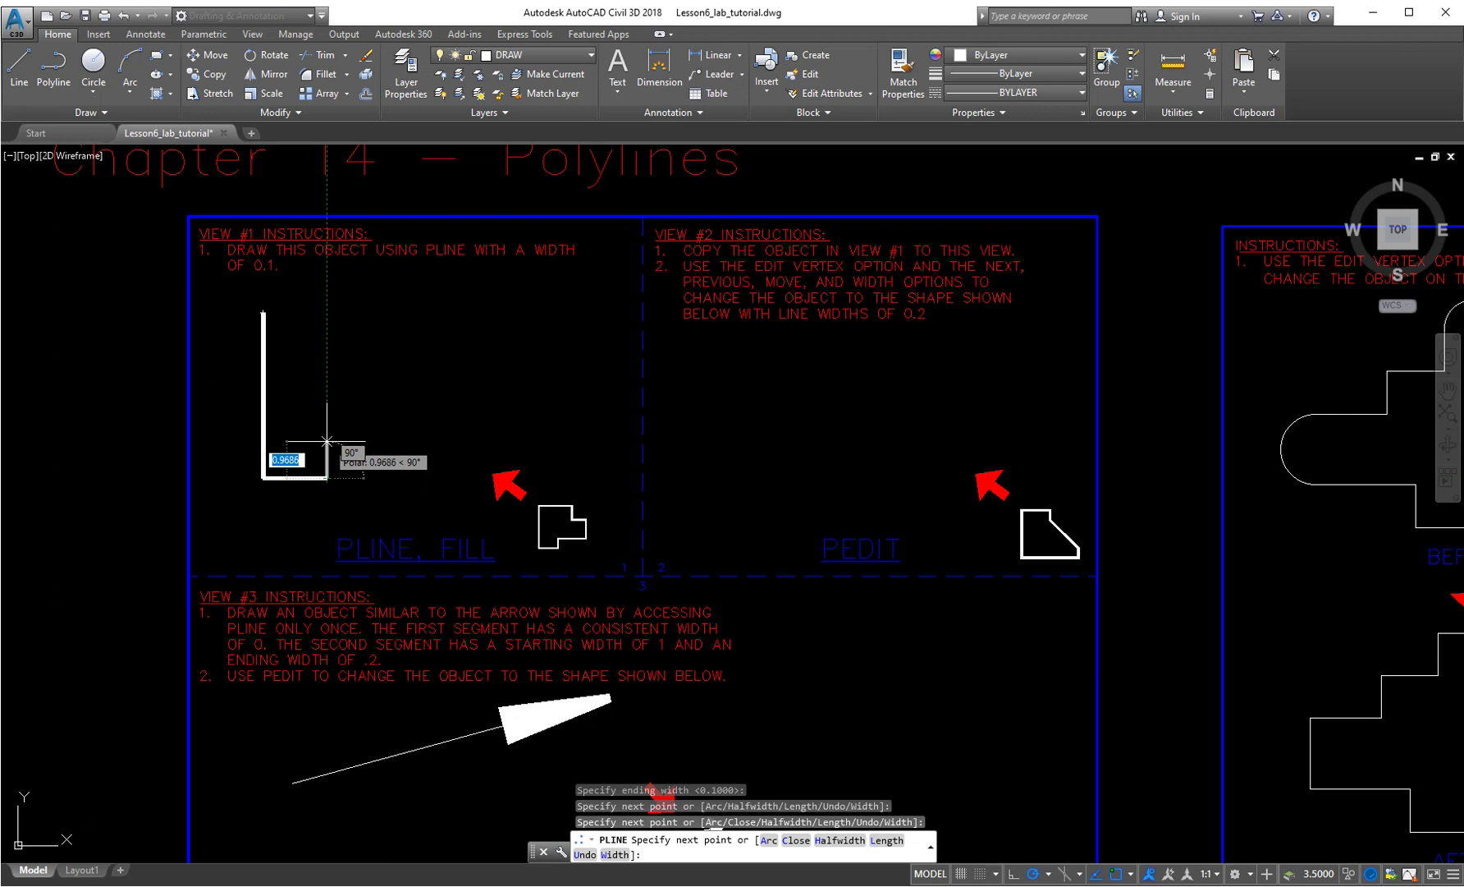
{"action": "left_click", "coordinate": [327, 442]}
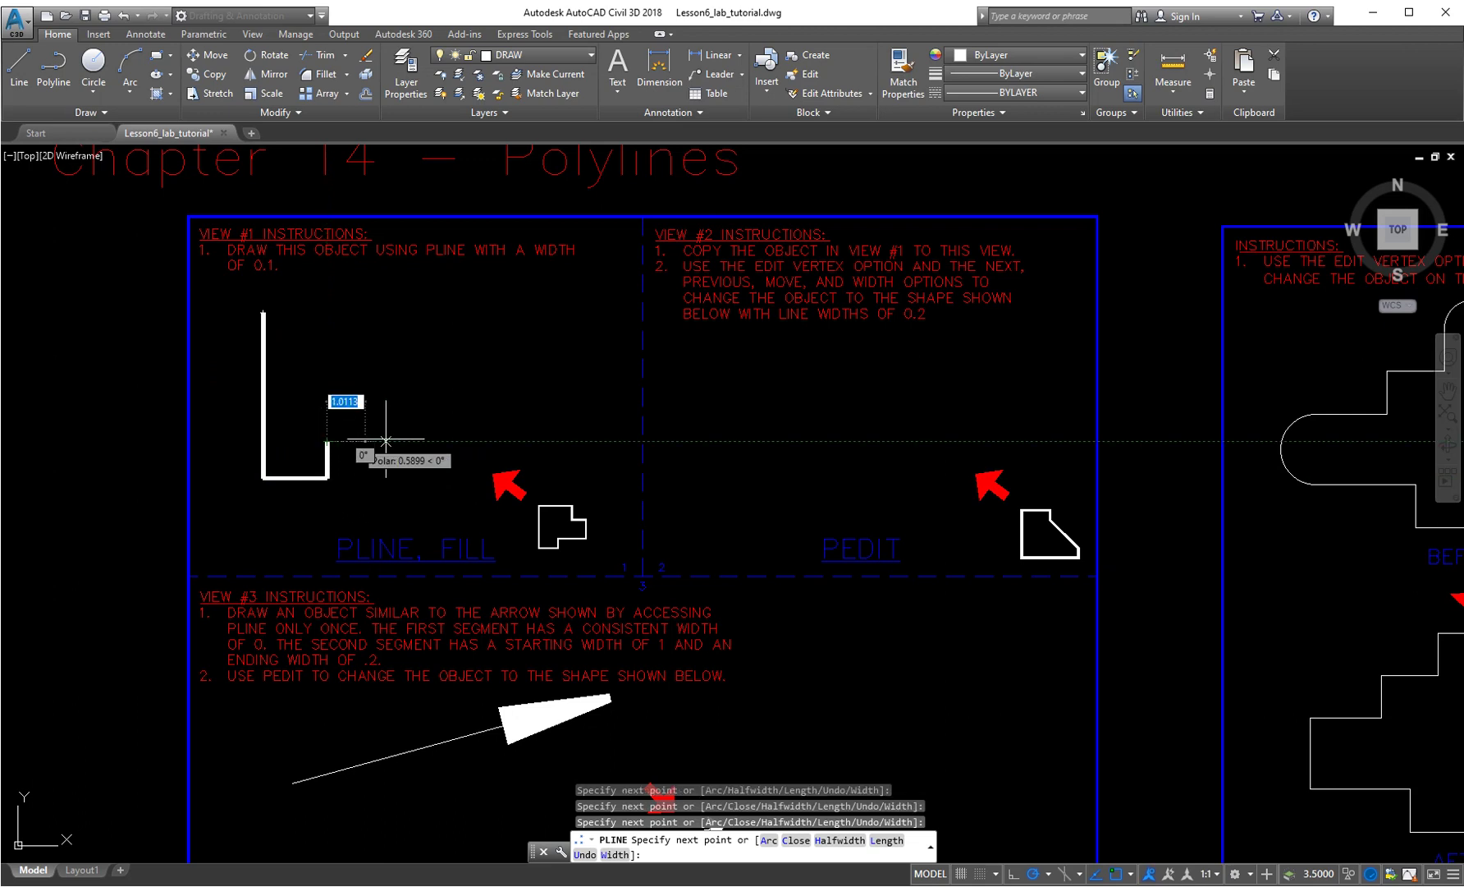
{"action": "left_click", "coordinate": [518, 441]}
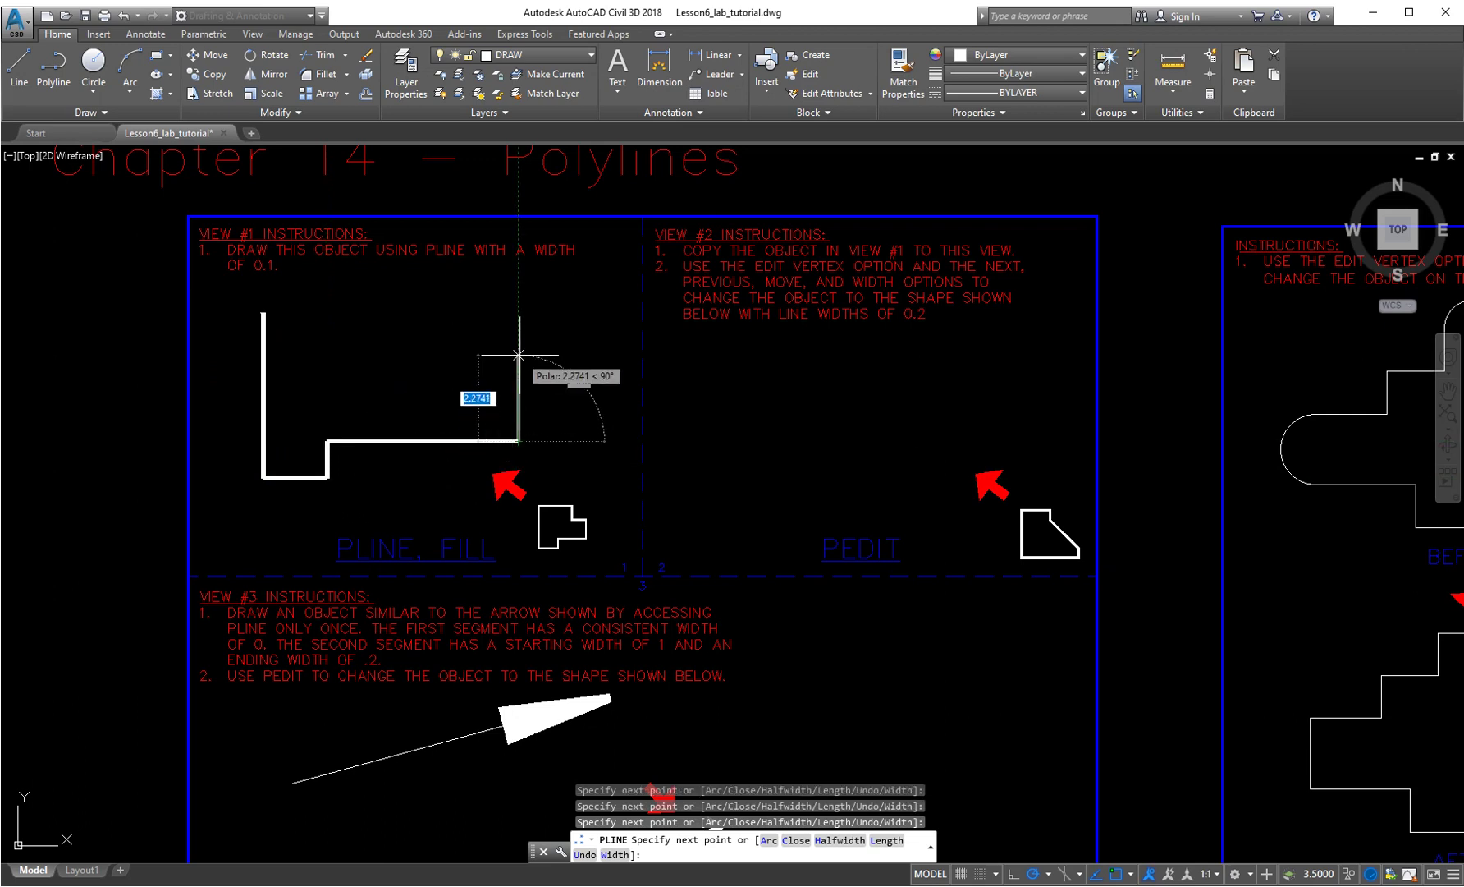
{"action": "left_click", "coordinate": [519, 353]}
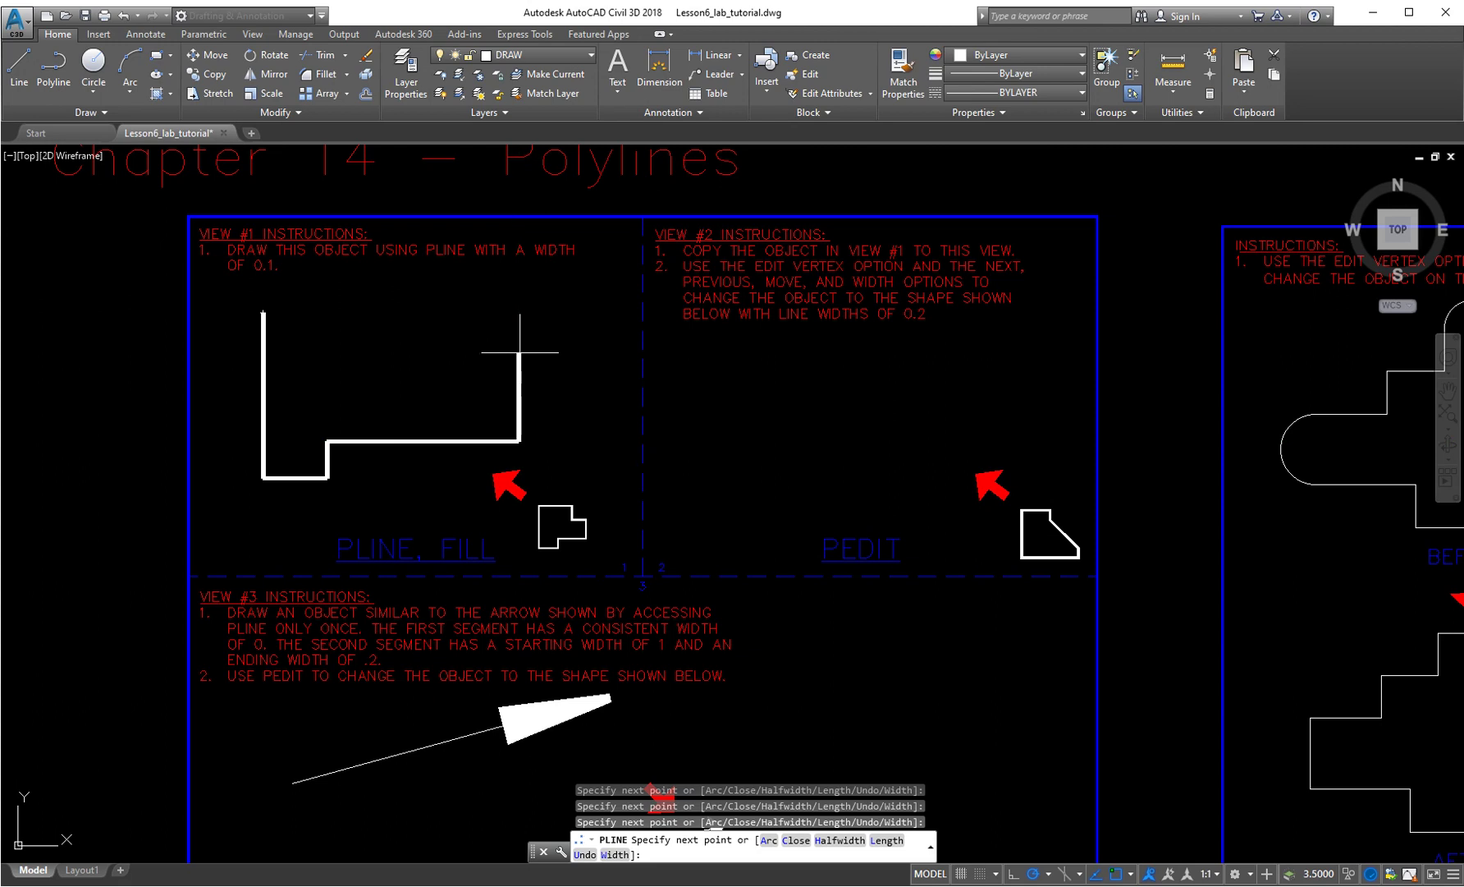
{"action": "left_click", "coordinate": [449, 353]}
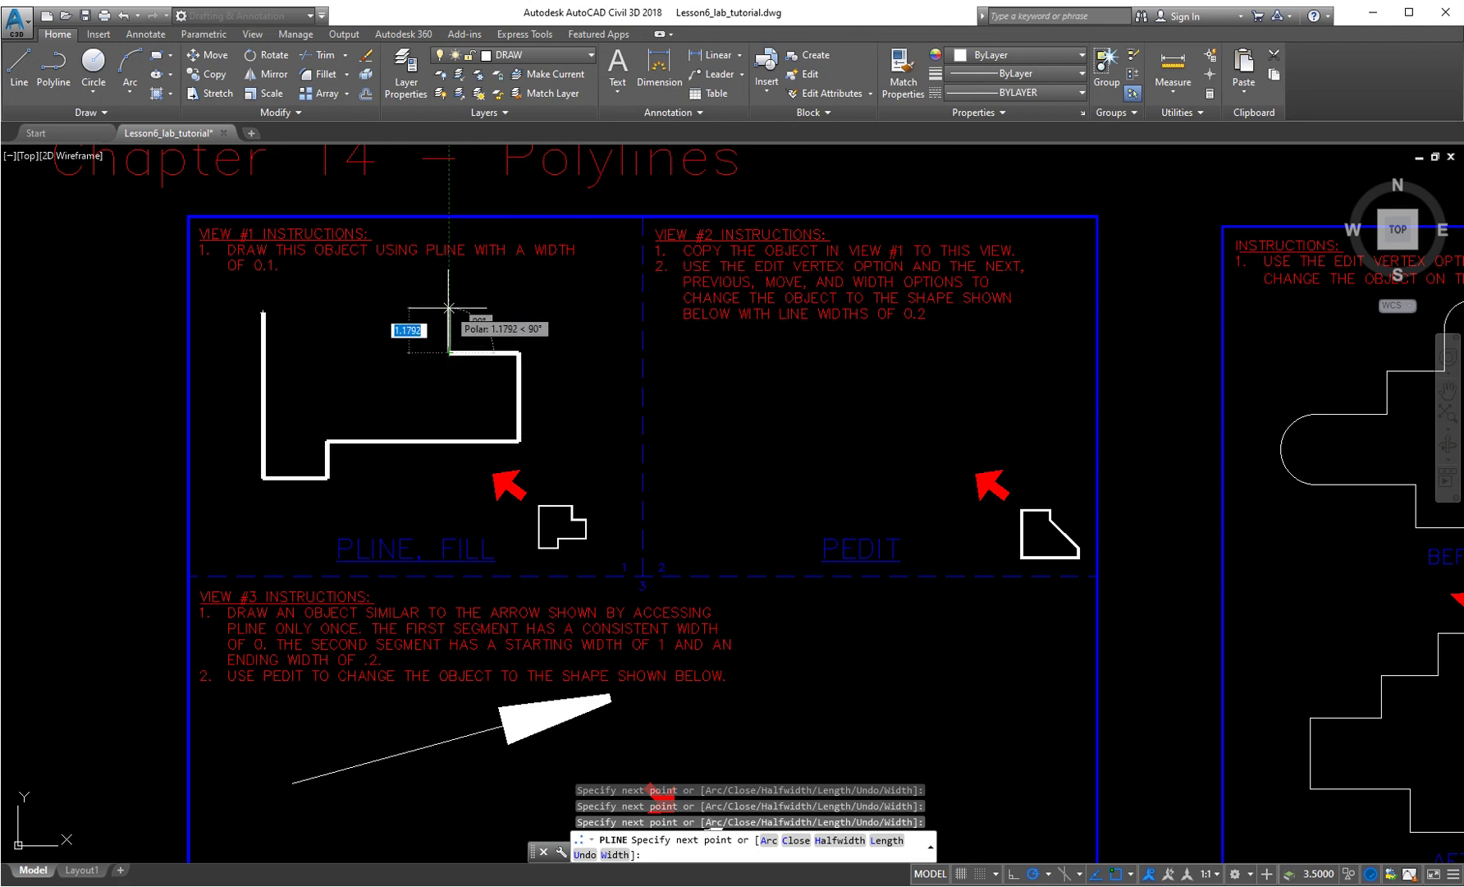
{"action": "left_click", "coordinate": [449, 307]}
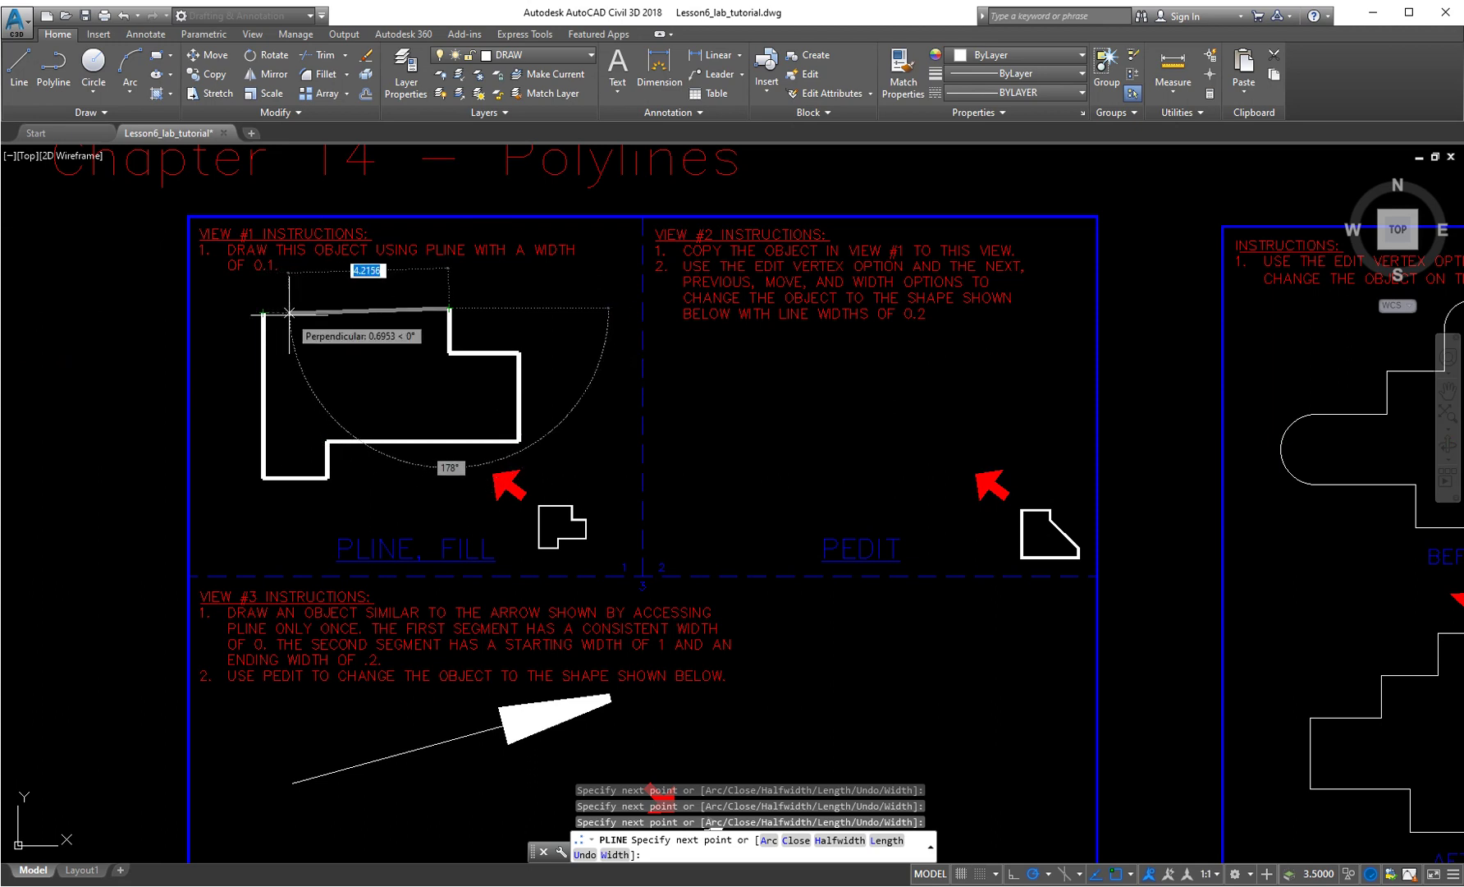
{"action": "type", "text": "c"}
{"action": "key", "text": "Return"}
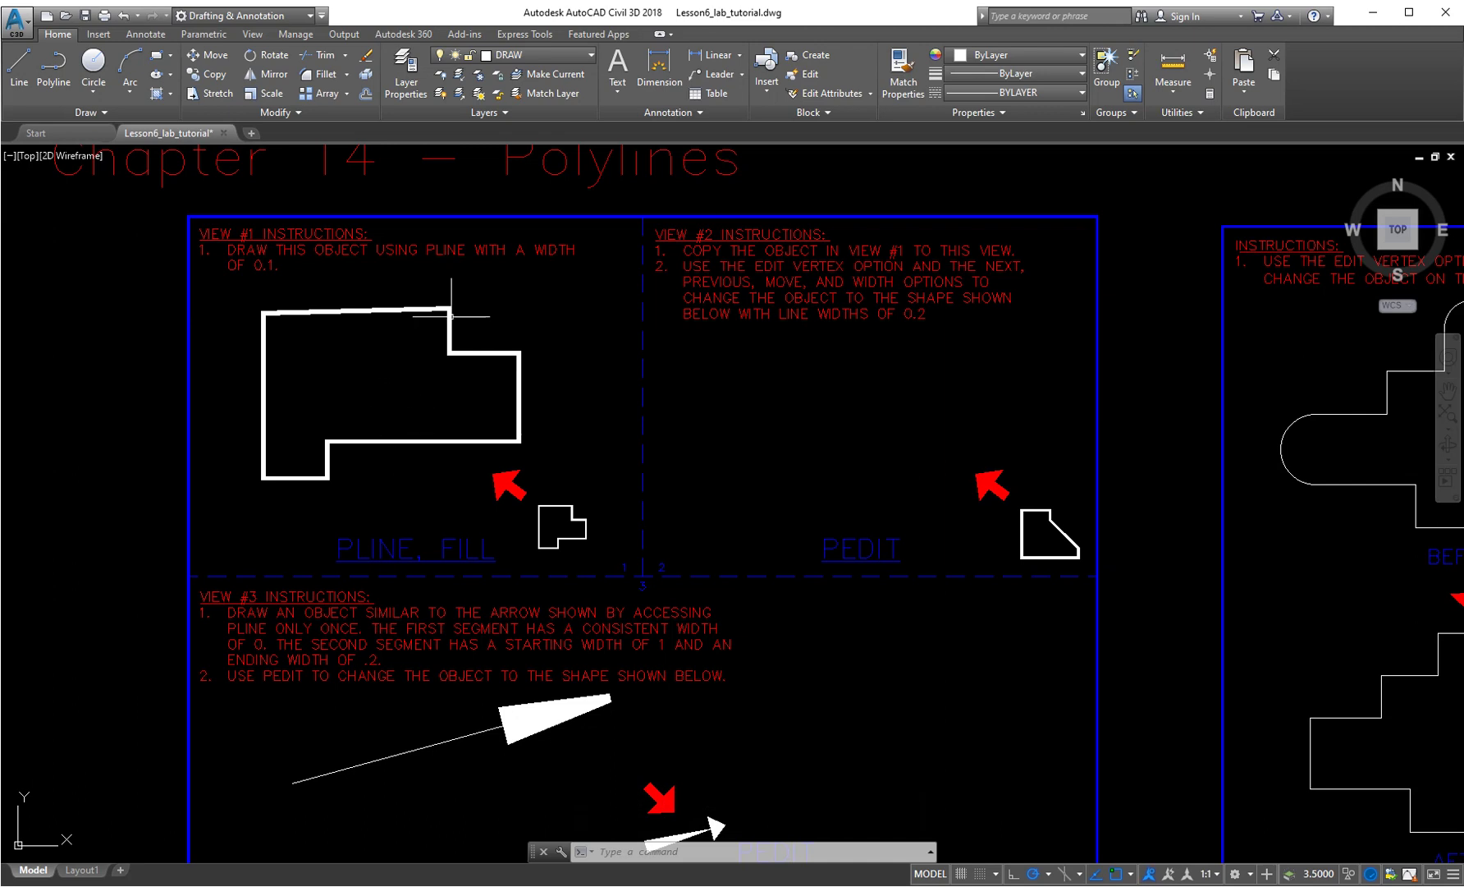
- Drag the outline's top-left vertex grip level with the top-right corner, then reframe Views 1 and 2
{"action": "scroll", "coordinate": [328, 316], "scroll_direction": "up", "scroll_amount": 2}
{"action": "mouse_move", "coordinate": [320, 317]}
{"action": "middle_mouse_down"}
{"action": "mouse_move", "coordinate": [429, 389]}
{"action": "mouse_move", "coordinate": [484, 403]}
{"action": "middle_mouse_up"}
{"action": "left_click", "coordinate": [378, 369]}
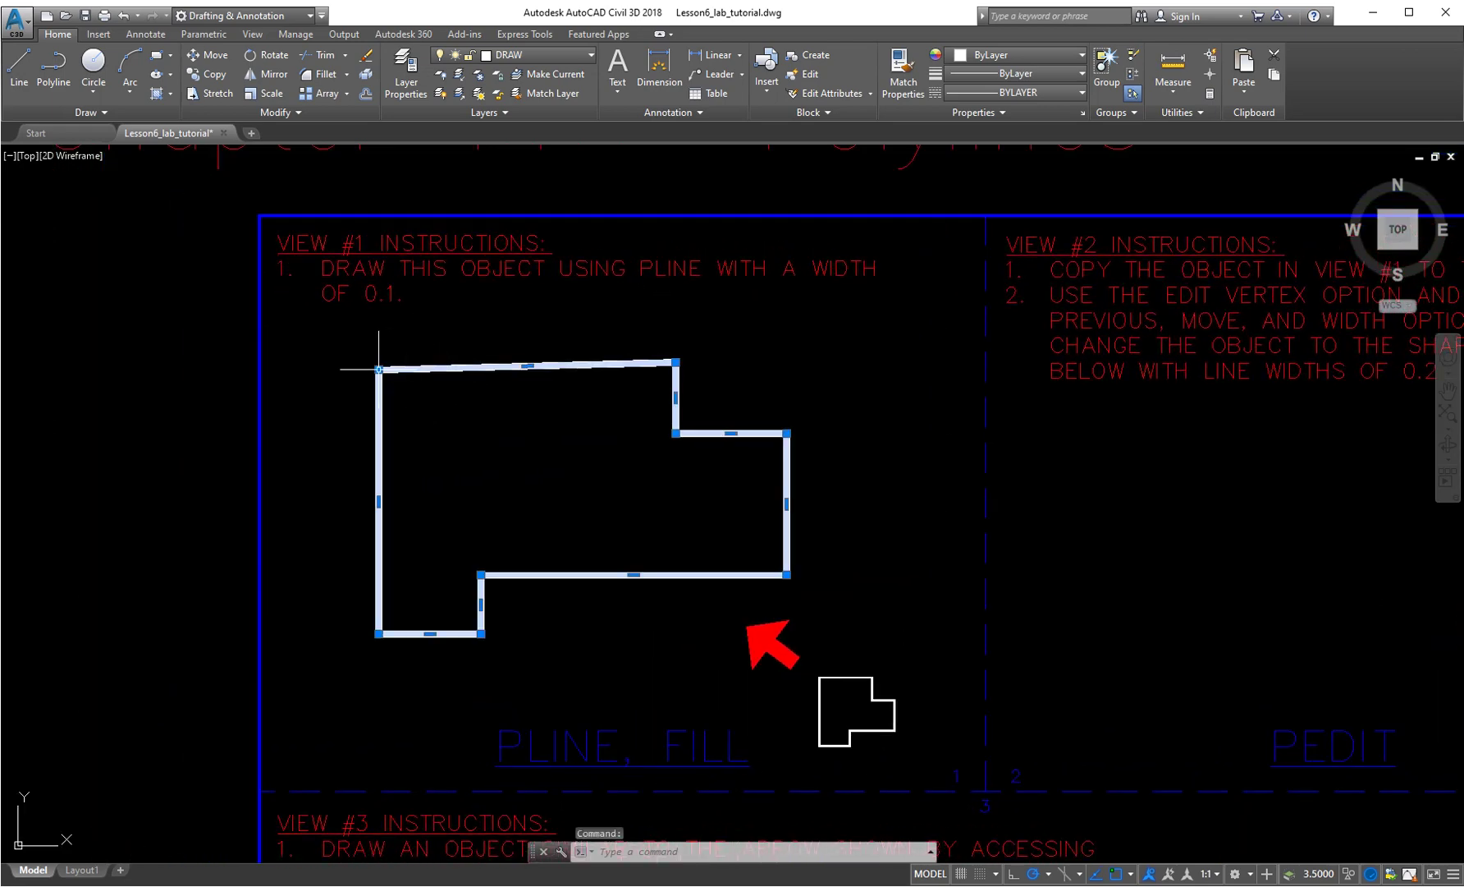
{"action": "left_click", "coordinate": [379, 369]}
{"action": "left_click", "coordinate": [379, 362]}
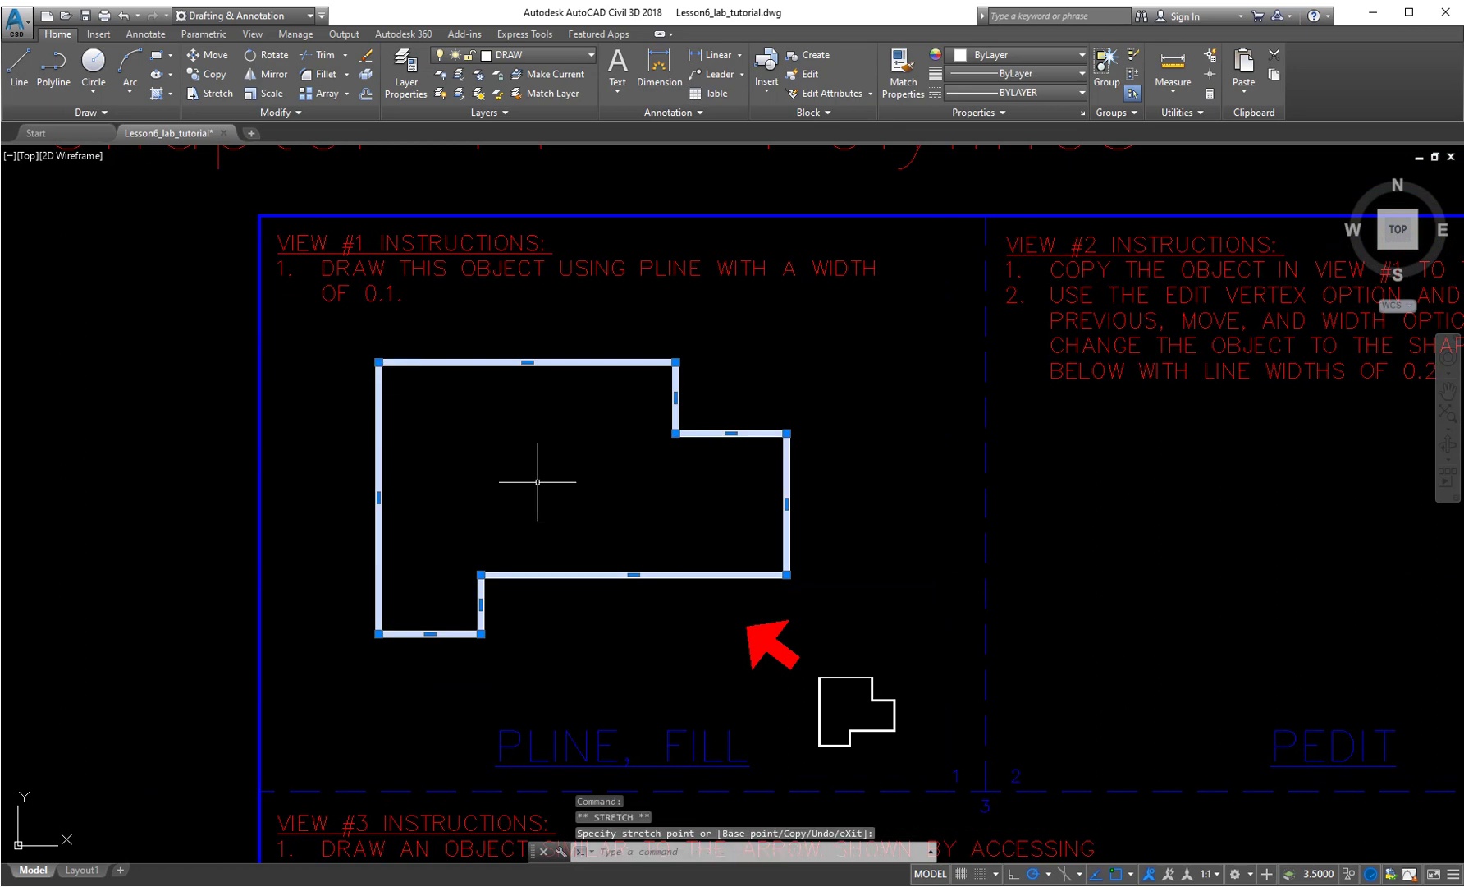
{"action": "scroll", "coordinate": [537, 482], "scroll_direction": "down", "scroll_amount": 3}
{"action": "key", "text": "Escape"}
{"action": "key", "text": "Escape"}
{"action": "key", "text": "Escape"}
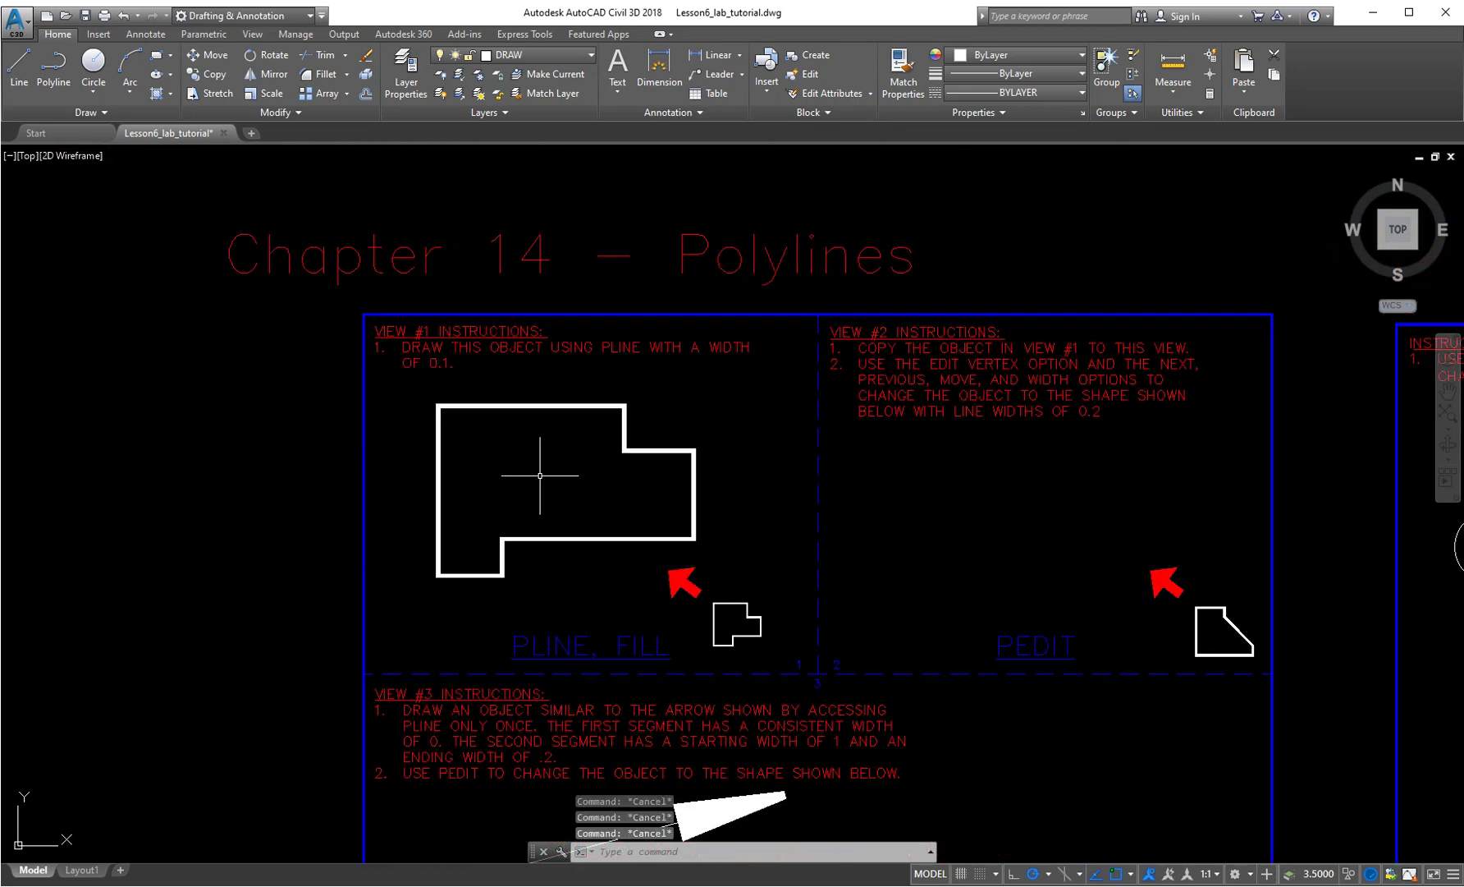
{"action": "scroll", "coordinate": [519, 443], "scroll_direction": "up", "scroll_amount": 2}
{"action": "middle_click_drag", "start_coordinate": [598, 516], "coordinate": [474, 489]}
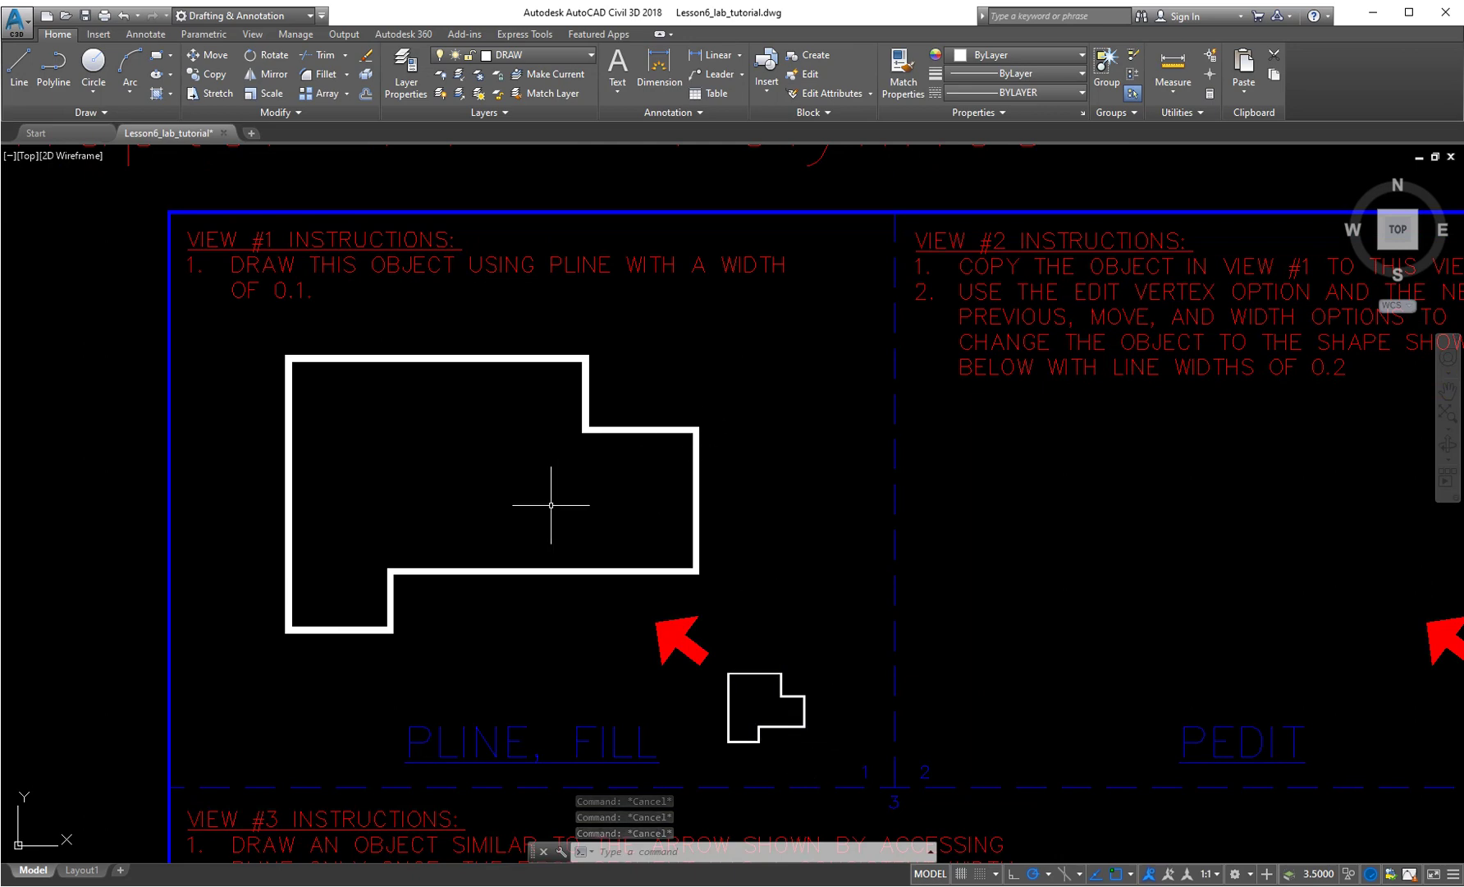
{"action": "scroll", "coordinate": [546, 507], "scroll_direction": "down", "scroll_amount": 2}
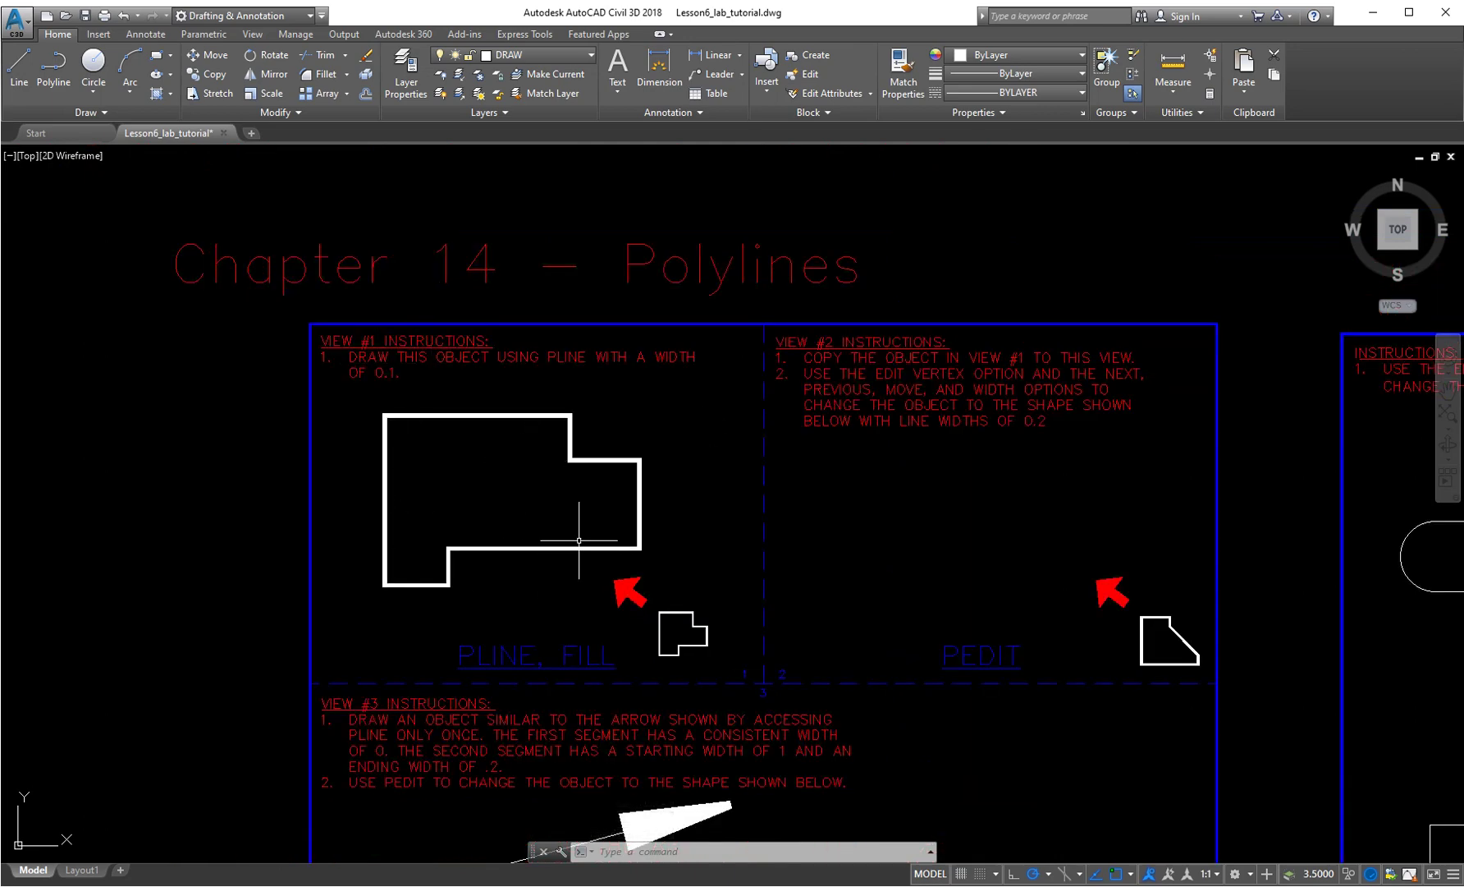
{"action": "middle_click_drag", "start_coordinate": [746, 572], "coordinate": [513, 533]}
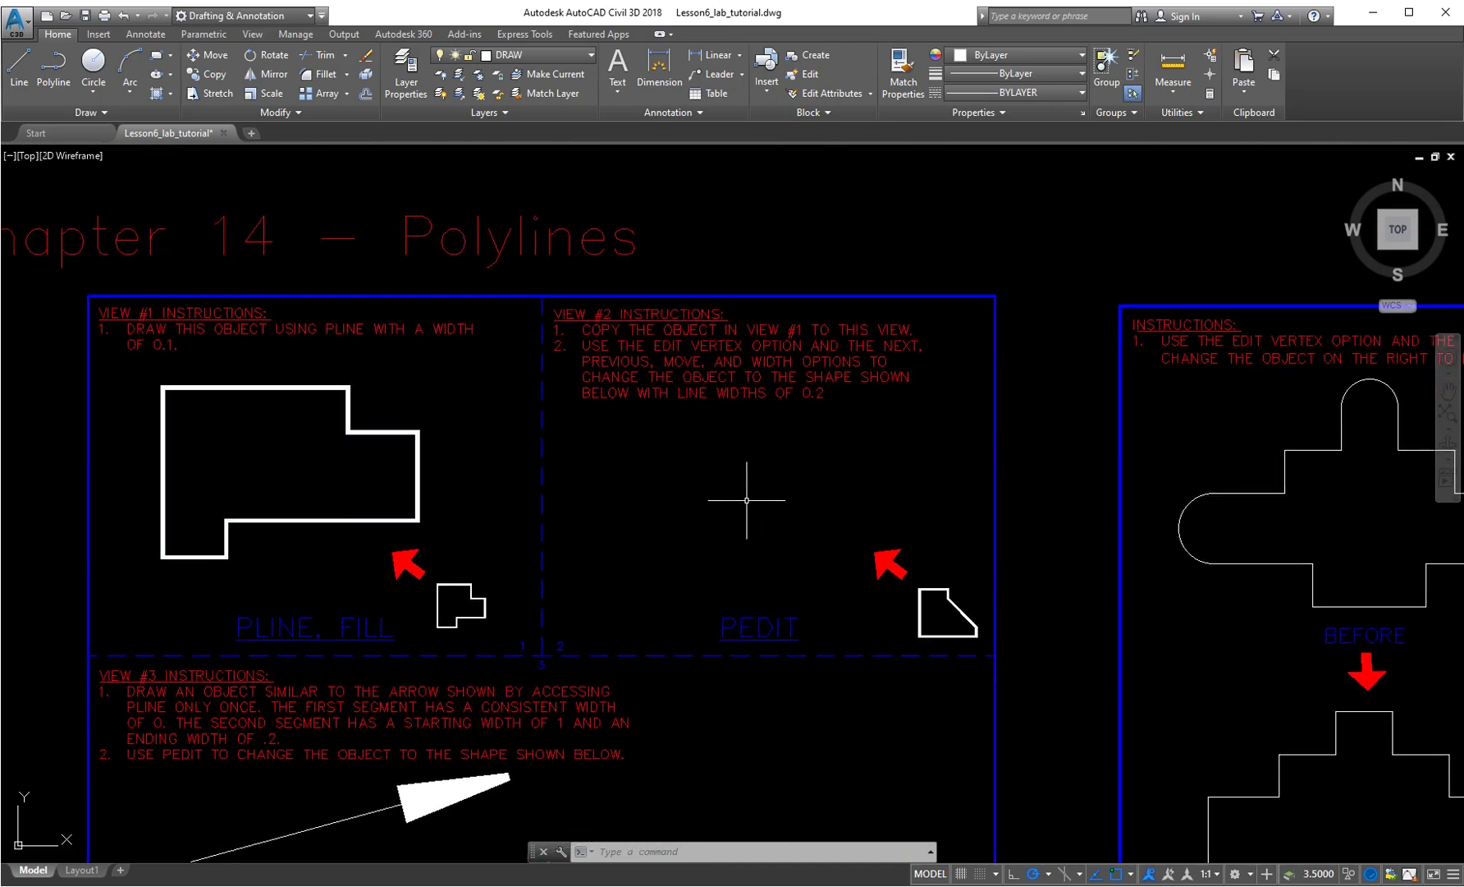
- Copy the View #1 outline and paste the copy into the View #2 panel
{"action": "key", "text": "Escape"}
{"action": "key", "text": "Escape"}
{"action": "key", "text": "Escape"}
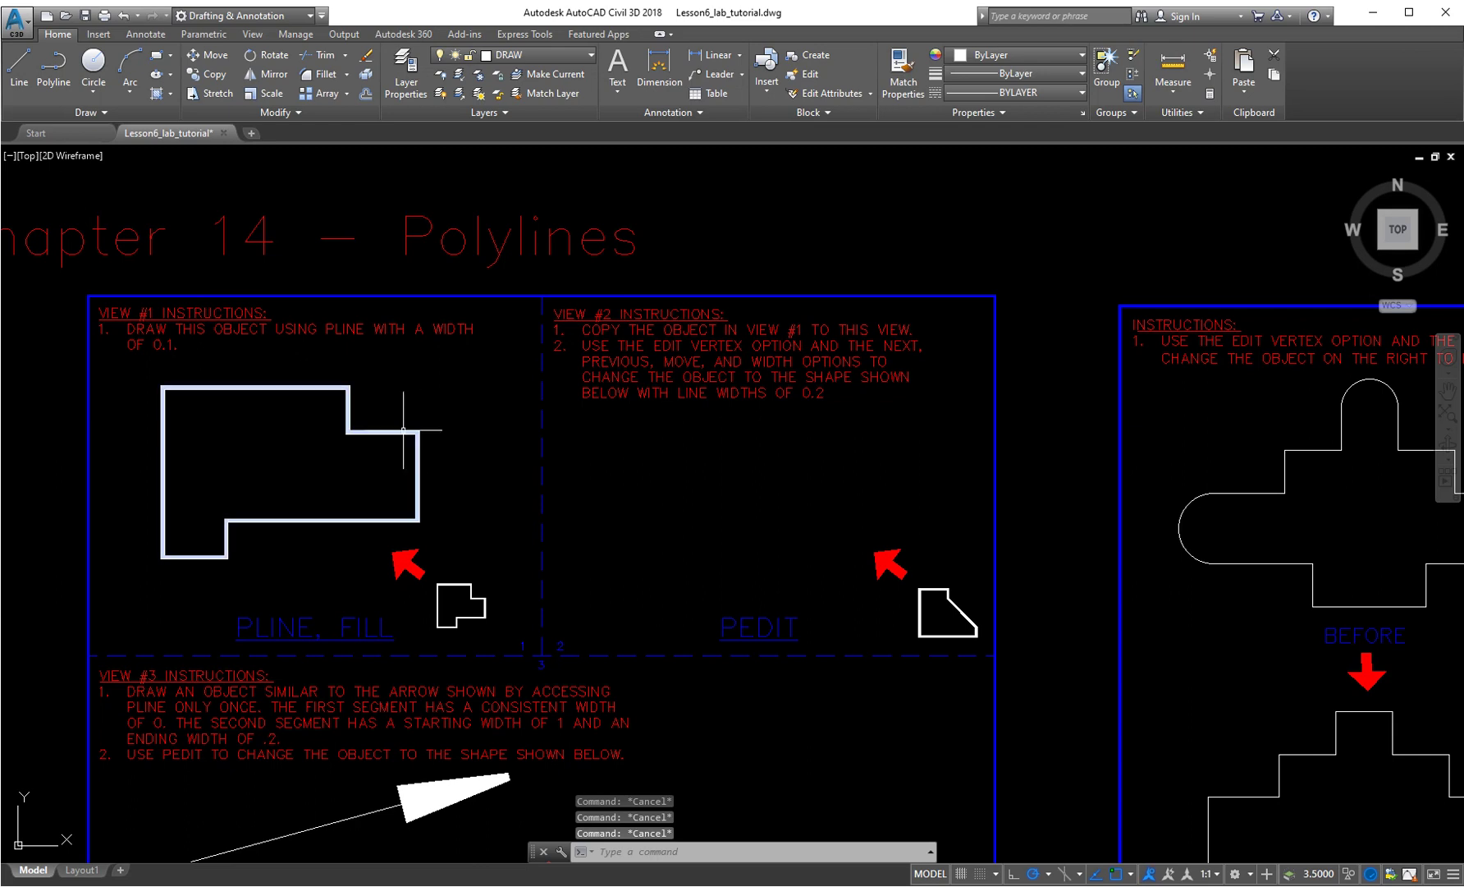
{"action": "left_click", "coordinate": [386, 431]}
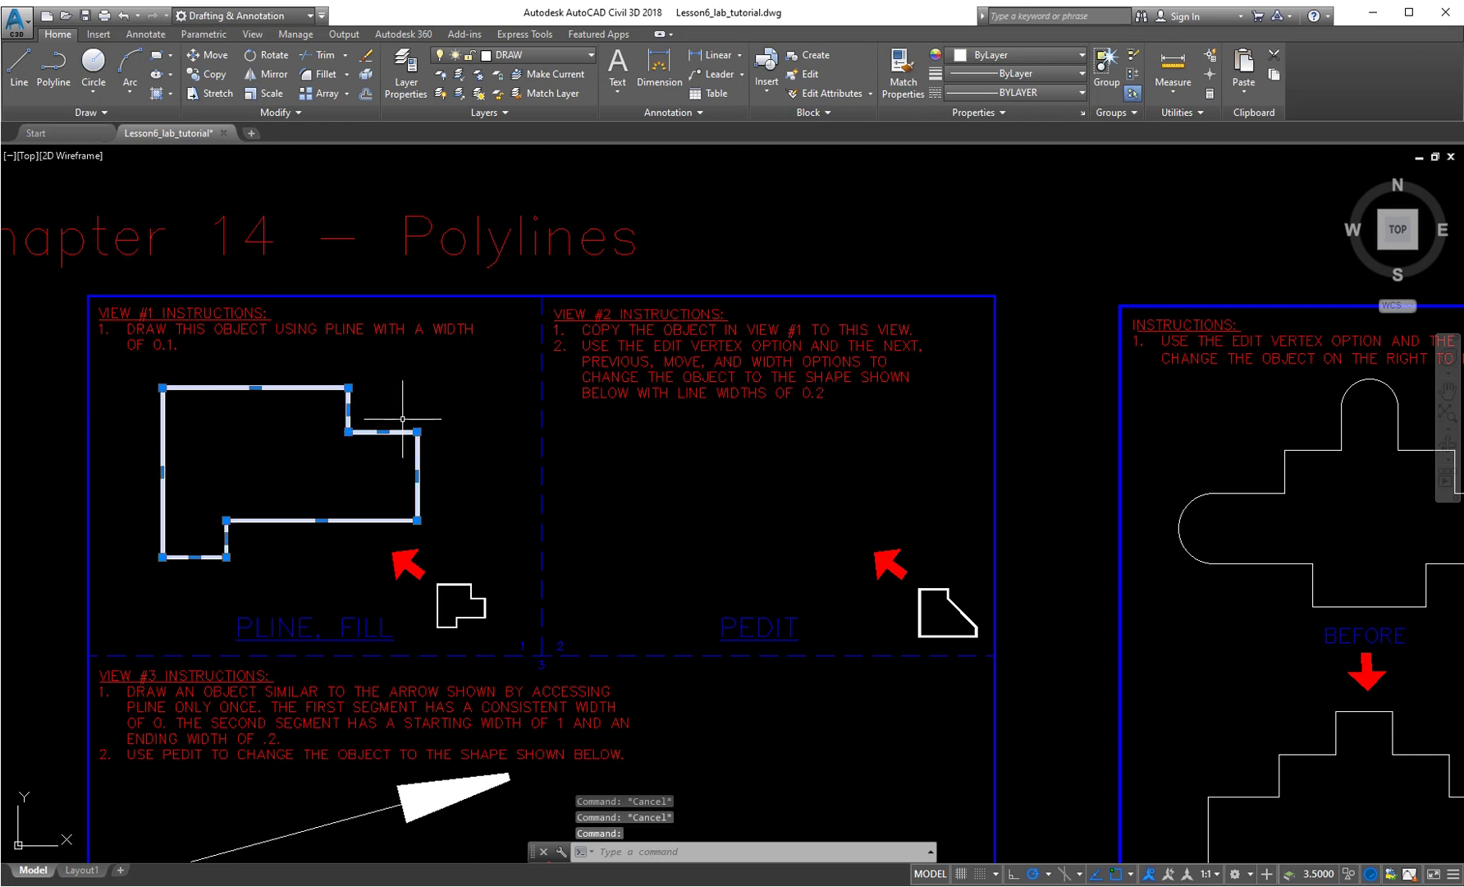
{"action": "key", "text": "ctrl+c"}
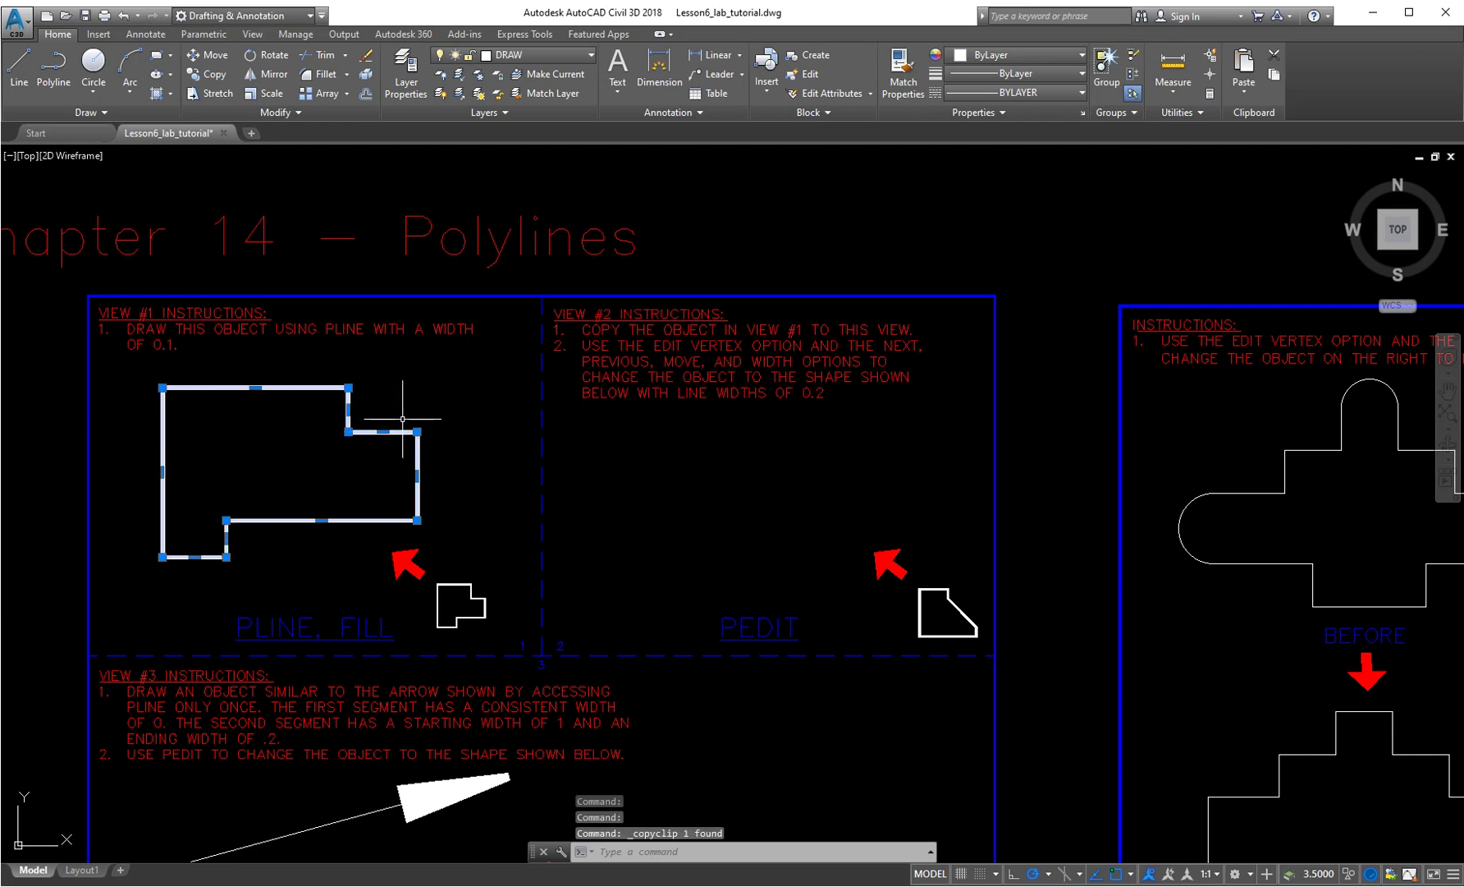
{"action": "left_click", "coordinate": [697, 471]}
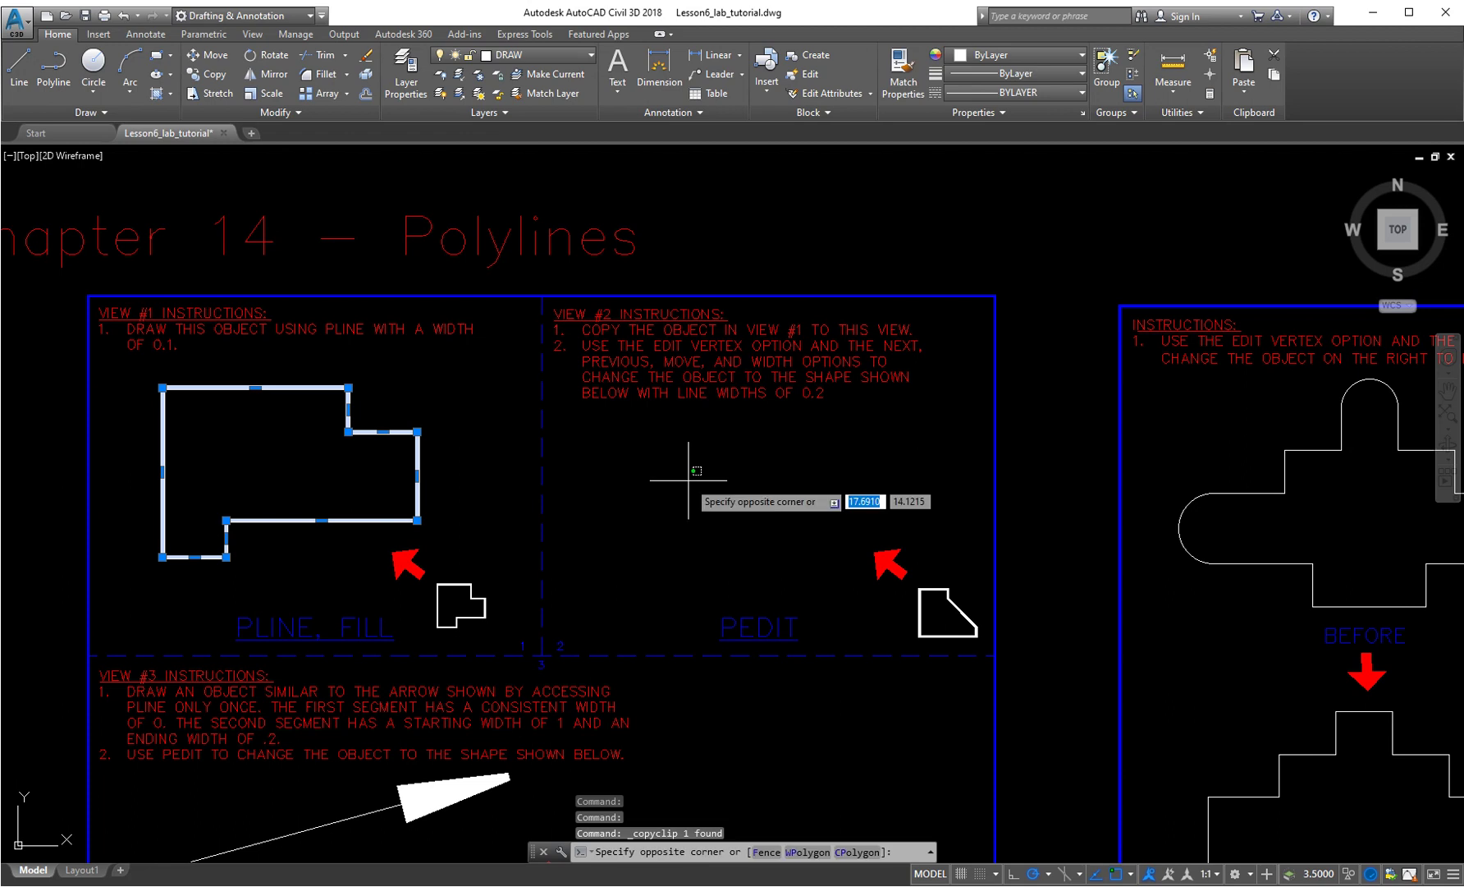
{"action": "key", "text": "ctrl+v"}
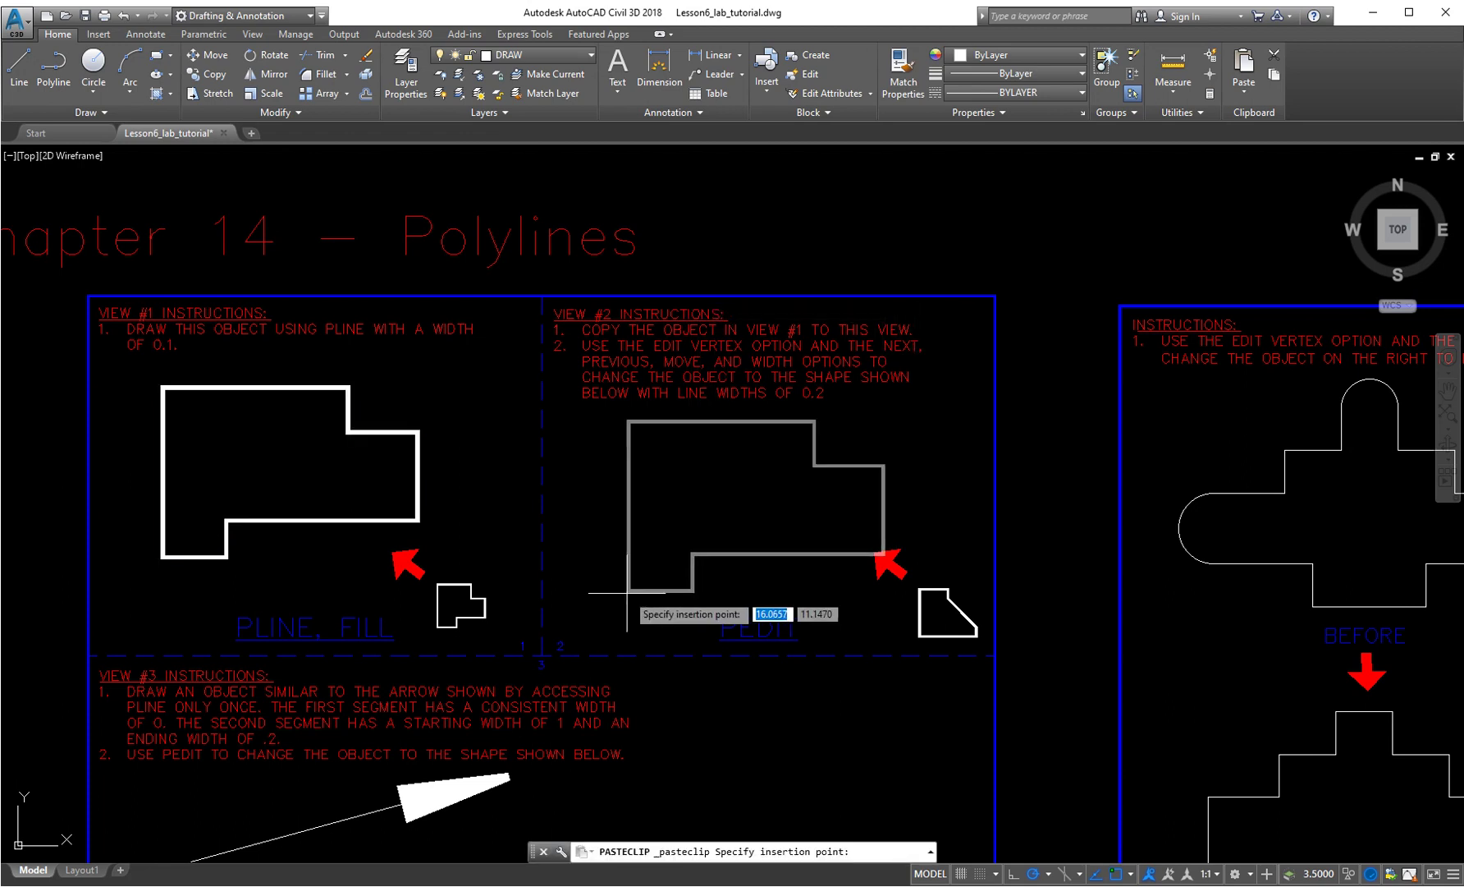
{"action": "left_click", "coordinate": [614, 578]}
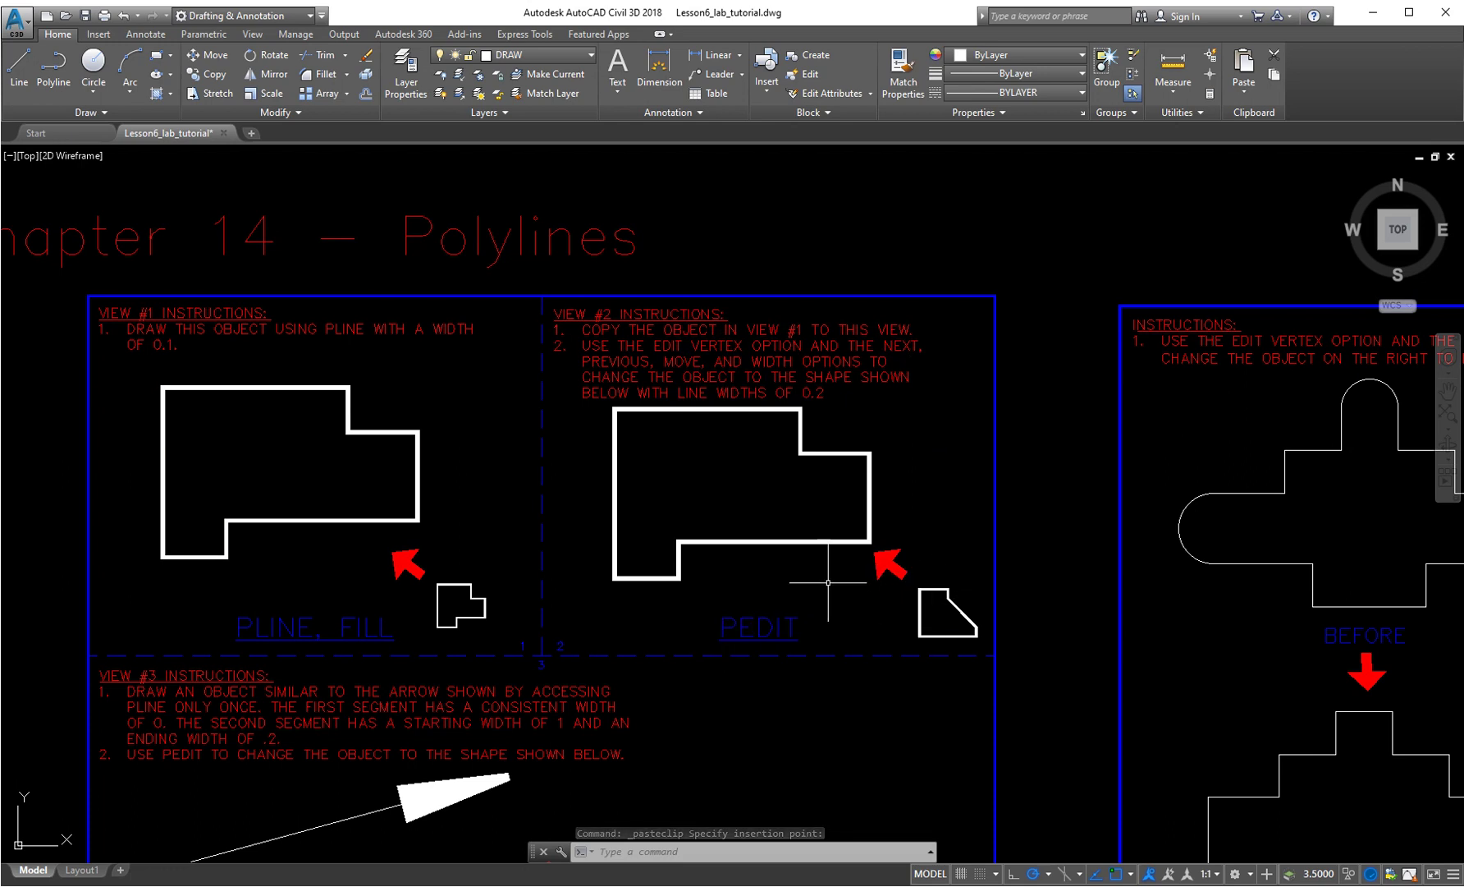
- Start PEDIT on the View #2 outline and enter vertex-editing mode
{"action": "type", "text": "pedit"}
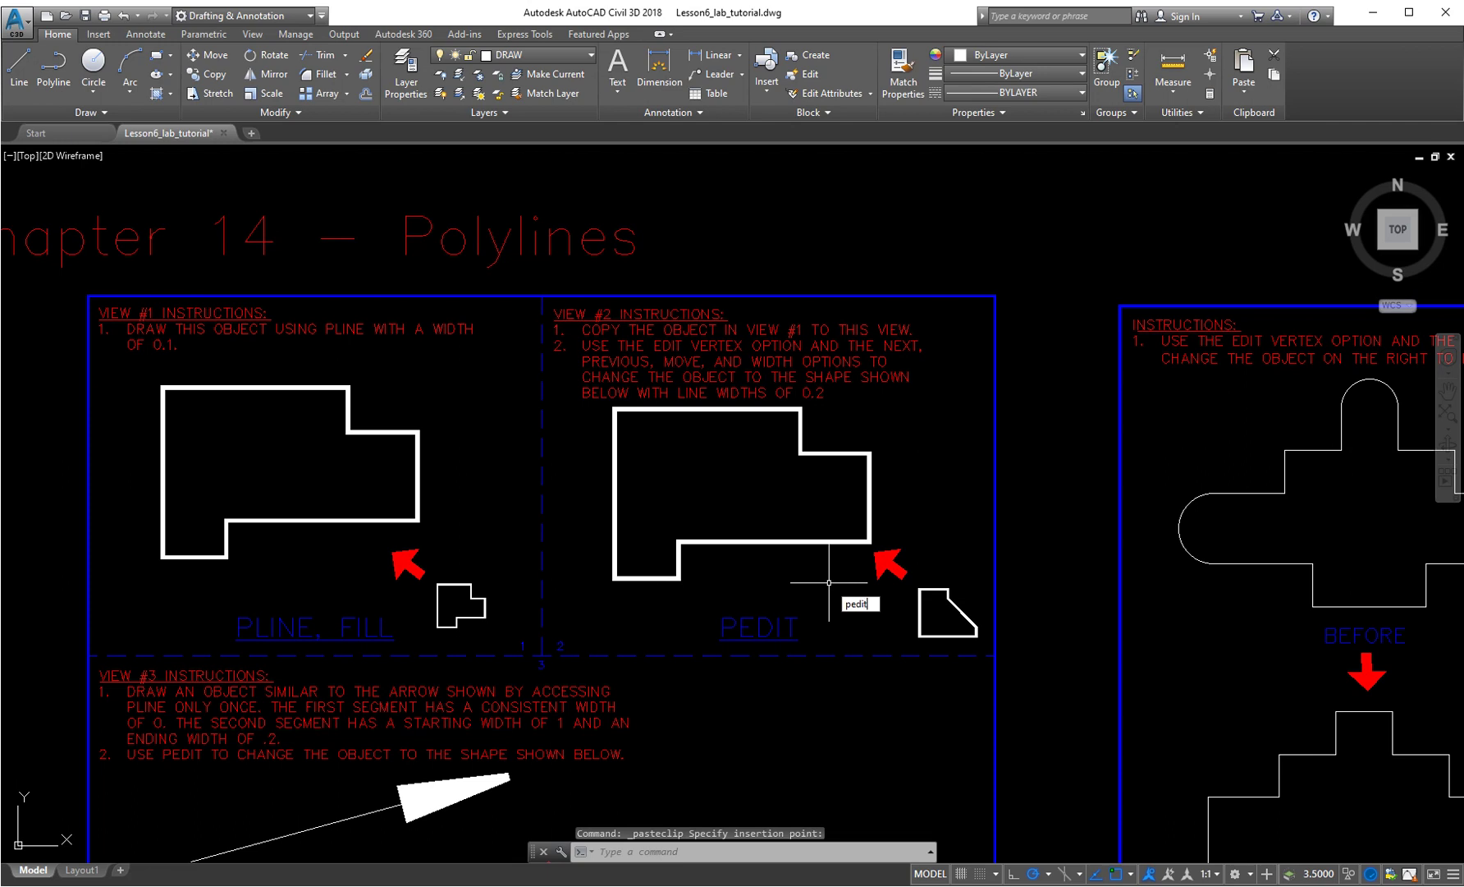
{"action": "key", "text": "Return"}
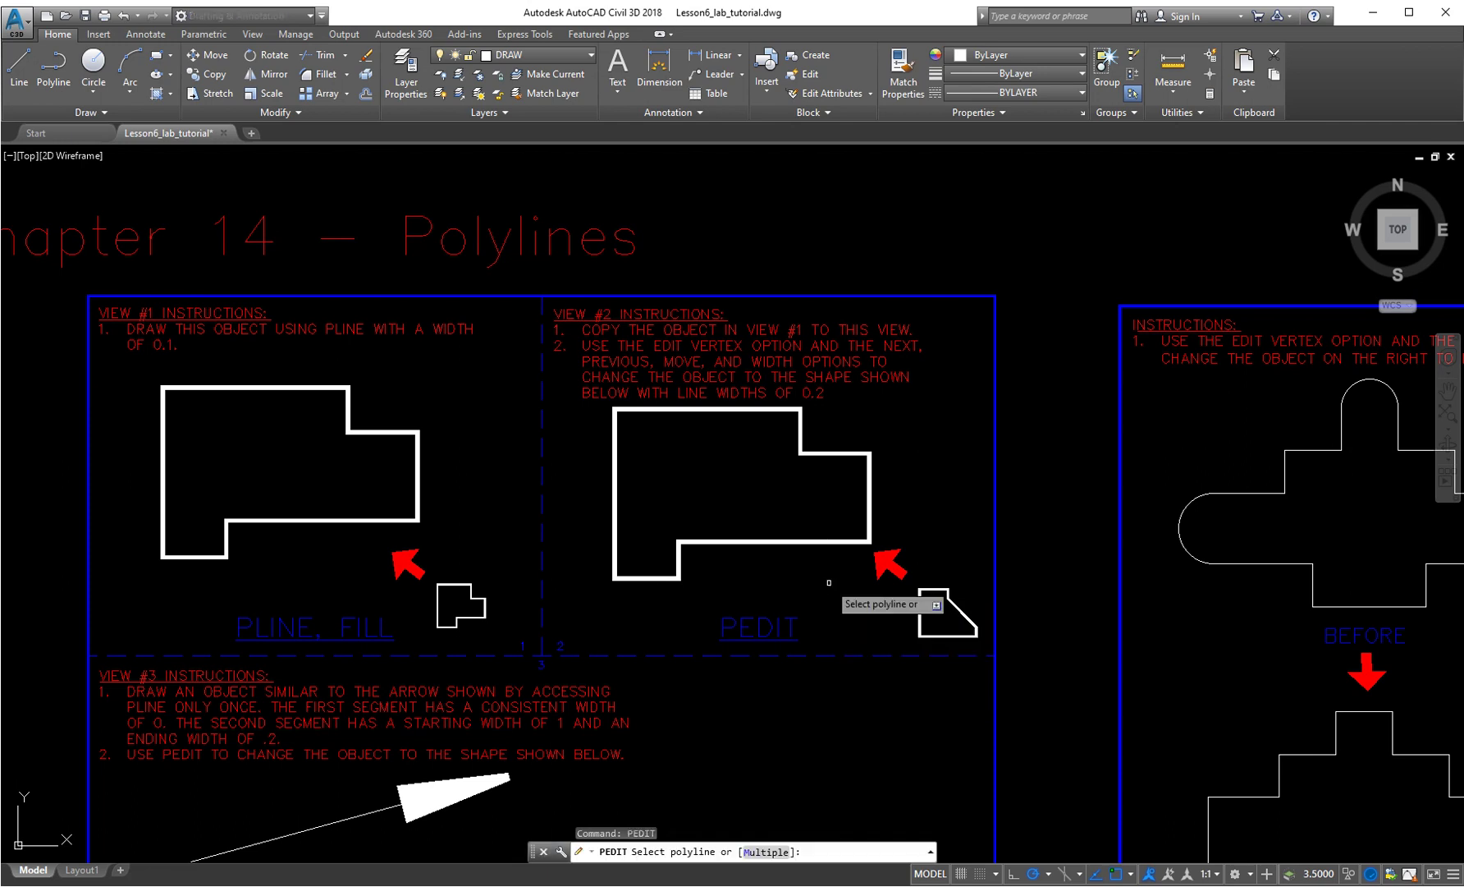
{"action": "left_click", "coordinate": [794, 543]}
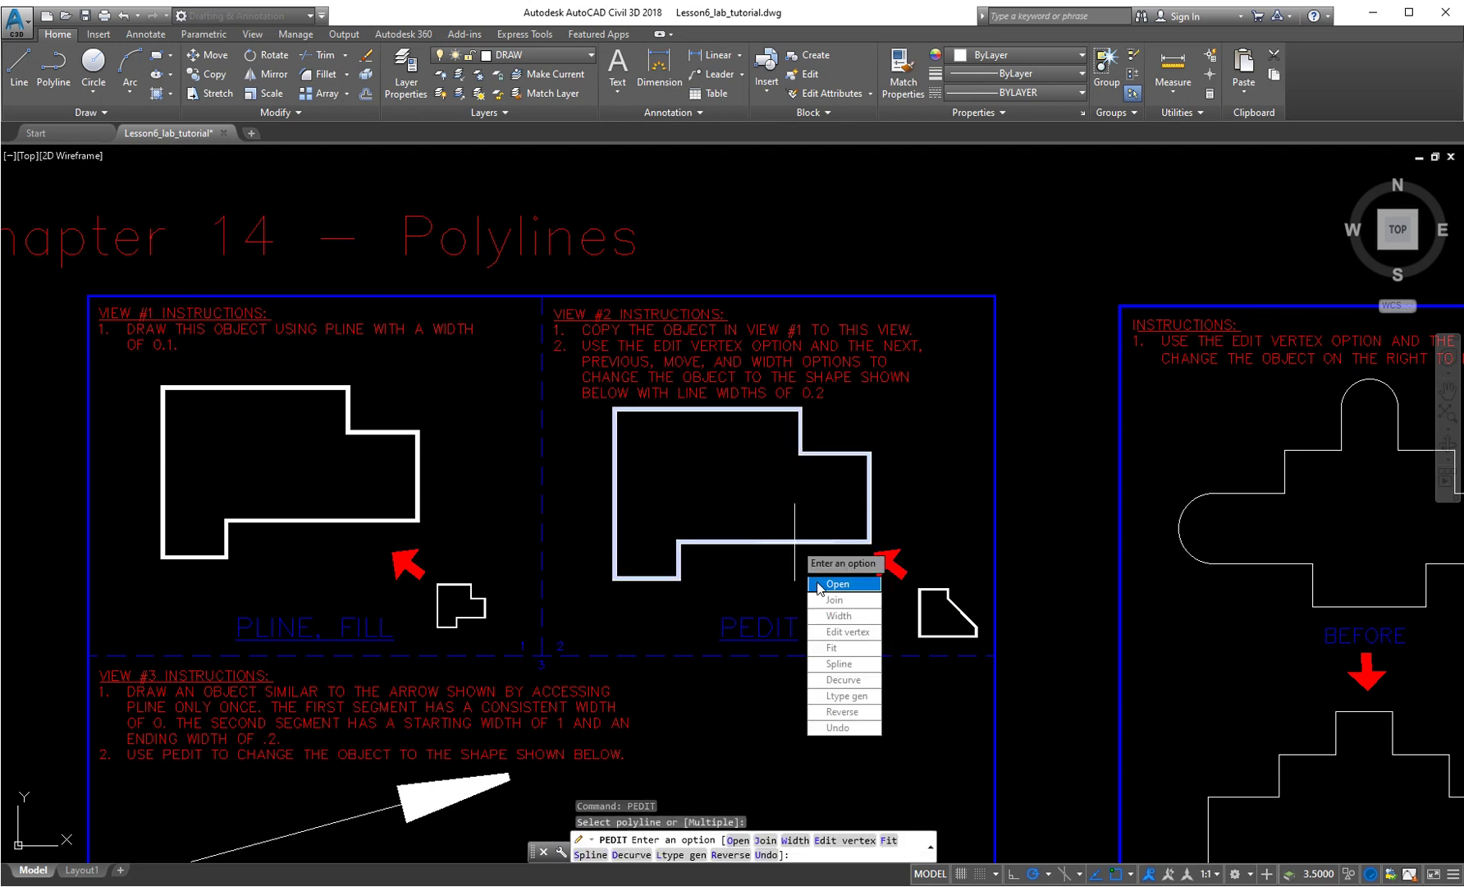
{"action": "left_click", "coordinate": [848, 632]}
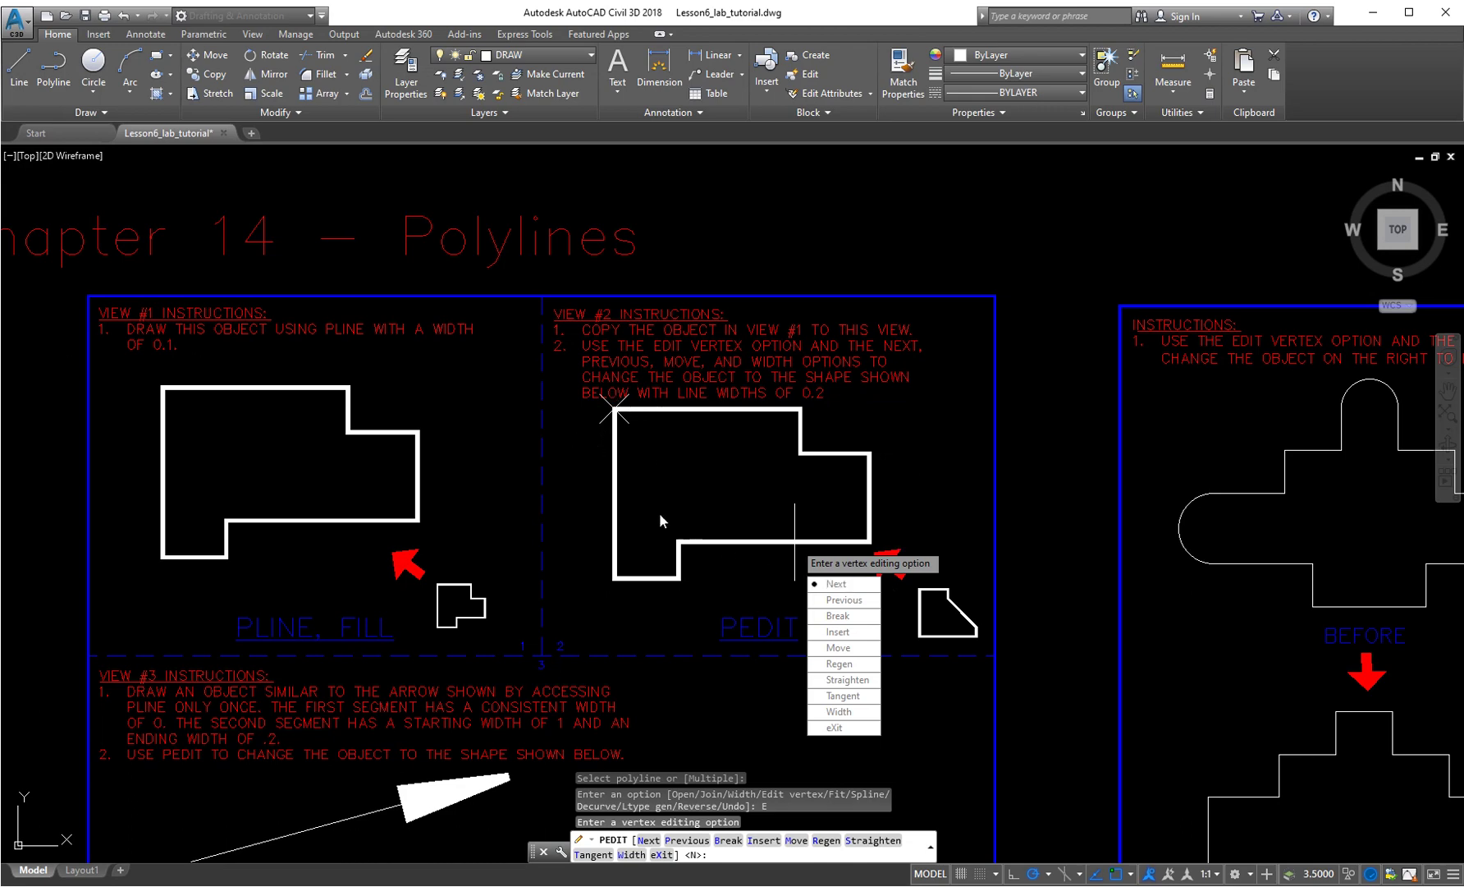
- Step the vertex marker with Next and Previous until it sits on the lower notch's inner corner
{"action": "key", "text": "Return"}
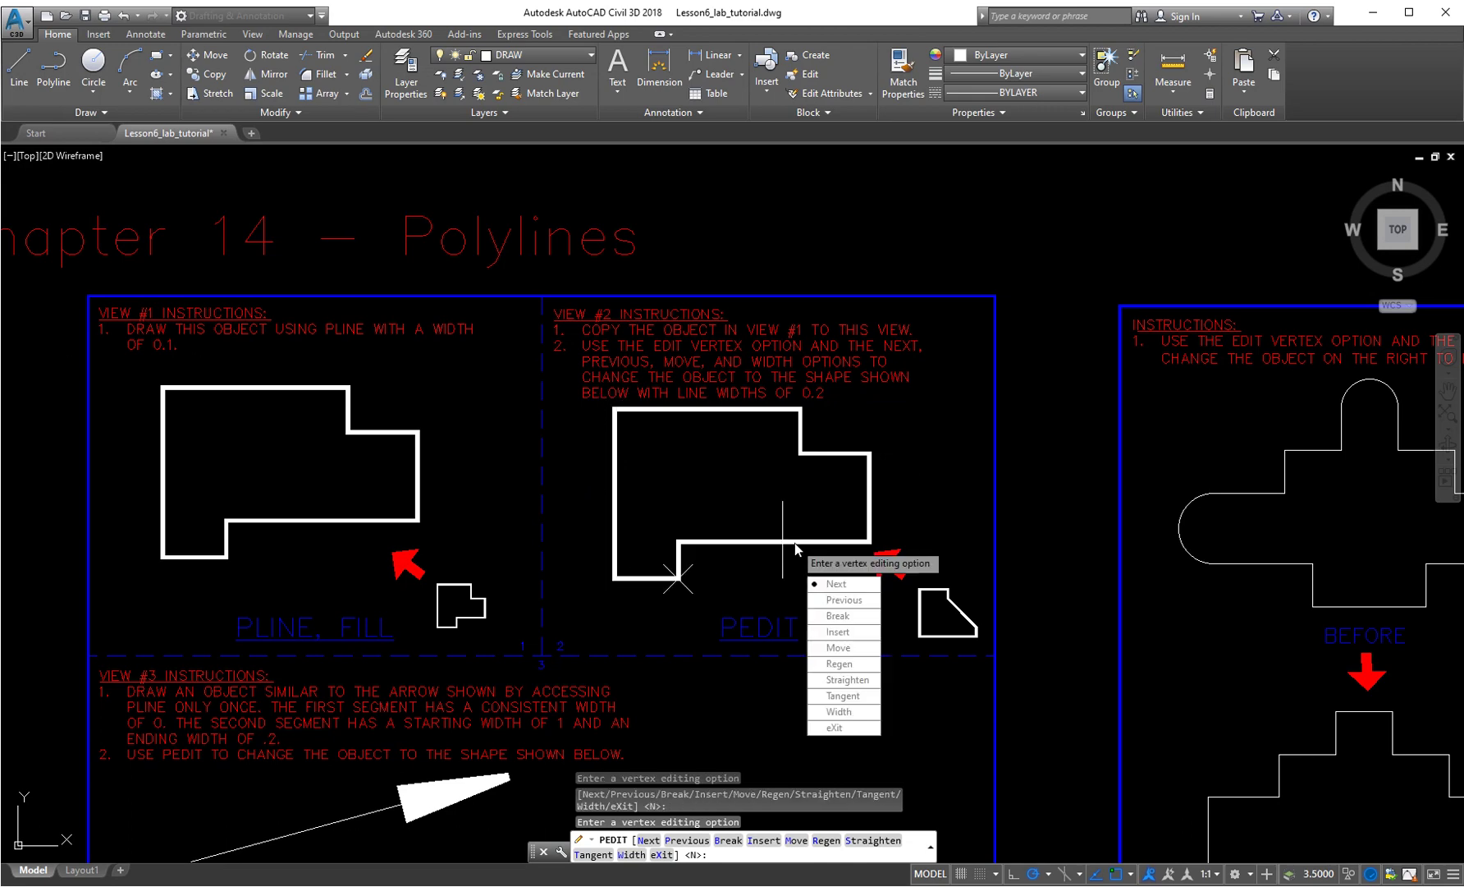
{"action": "key", "text": "Return"}
{"action": "key", "text": "Return"}
{"action": "key", "text": "Return"}
{"action": "key", "text": "Return"}
{"action": "key", "text": "Return"}
{"action": "left_click", "coordinate": [830, 600]}
{"action": "left_click", "coordinate": [843, 600]}
{"action": "left_click", "coordinate": [845, 602]}
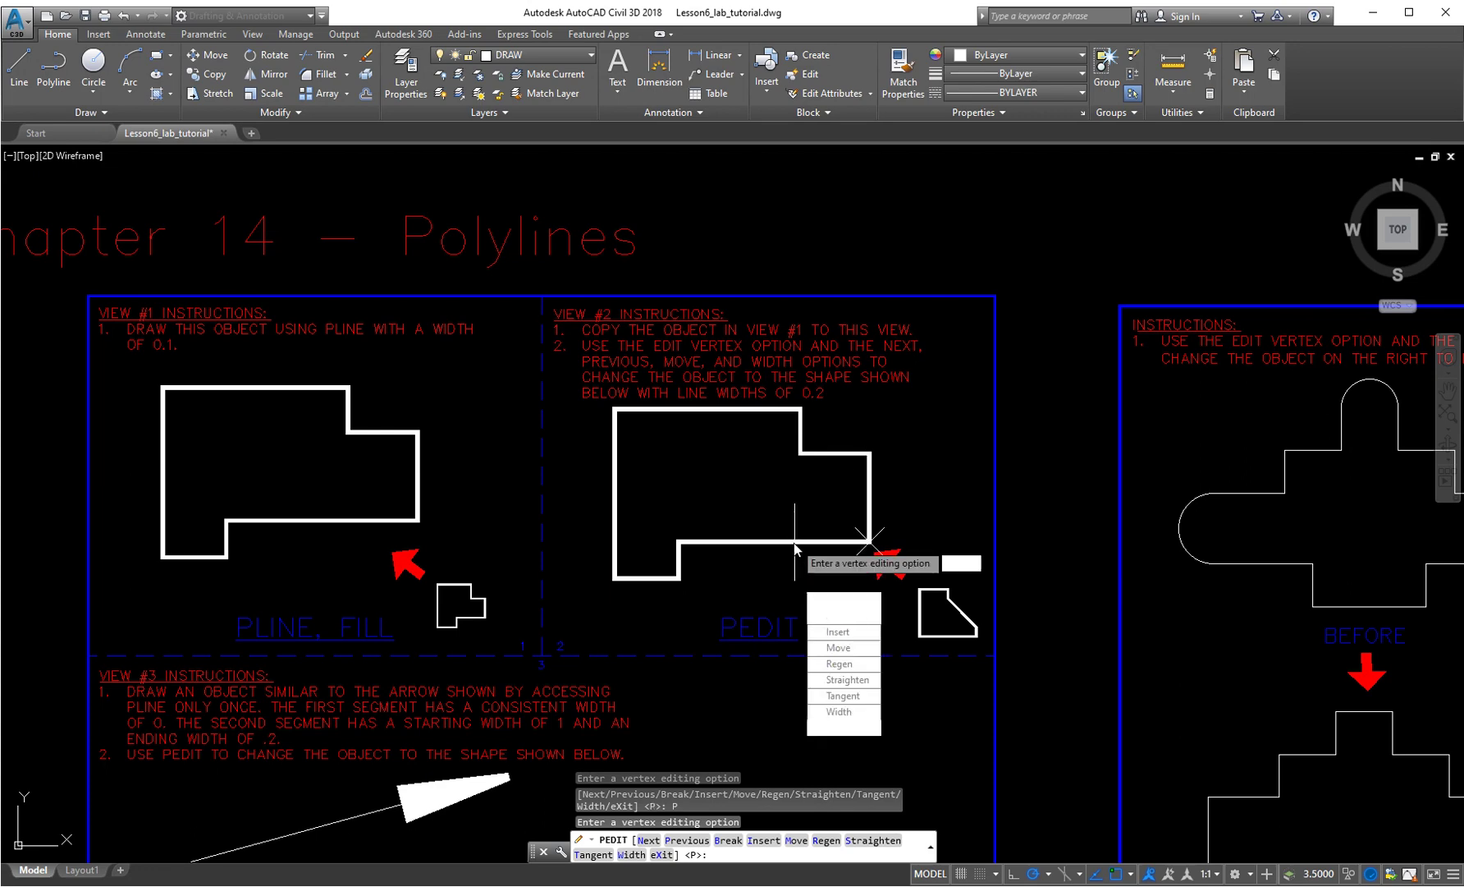
{"action": "type", "text": "p"}
{"action": "key", "text": "Return"}
{"action": "key", "text": "Return"}
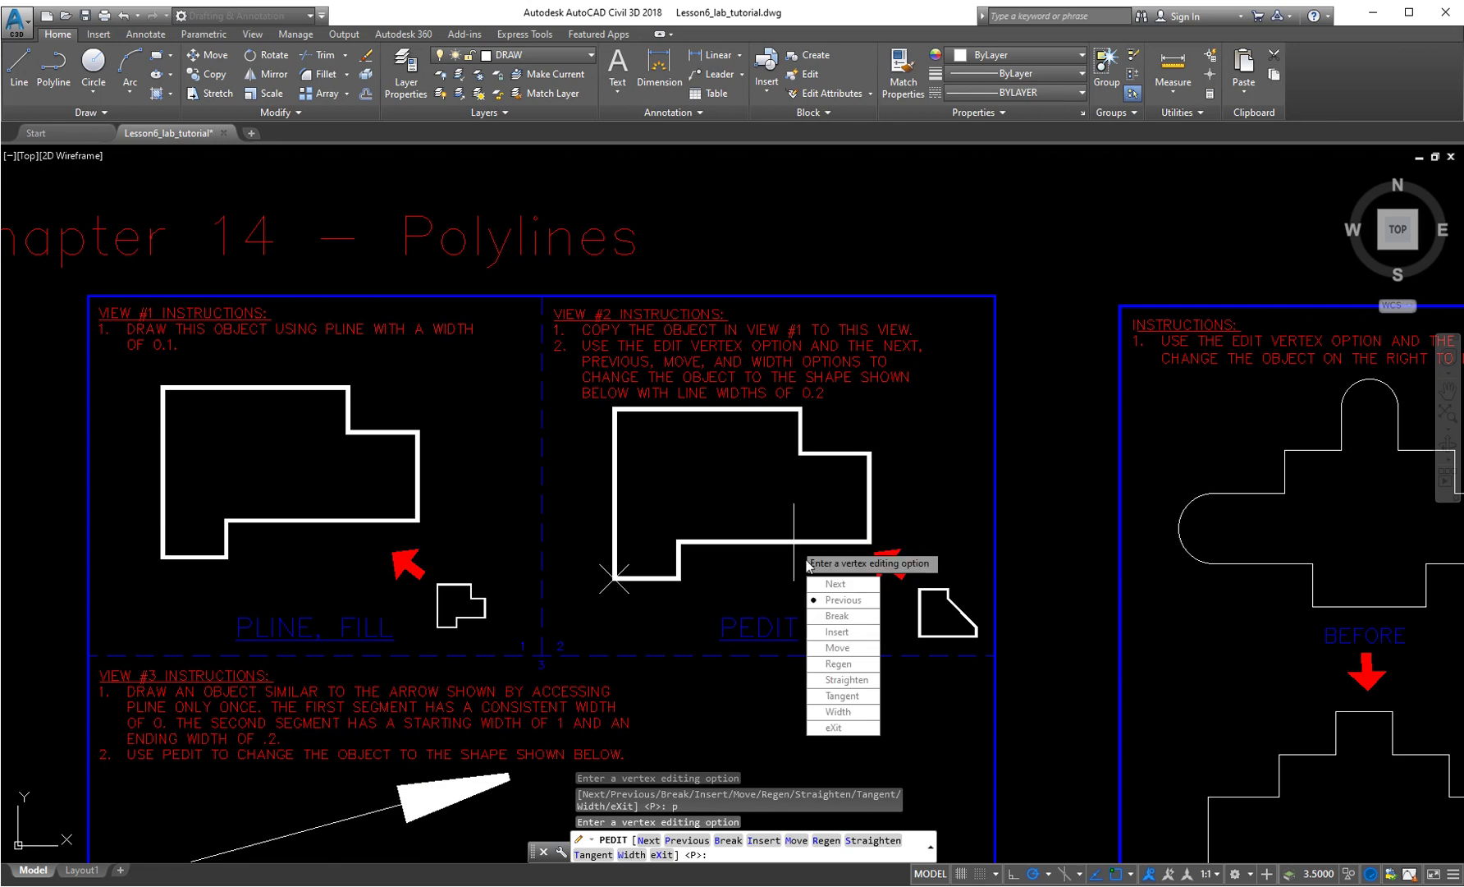
{"action": "type", "text": "n"}
{"action": "key", "text": "Return"}
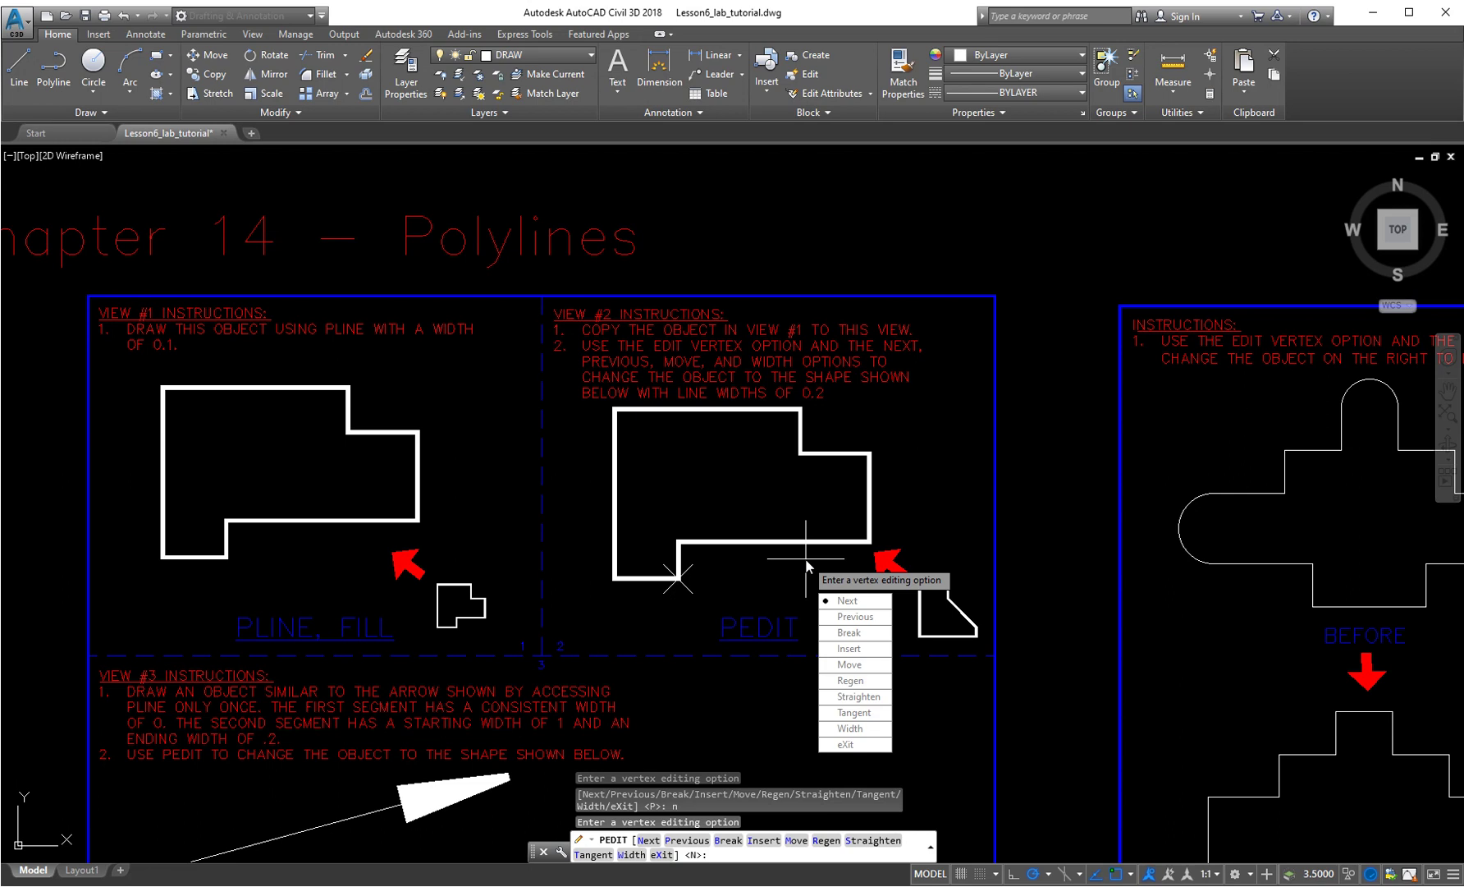
{"action": "key", "text": "Return"}
- Move the notch's inner-corner vertex onto the lower-right corner, squaring off the bottom edge
{"action": "left_click", "coordinate": [848, 666]}
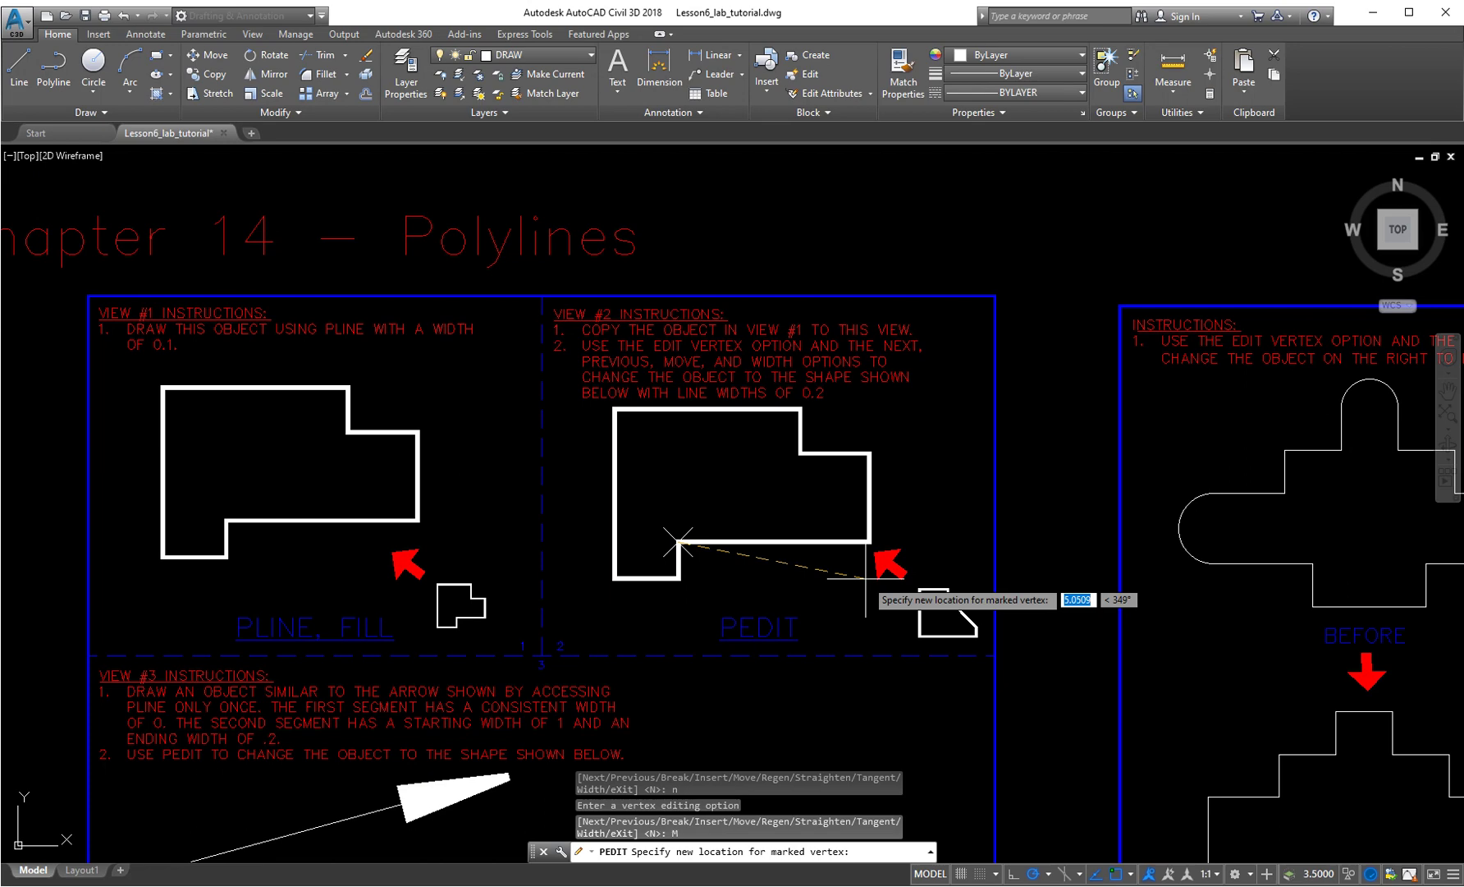
{"action": "scroll", "coordinate": [868, 574], "scroll_direction": "up", "scroll_amount": 2}
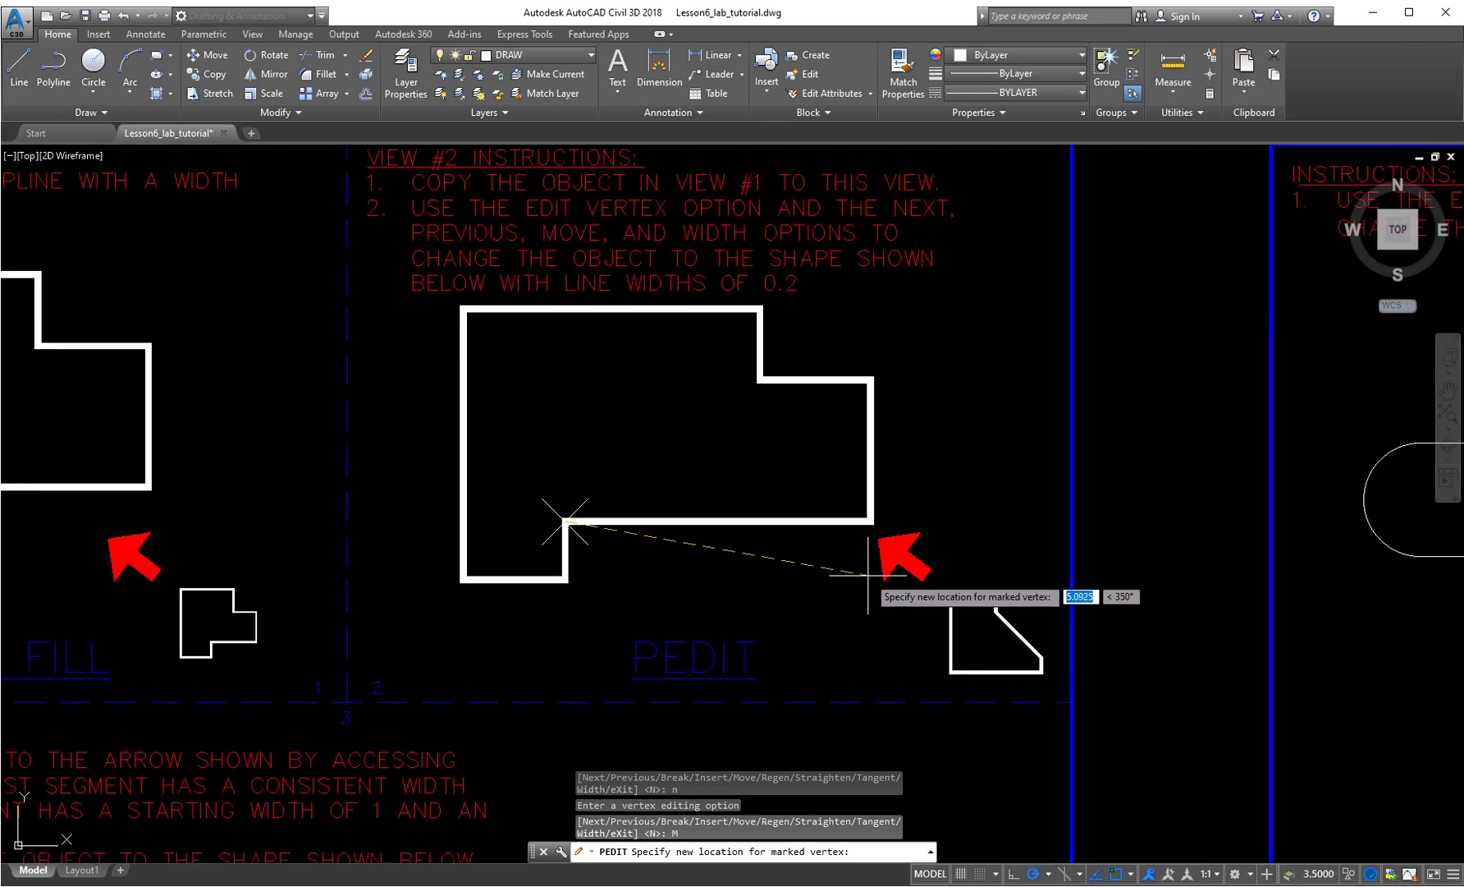
{"action": "left_click", "coordinate": [869, 575]}
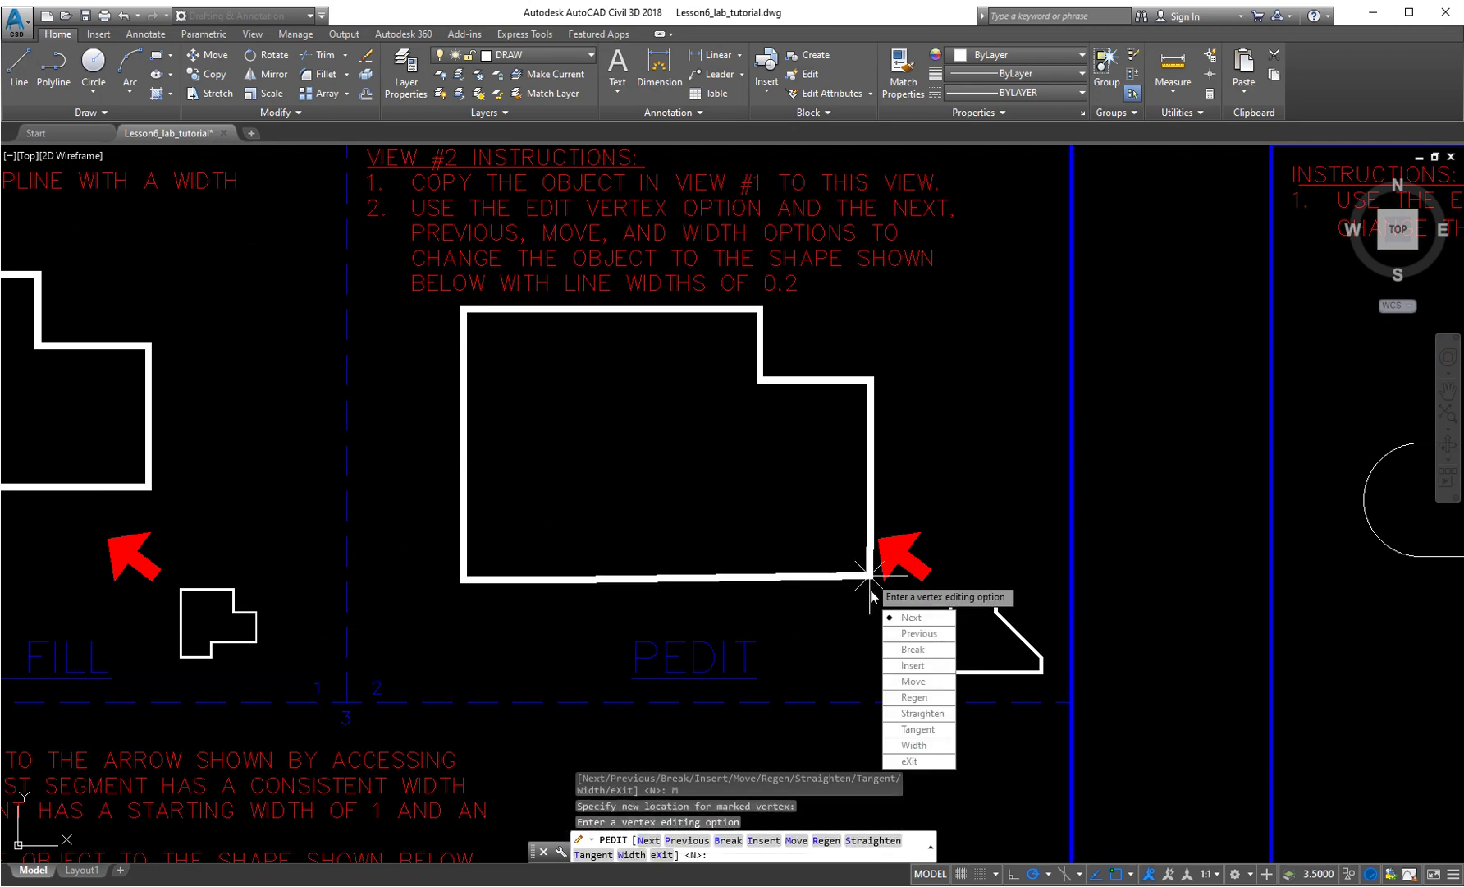
{"action": "left_click", "coordinate": [911, 681]}
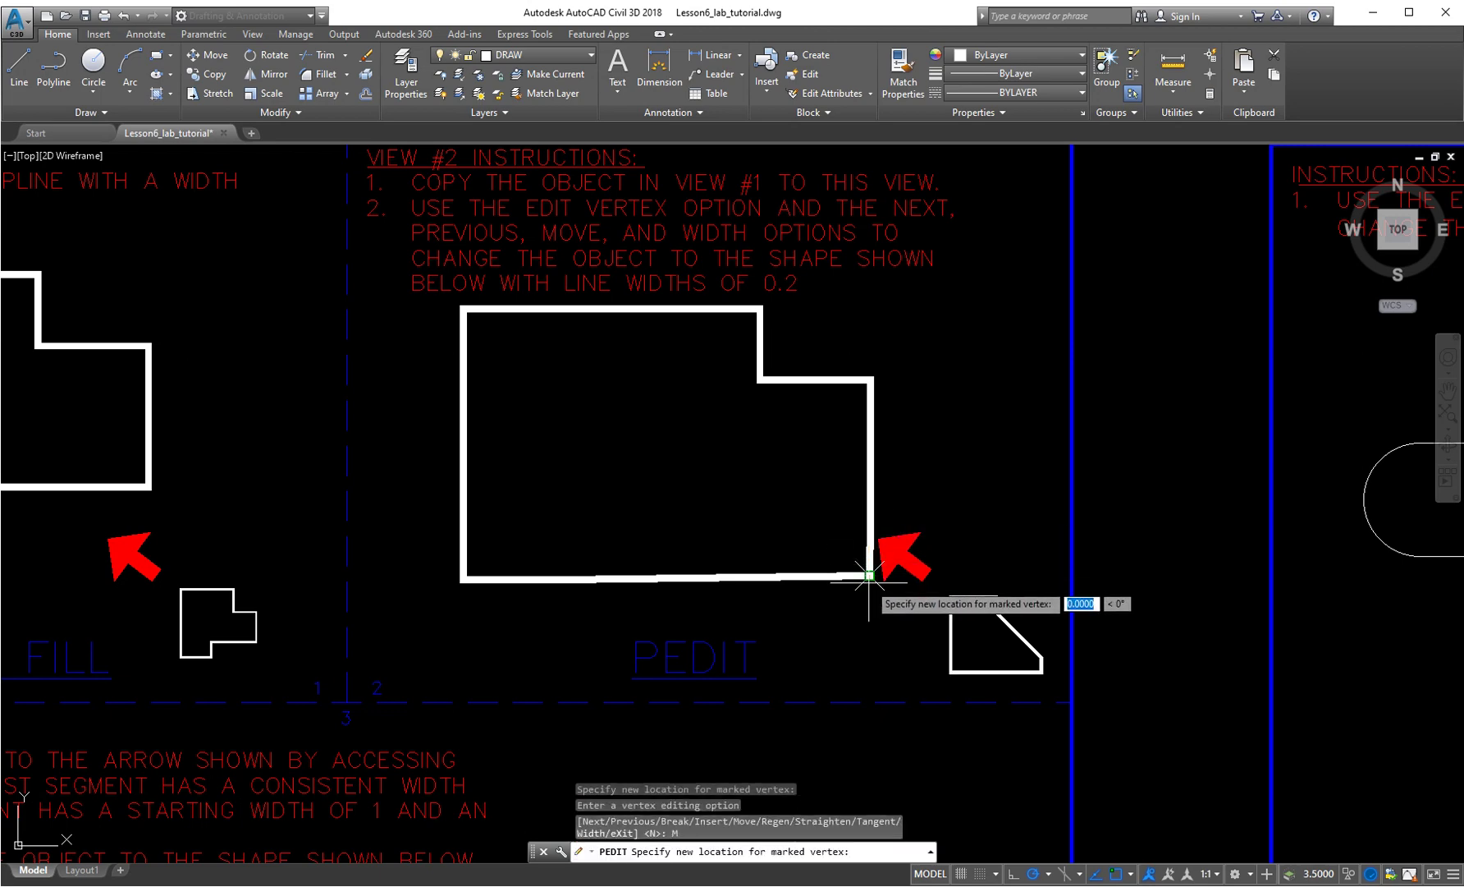
{"action": "scroll", "coordinate": [868, 575], "scroll_direction": "up", "scroll_amount": 2}
{"action": "left_click", "coordinate": [868, 580]}
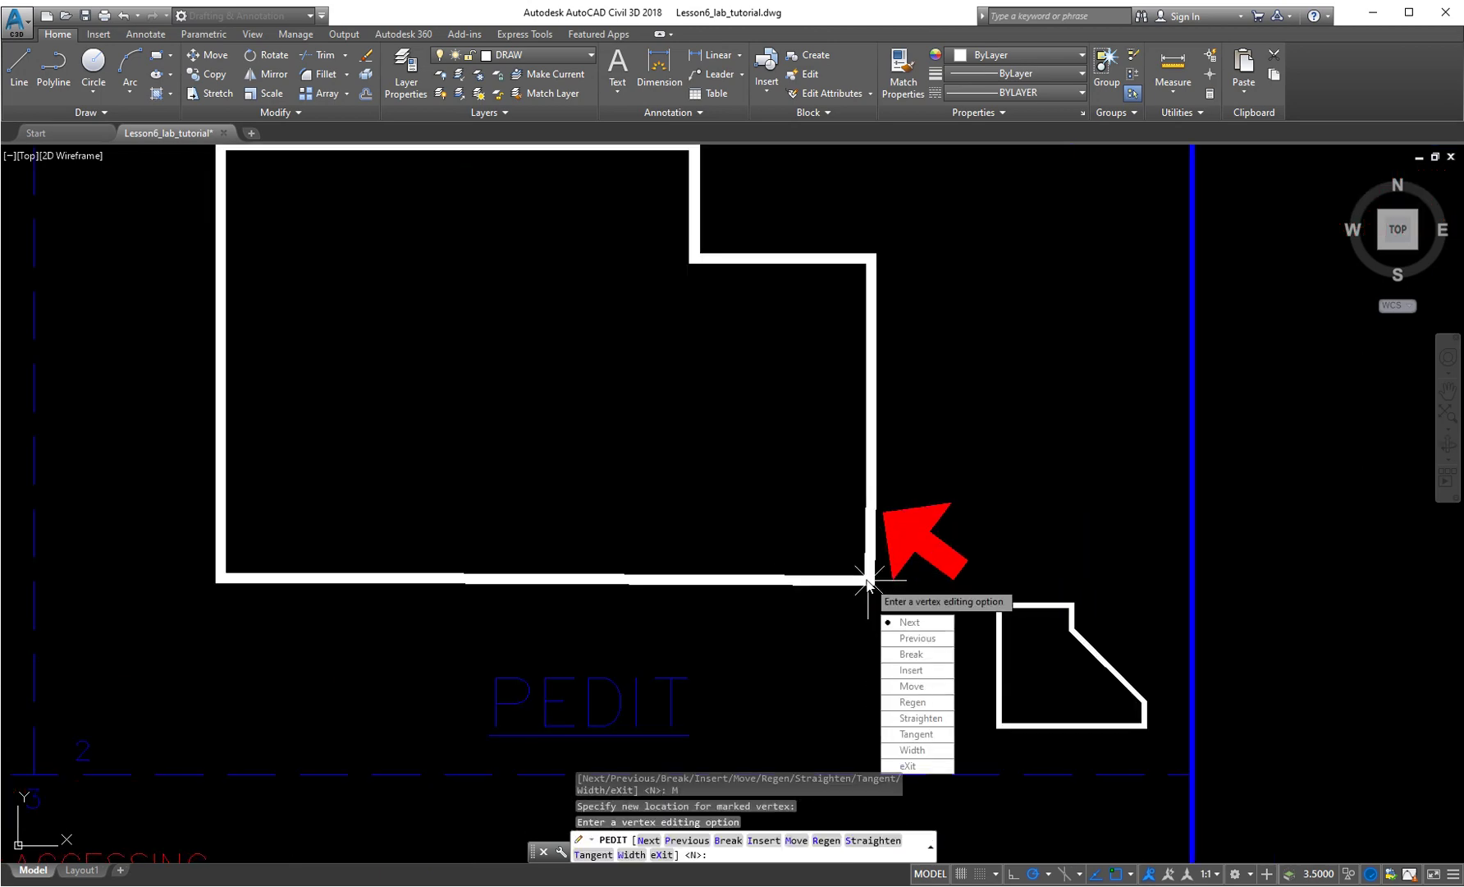
{"action": "scroll", "coordinate": [790, 406], "scroll_direction": "down", "scroll_amount": 5}
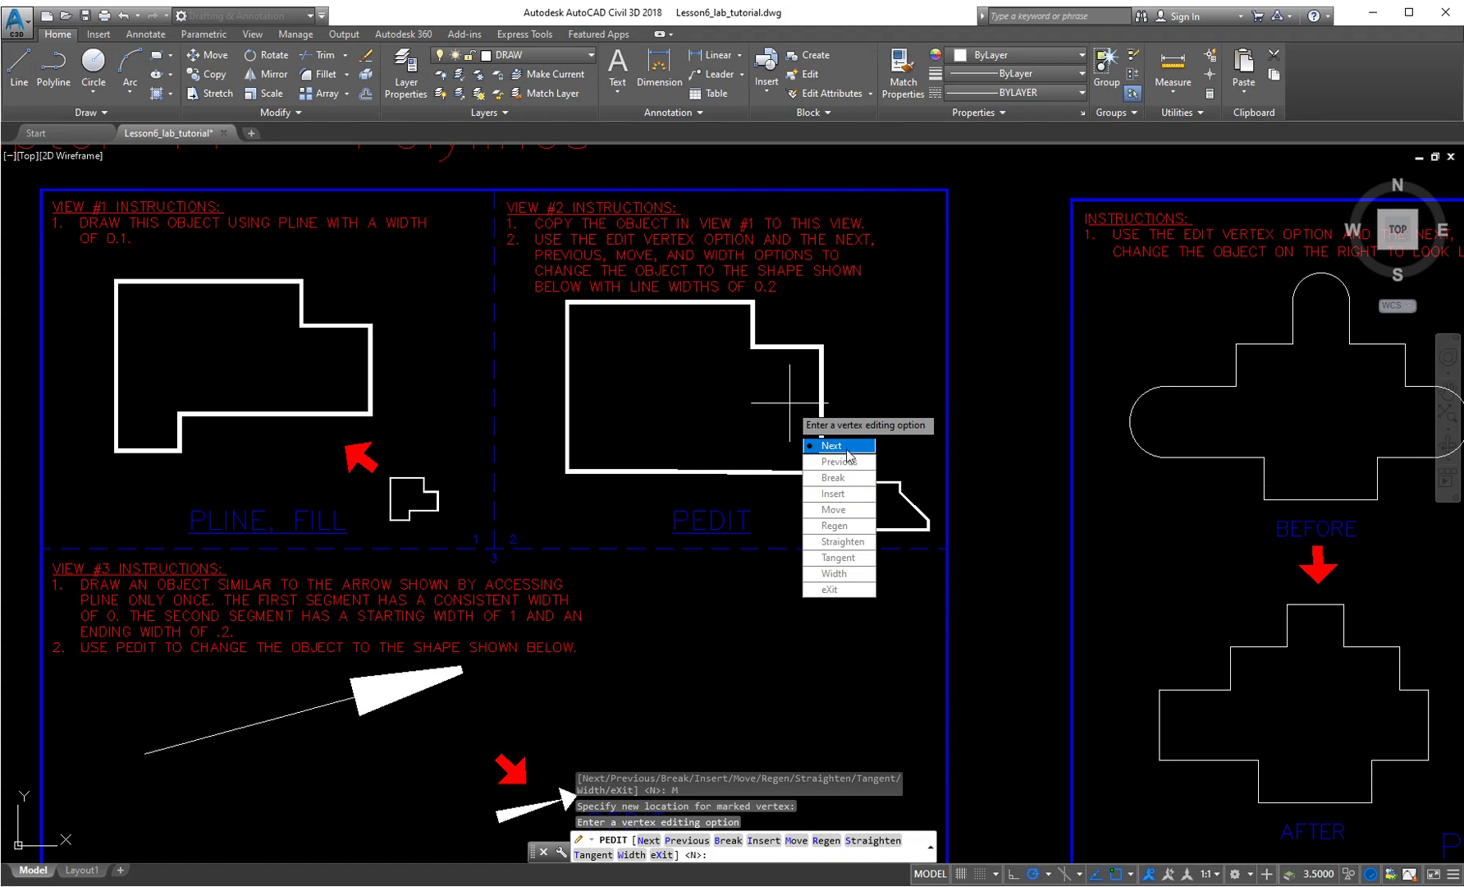
{"action": "key", "text": "Return"}
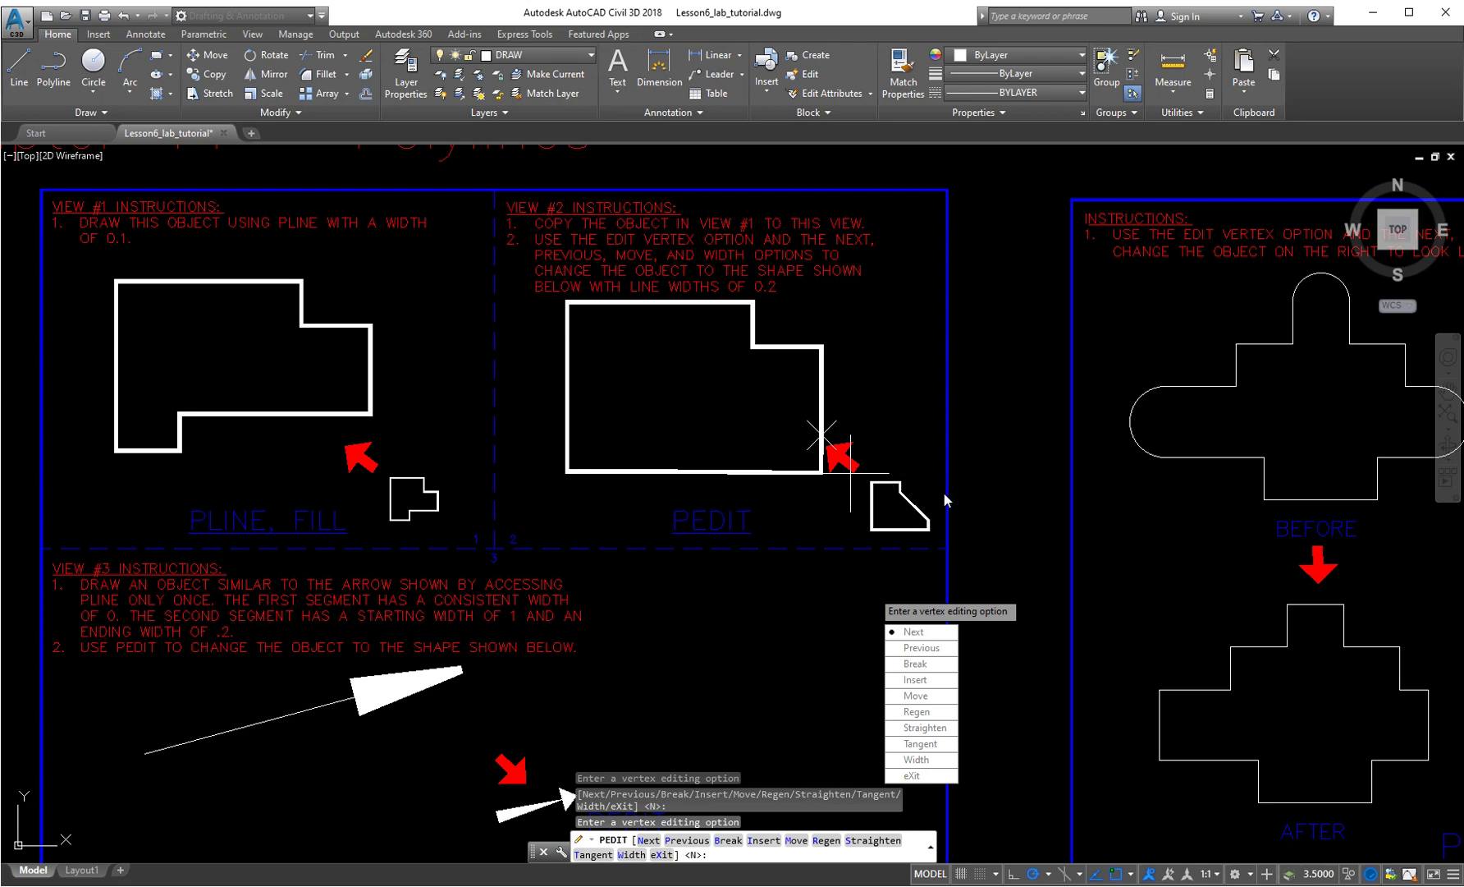
- Straighten the lower-right corner between the marked and next vertex to drop an extra vertex
{"action": "key", "text": "Down"}
{"action": "key", "text": "Down"}
{"action": "key", "text": "Down"}
{"action": "key", "text": "Down"}
{"action": "key", "text": "Down"}
{"action": "key", "text": "Down"}
{"action": "key", "text": "Down"}
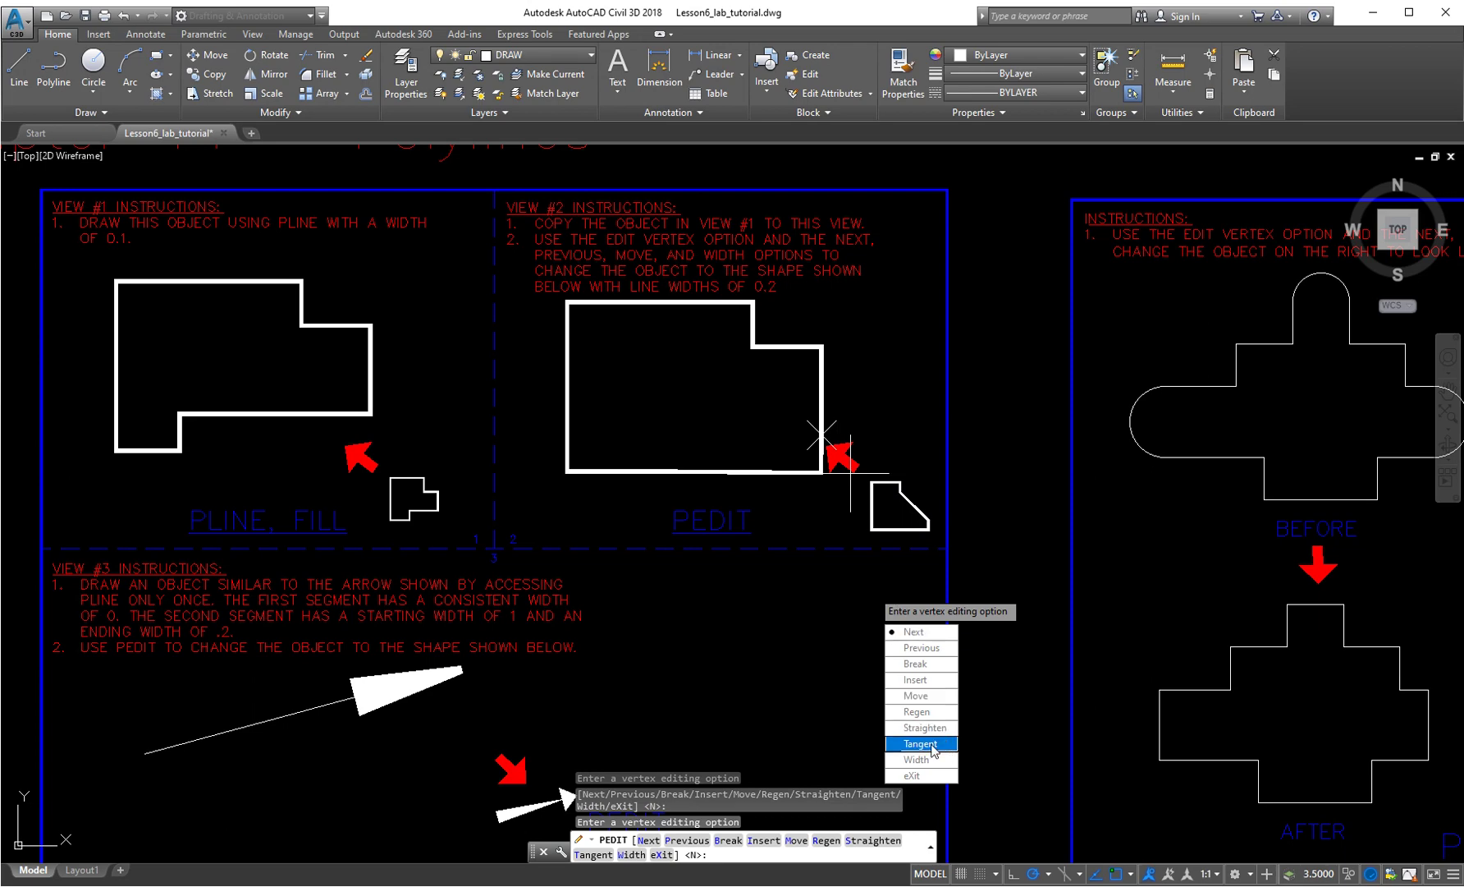
{"action": "key", "text": "Up"}
{"action": "key", "text": "Return"}
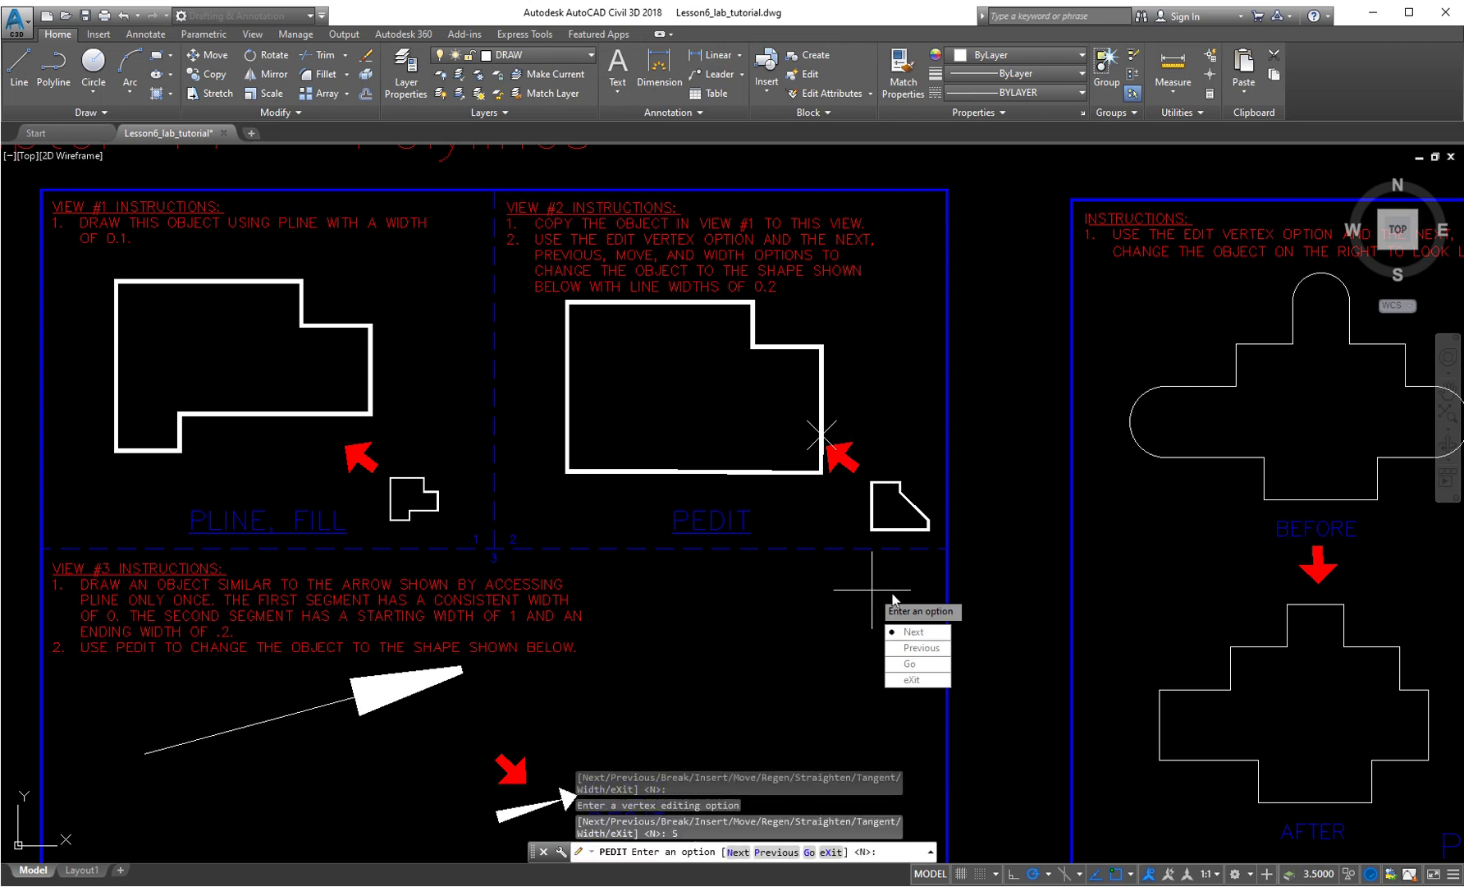
{"action": "left_click", "coordinate": [912, 632]}
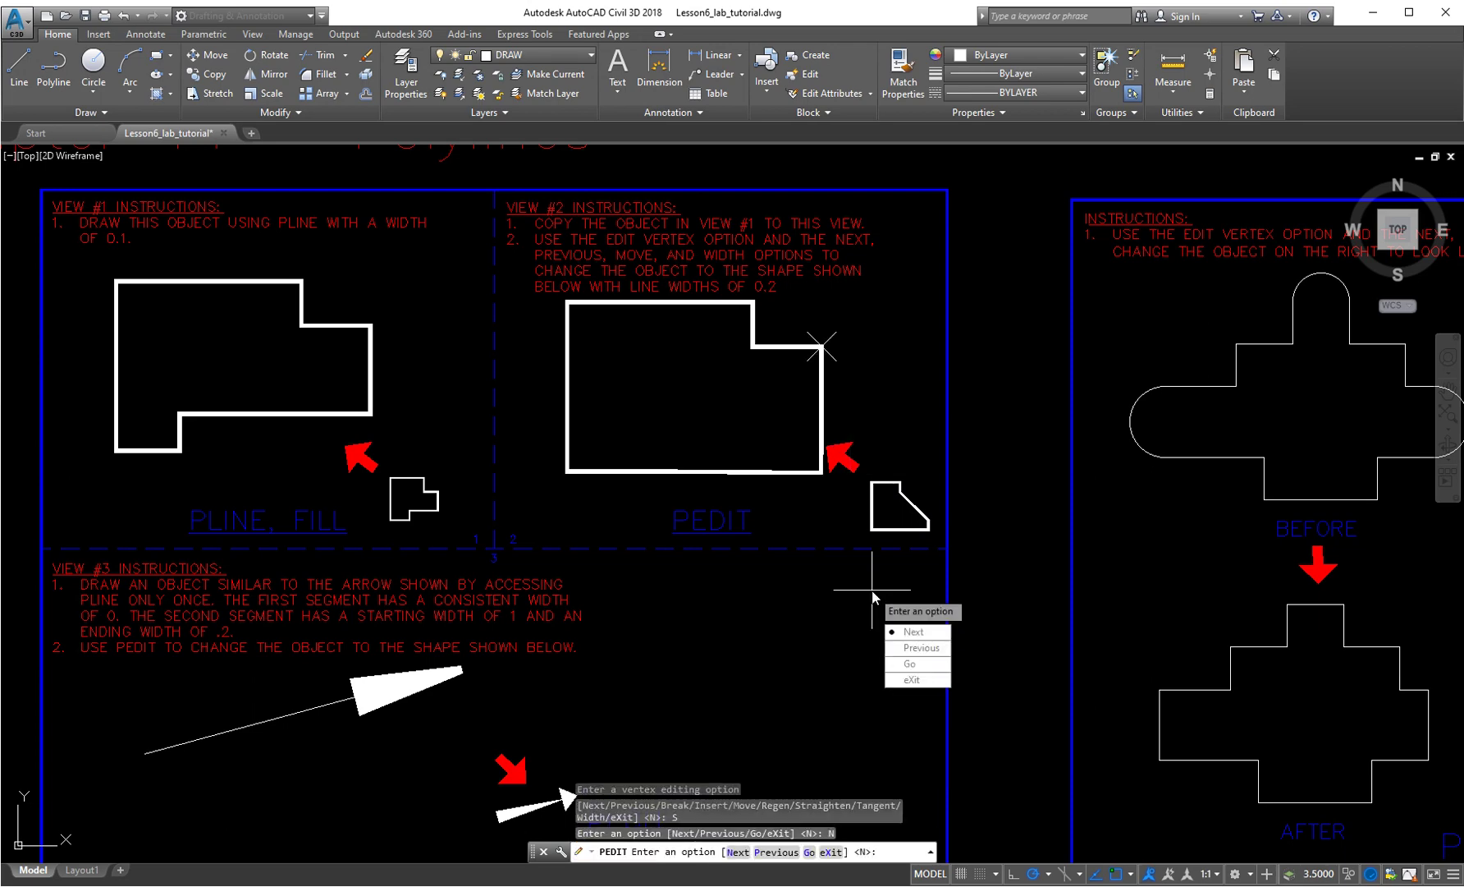
{"action": "left_click", "coordinate": [911, 667]}
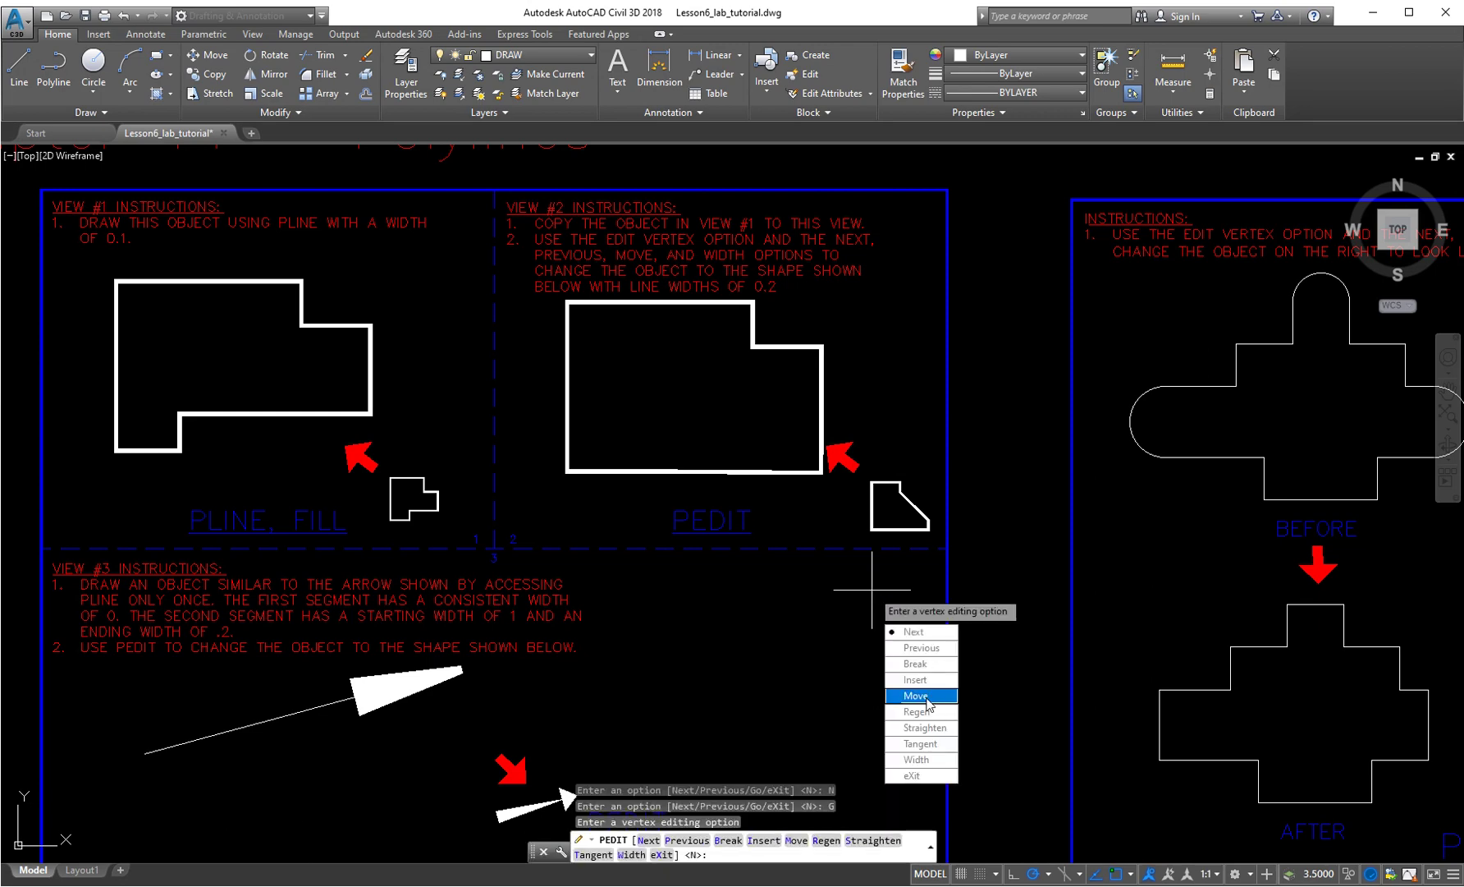
- Straighten the remaining extra vertices away, then advance to the upper step's inner corner
{"action": "left_click", "coordinate": [931, 733]}
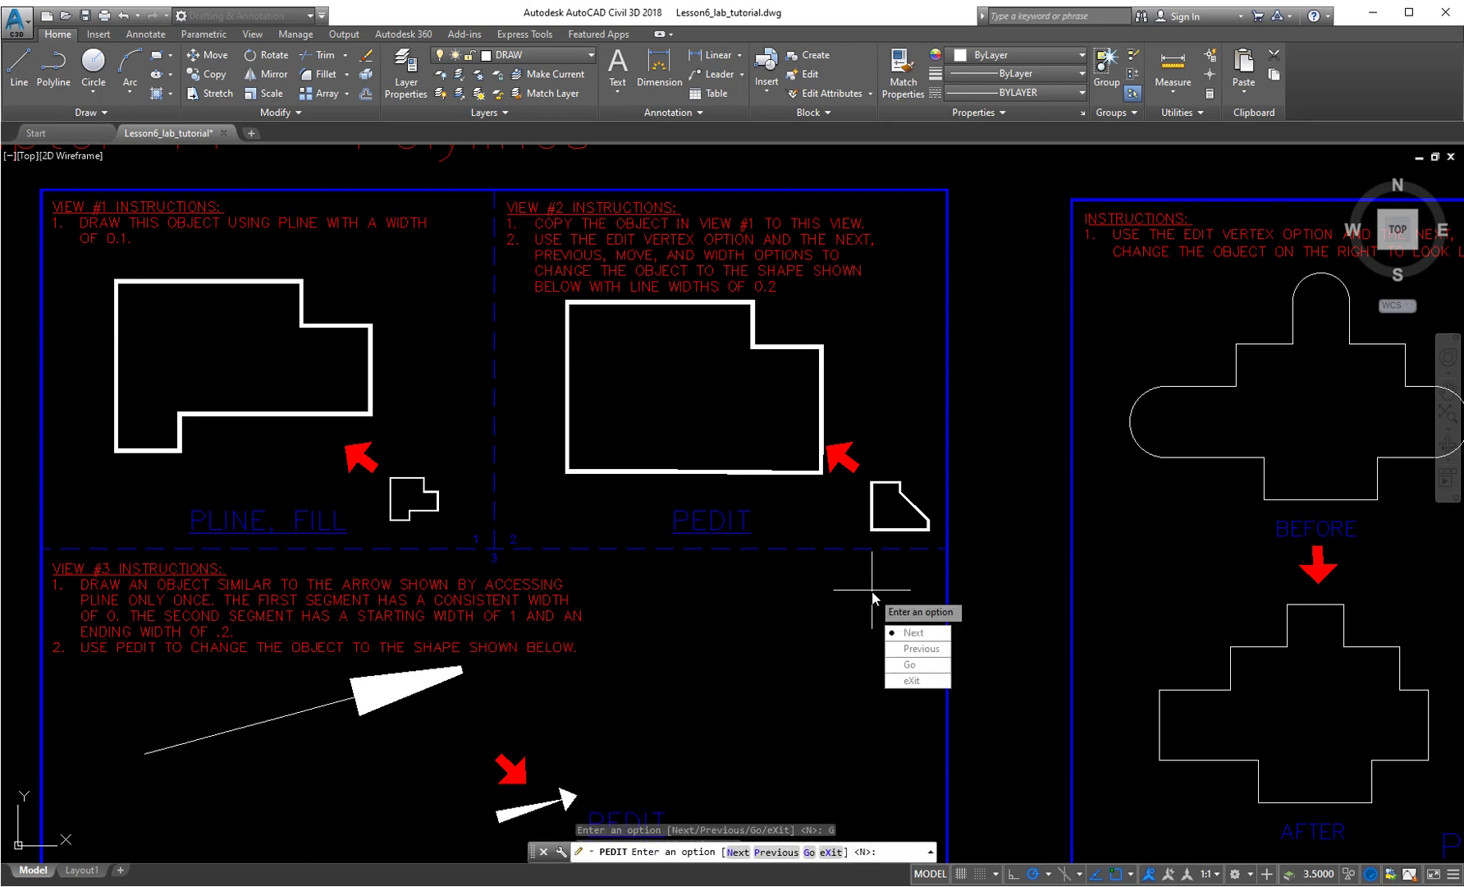
{"action": "left_click", "coordinate": [913, 632]}
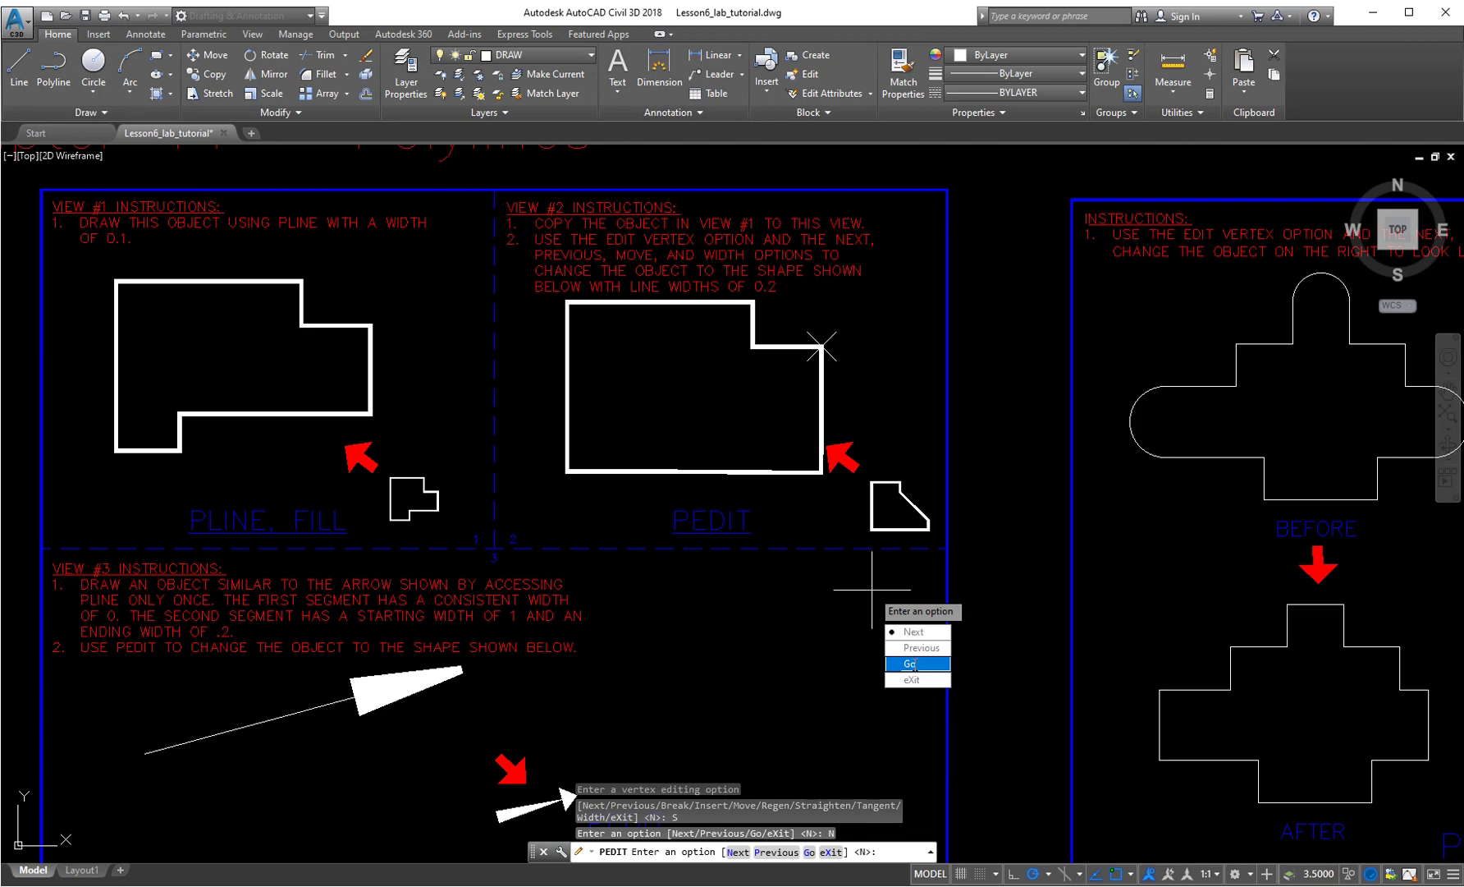
{"action": "left_click", "coordinate": [913, 665]}
{"action": "left_click", "coordinate": [916, 727]}
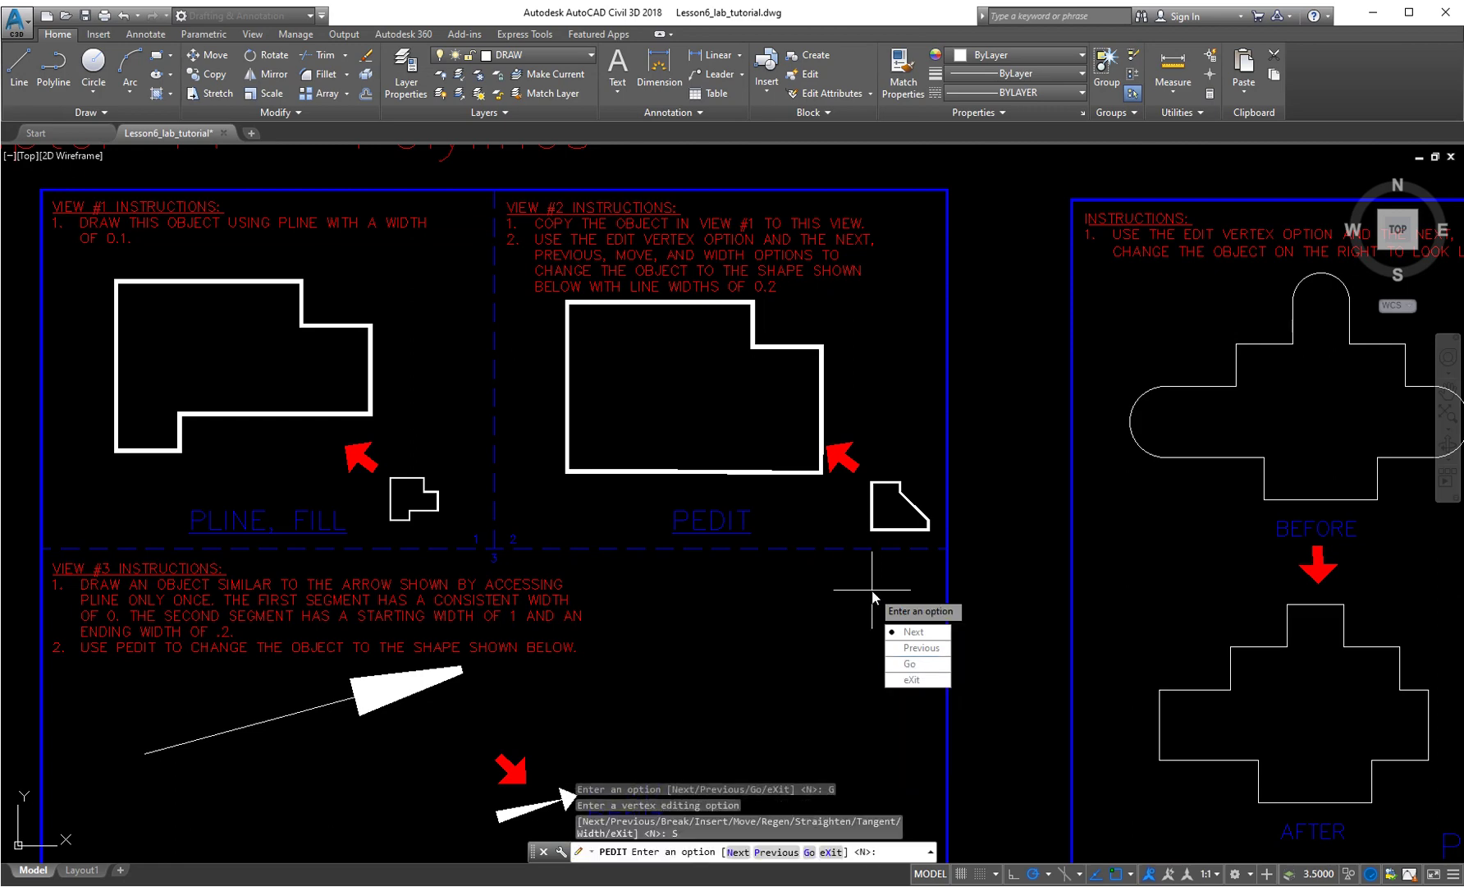
{"action": "key", "text": "Down"}
{"action": "key", "text": "Down"}
{"action": "key", "text": "Return"}
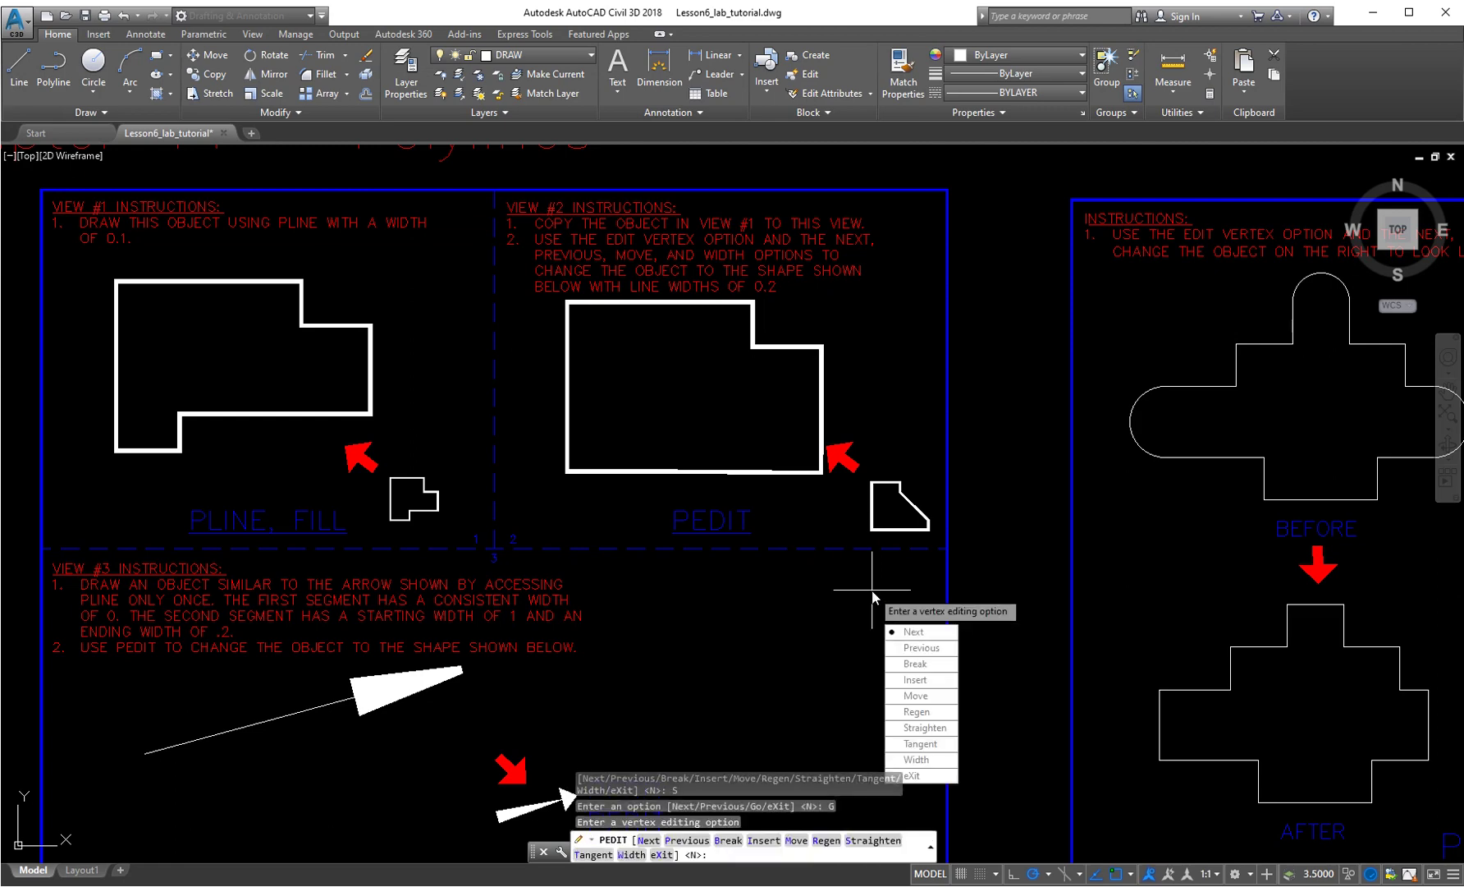
{"action": "key", "text": "Up"}
{"action": "key", "text": "Up"}
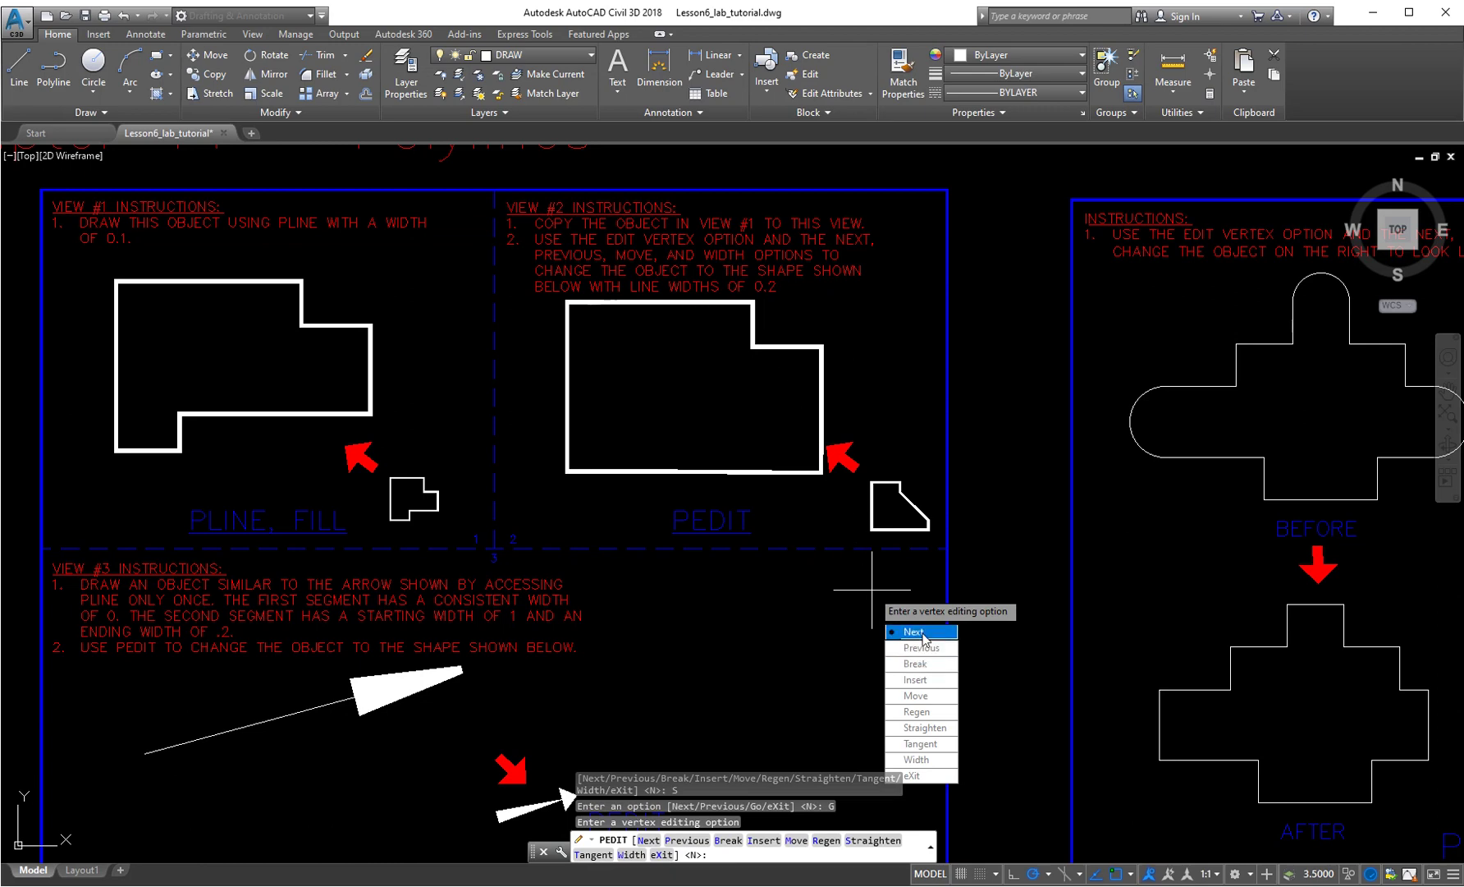
{"action": "key", "text": "Return"}
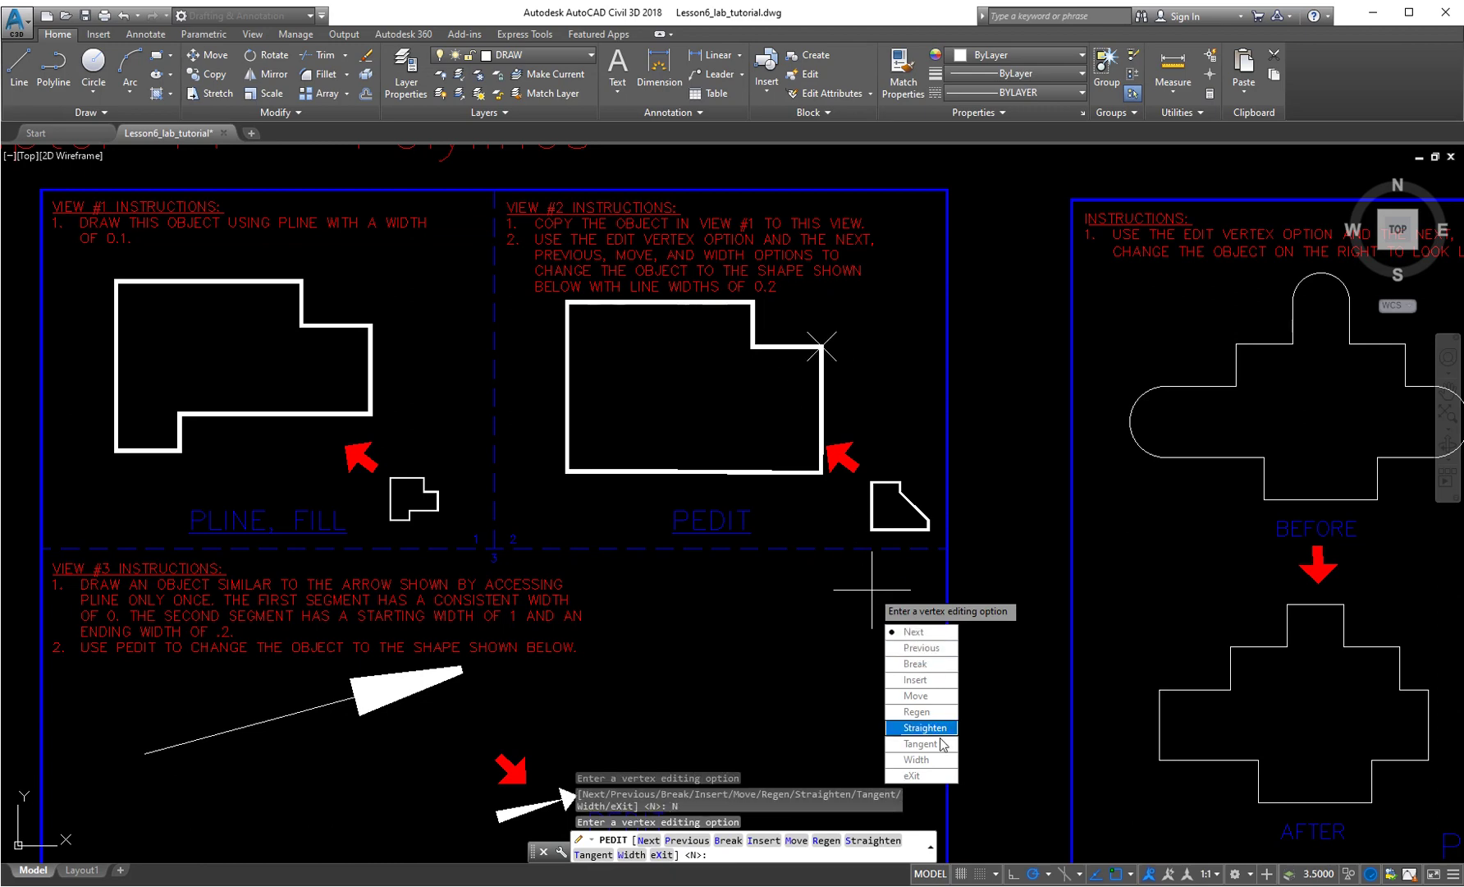
- Move the step's inner-corner vertex to make a slanted right edge, then exit PEDIT
{"action": "left_click", "coordinate": [918, 695]}
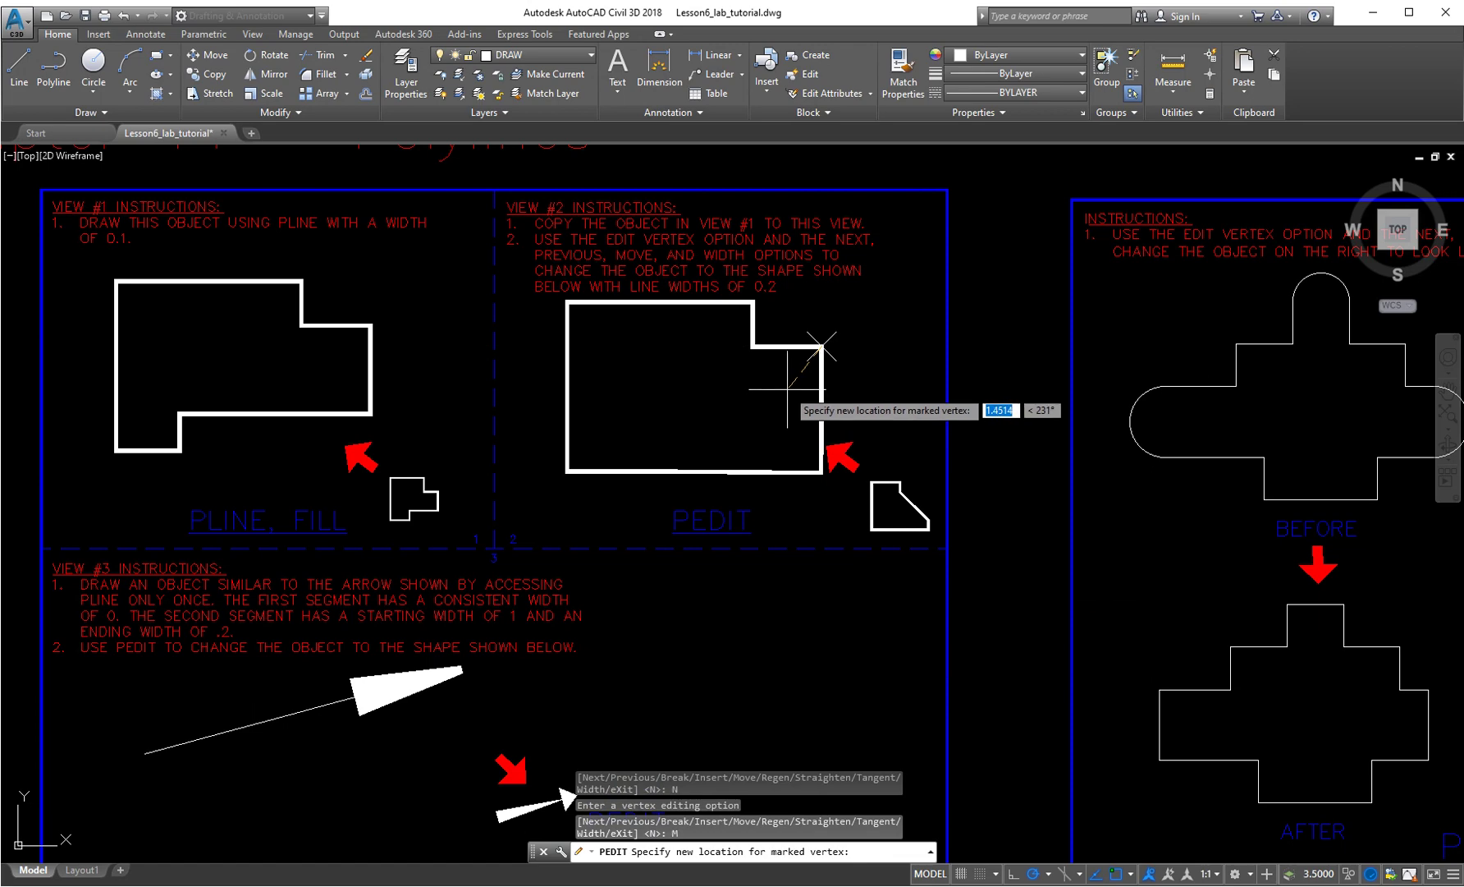
{"action": "left_click", "coordinate": [788, 391]}
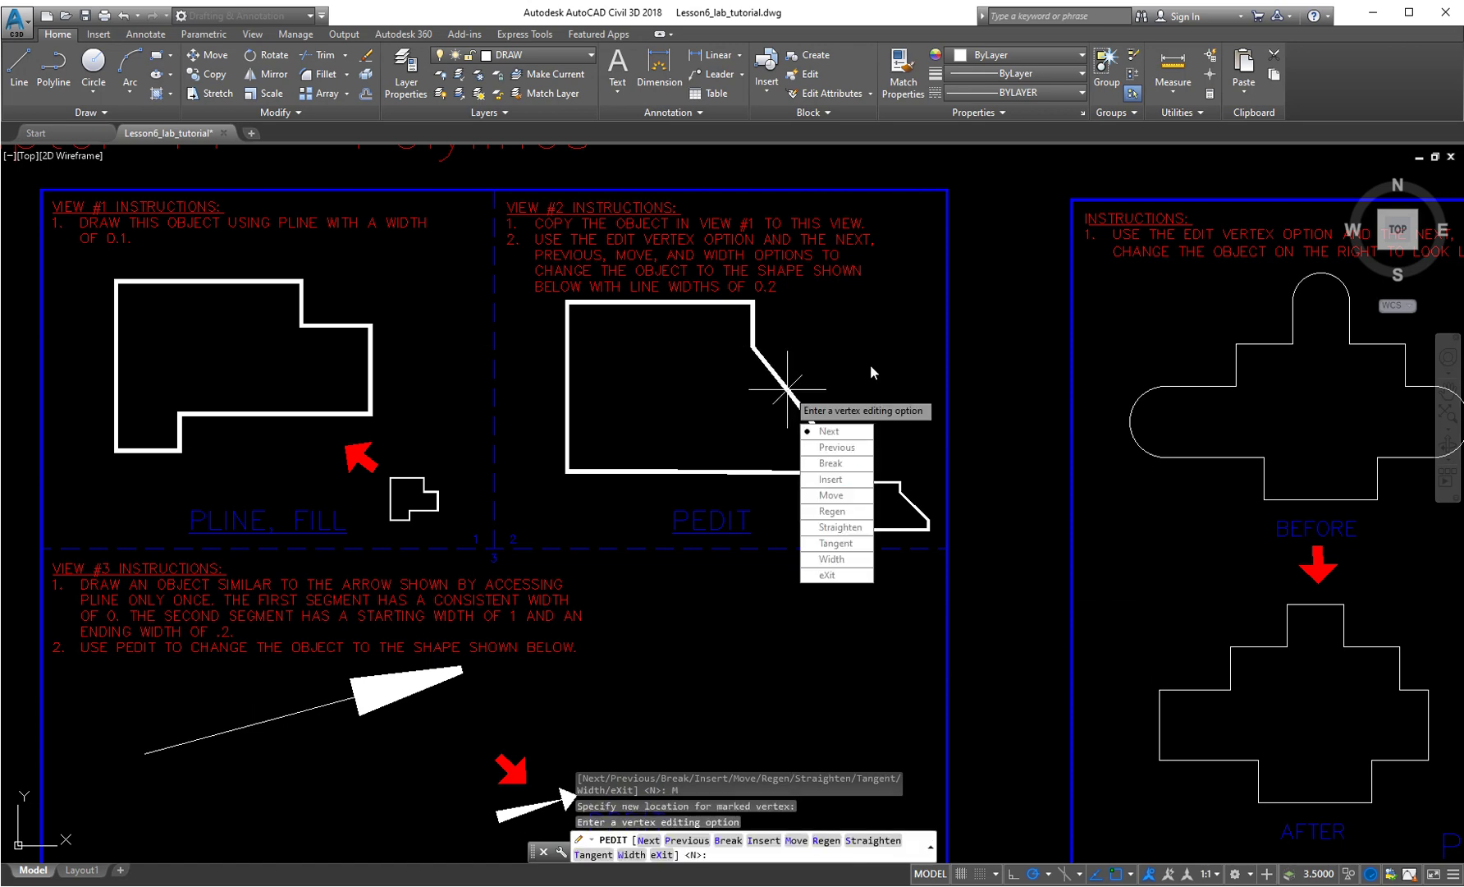
{"action": "left_click", "coordinate": [829, 575]}
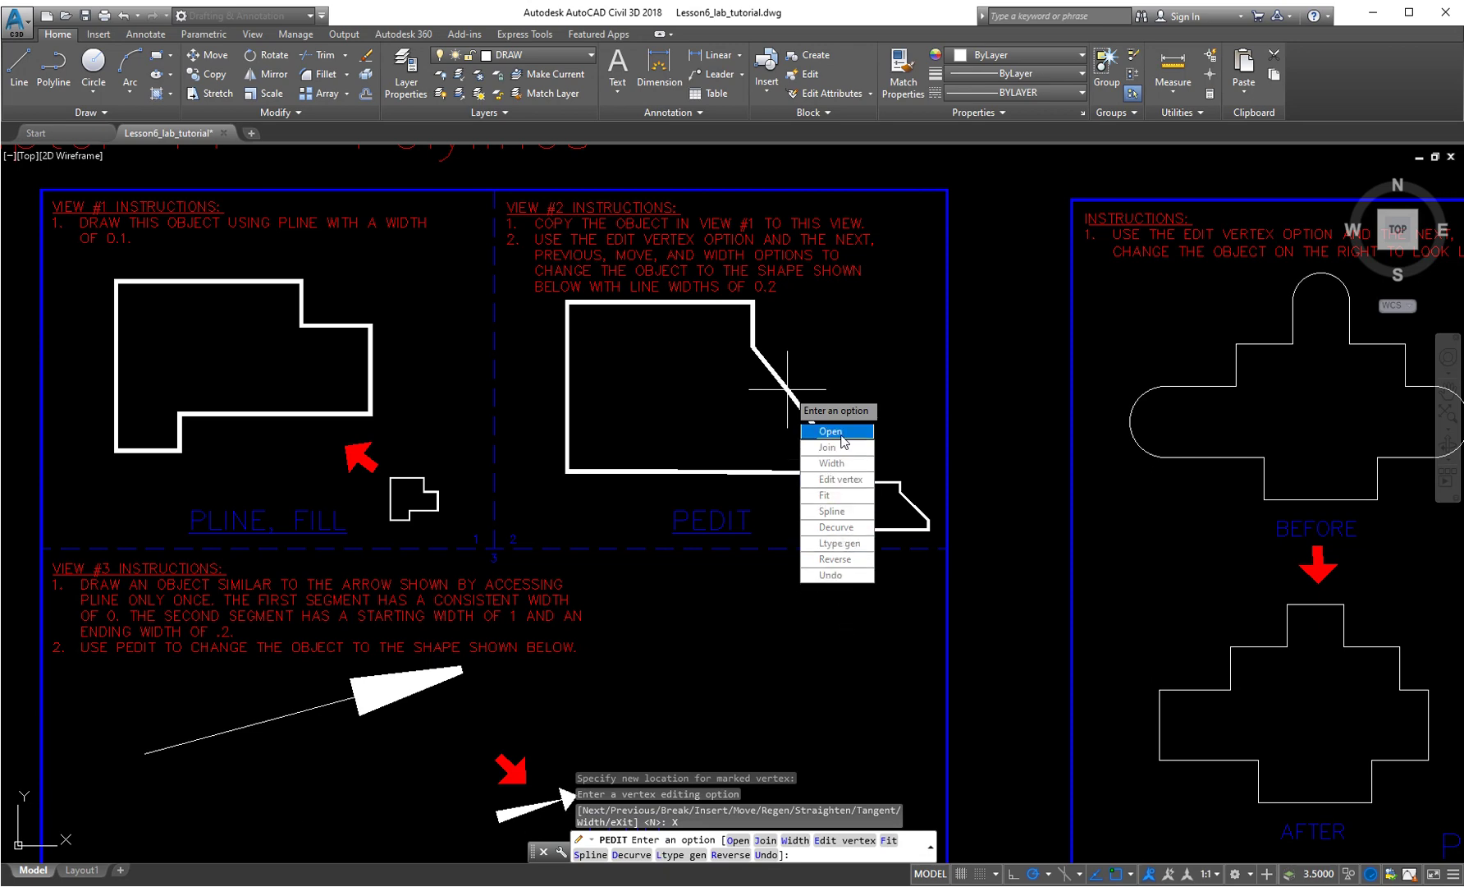
{"action": "key", "text": "Escape"}
{"action": "key", "text": "Escape"}
{"action": "key", "text": "Escape"}
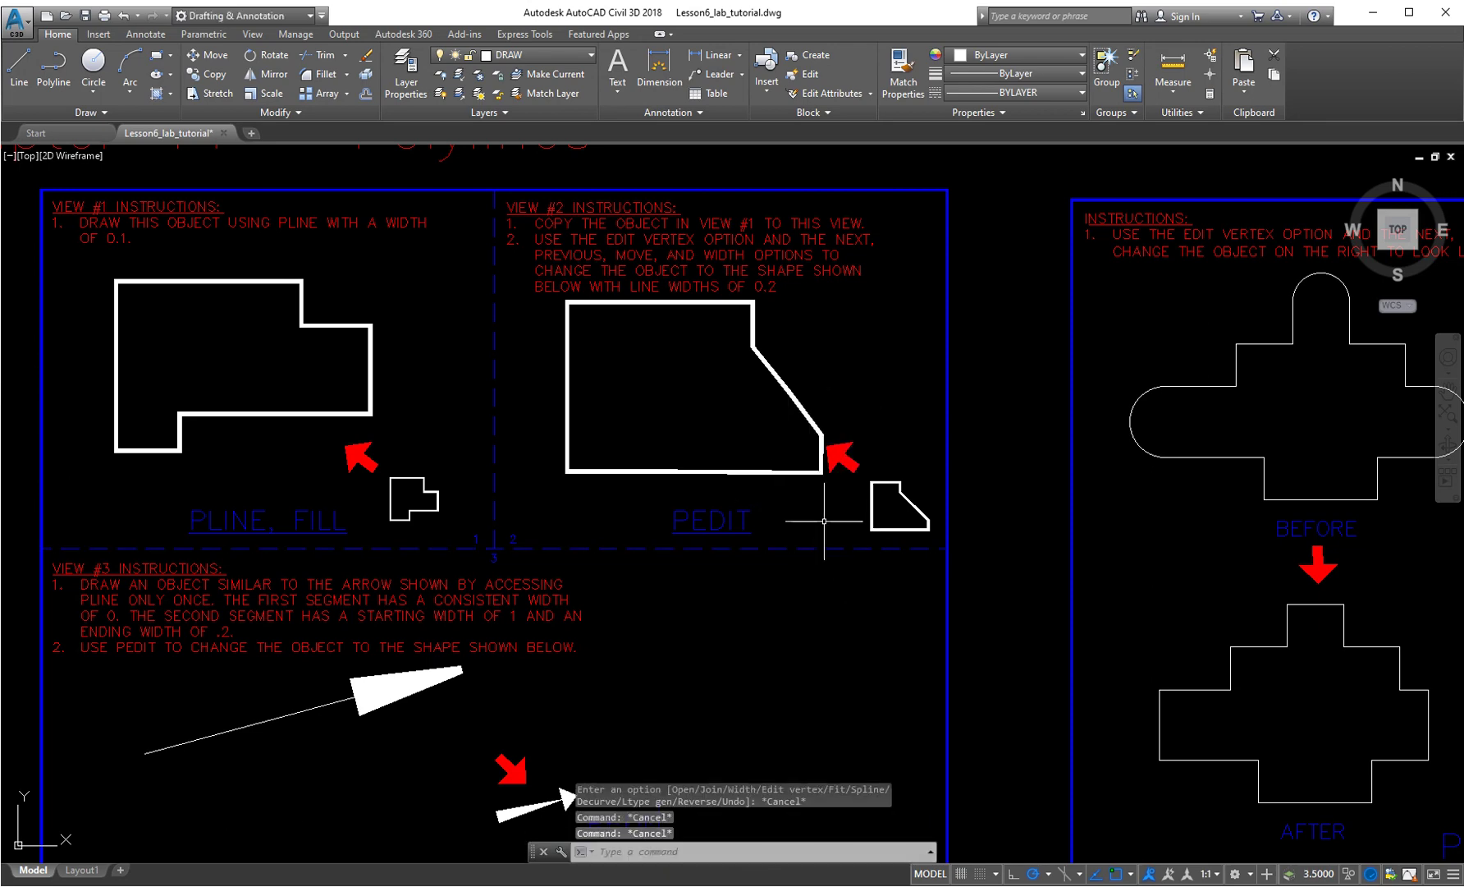
- Rerun PEDIT on the reshaped View #2 outline and enter vertex editing
{"action": "left_click", "coordinate": [763, 358]}
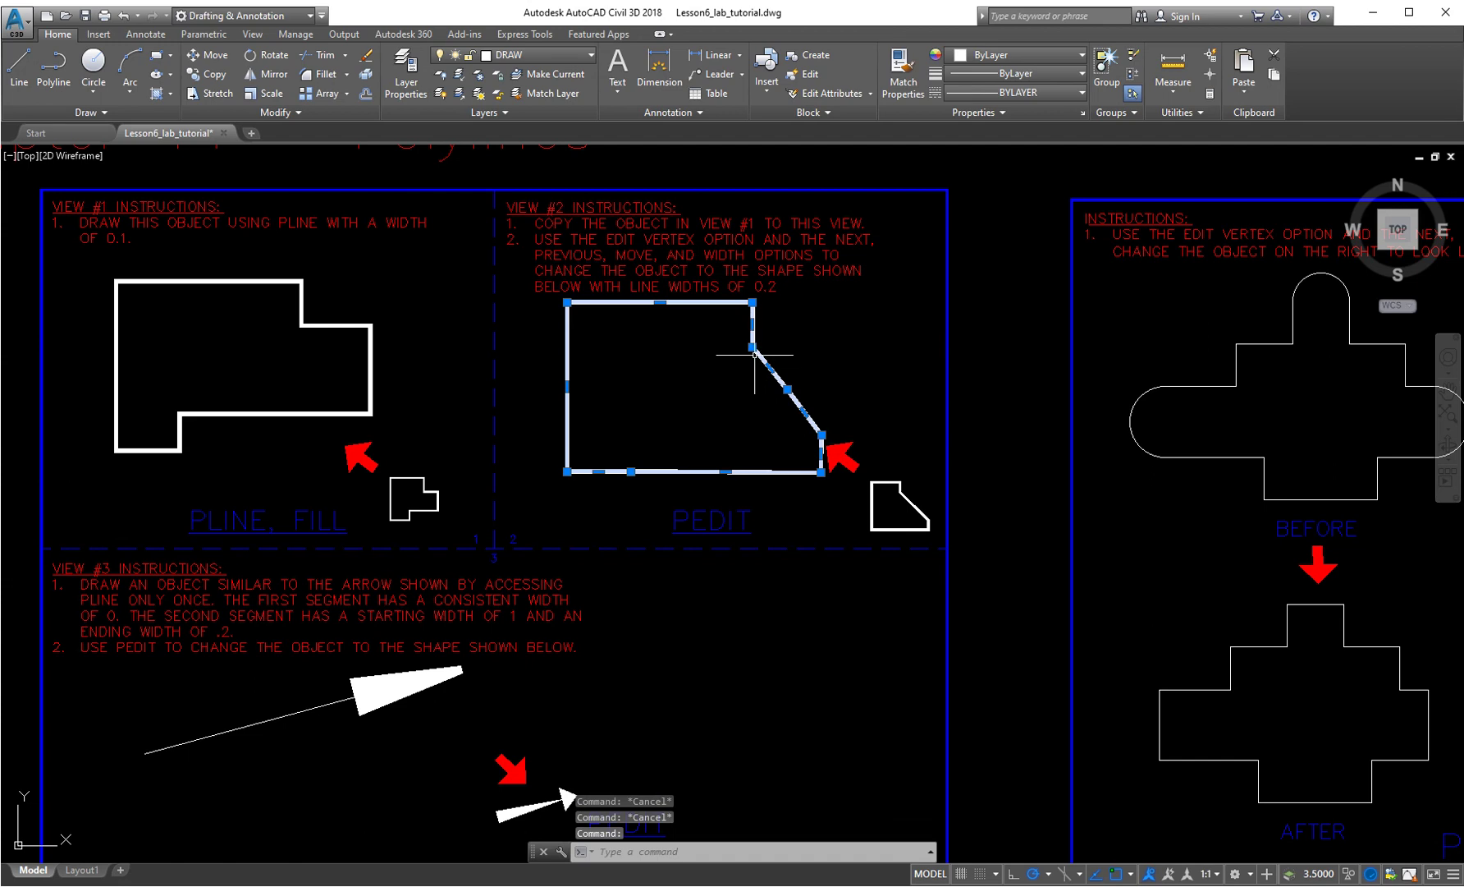
{"action": "mouse_move", "coordinate": [753, 348]}
{"action": "key", "text": "Escape"}
{"action": "type", "text": "pedit"}
{"action": "key", "text": "Return"}
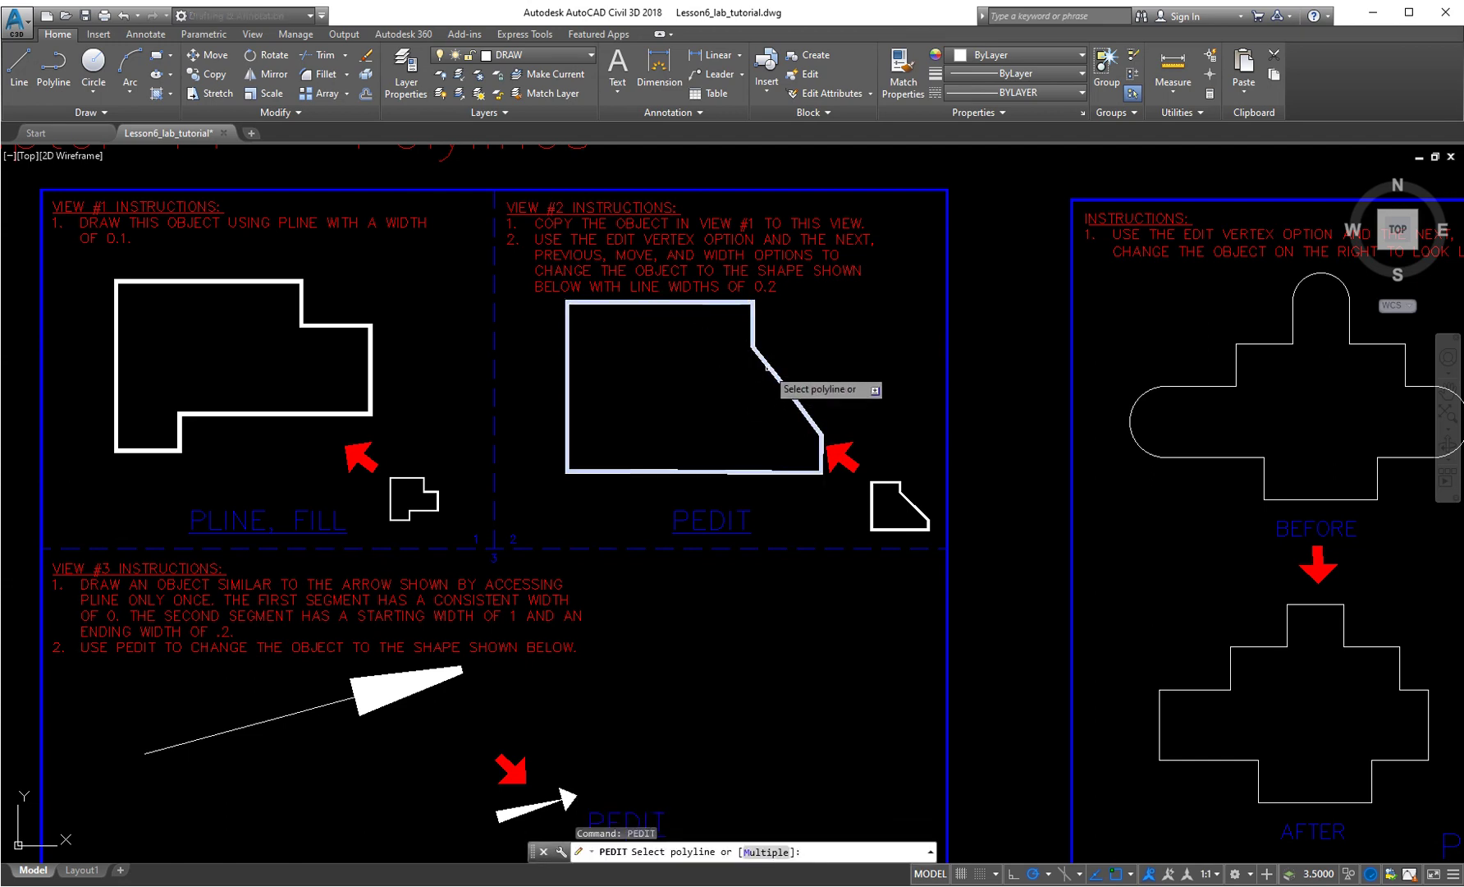
{"action": "left_click", "coordinate": [766, 371]}
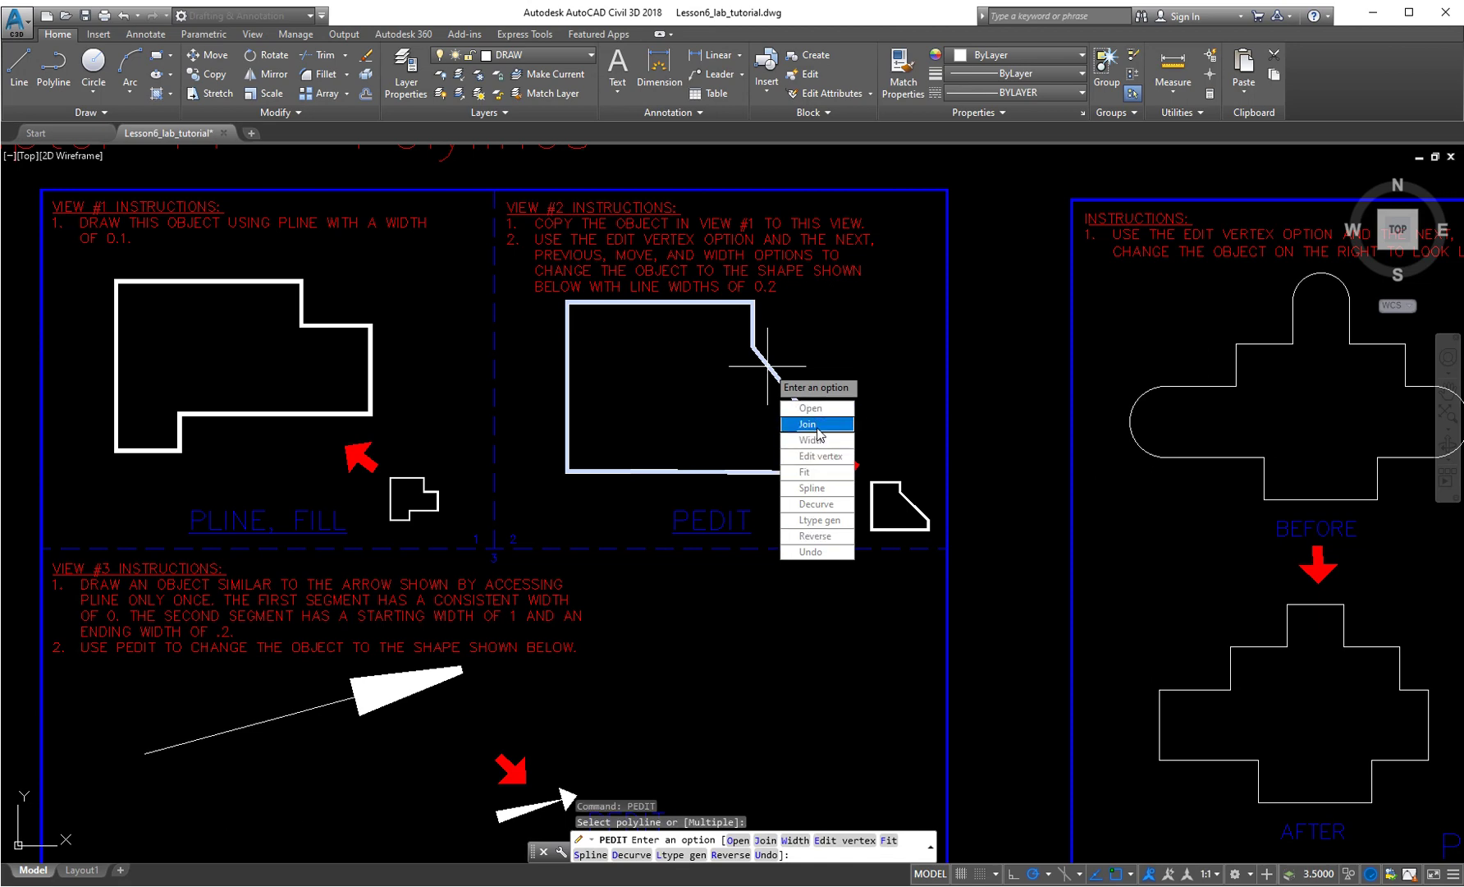
{"action": "left_click", "coordinate": [819, 458]}
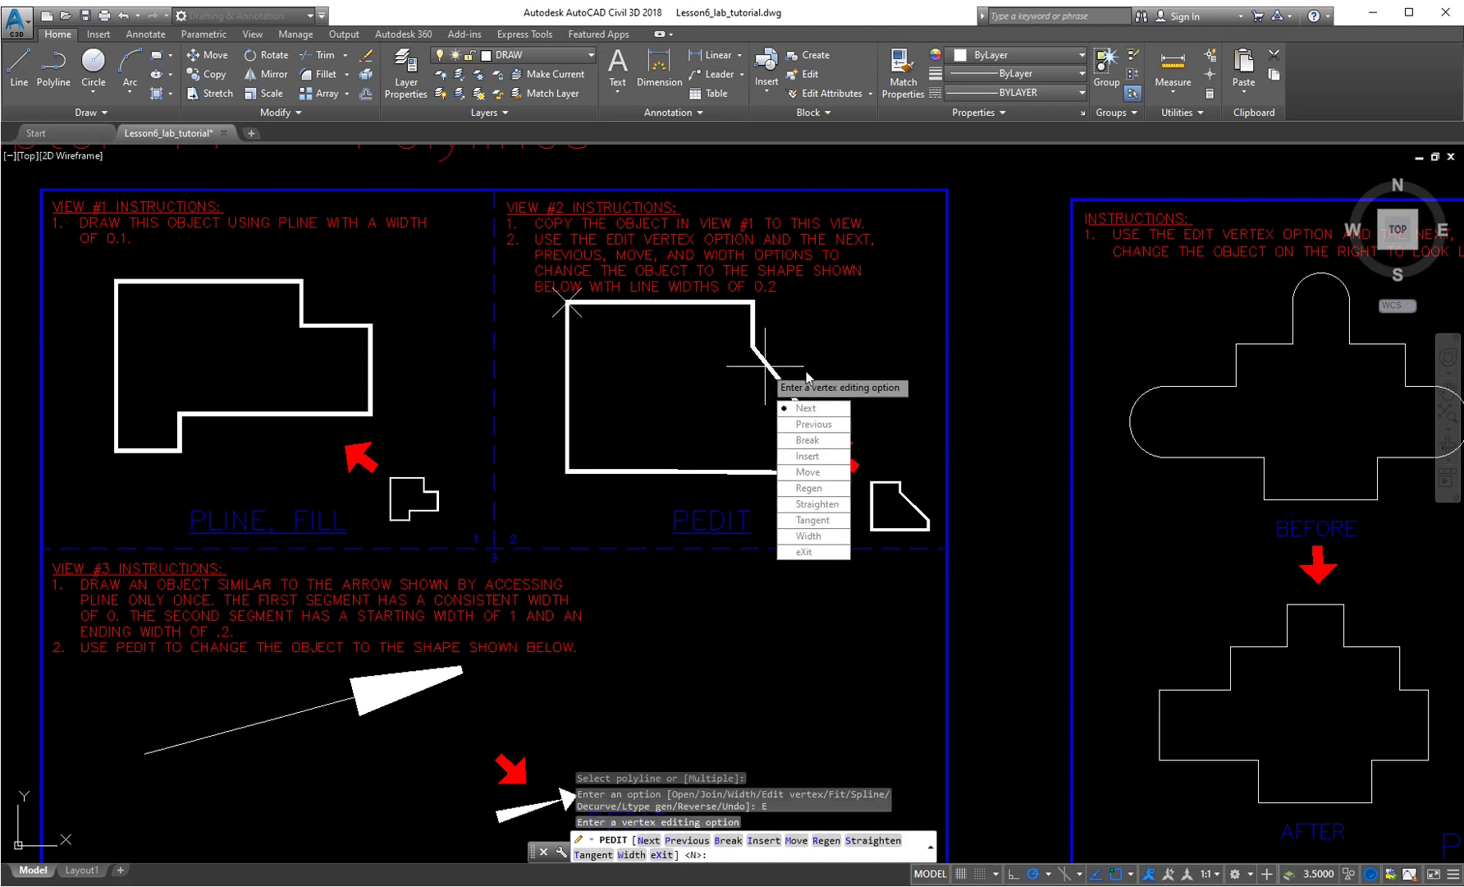
- Move the next two upper-right corner vertices to create a short drop and long diagonal
{"action": "key", "text": "Return"}
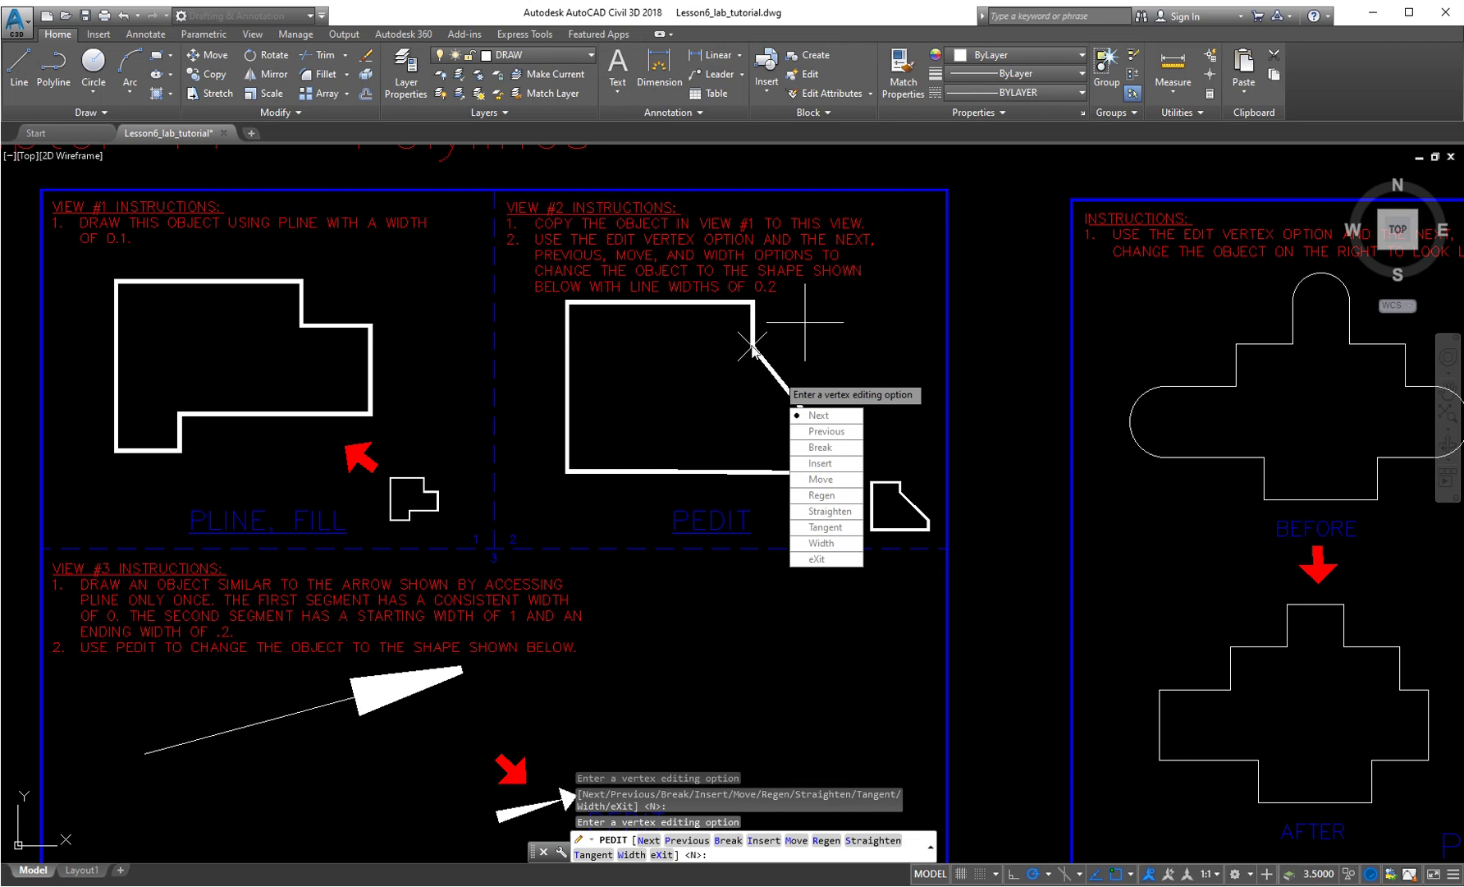
{"action": "left_click", "coordinate": [821, 478]}
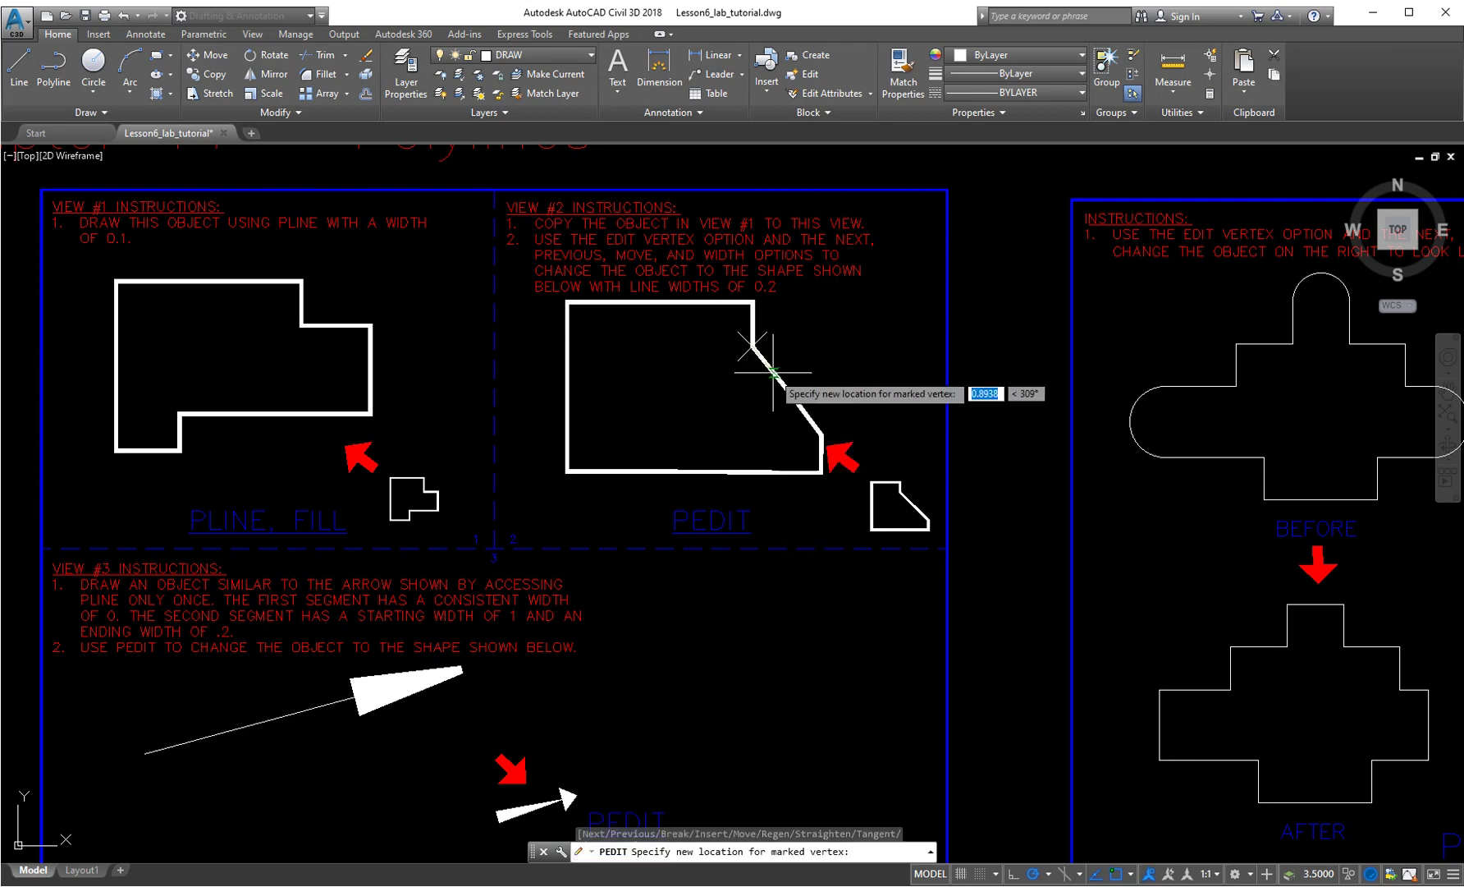
{"action": "left_click", "coordinate": [689, 347]}
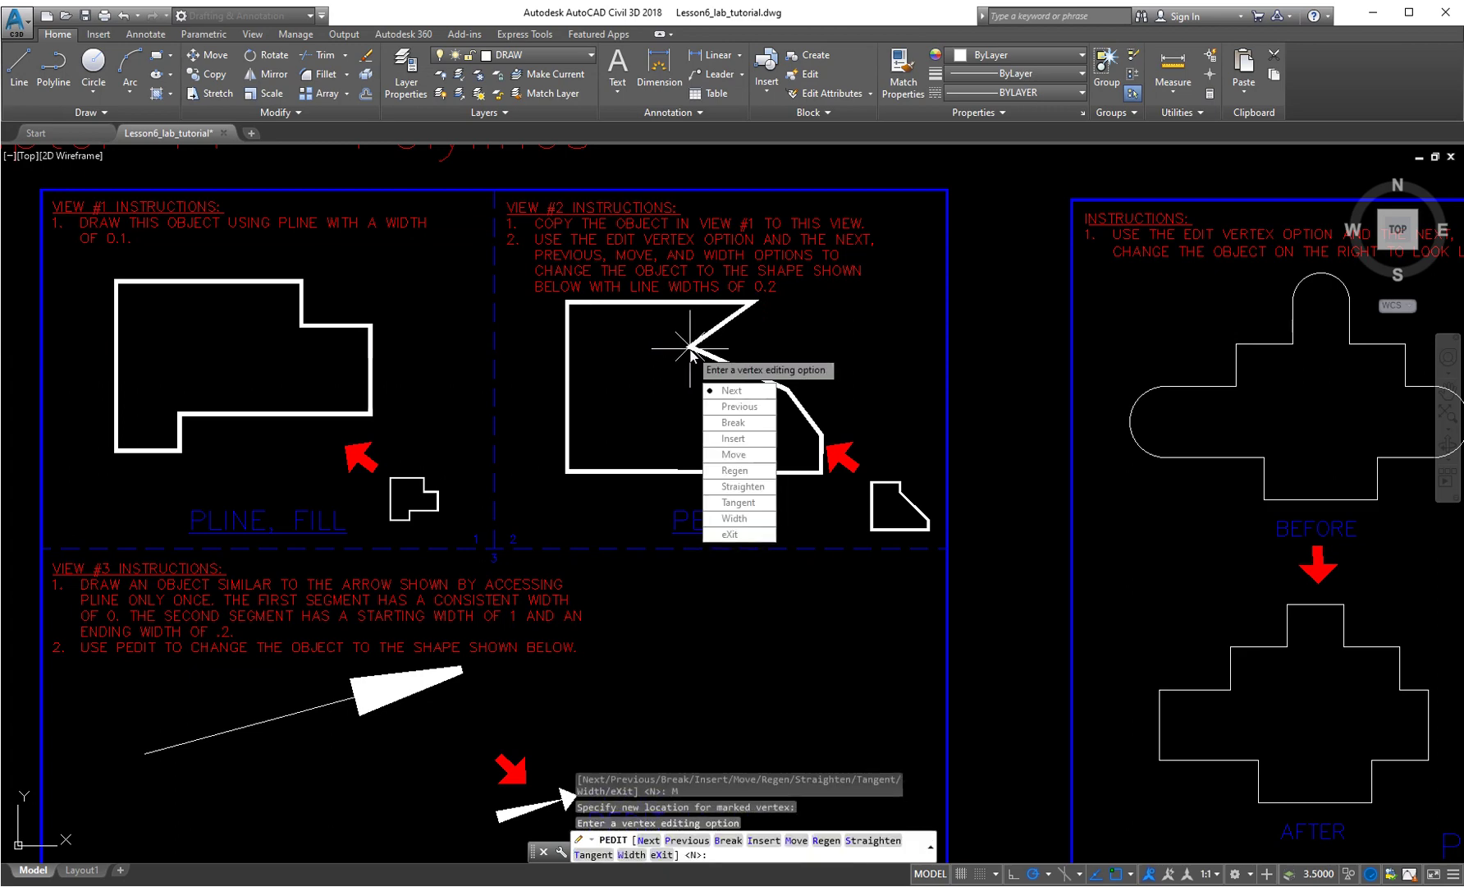
{"action": "key", "text": "Return"}
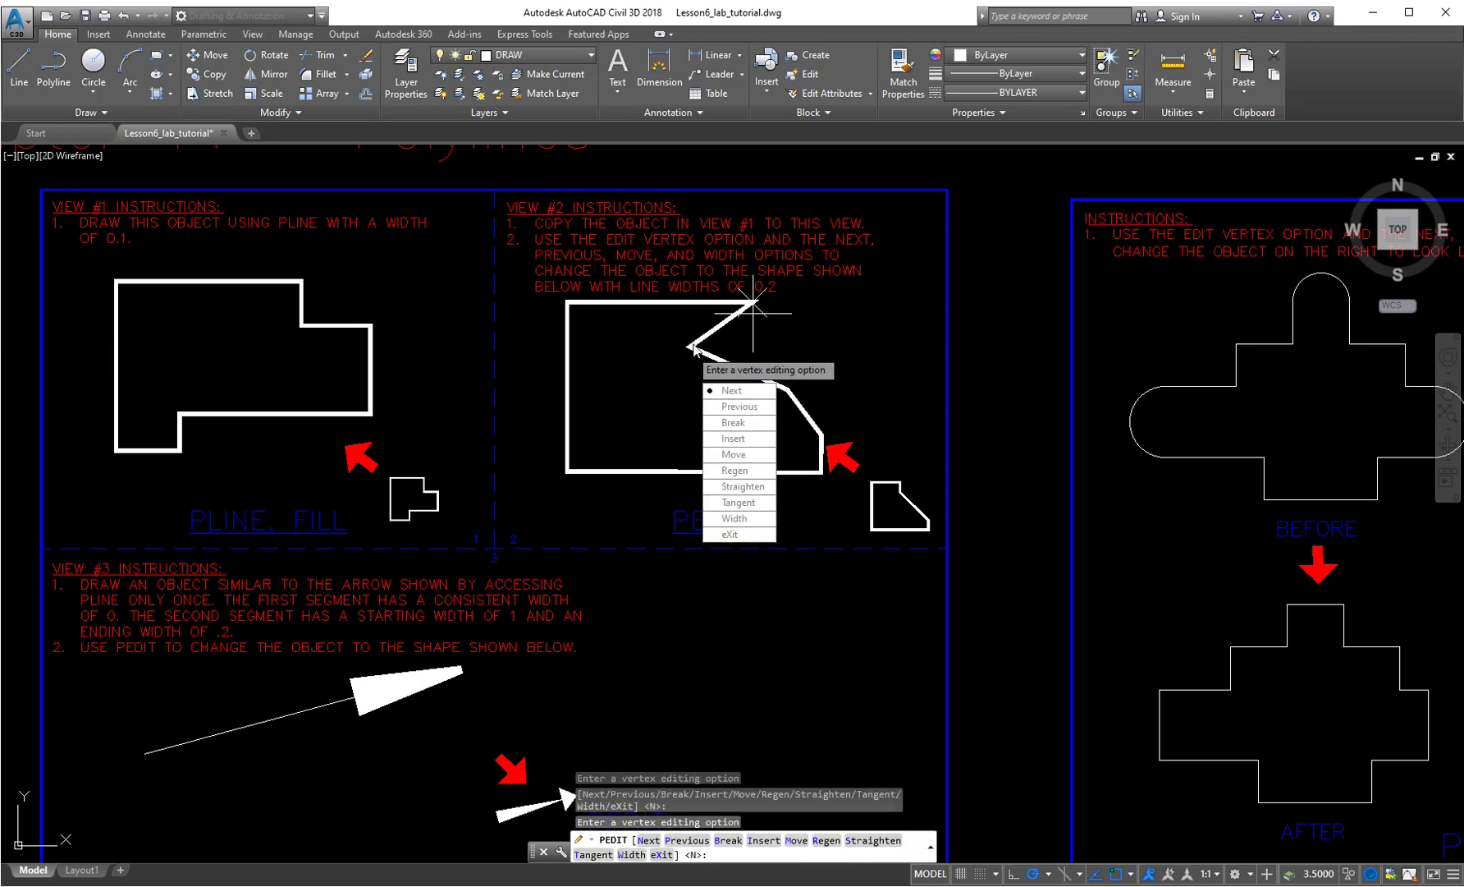
{"action": "left_click", "coordinate": [738, 452]}
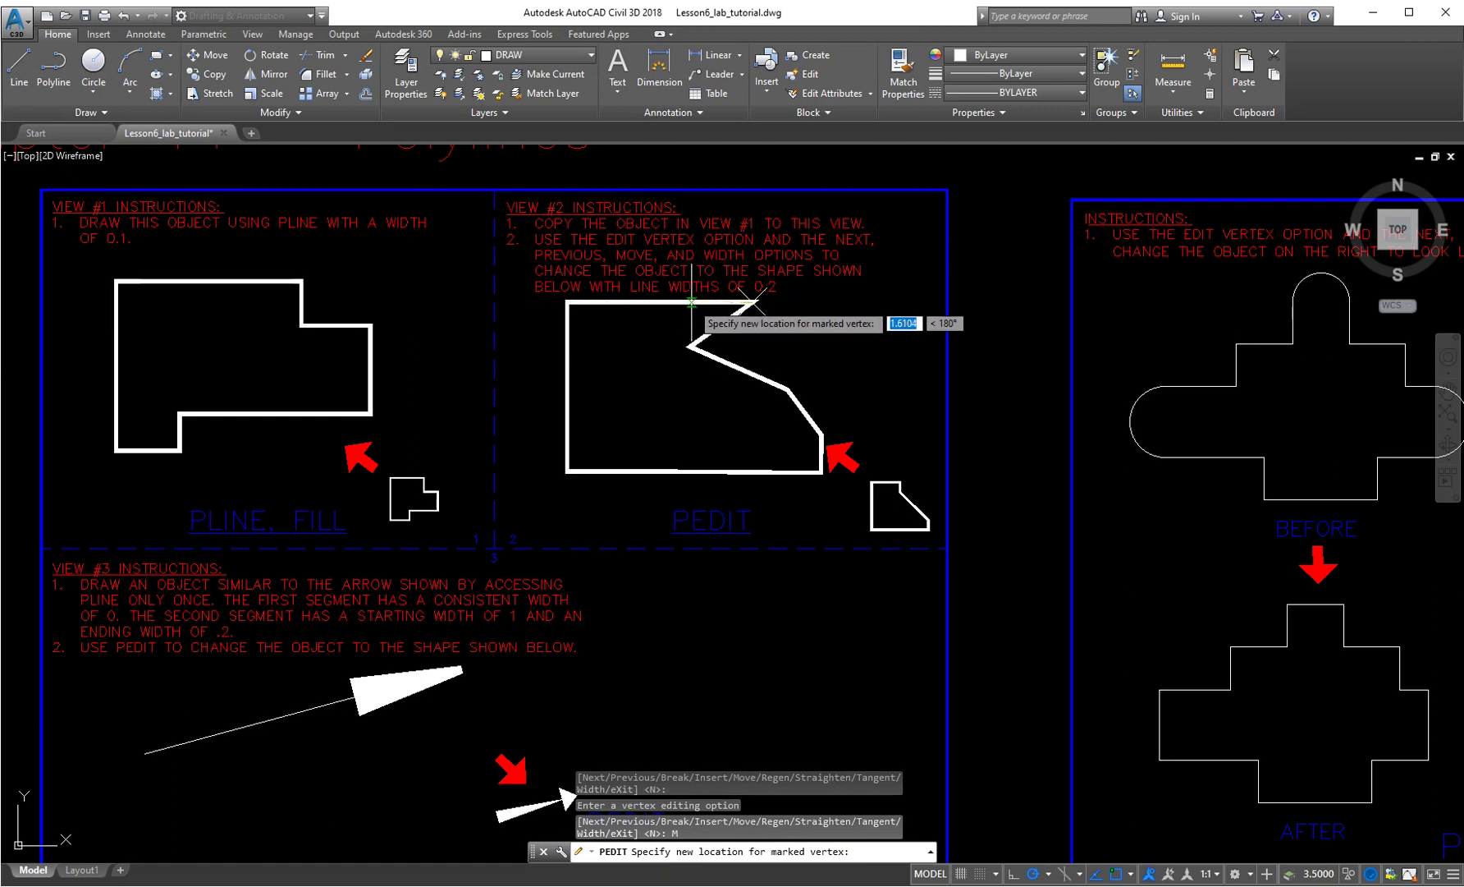
{"action": "left_click", "coordinate": [692, 303]}
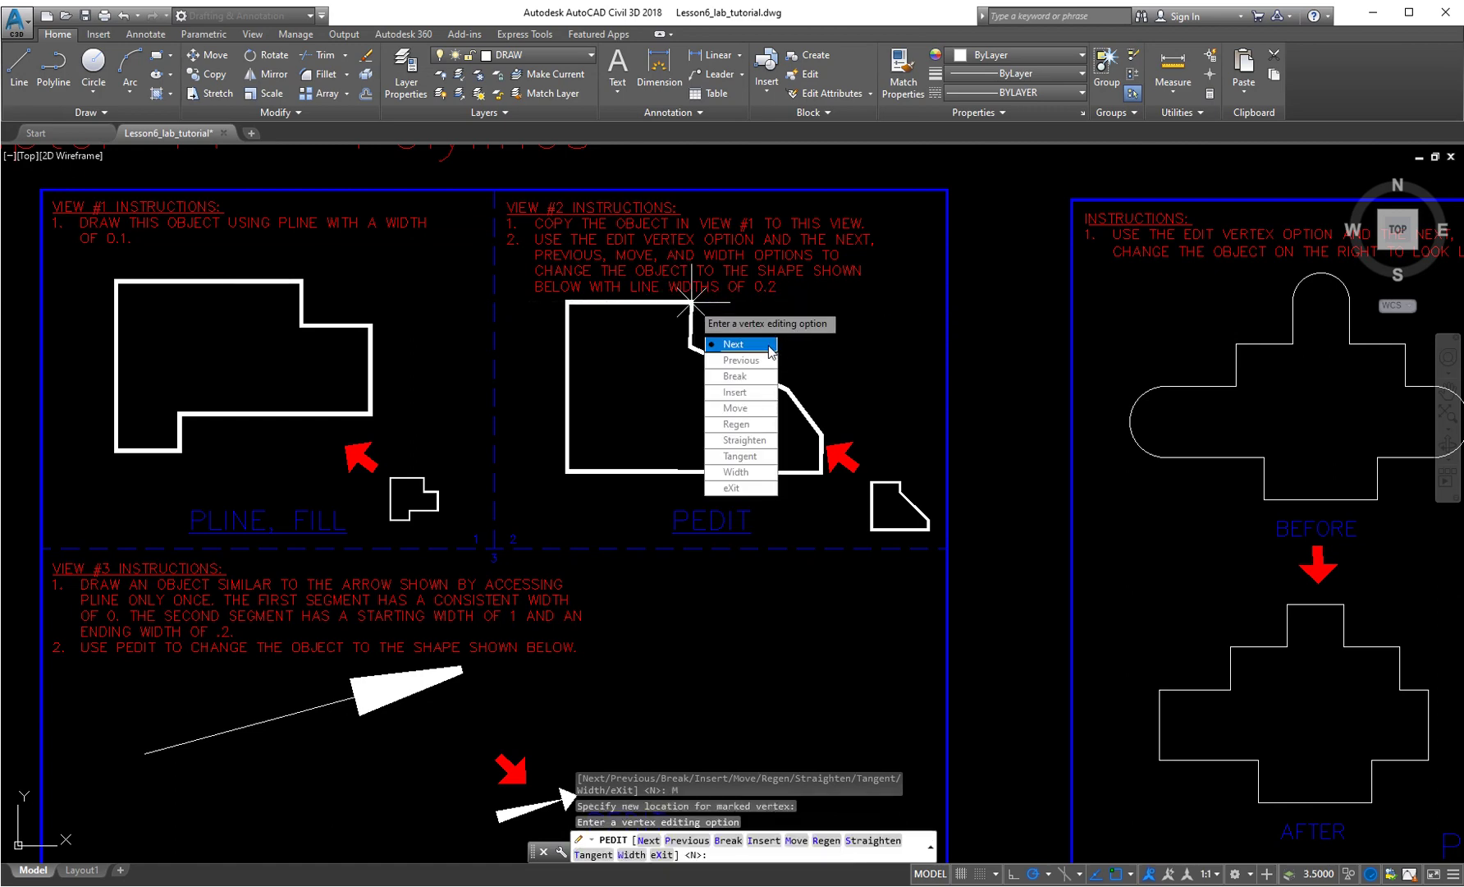
{"action": "left_click", "coordinate": [742, 406]}
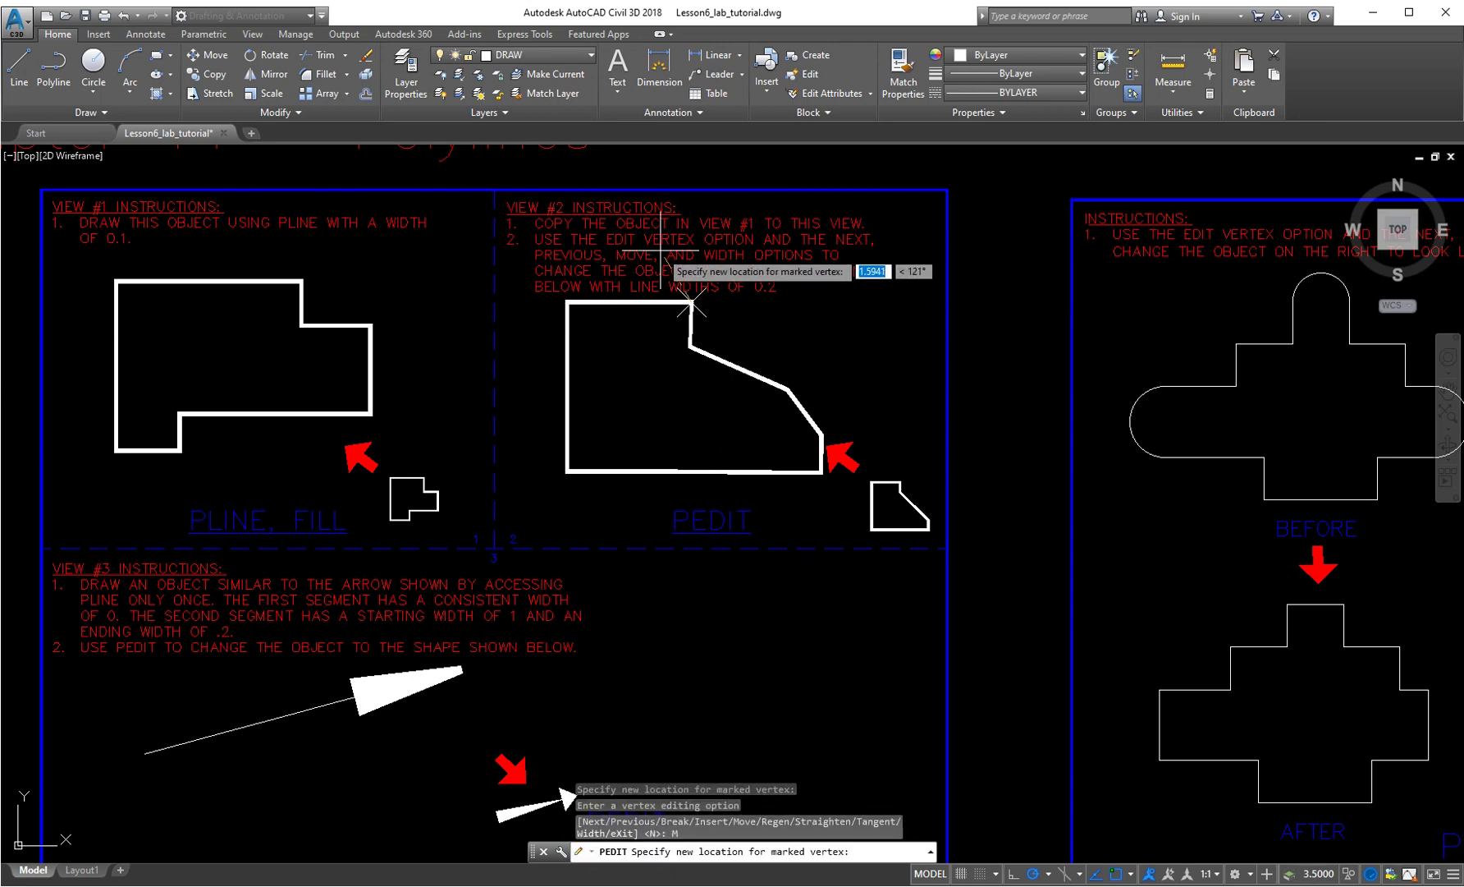
- Zoom in and nudge the short-drop and diagonal corner vertices into their precise positions
{"action": "scroll", "coordinate": [692, 302], "scroll_direction": "up", "scroll_amount": 4}
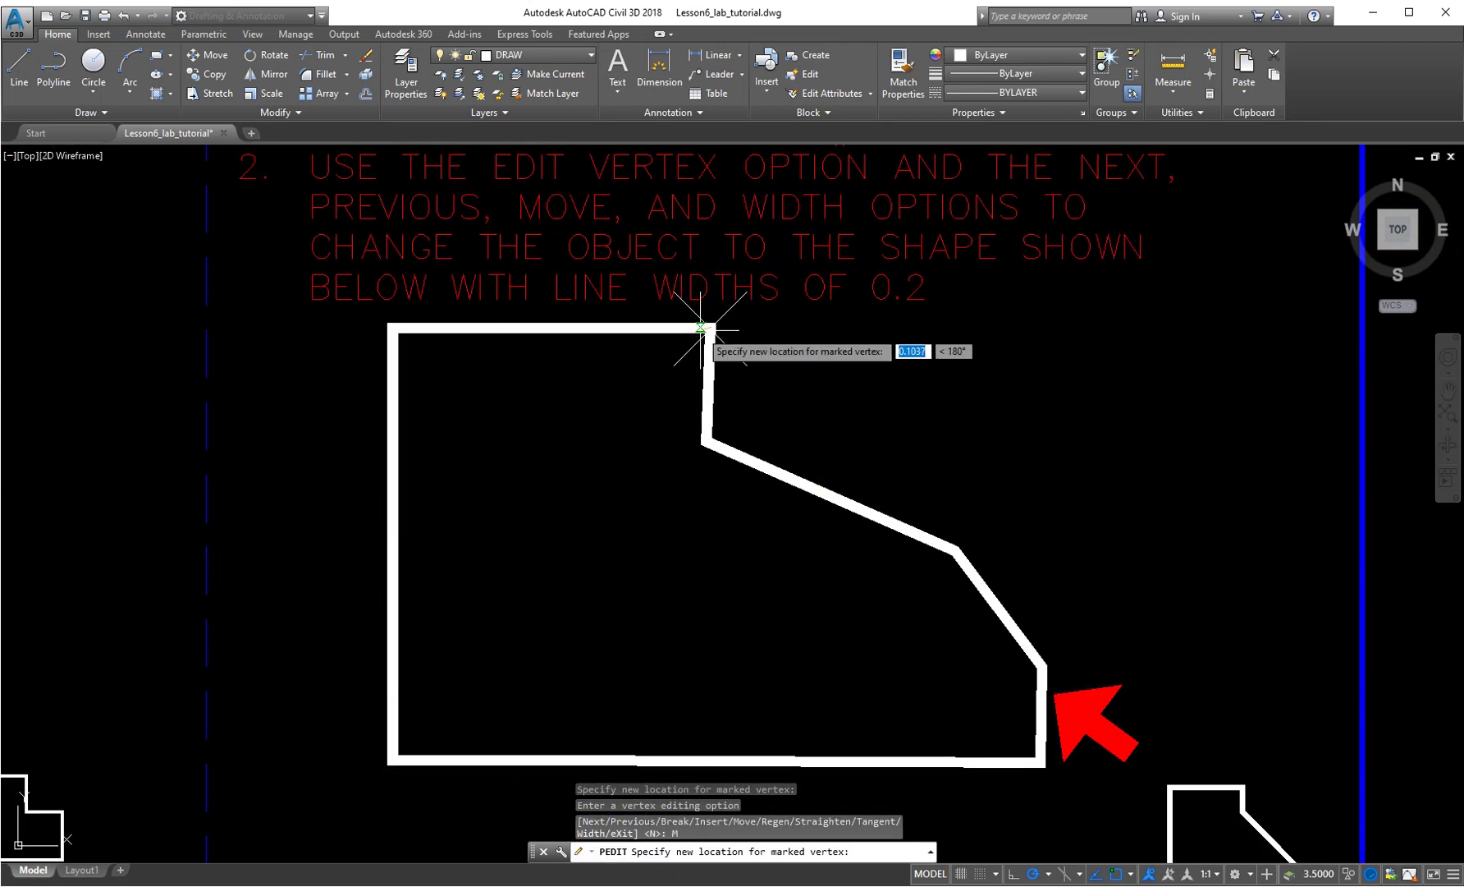
{"action": "left_click", "coordinate": [700, 329]}
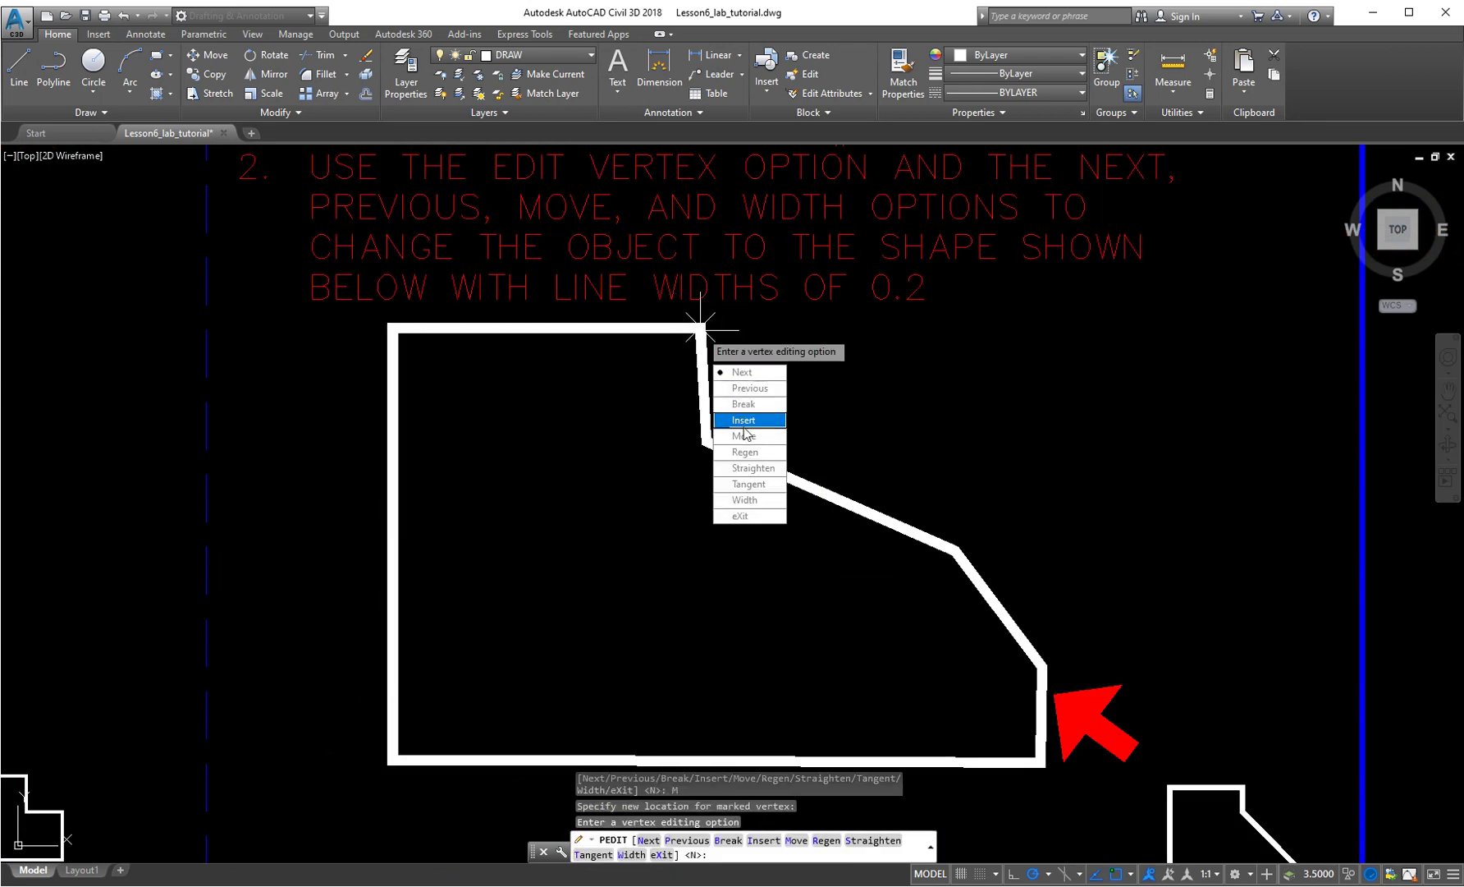
{"action": "left_click", "coordinate": [745, 436]}
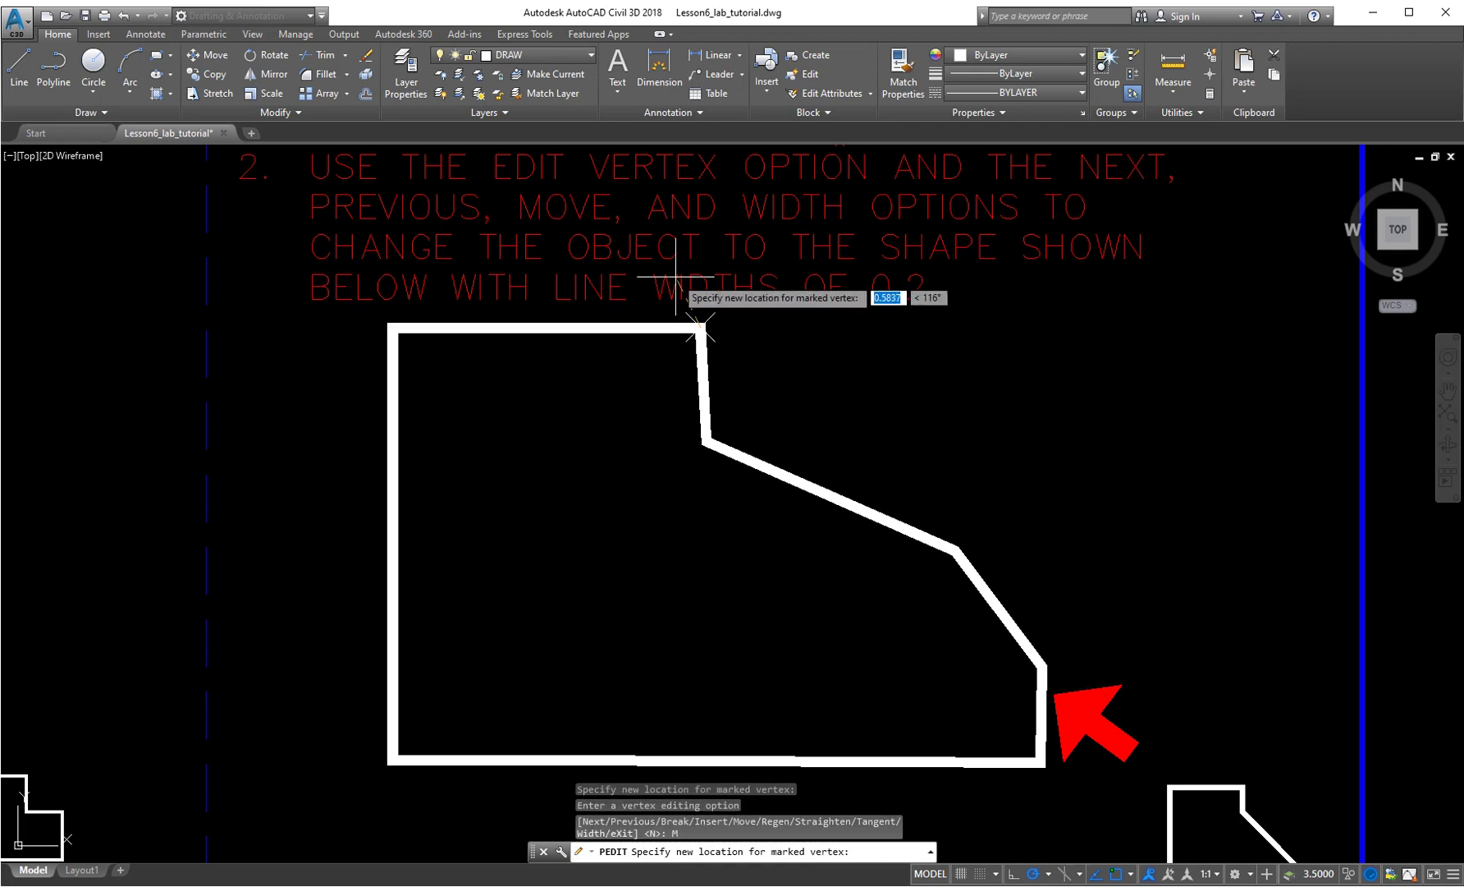
{"action": "left_click", "coordinate": [711, 329]}
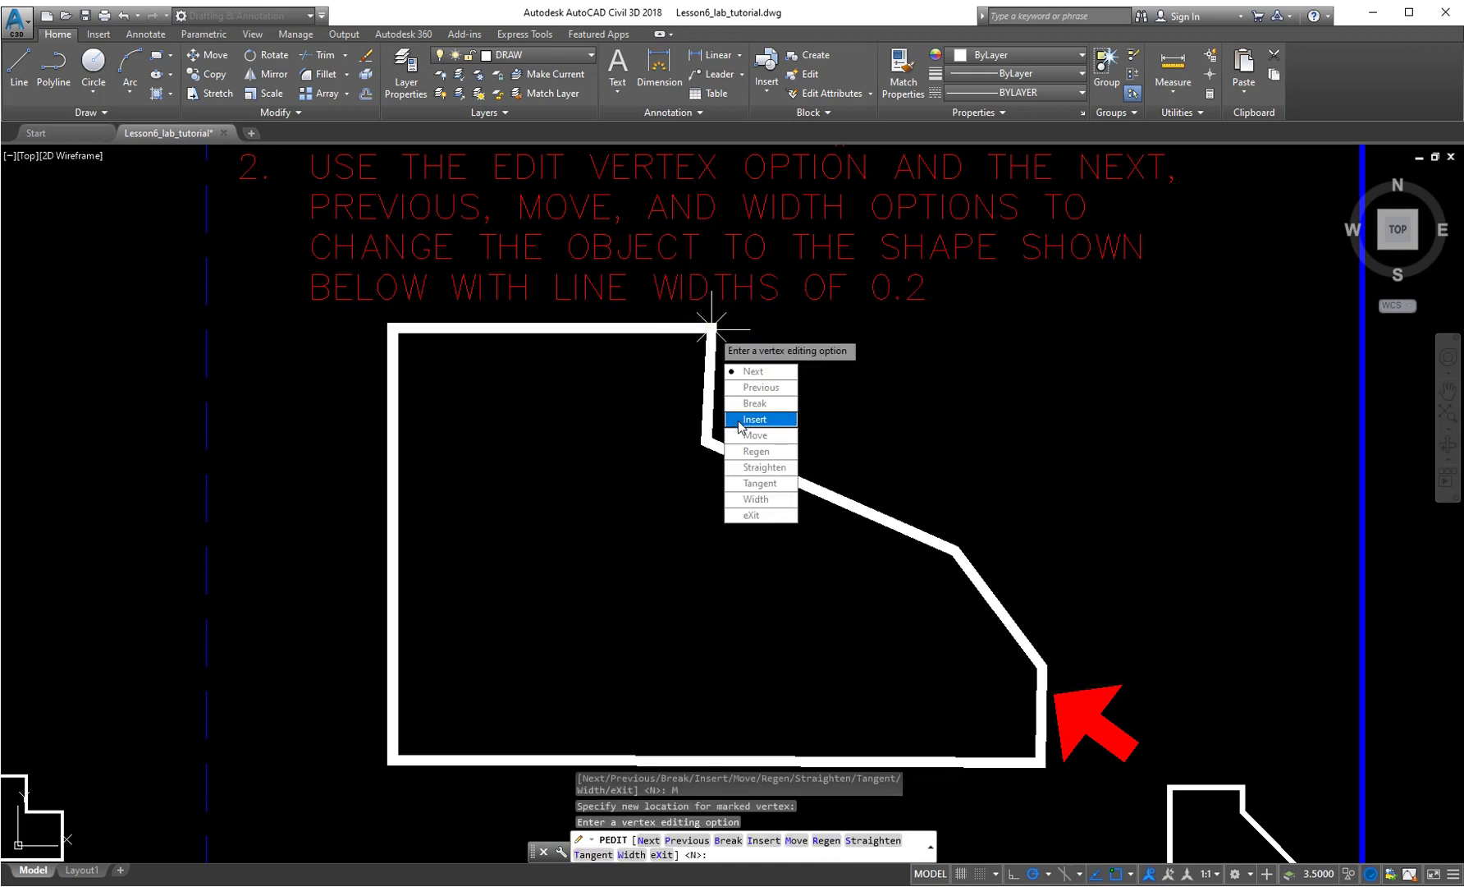
{"action": "left_click", "coordinate": [759, 387]}
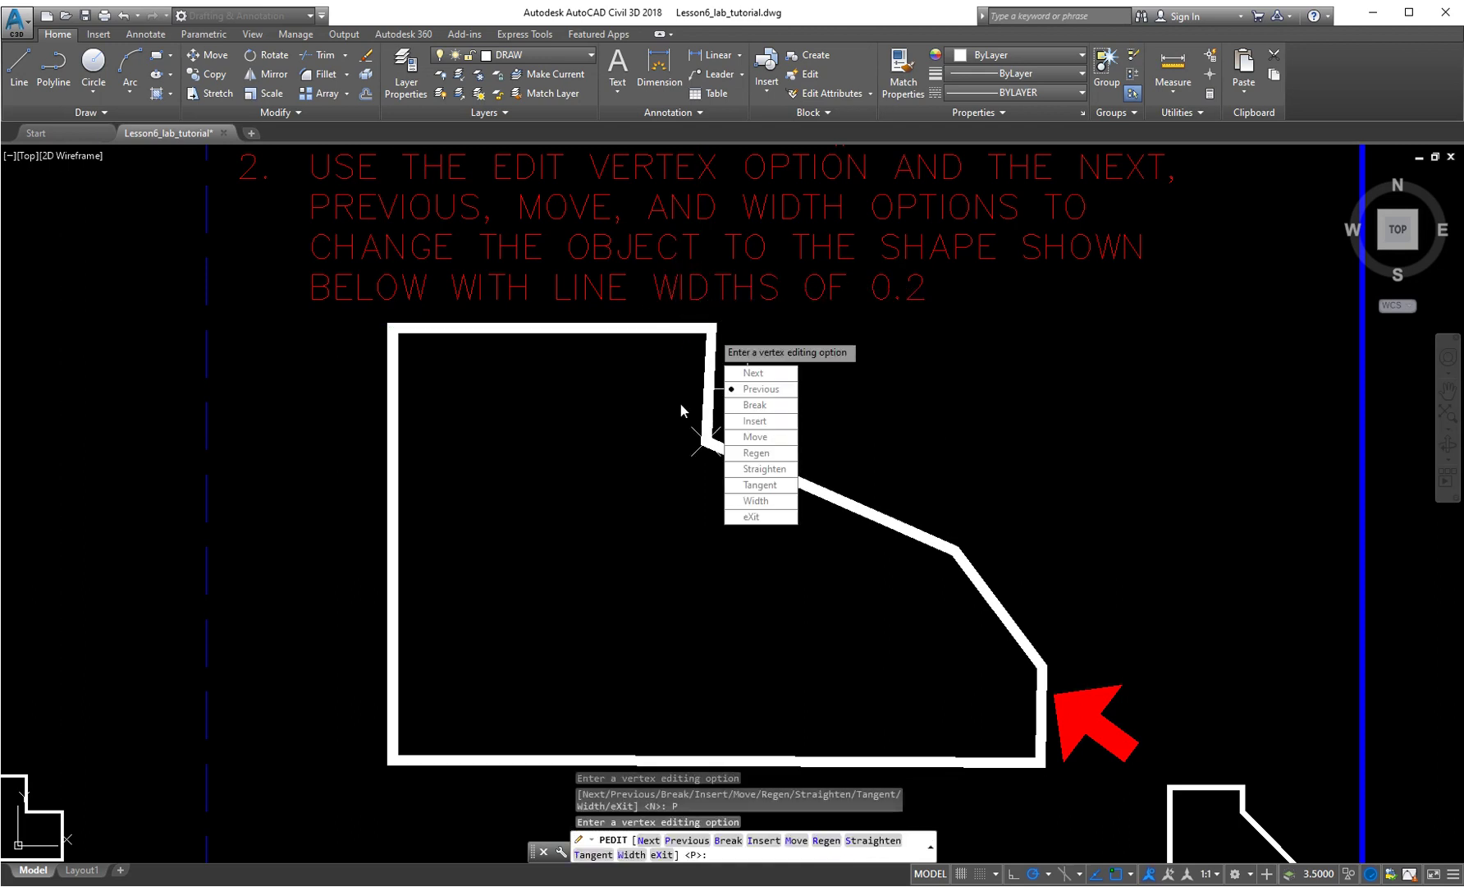
{"action": "left_click", "coordinate": [756, 437]}
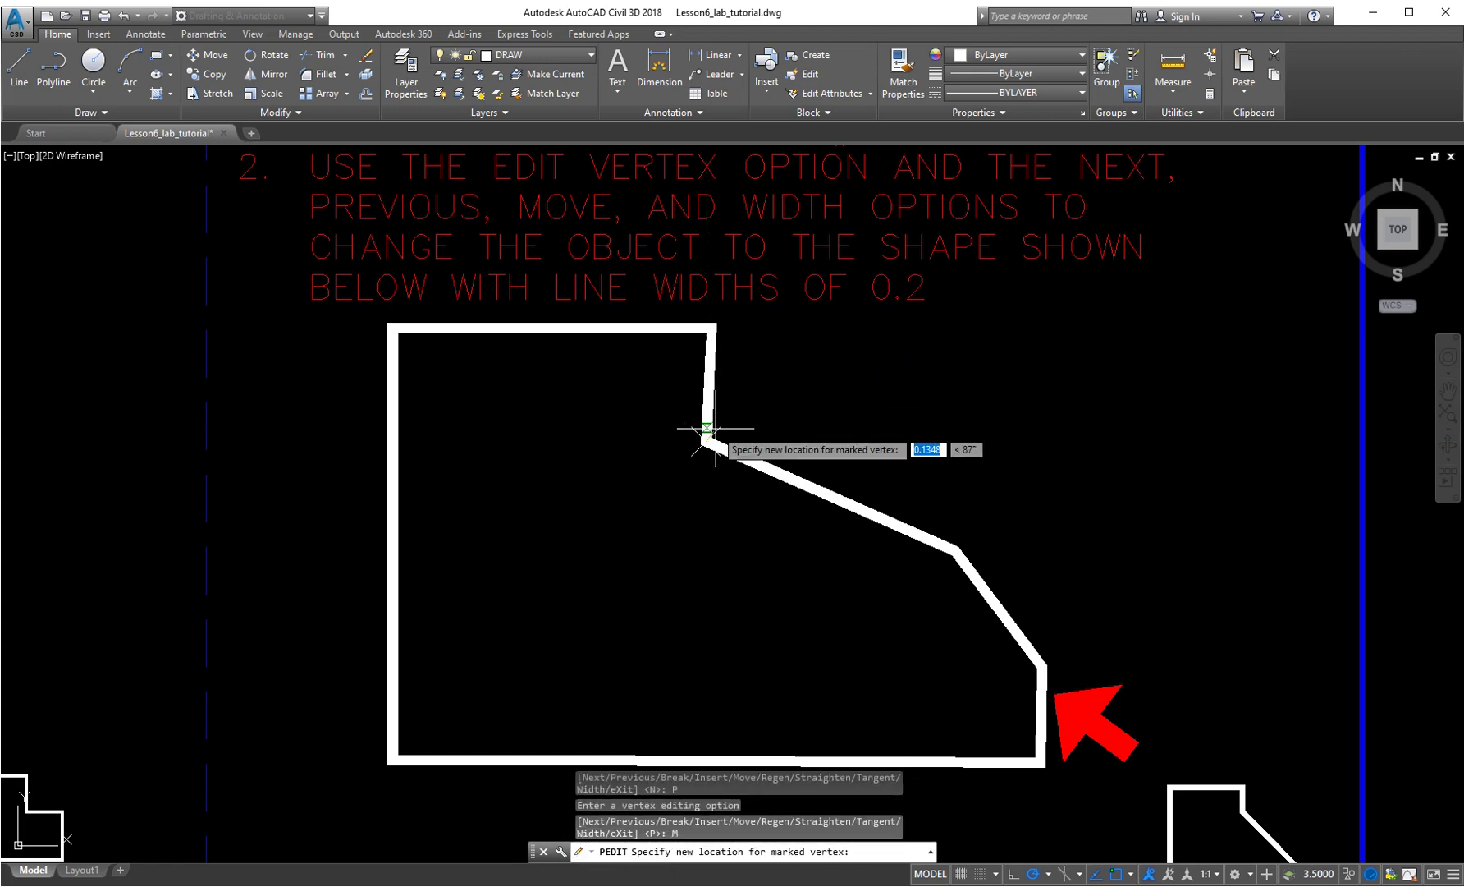
{"action": "scroll", "coordinate": [708, 431], "scroll_direction": "up", "scroll_amount": 2}
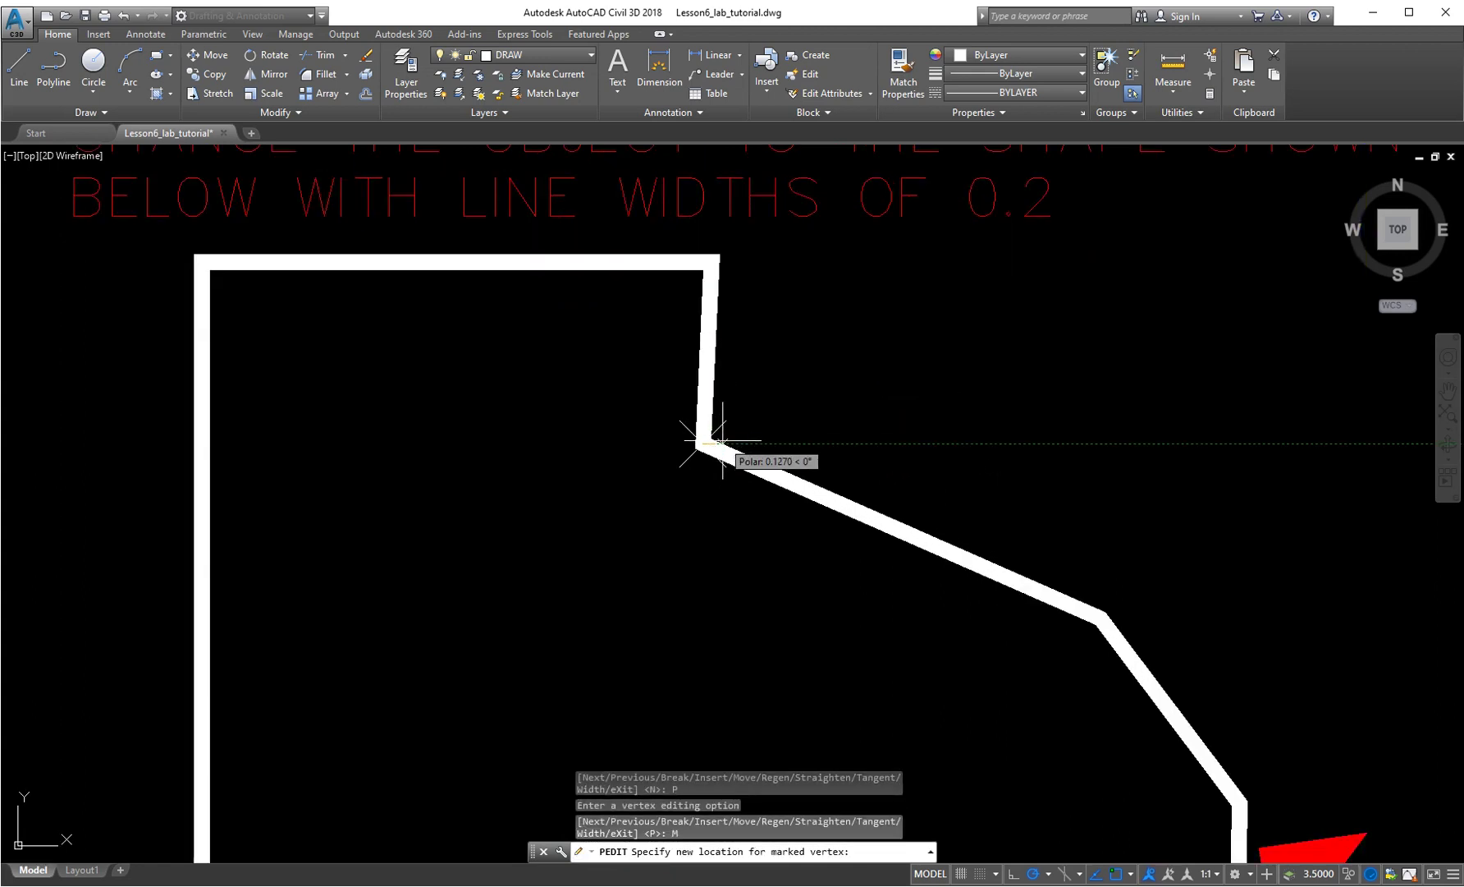
{"action": "left_click", "coordinate": [721, 443]}
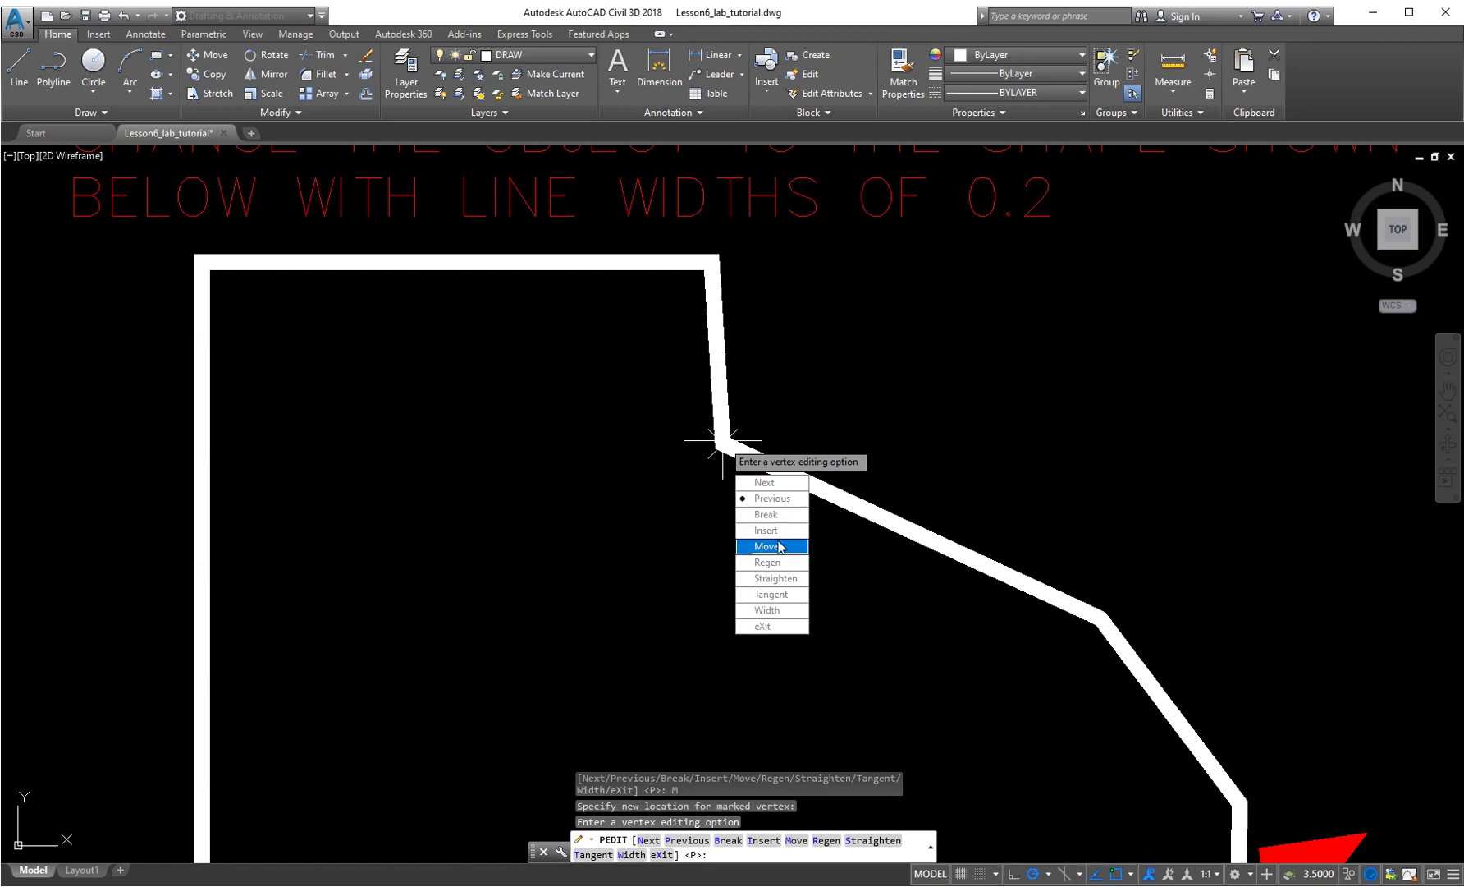
{"action": "left_click", "coordinate": [772, 546]}
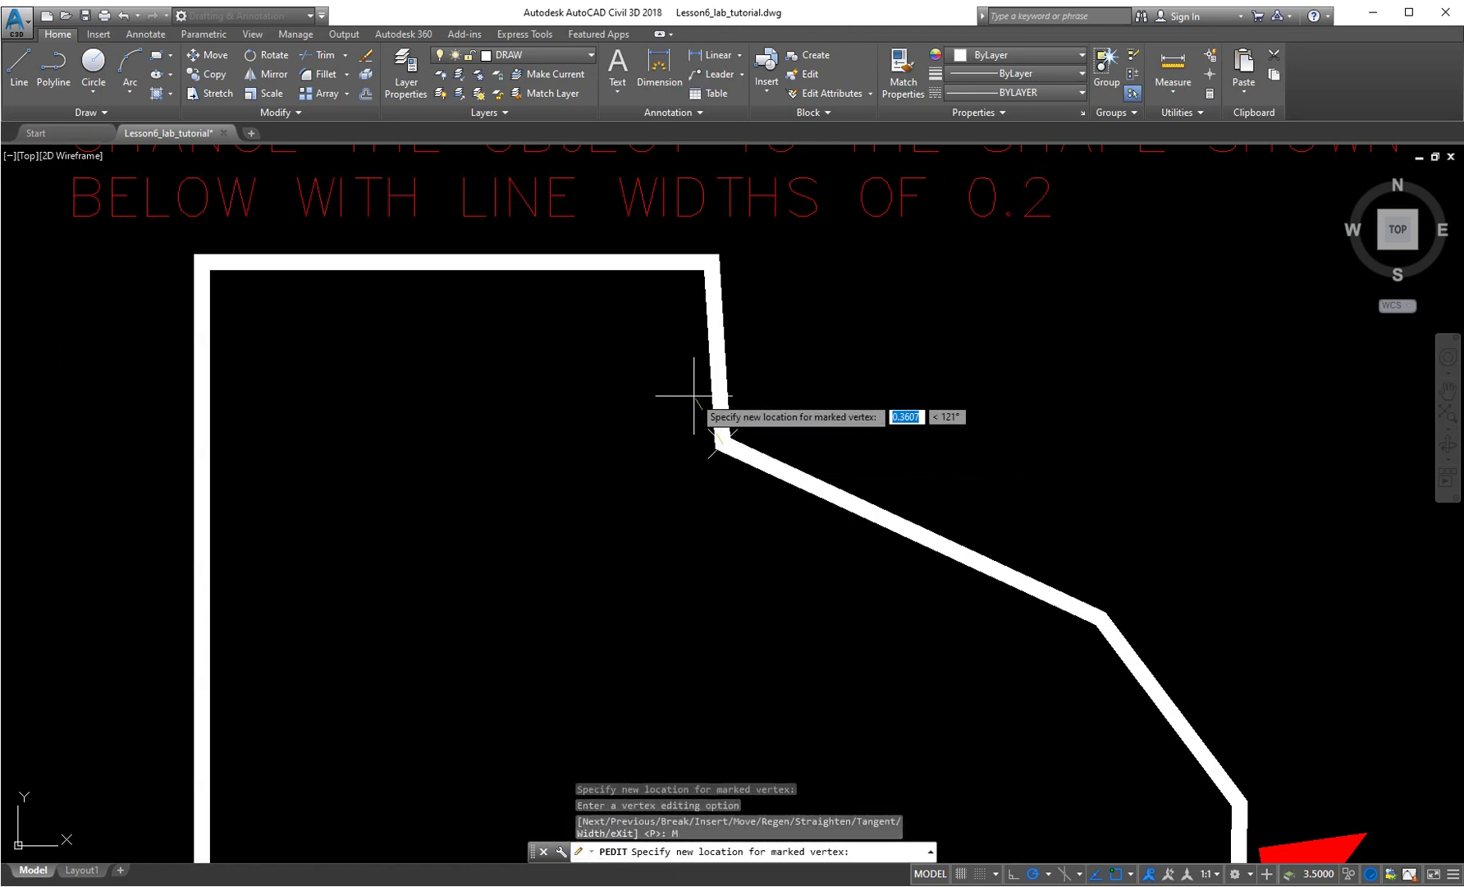
{"action": "left_click", "coordinate": [709, 443]}
- Move the previous kinked vertex onto the diagonal line, then exit and end PEDIT
{"action": "scroll", "coordinate": [895, 483], "scroll_direction": "down", "scroll_amount": 3}
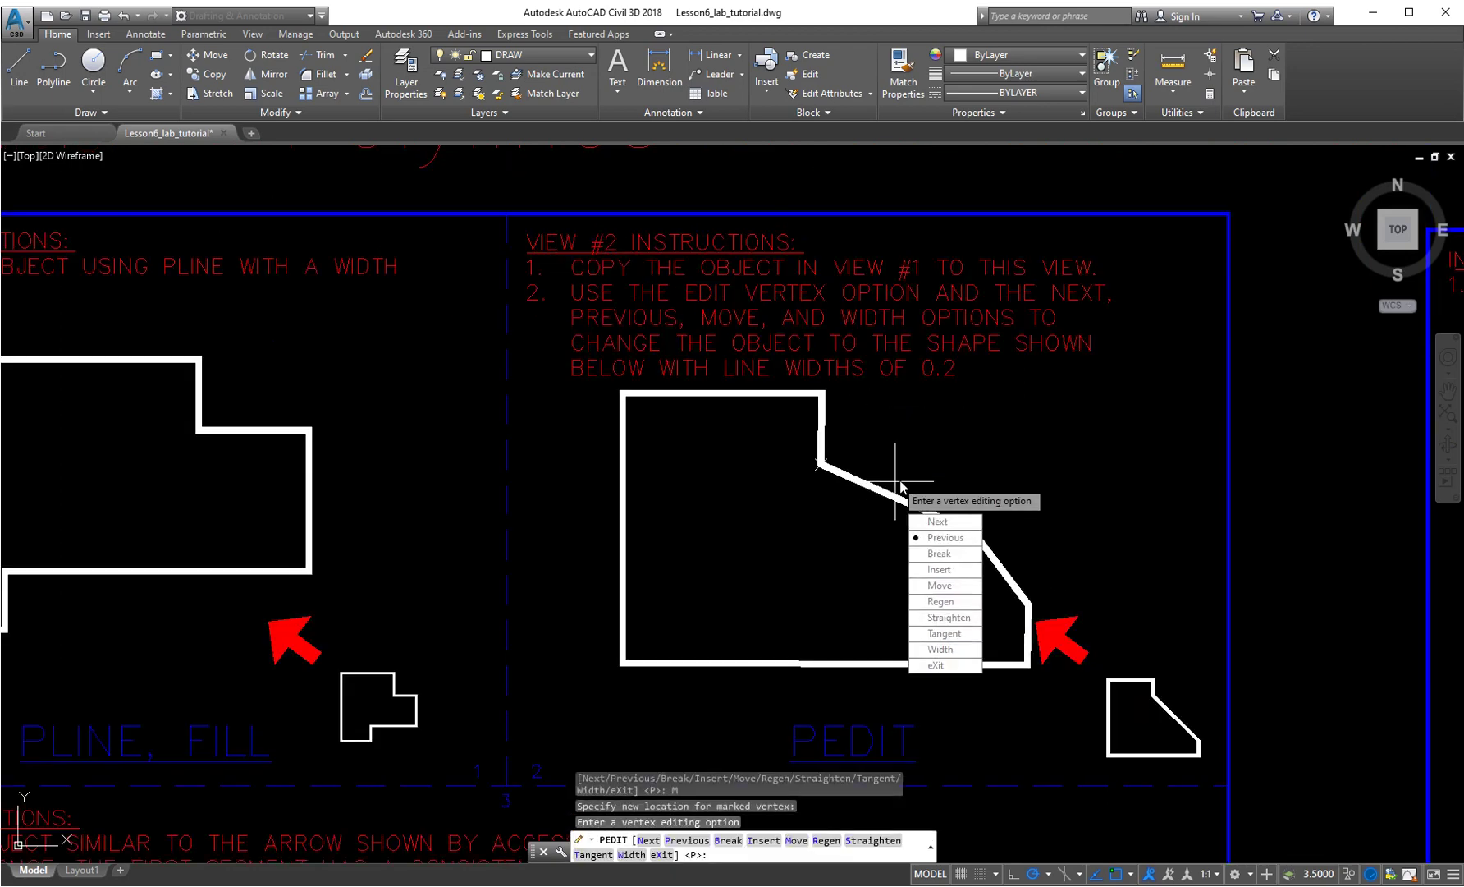
{"action": "left_click", "coordinate": [940, 536]}
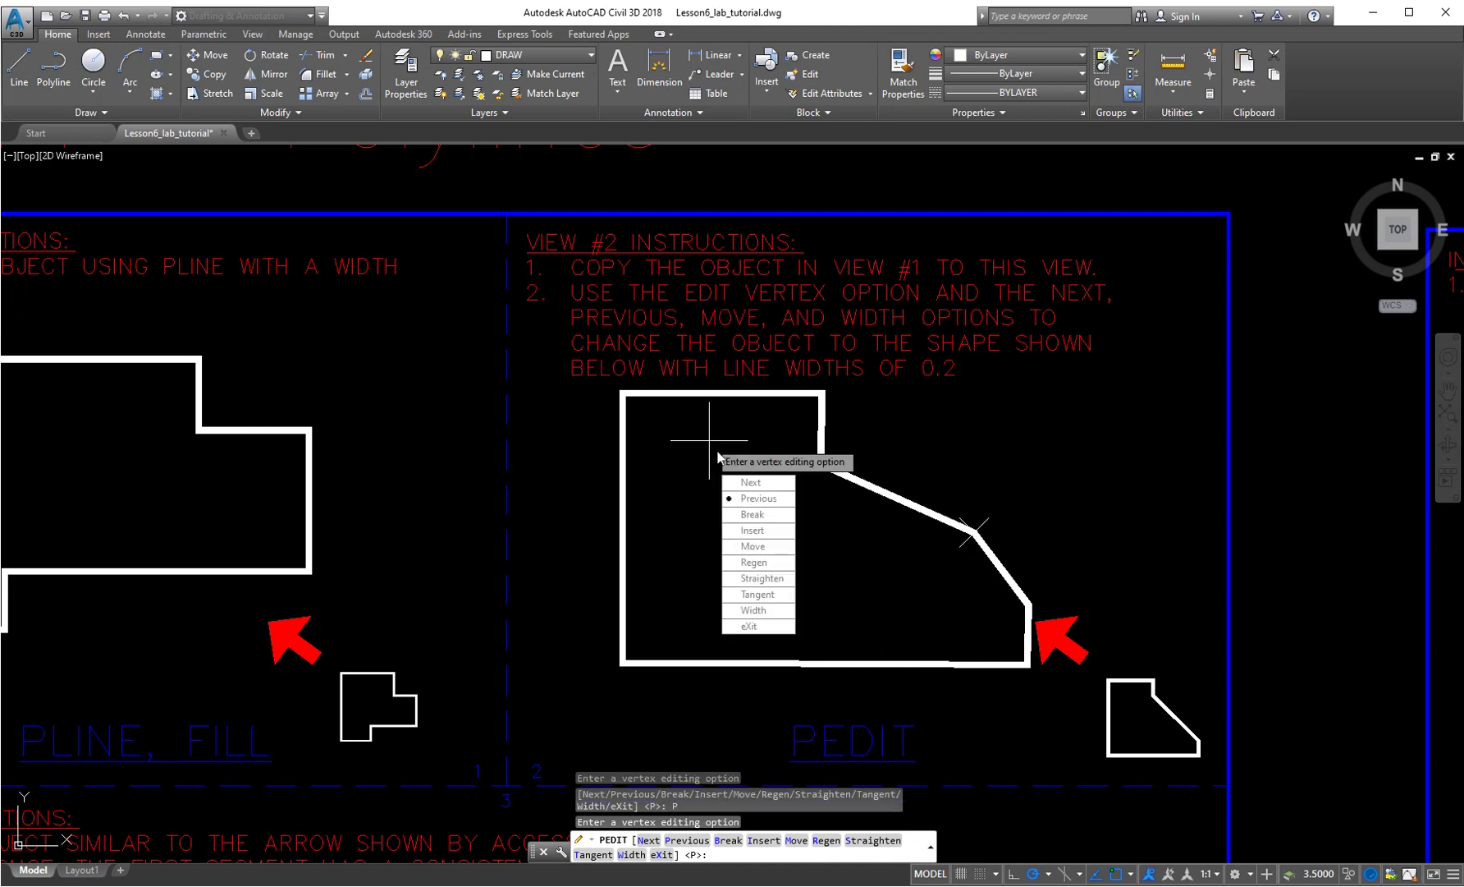
{"action": "key", "text": "Down"}
{"action": "key", "text": "Down"}
{"action": "key", "text": "Down"}
{"action": "key", "text": "Return"}
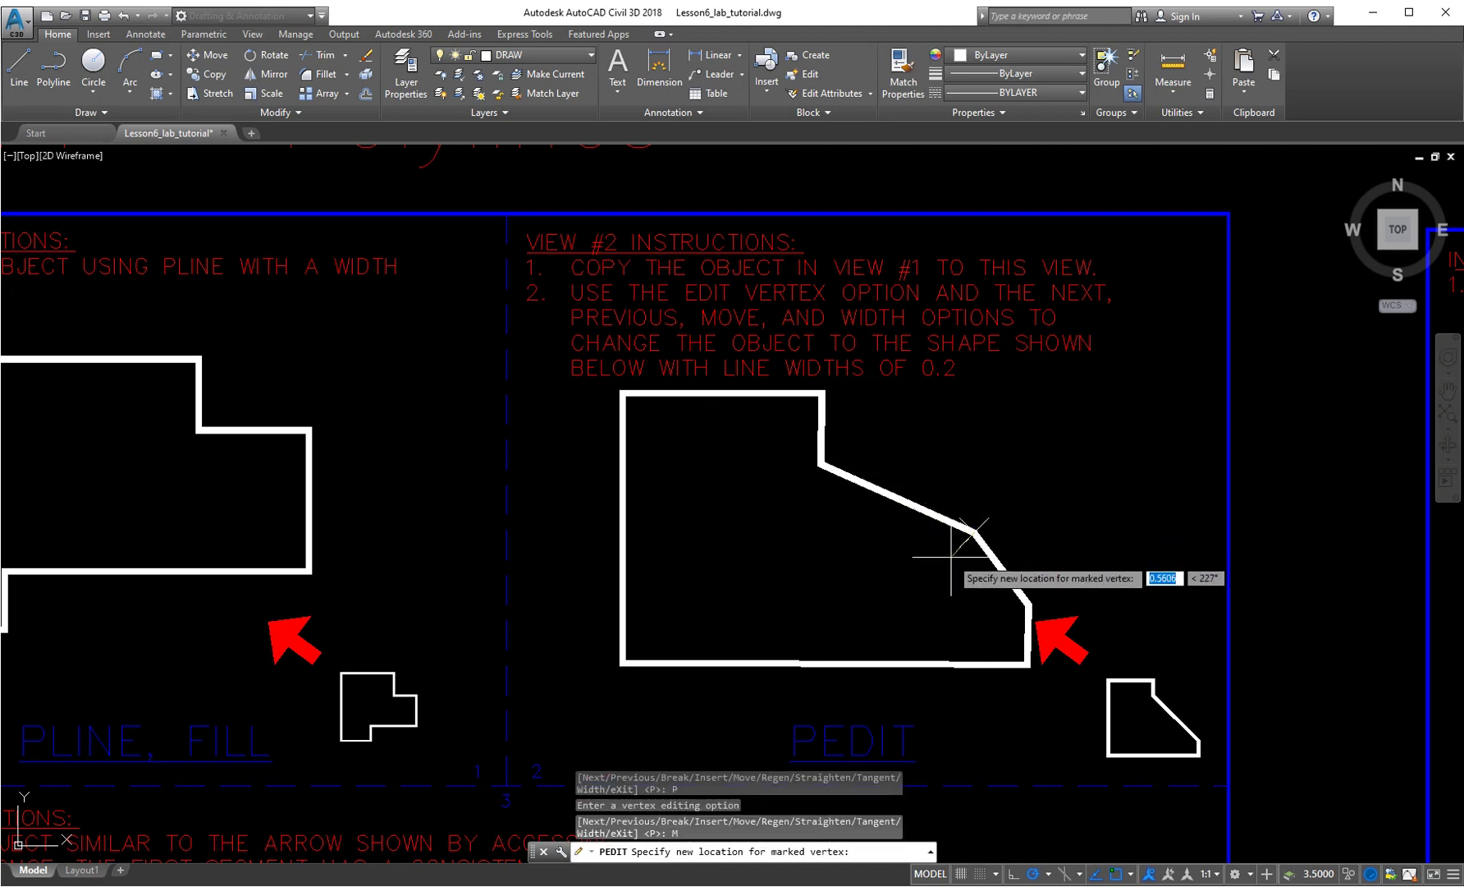
{"action": "left_click", "coordinate": [951, 559]}
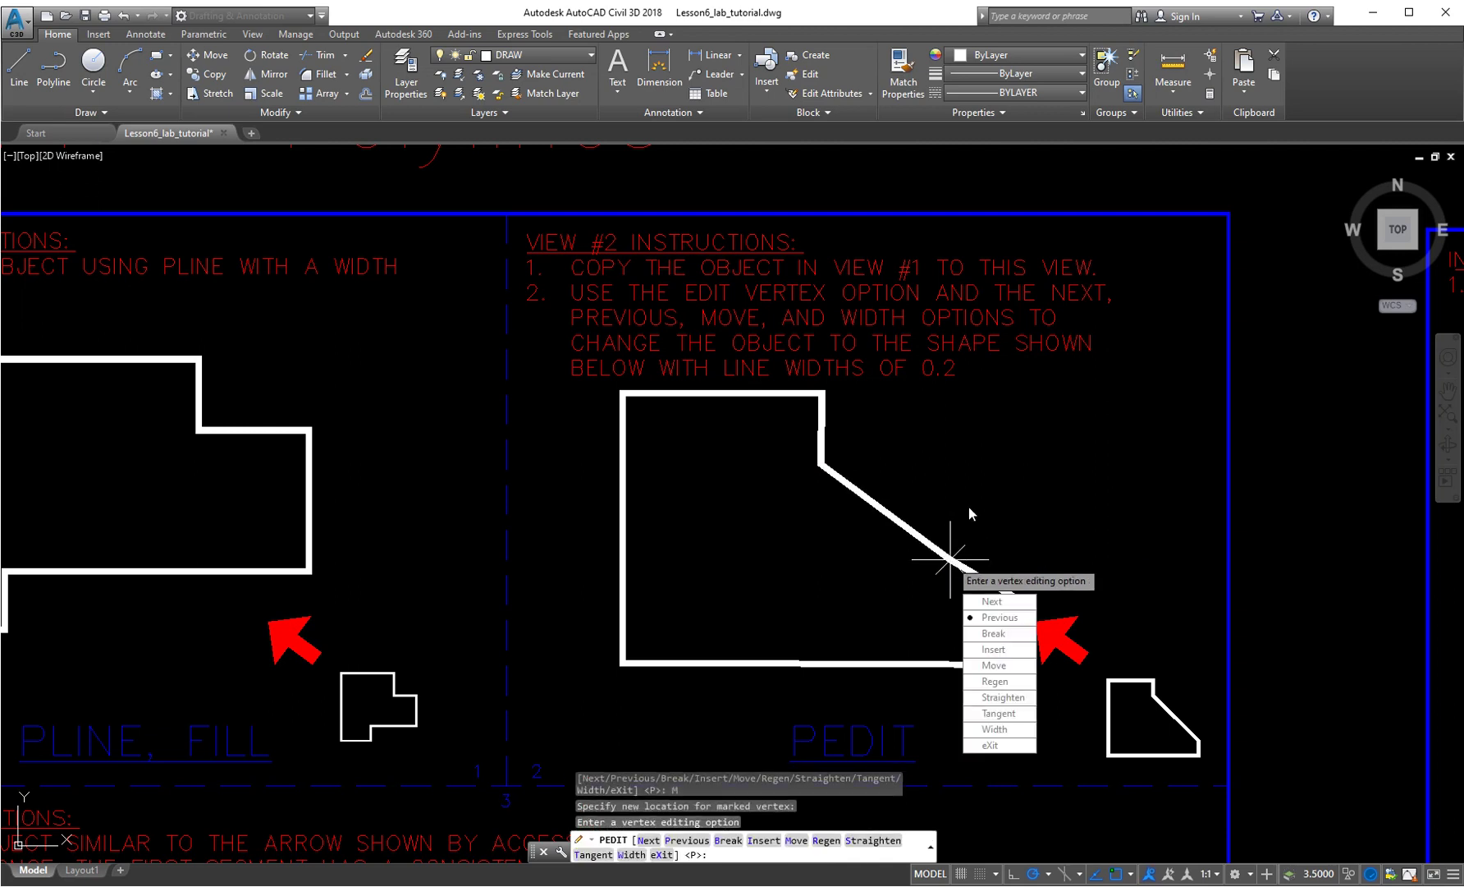
{"action": "left_click", "coordinate": [1008, 746]}
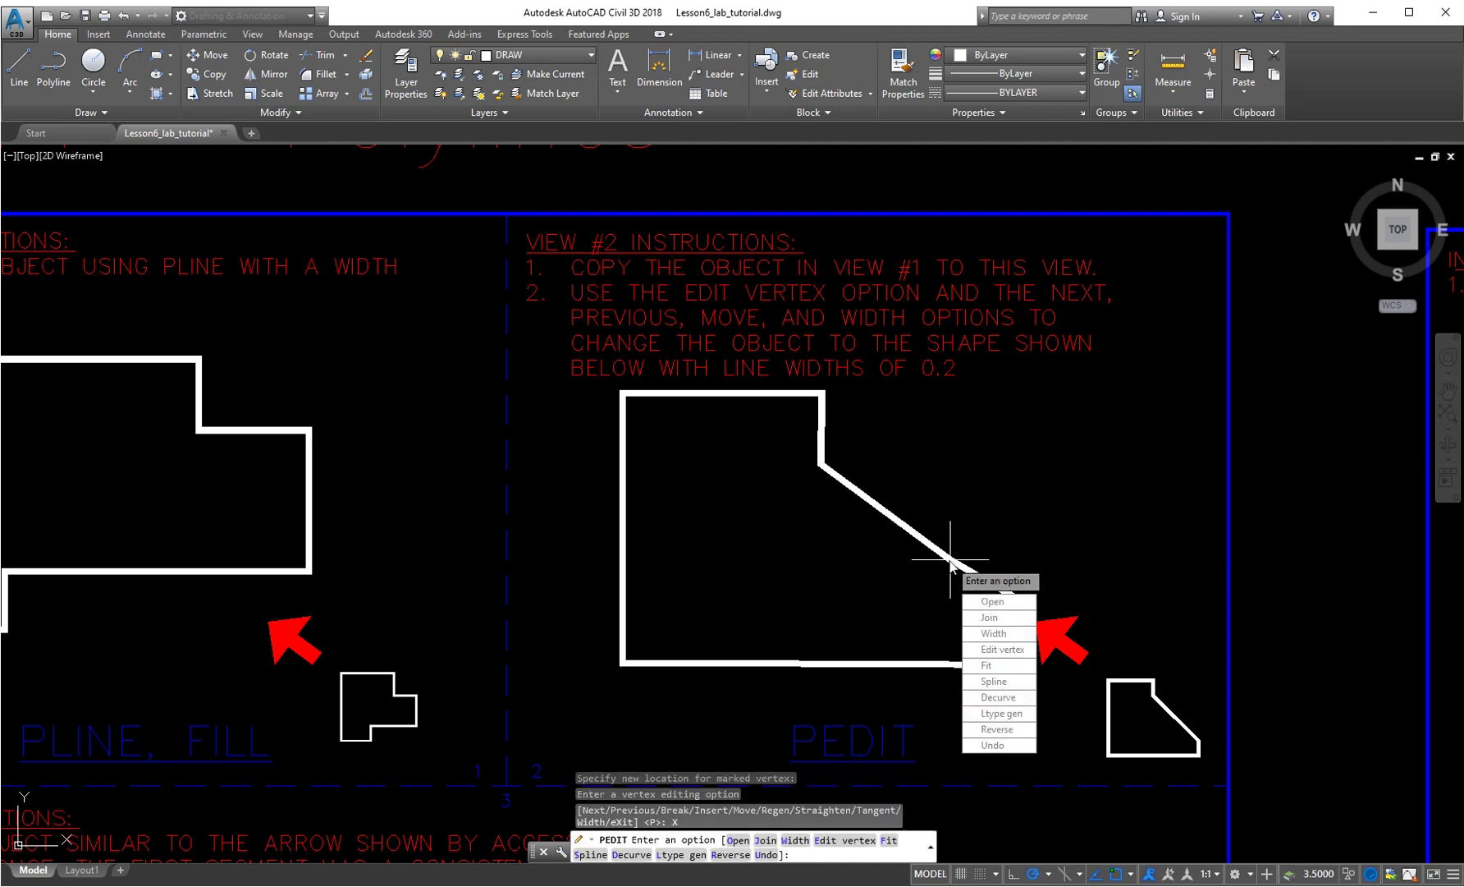
{"action": "key", "text": "Return"}
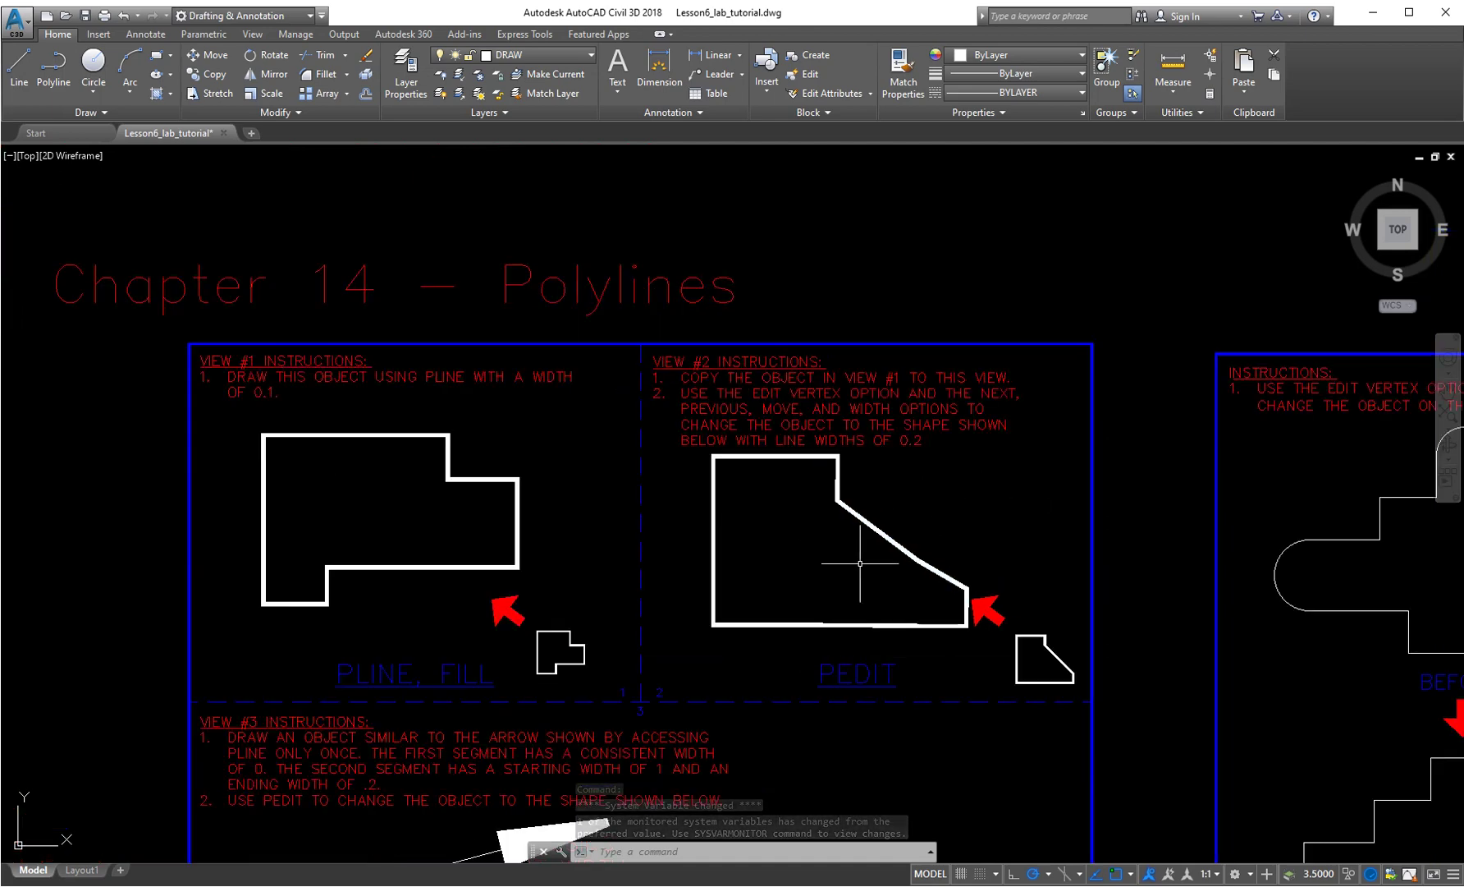
- Zoom out and pan down to bring View #3's arrow exercise into view
{"action": "scroll", "coordinate": [870, 554], "scroll_direction": "down", "scroll_amount": 2}
{"action": "middle_click_drag", "start_coordinate": [869, 621], "coordinate": [933, 381]}
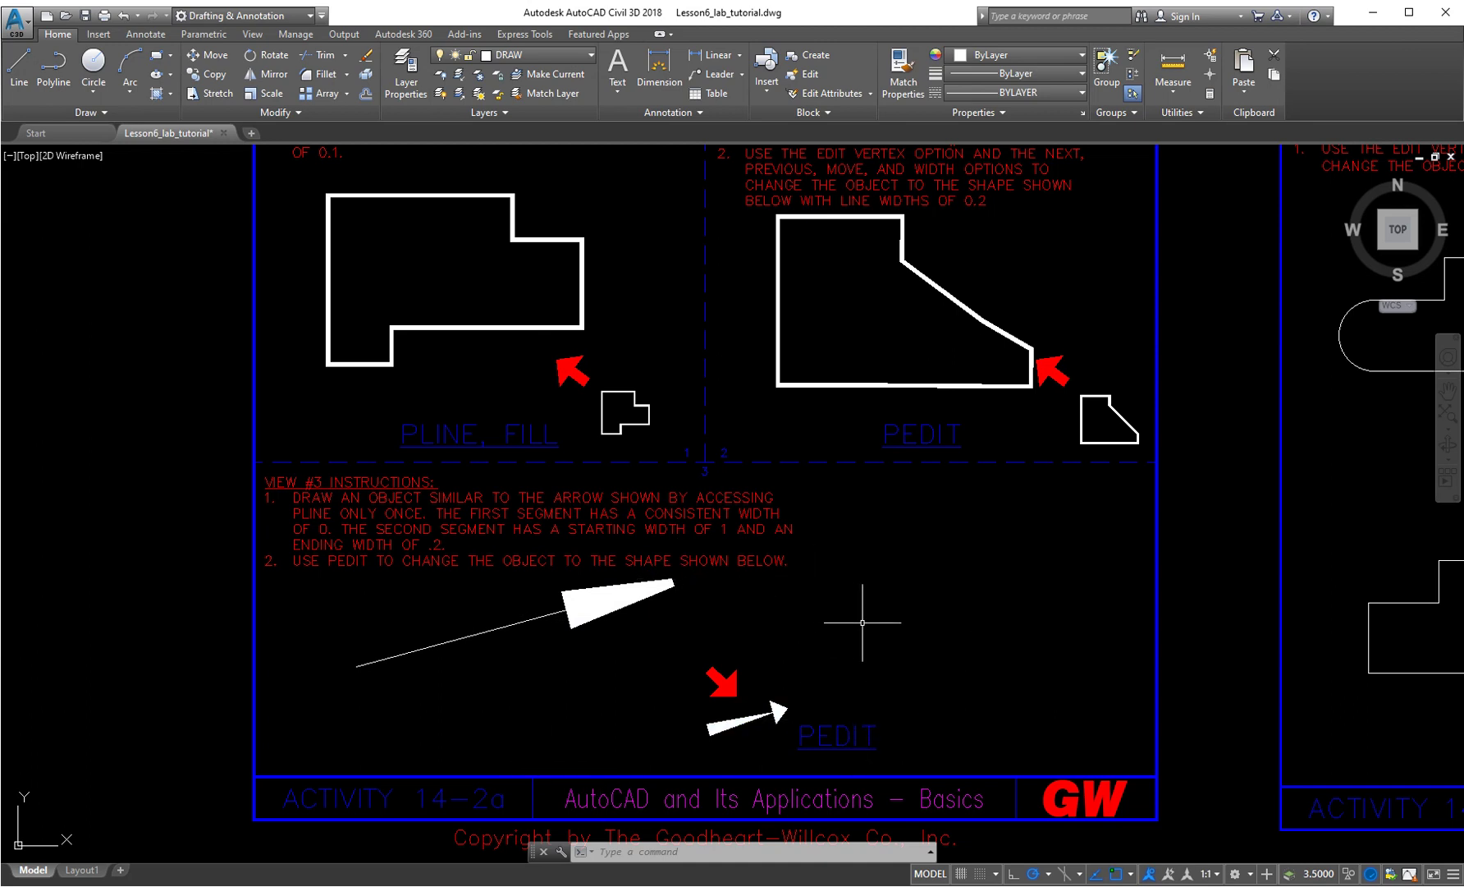
- Cancel the polyline mistakenly started with width 90 and restart PL for the arrow
{"action": "type", "text": "pline"}
{"action": "key", "text": "Return"}
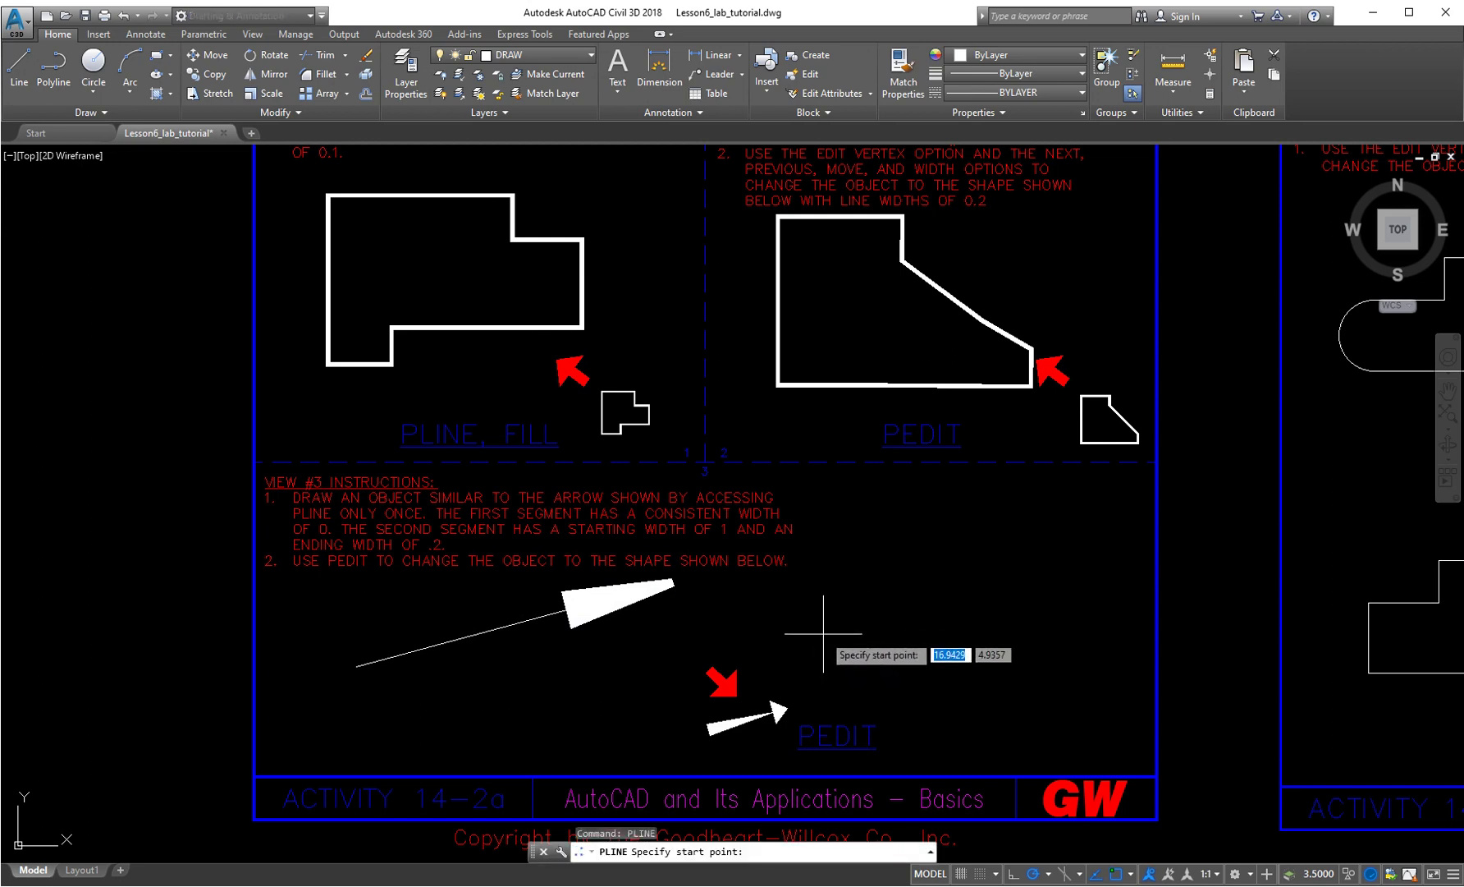
{"action": "left_click", "coordinate": [825, 634]}
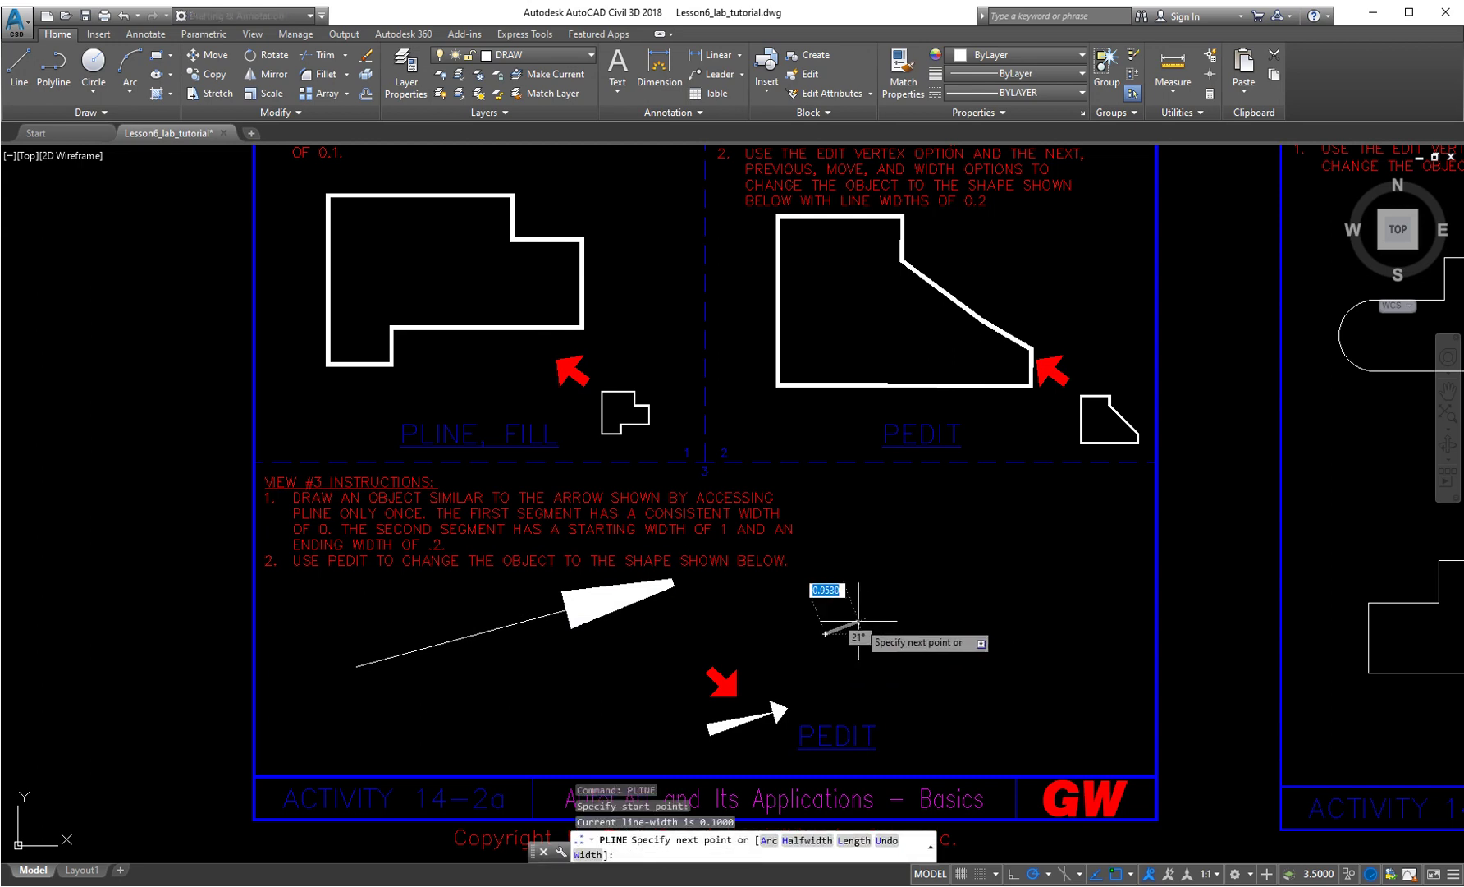
{"action": "left_click", "coordinate": [588, 854]}
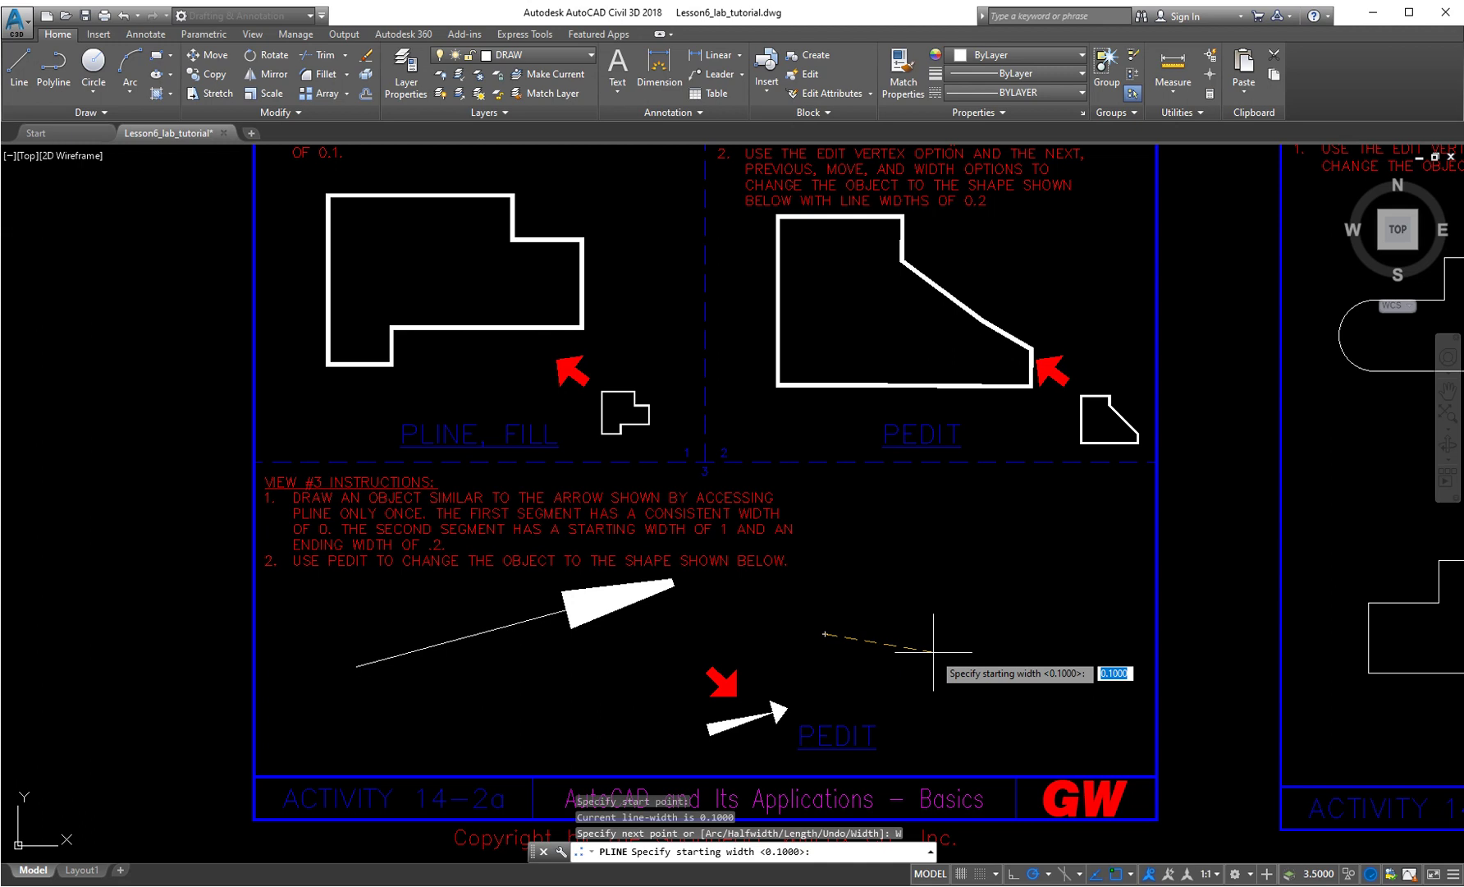
{"action": "type", "text": "90"}
{"action": "key", "text": "Return"}
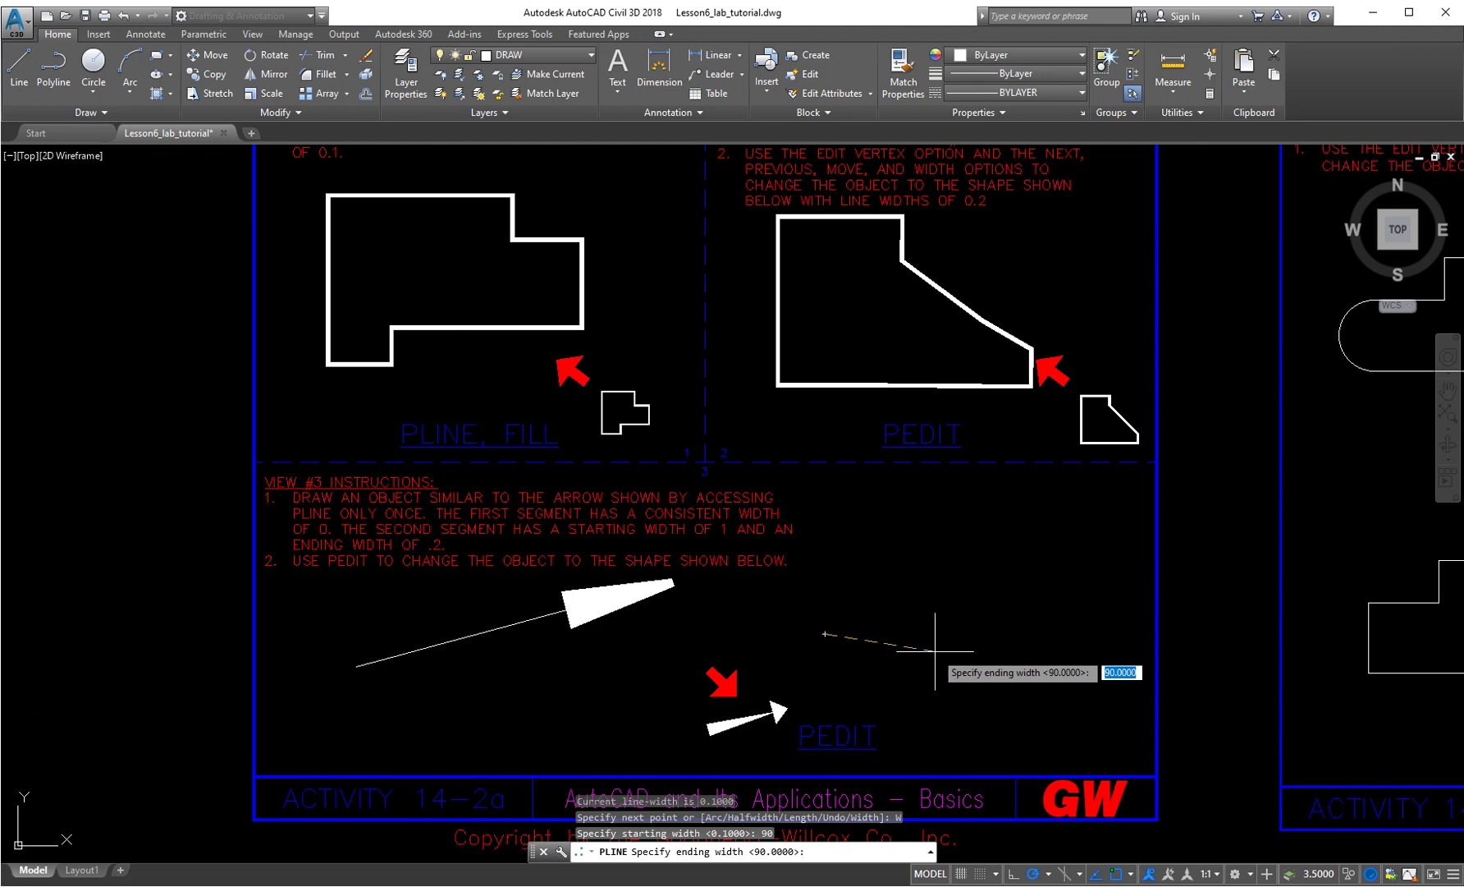
{"action": "key", "text": "Escape"}
{"action": "key", "text": "Escape"}
{"action": "key", "text": "Escape"}
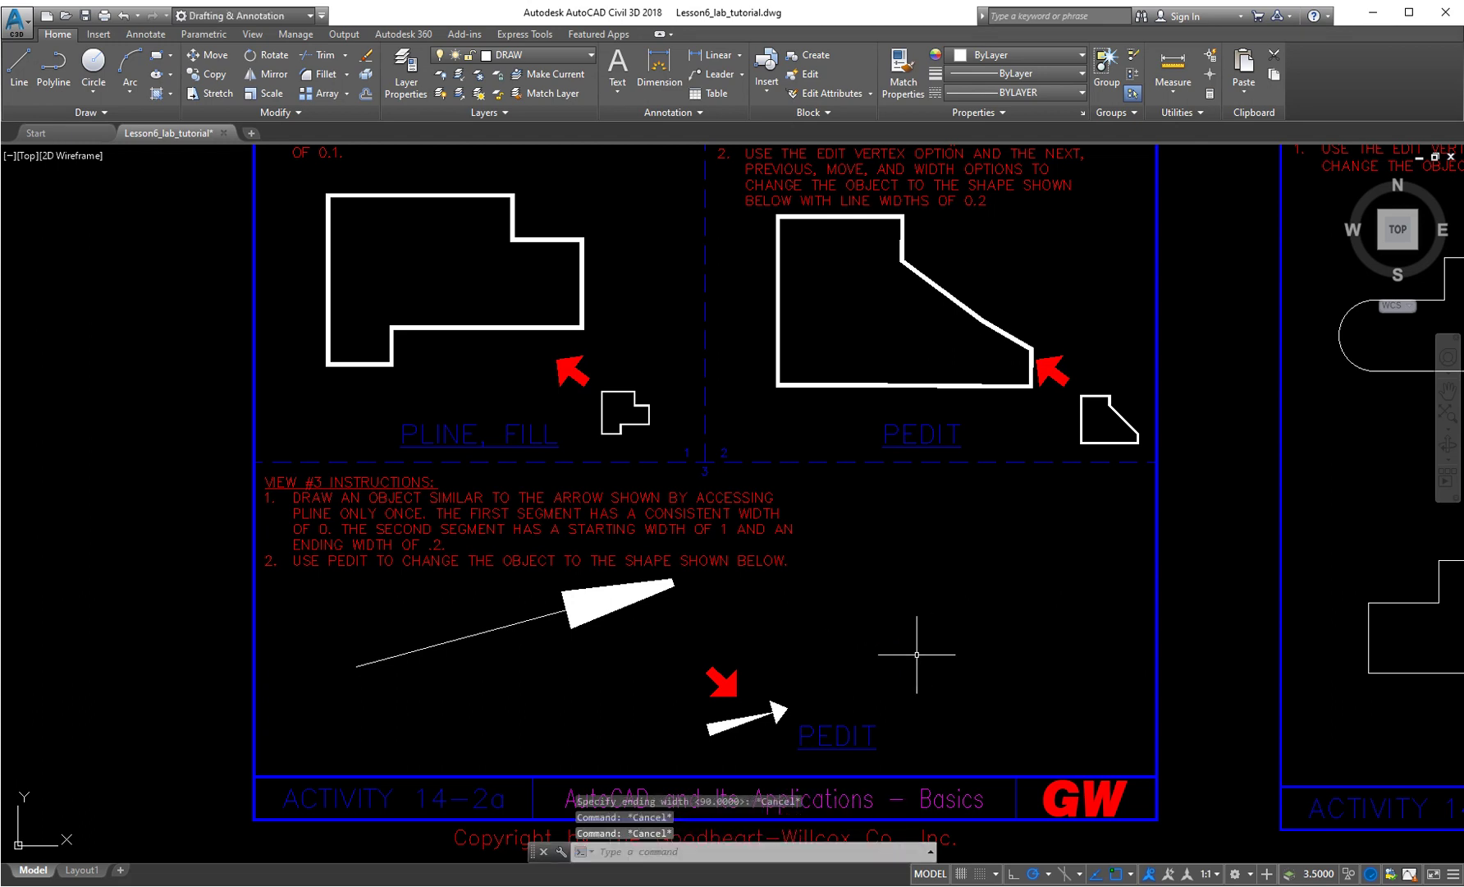
{"action": "type", "text": "pli"}
{"action": "key", "text": "Return"}
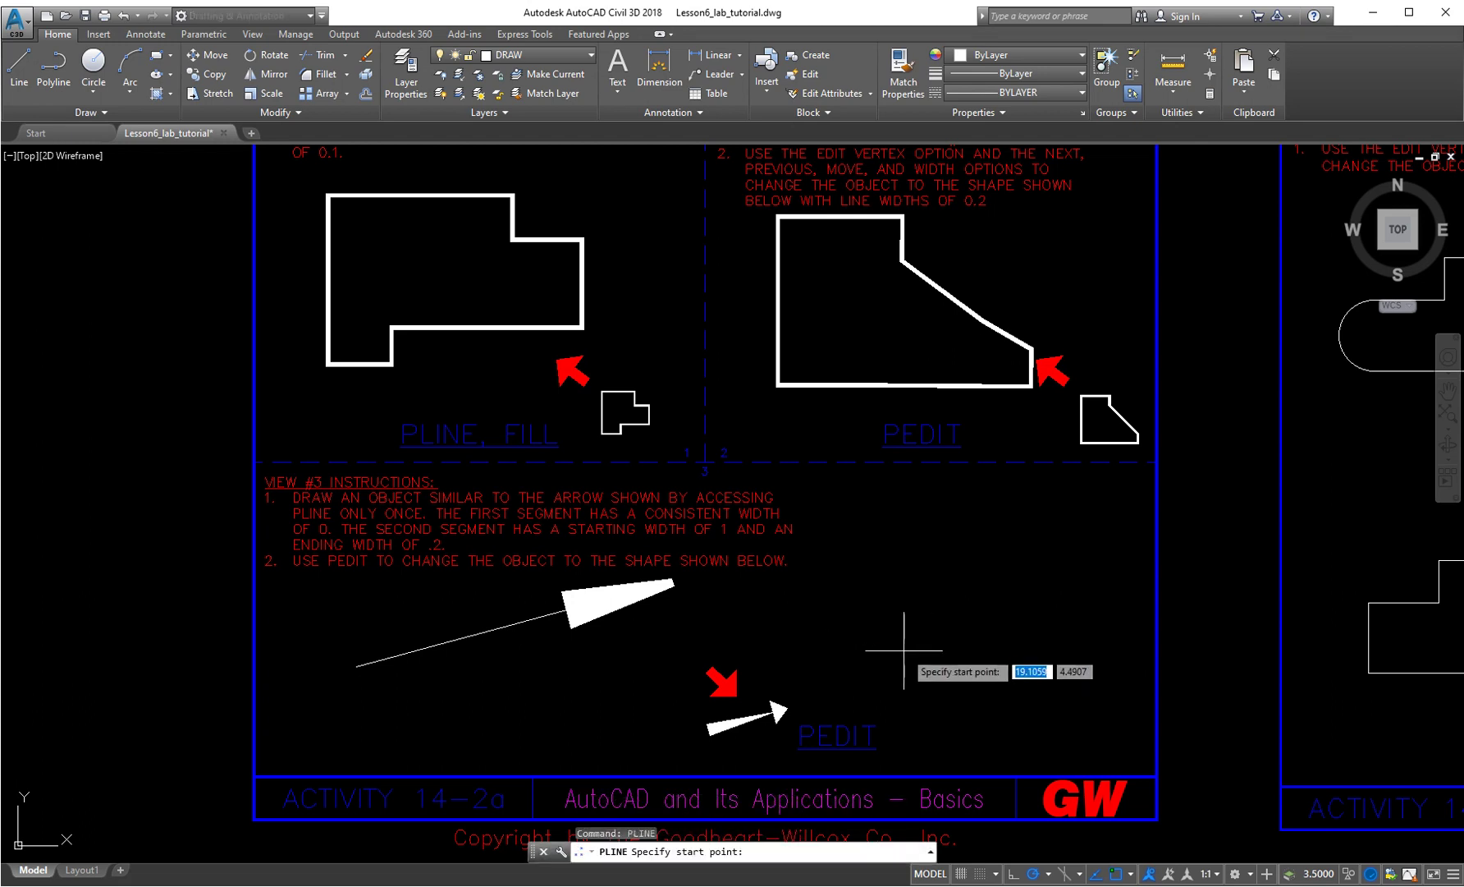
- Draw the arrow's thin shaft segment with start and end width 0
{"action": "left_click", "coordinate": [813, 632]}
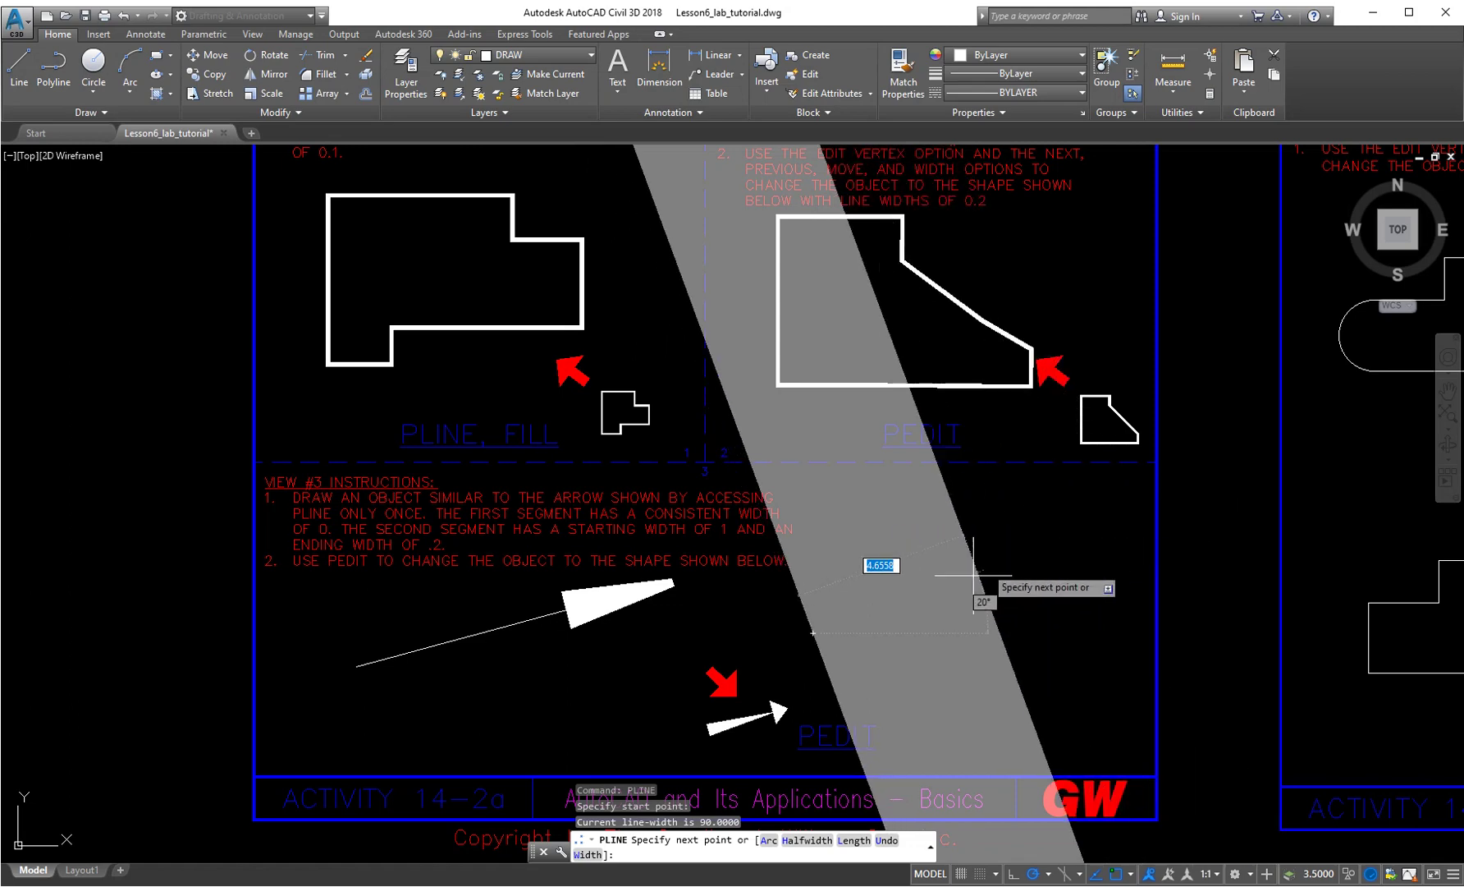
{"action": "type", "text": "w"}
{"action": "key", "text": "Return"}
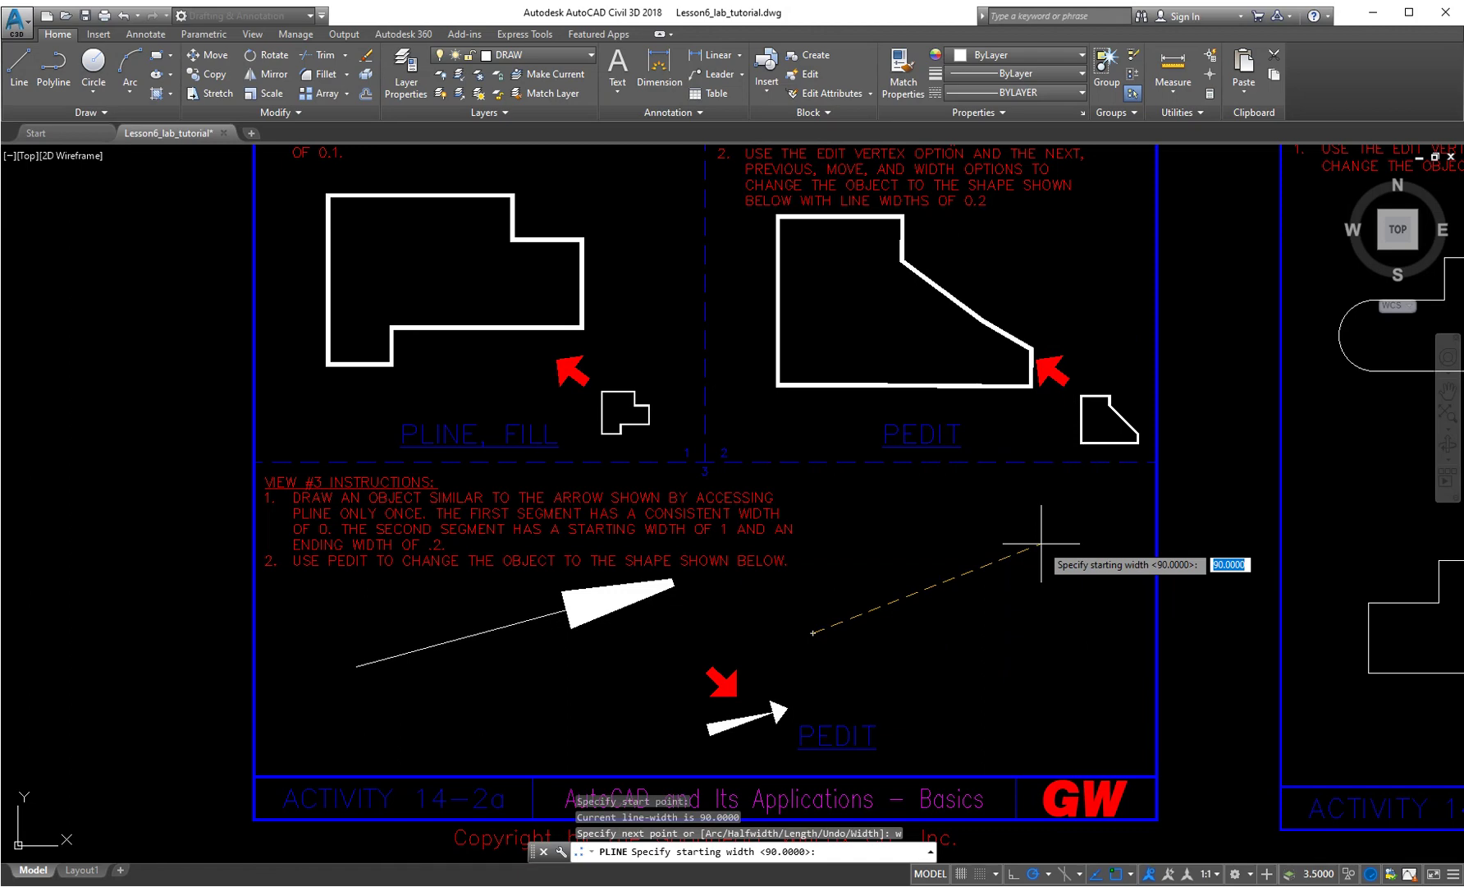
{"action": "type", "text": "0"}
{"action": "key", "text": "Return"}
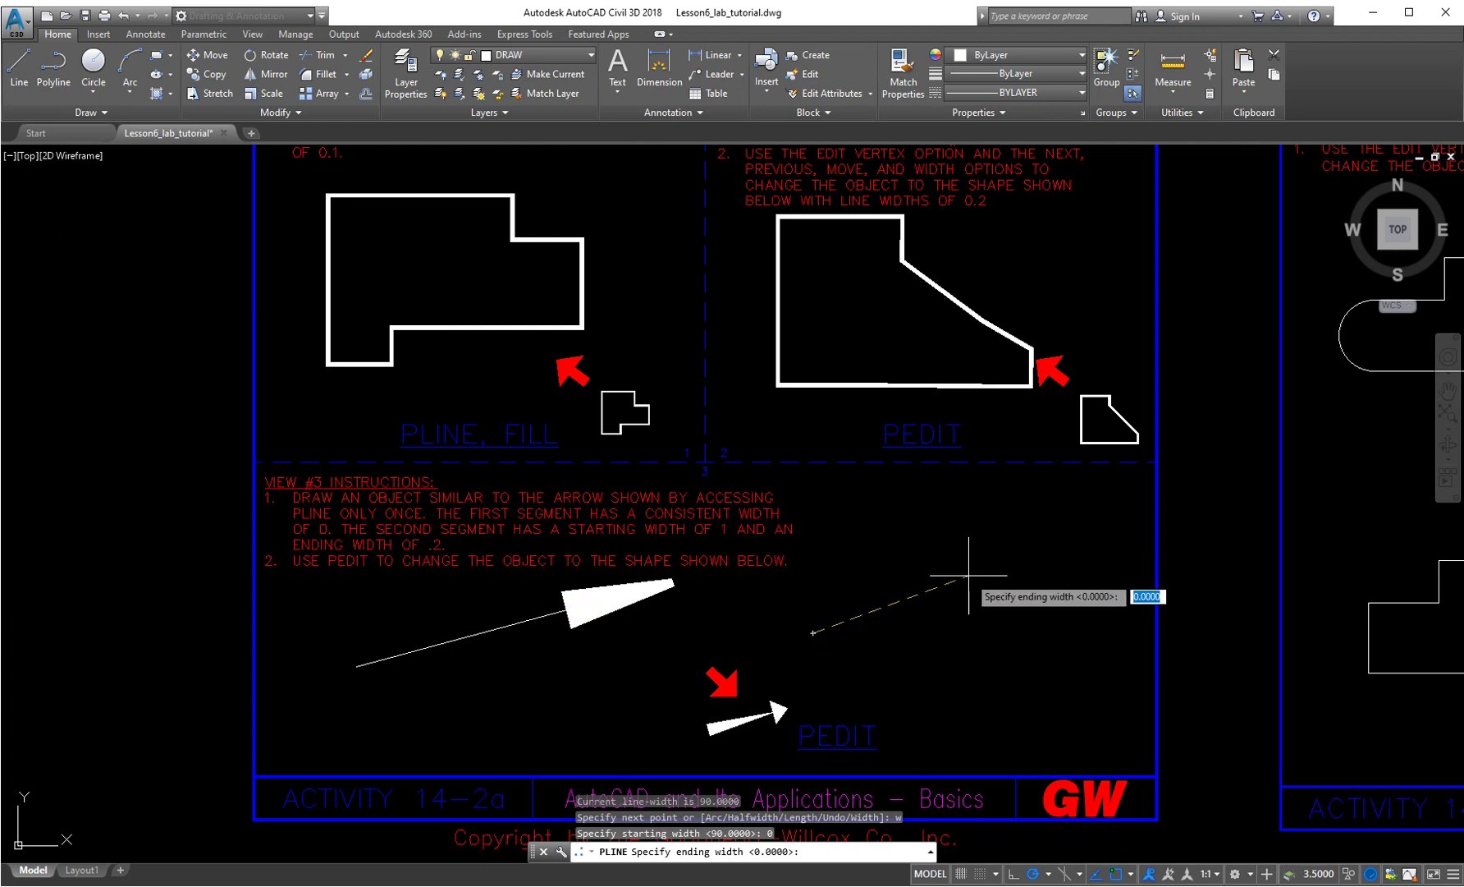
{"action": "key", "text": "Return"}
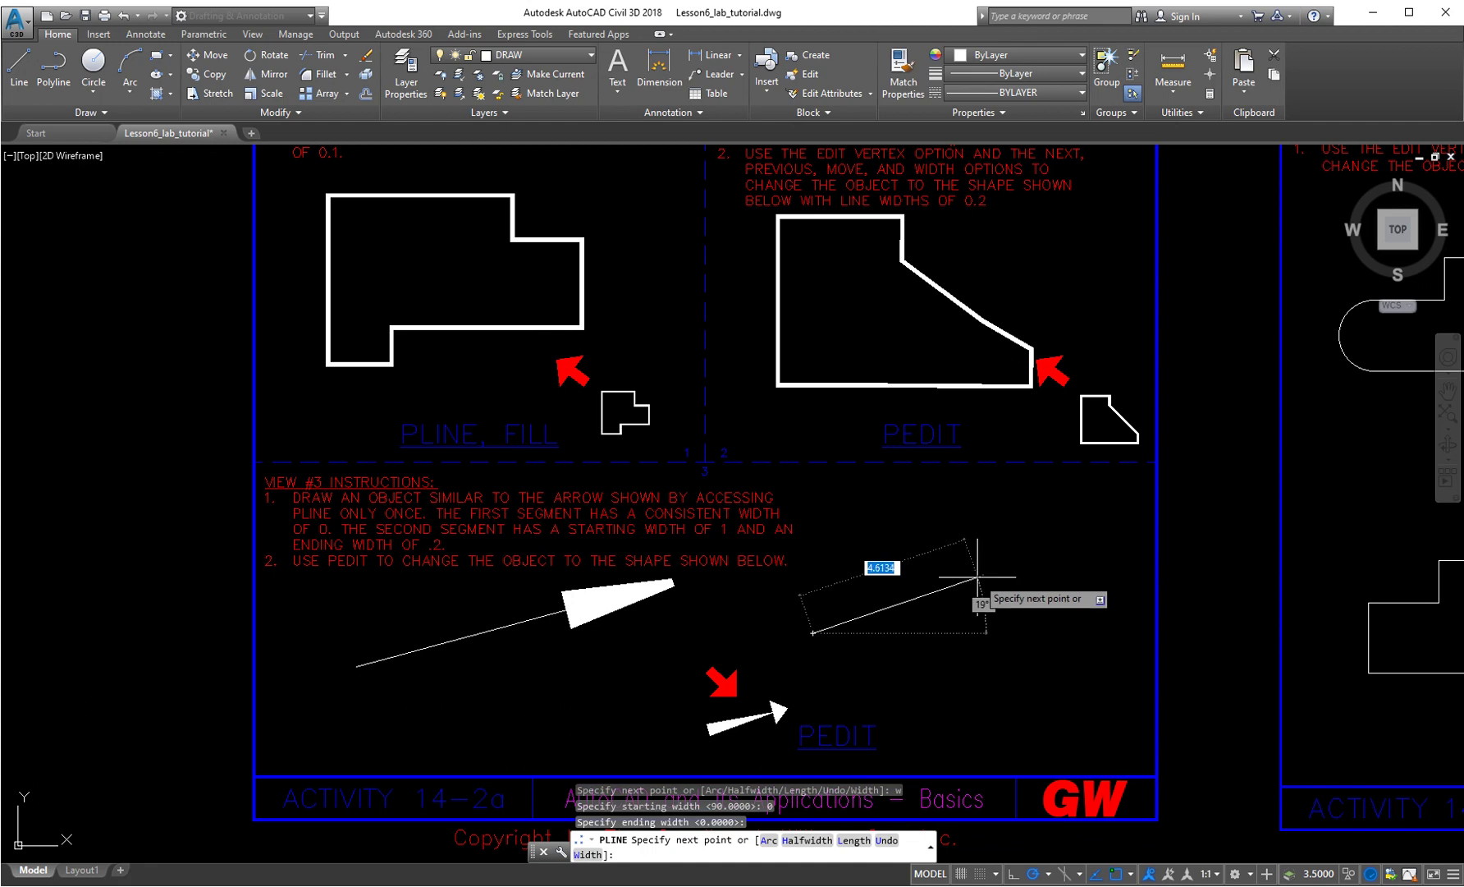
{"action": "left_click", "coordinate": [978, 577]}
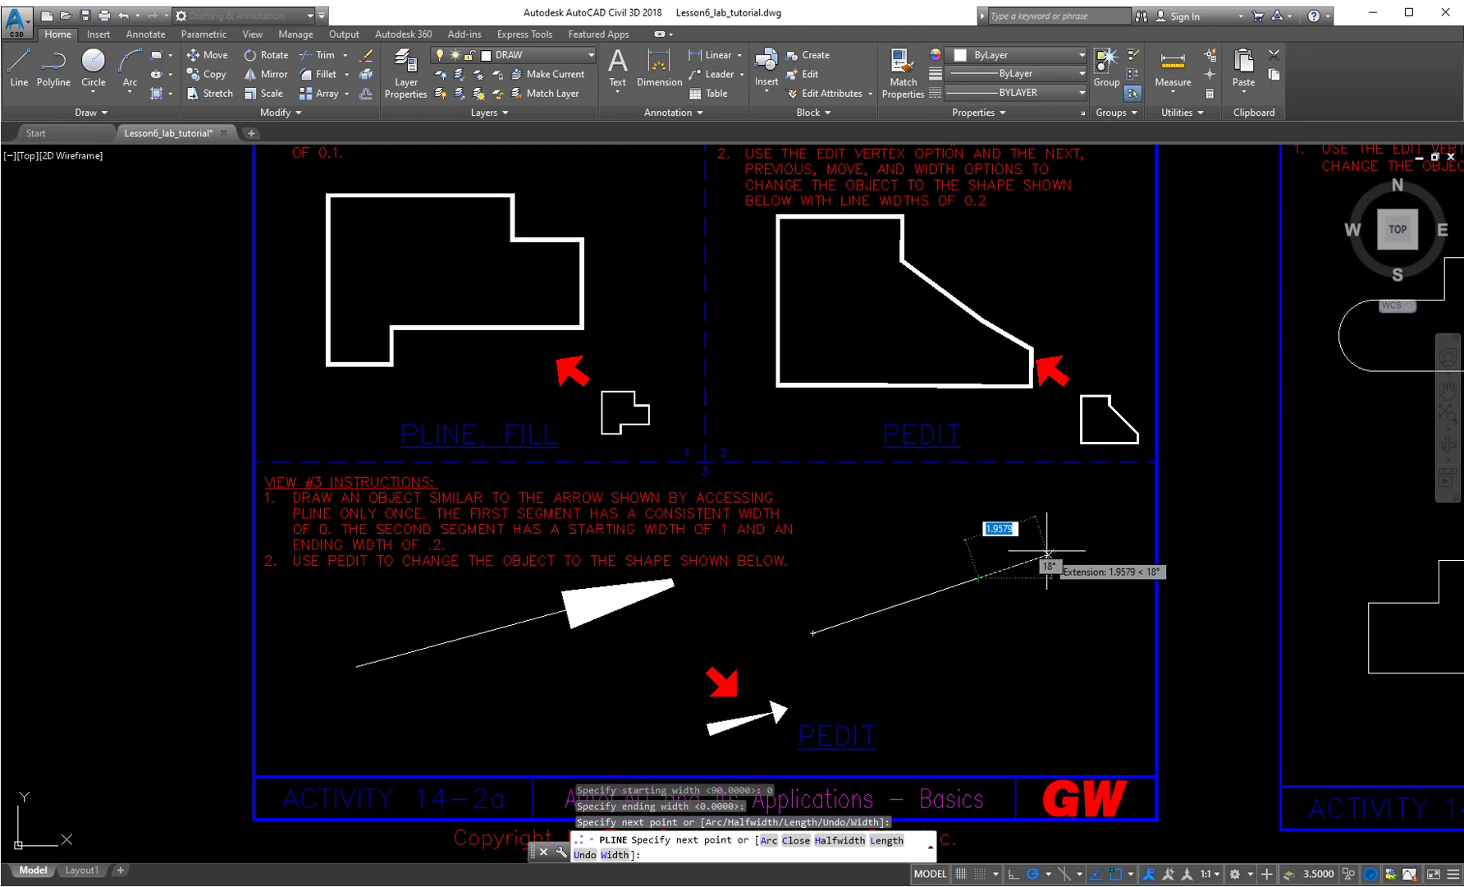
- Set the next segment's width to taper from 1 to .2 and draw the wedge head
{"action": "type", "text": "w"}
{"action": "key", "text": "Return"}
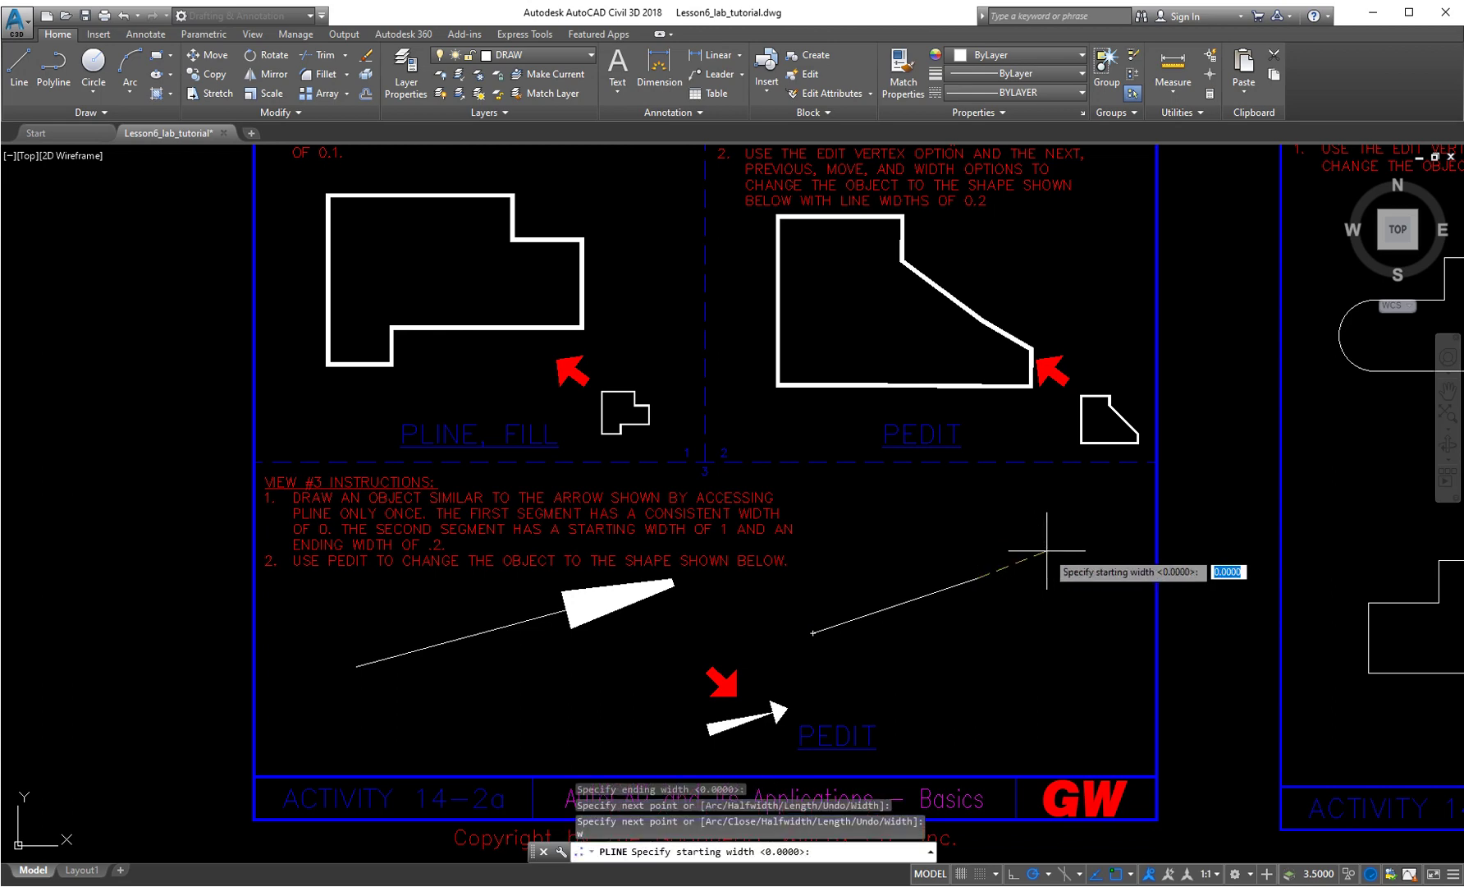
{"action": "type", "text": "1"}
{"action": "key", "text": "Return"}
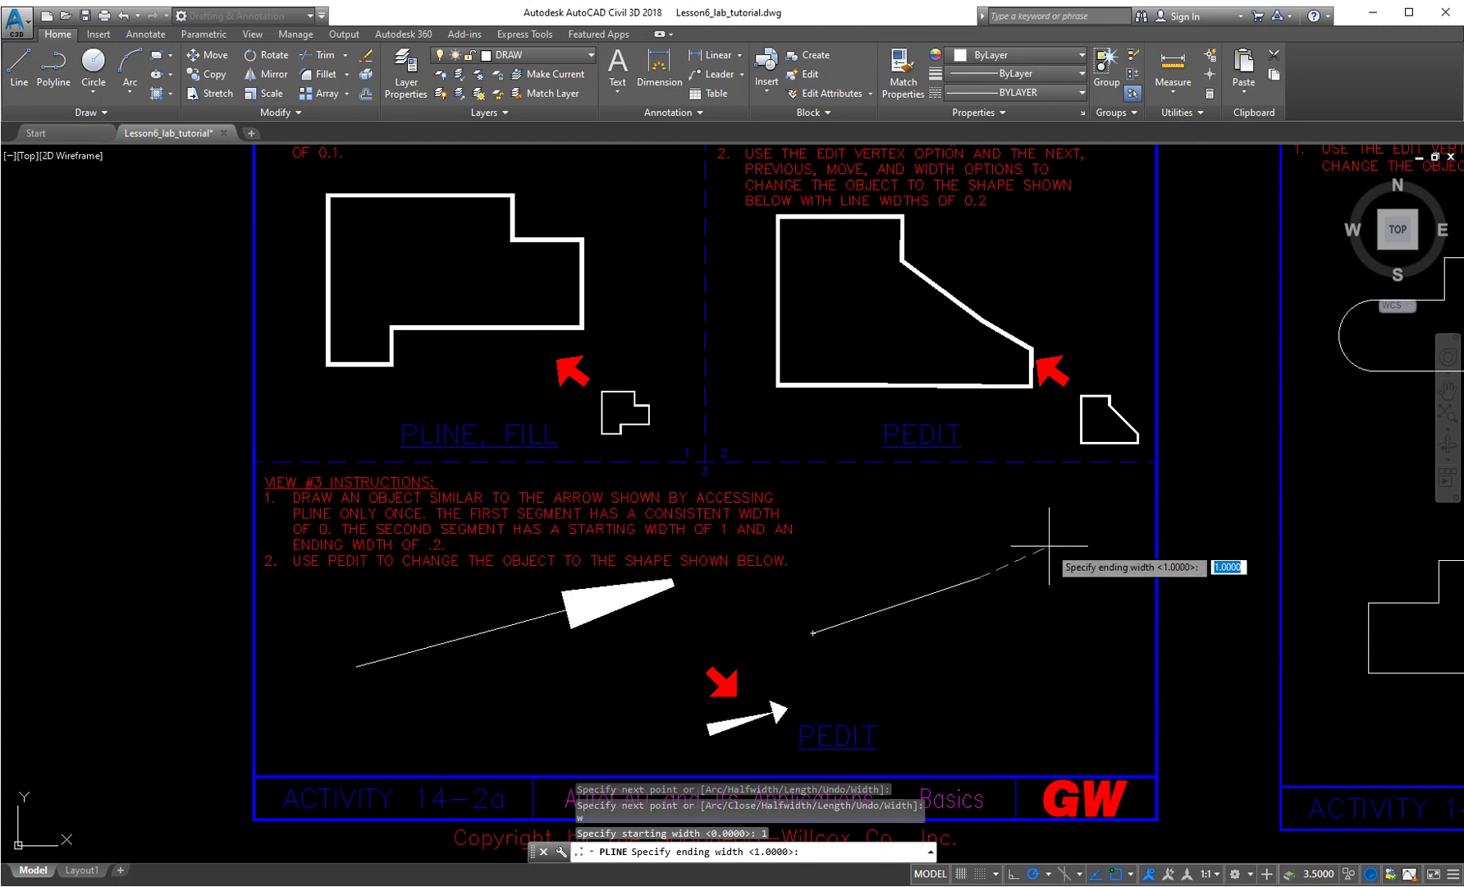
{"action": "type", "text": ".2"}
{"action": "key", "text": "Return"}
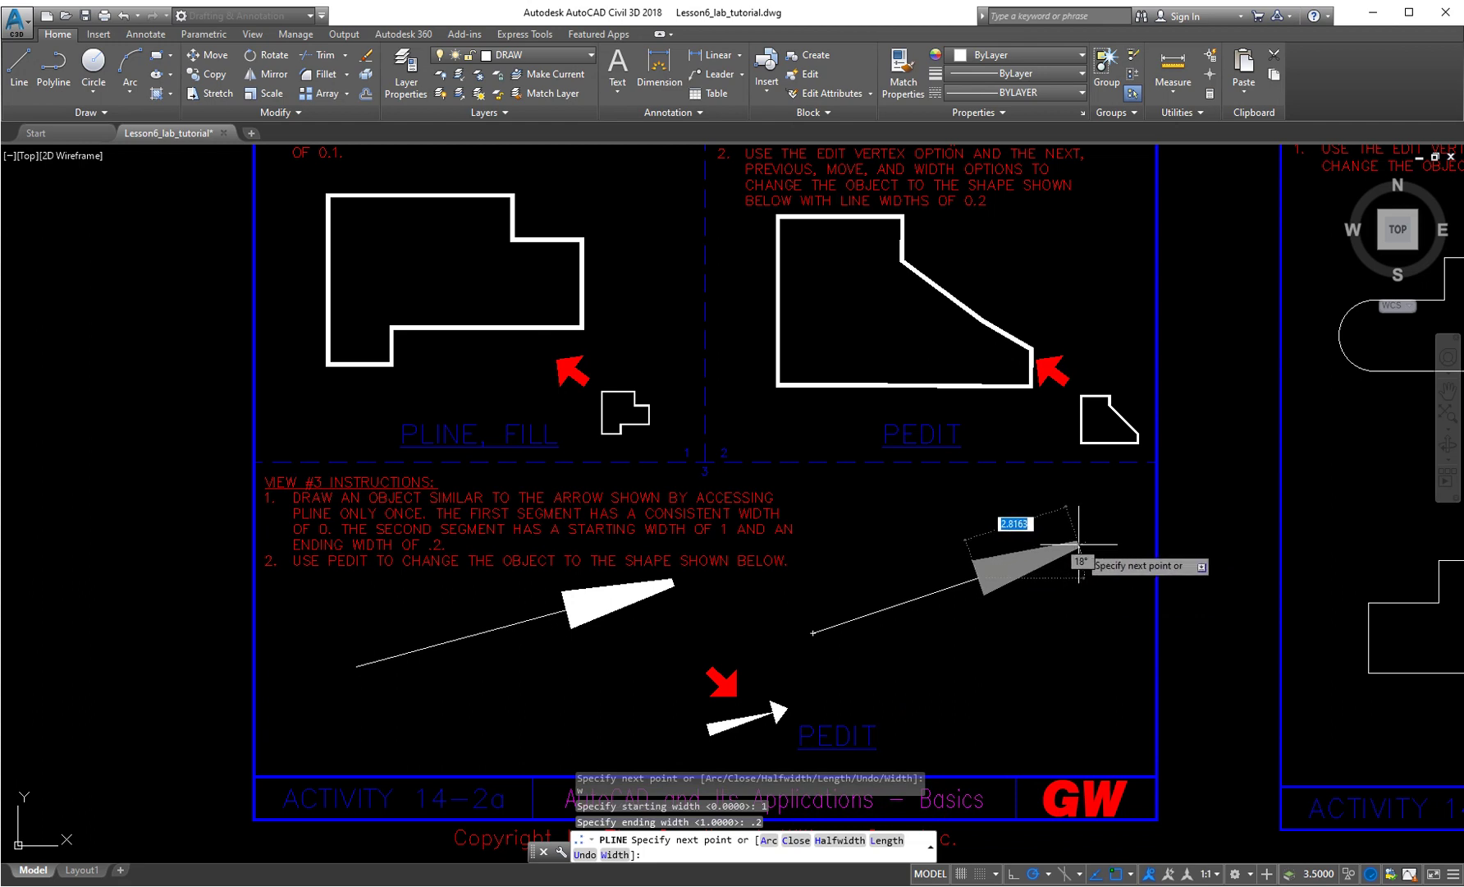
{"action": "left_click", "coordinate": [1081, 544]}
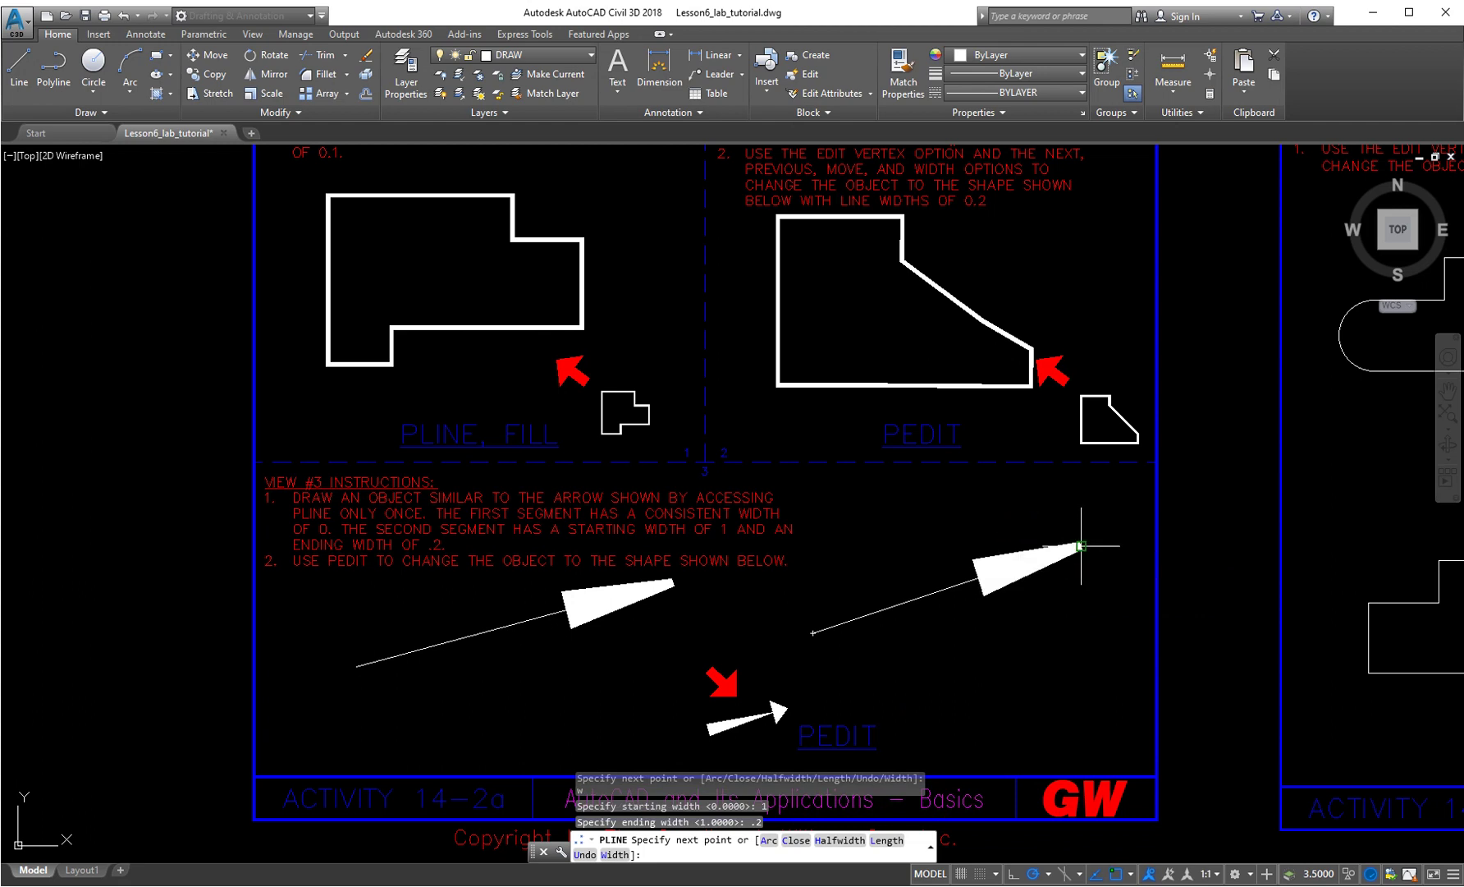
- End the arrow polyline, then start a PEDIT width change on it and cancel it
{"action": "key", "text": "Escape"}
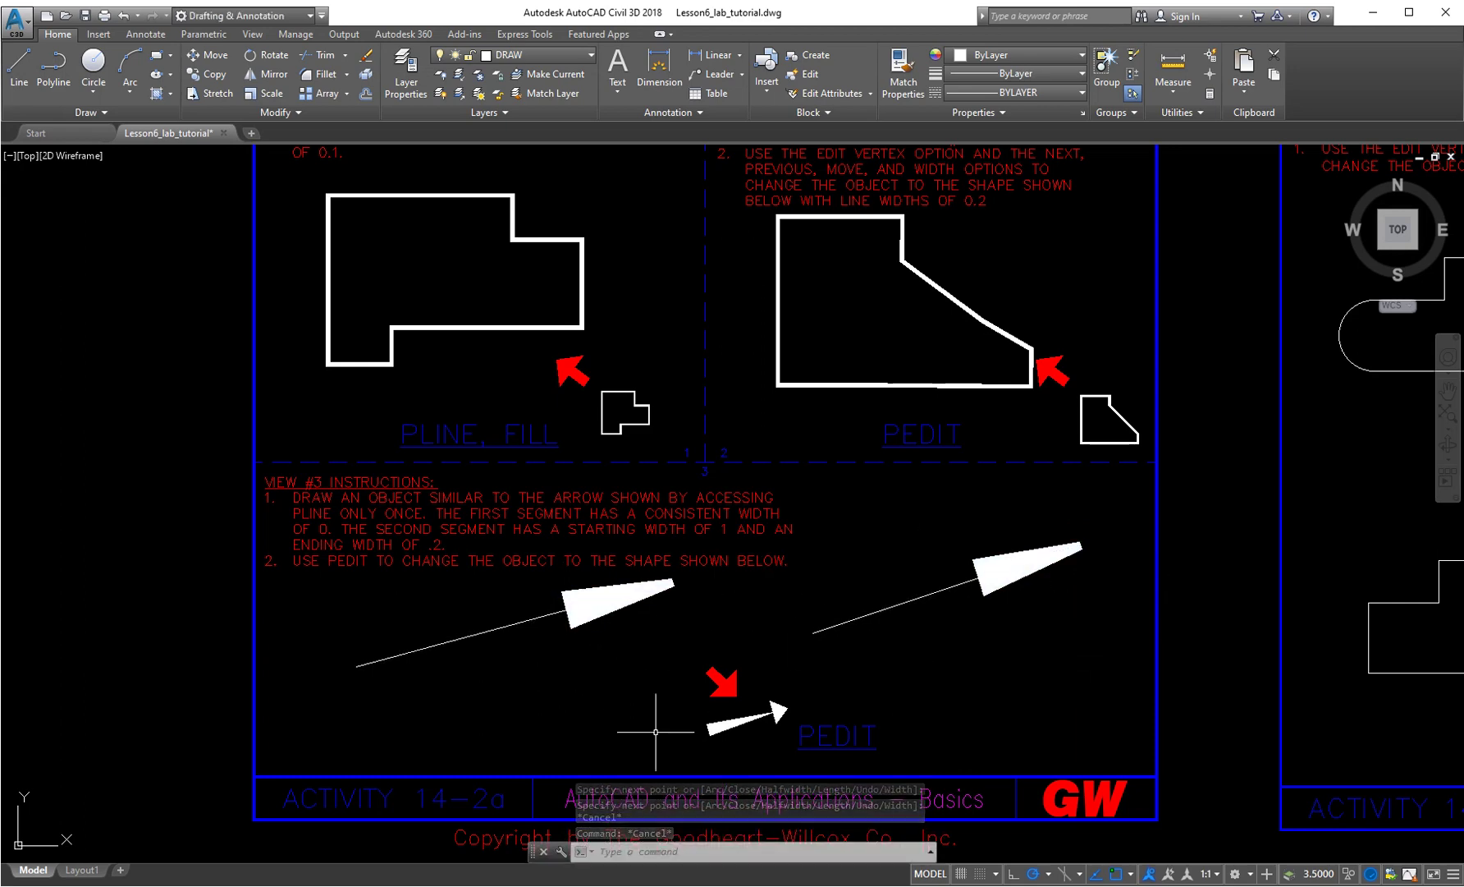
{"action": "key", "text": "Escape"}
{"action": "key", "text": "Escape"}
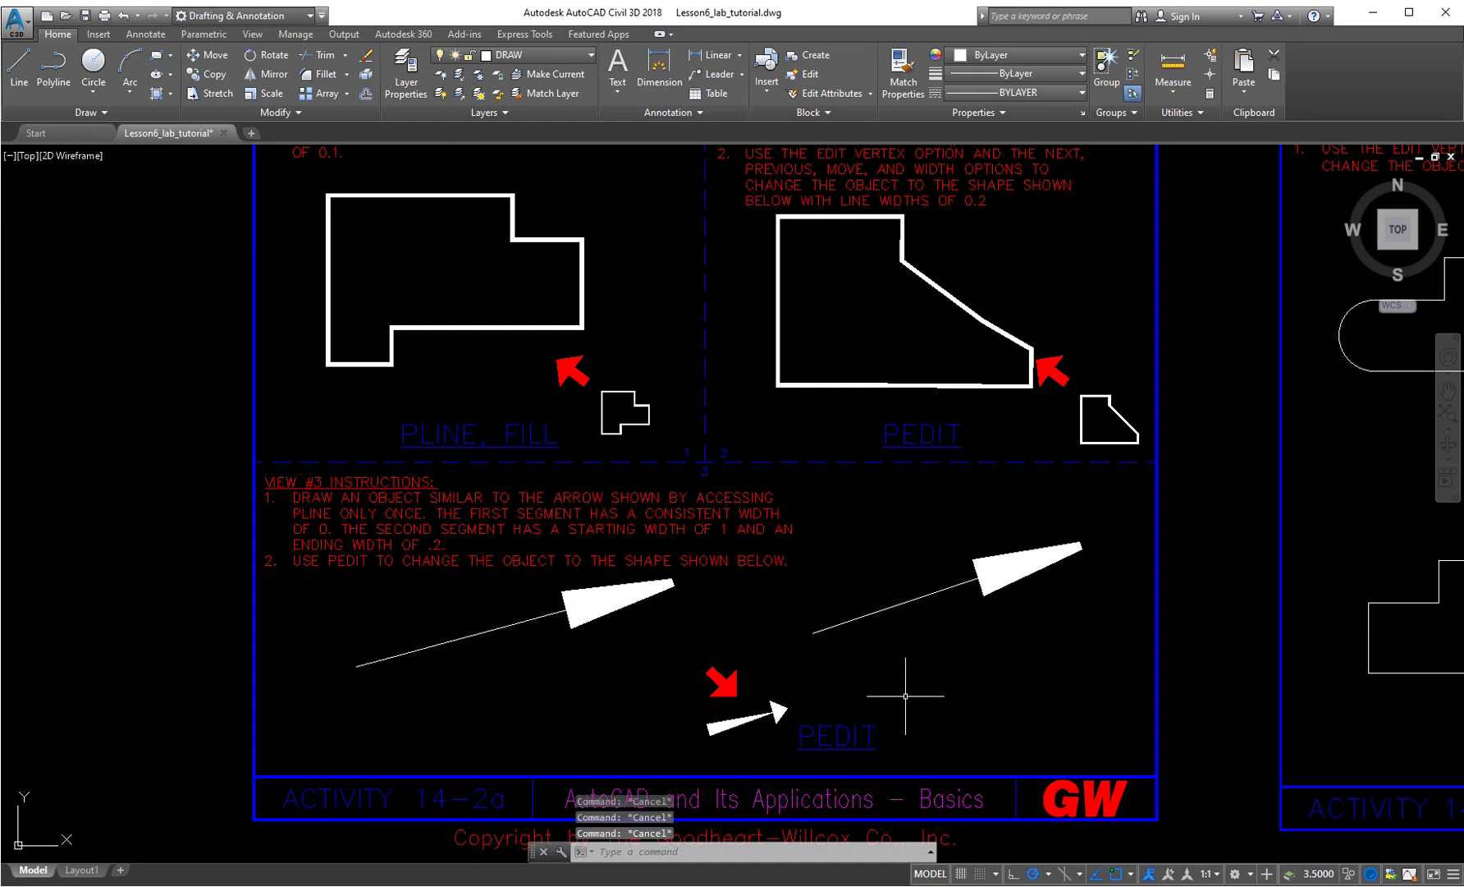
{"action": "type", "text": "pedit"}
{"action": "key", "text": "Return"}
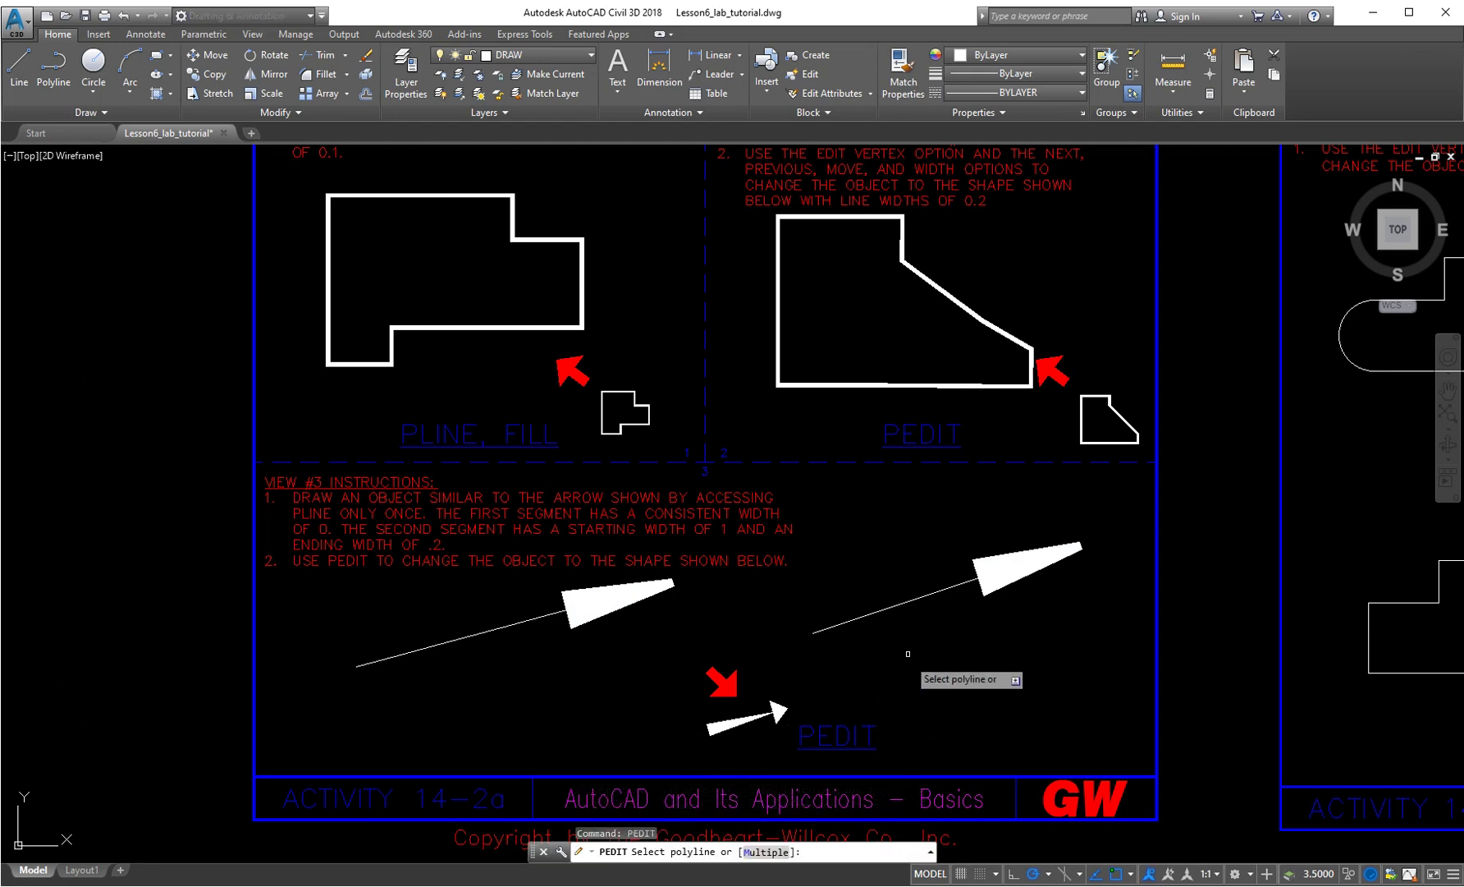
{"action": "left_click", "coordinate": [884, 608]}
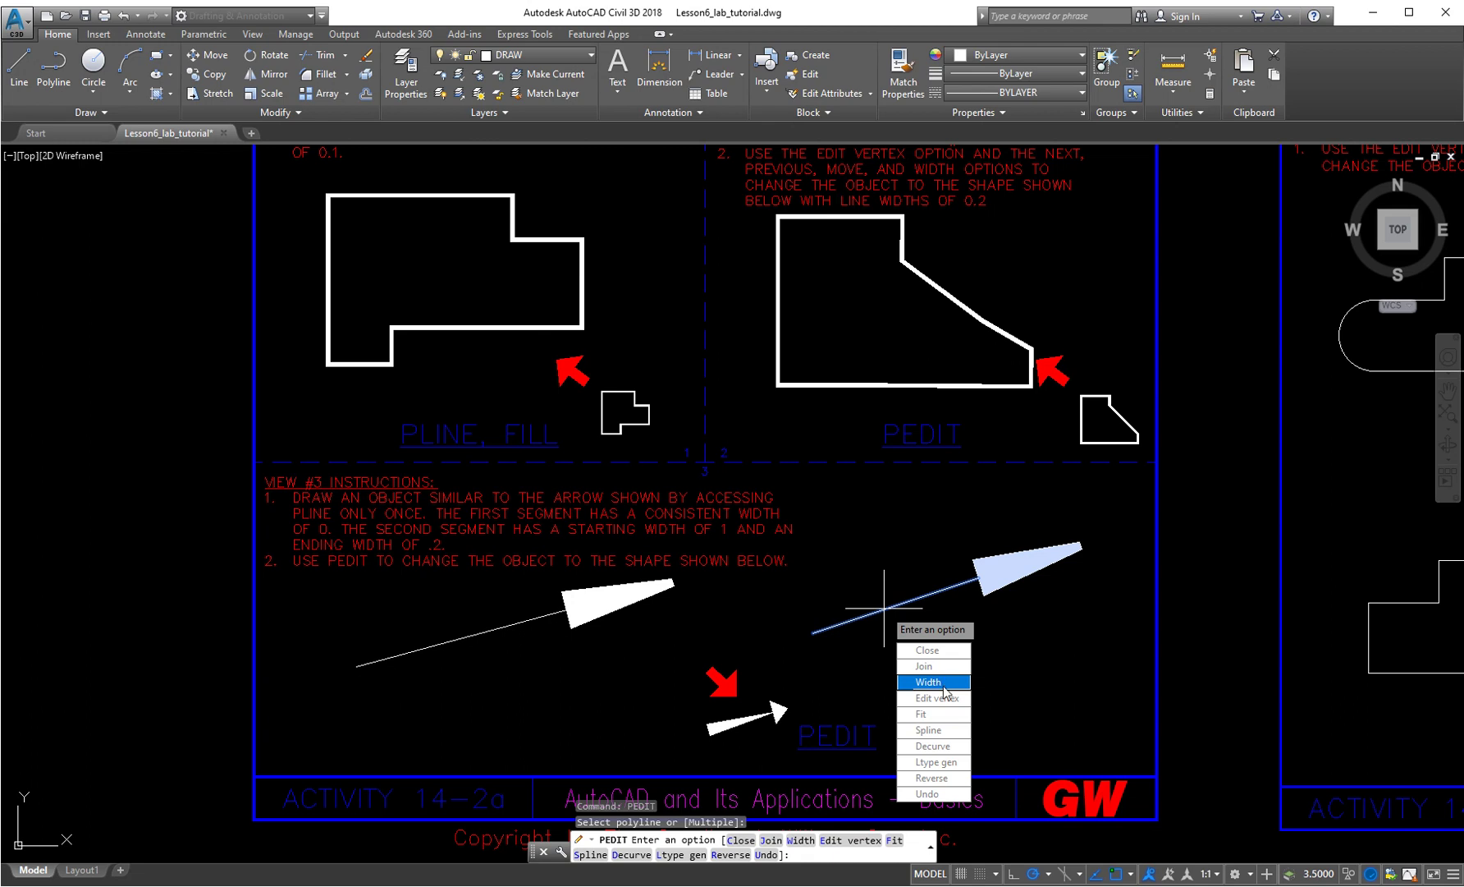
{"action": "left_click", "coordinate": [936, 682]}
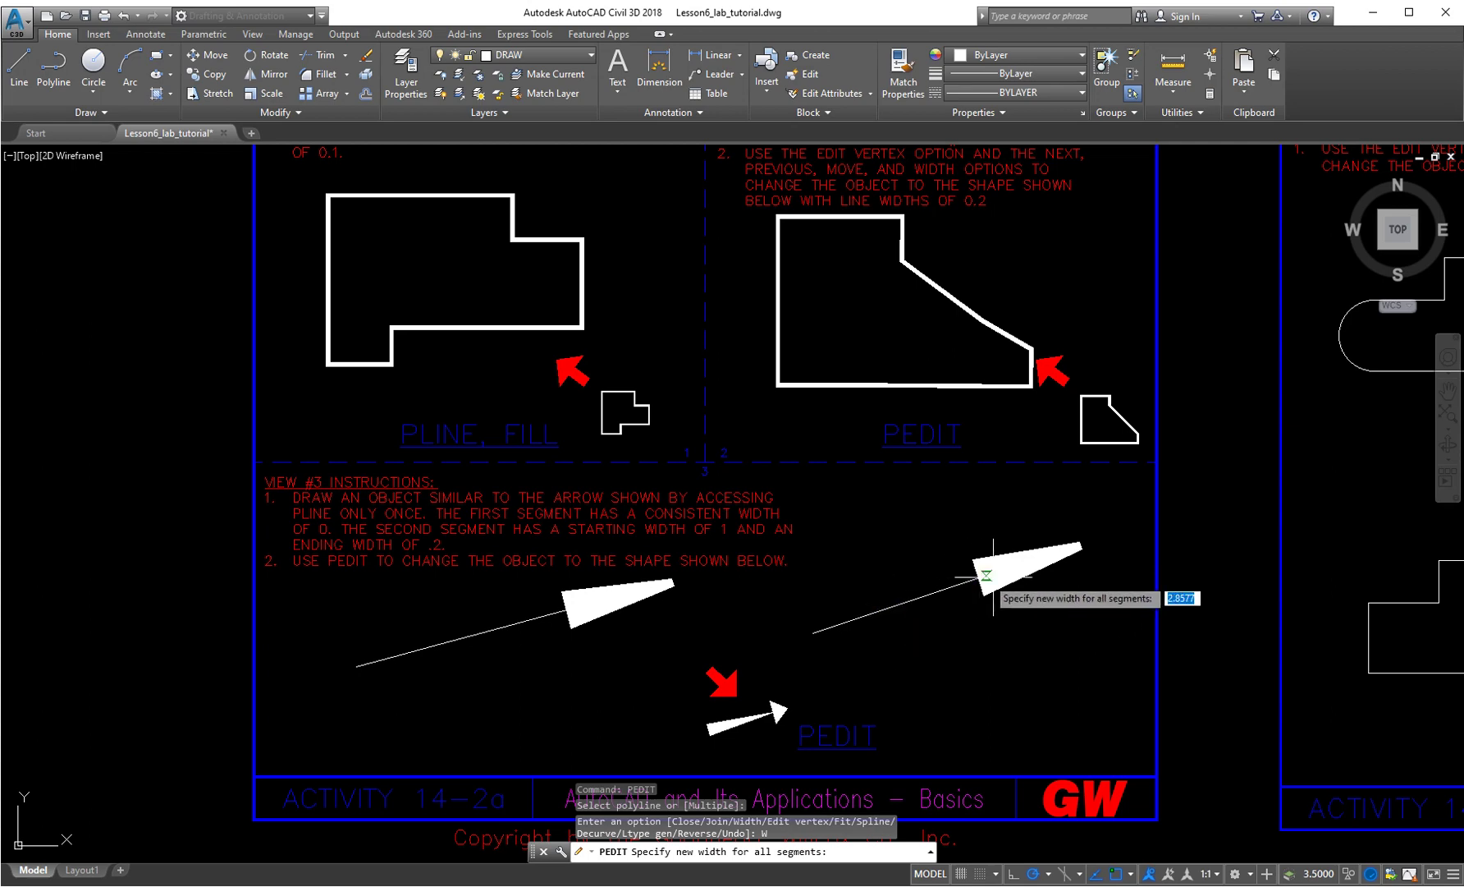
{"action": "key", "text": "Escape"}
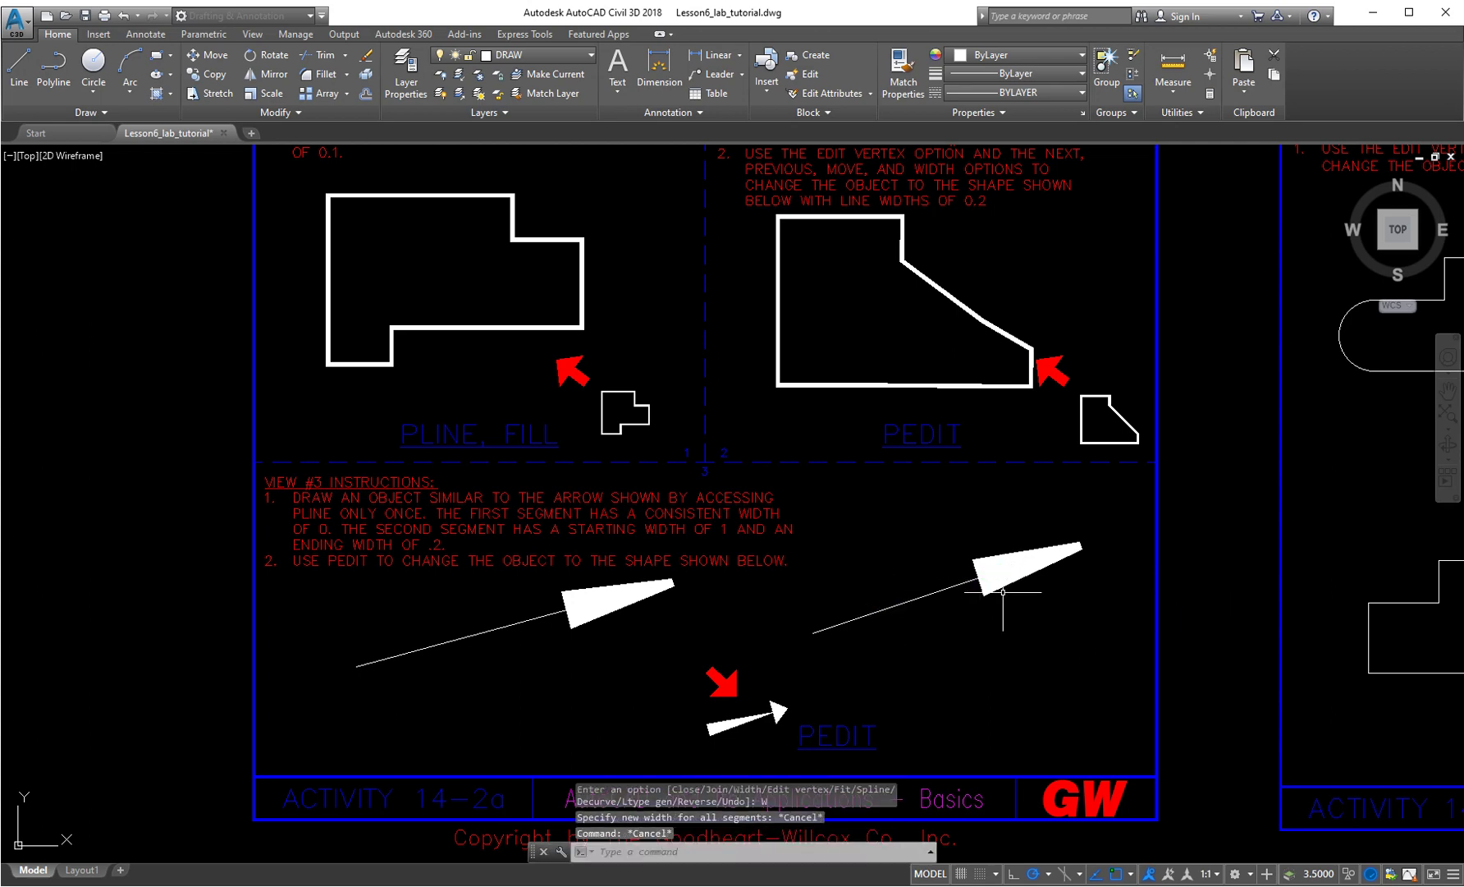
{"action": "key", "text": "Escape"}
- Give every segment of the View 2 outline polyline a uniform width of .2
{"action": "type", "text": "pedit"}
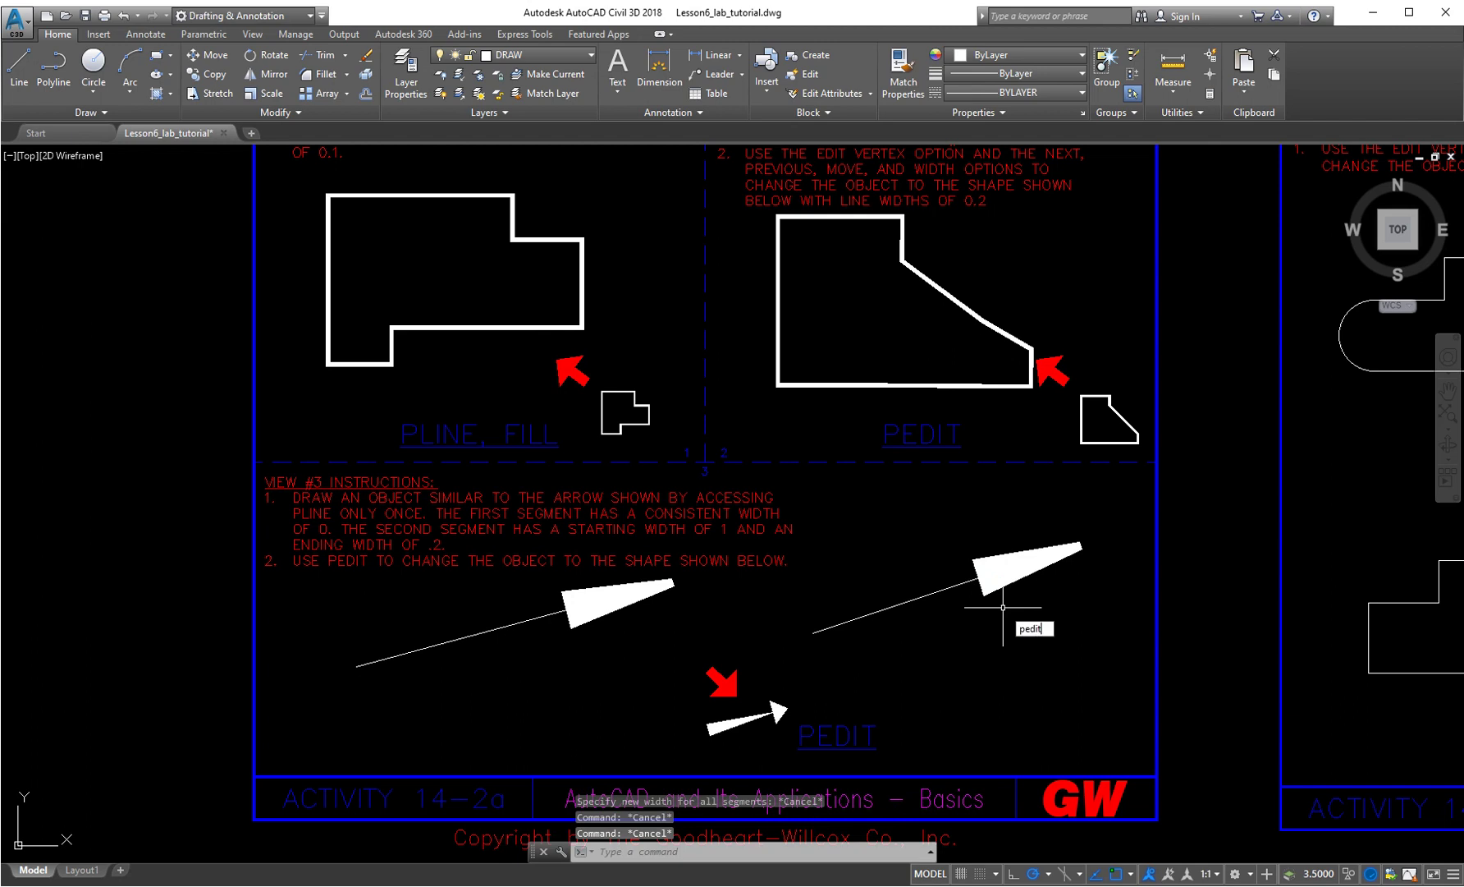
{"action": "key", "text": "Return"}
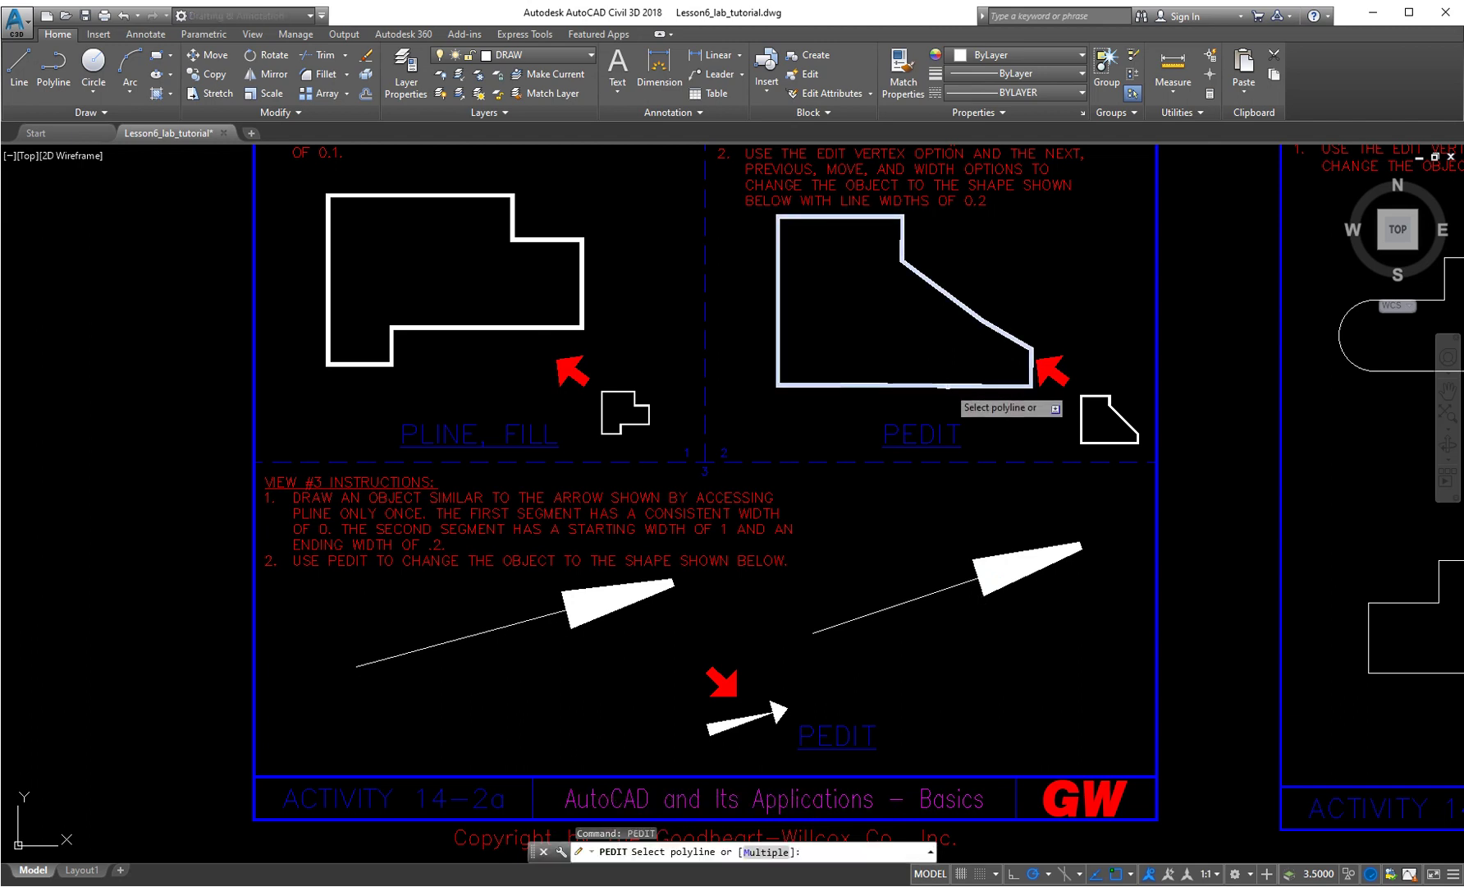
{"action": "left_click", "coordinate": [951, 384]}
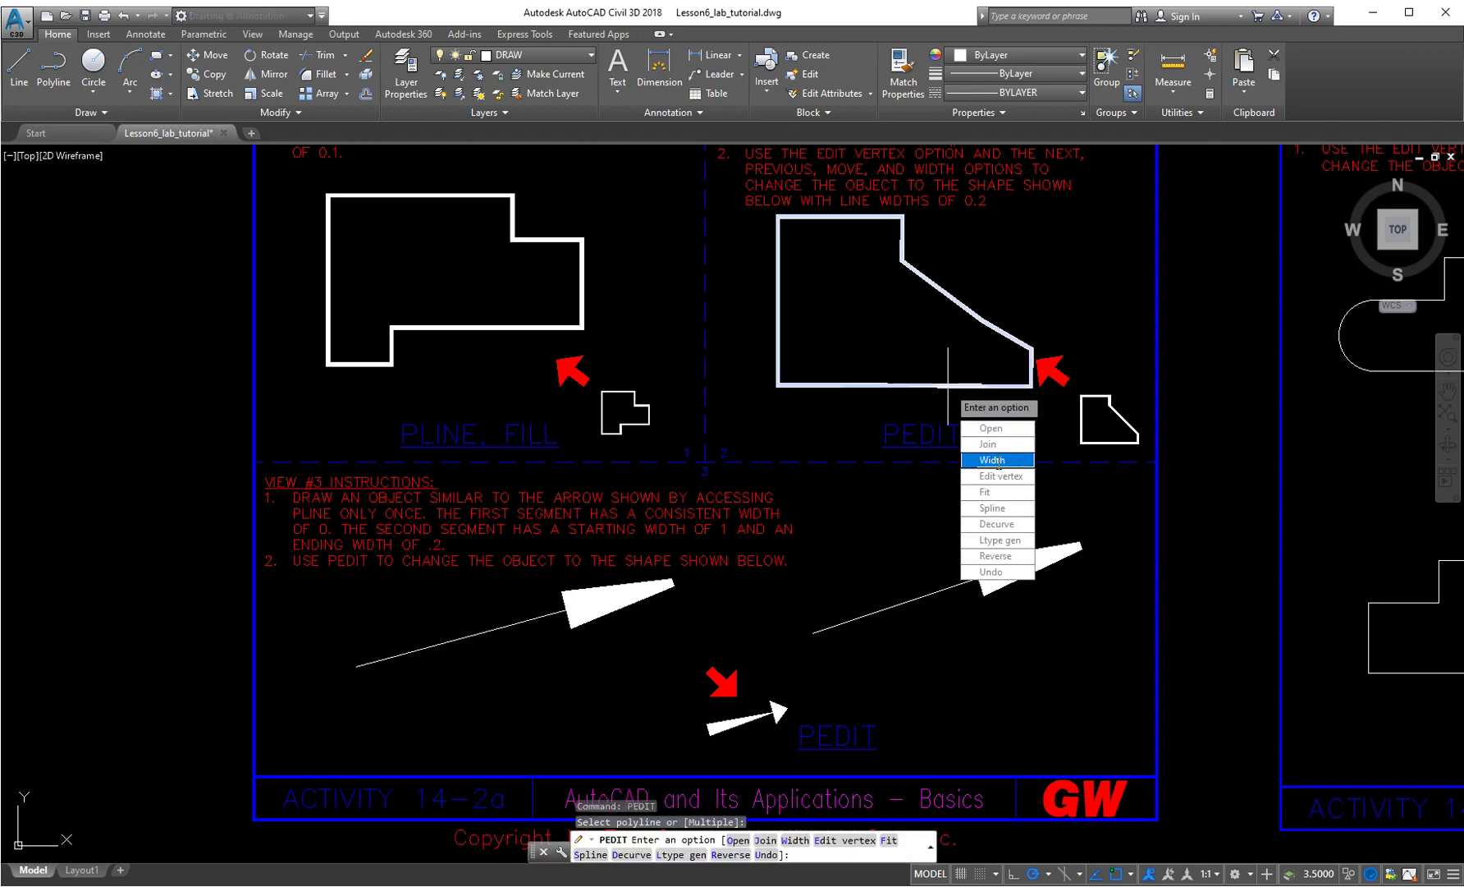
{"action": "type", "text": "w"}
{"action": "key", "text": "Return"}
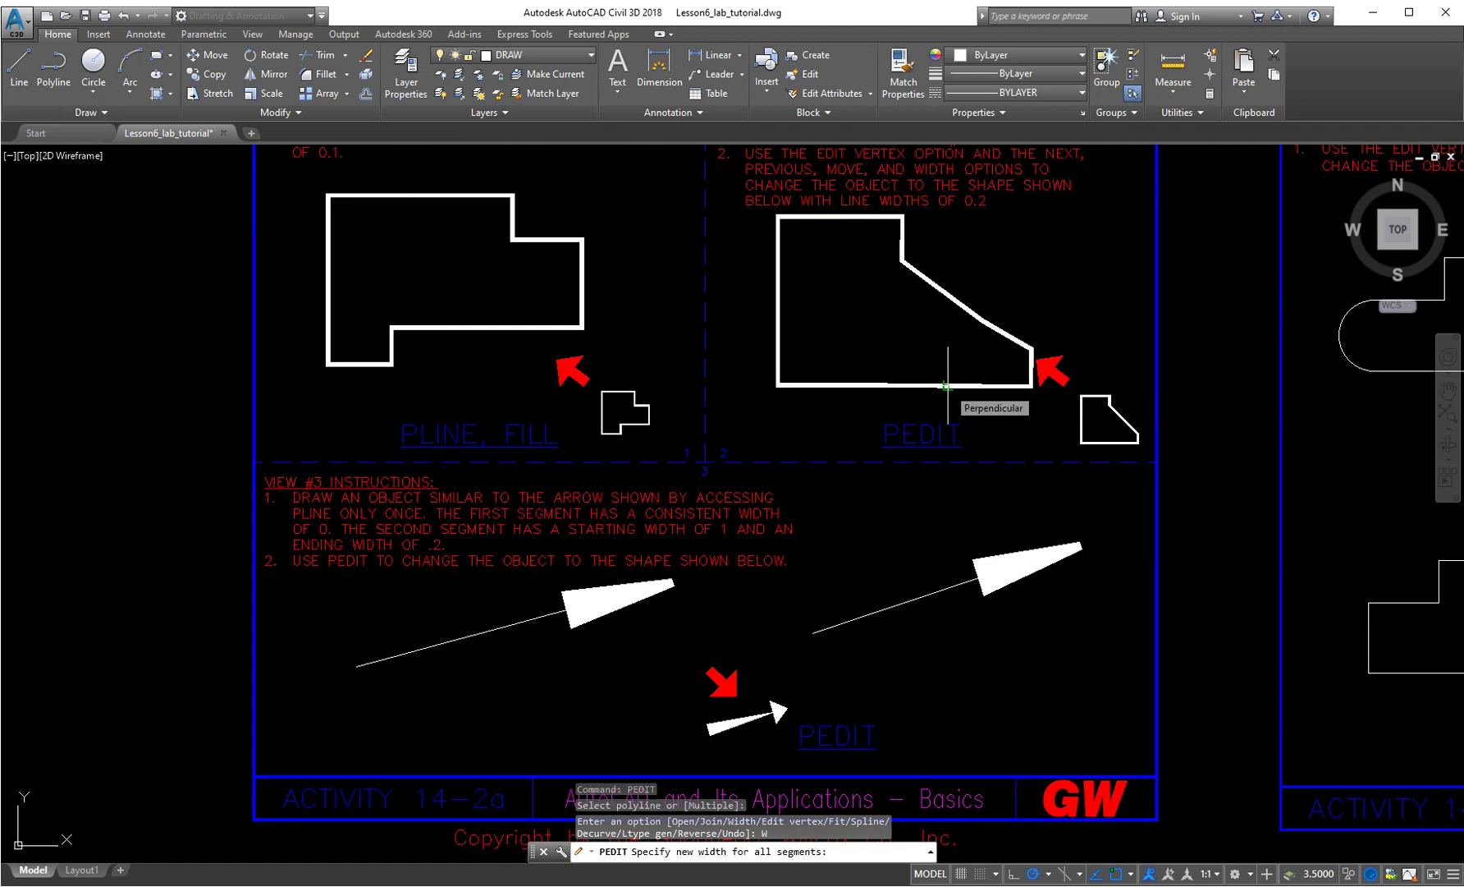
{"action": "type", "text": ".2"}
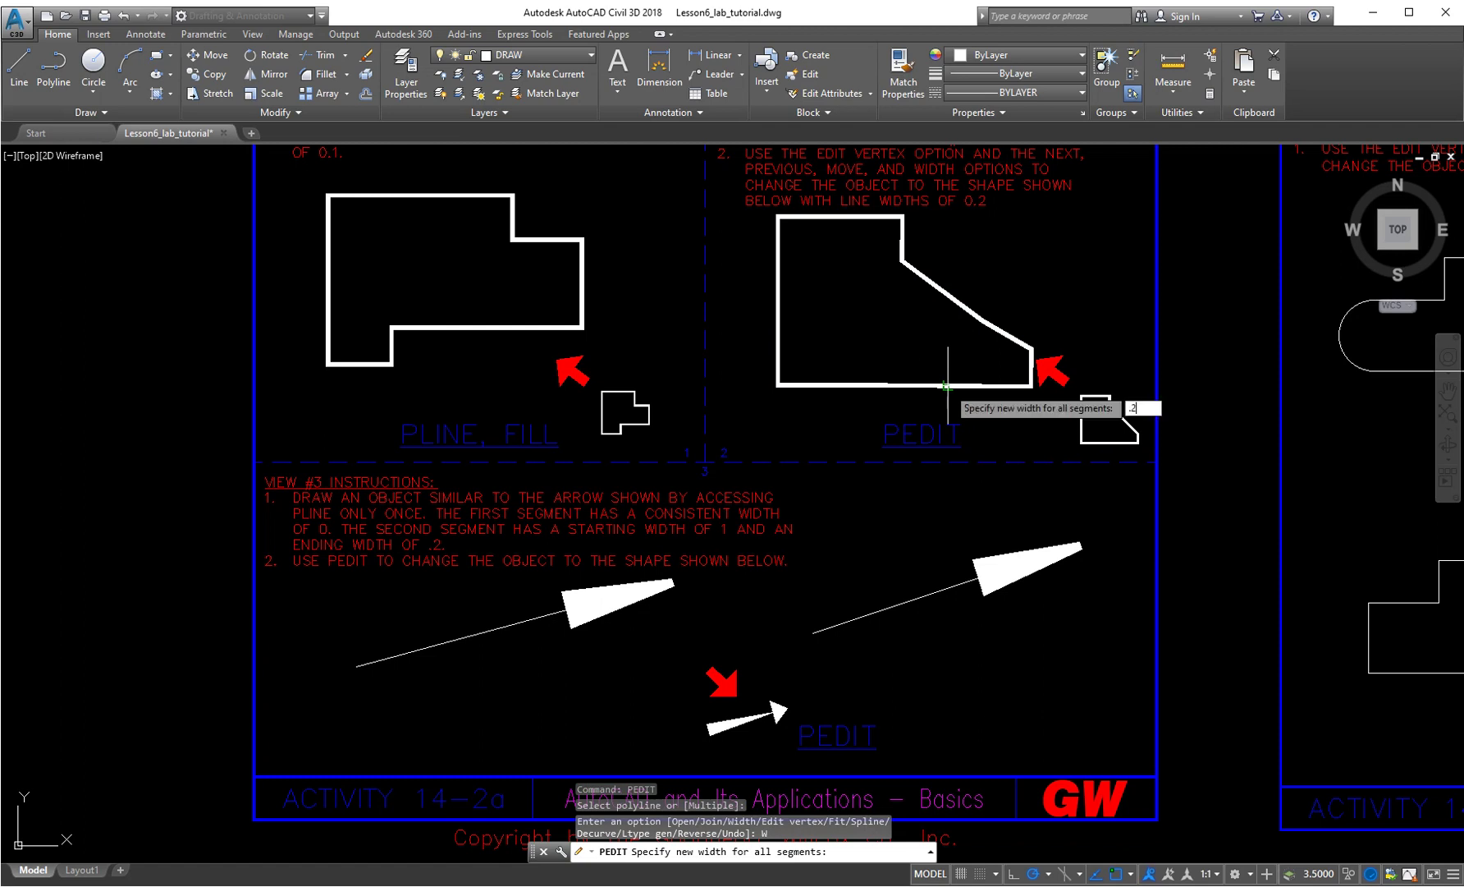
{"action": "key", "text": "Return"}
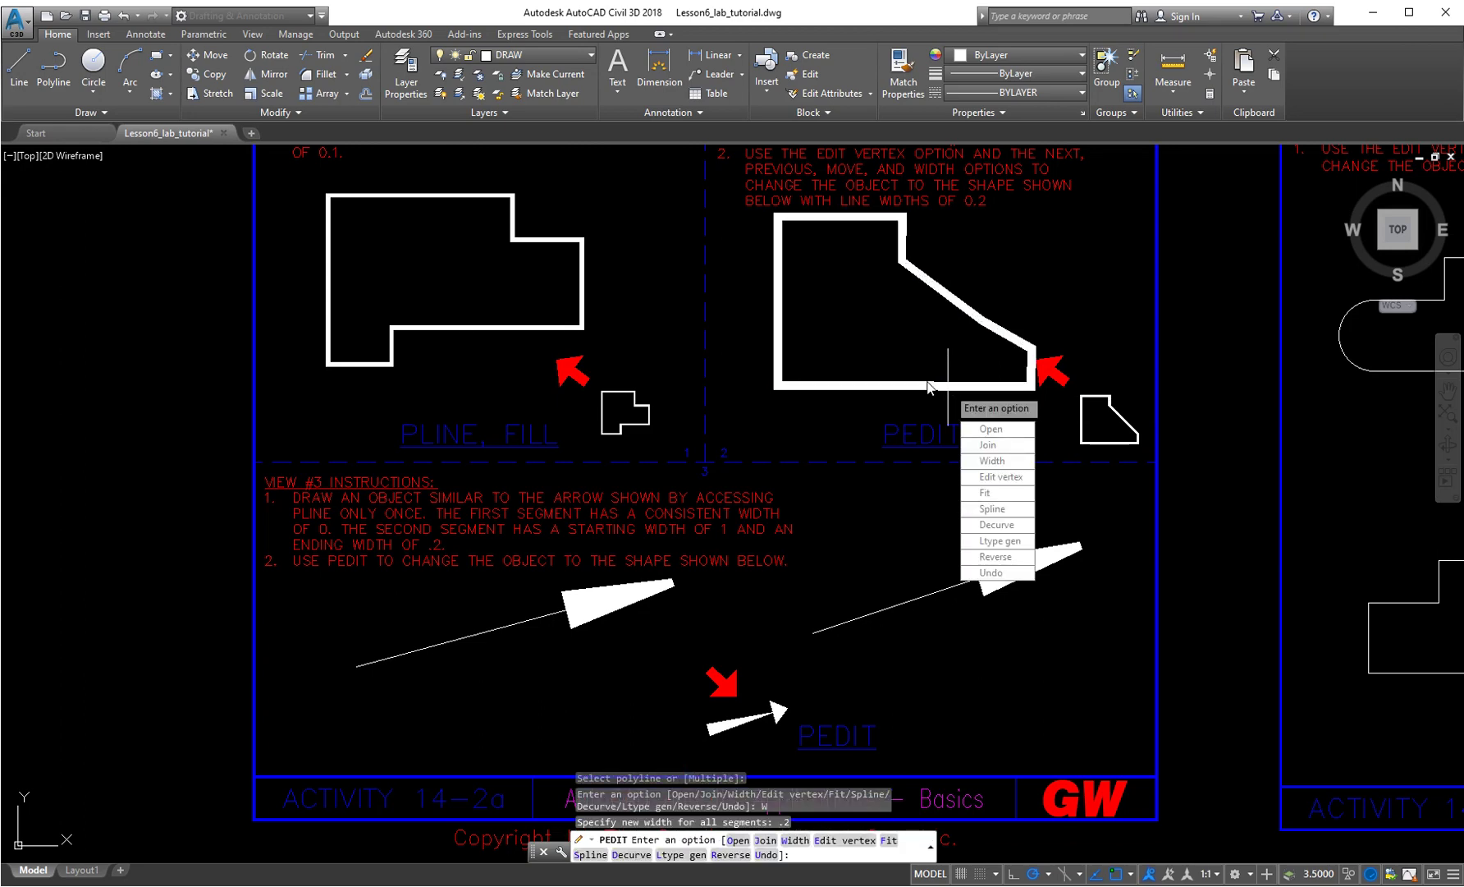
{"action": "middle_click_drag", "start_coordinate": [903, 371], "coordinate": [892, 415]}
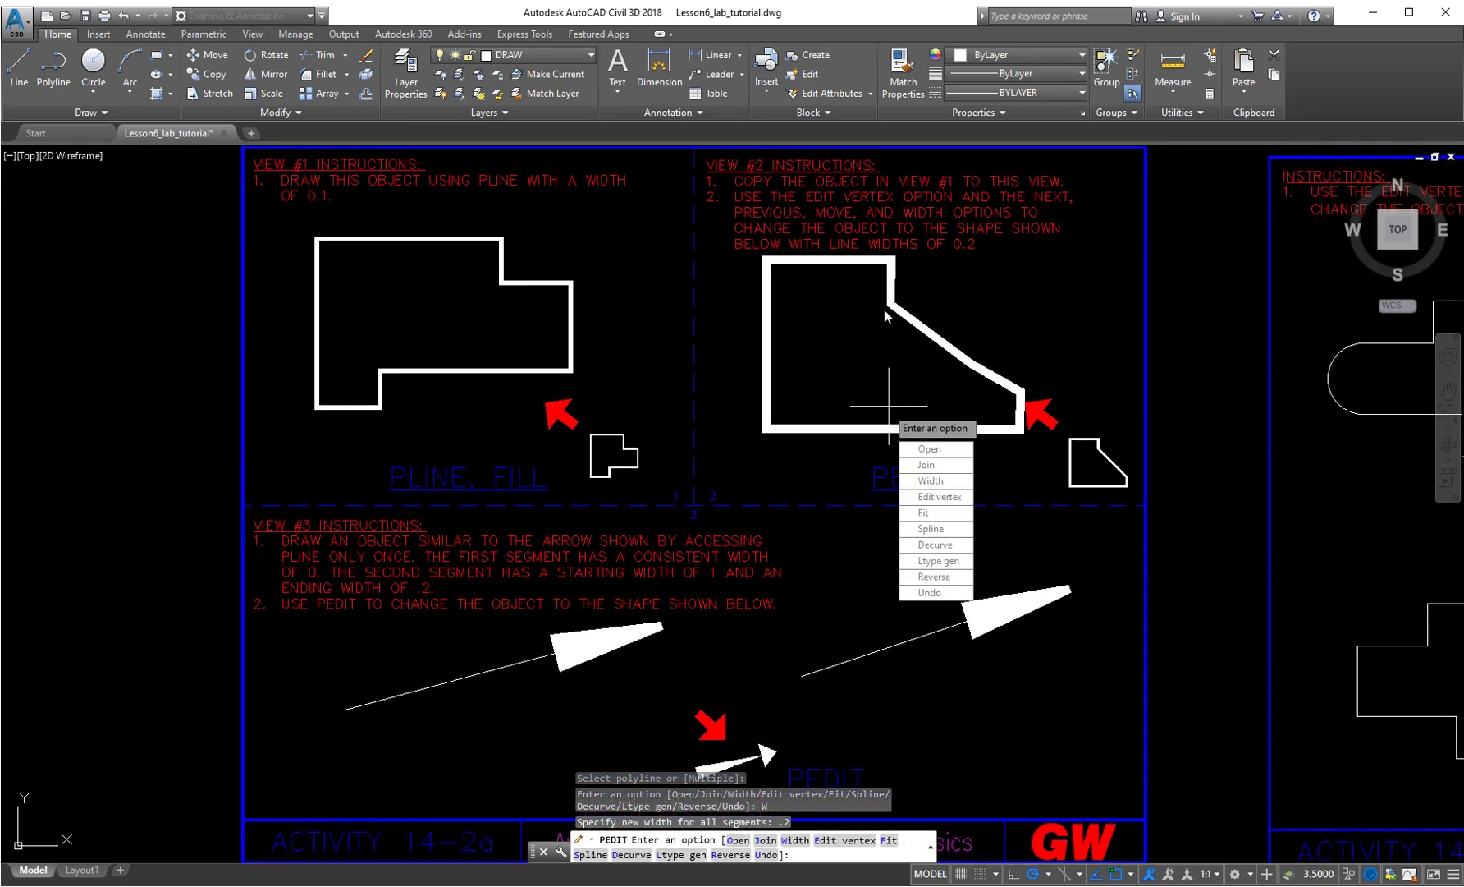
{"action": "key", "text": "Escape"}
{"action": "key", "text": "Escape"}
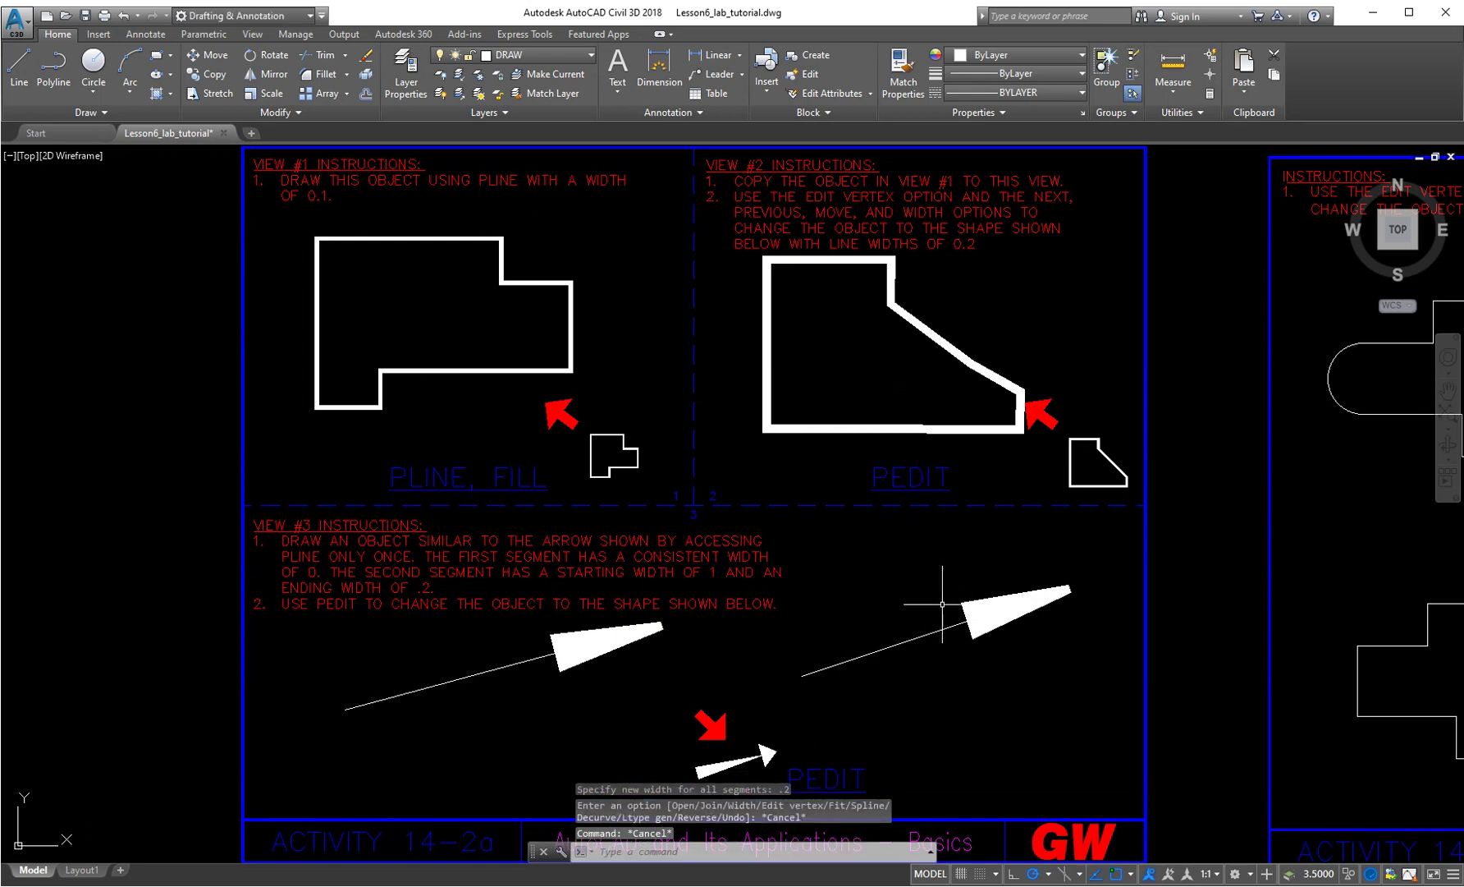
- Using PEDIT vertex editing, taper the arrow's first segment from width .5 to 0
{"action": "scroll", "coordinate": [928, 667], "scroll_direction": "up", "scroll_amount": 4}
{"action": "scroll", "coordinate": [836, 688], "scroll_direction": "down", "scroll_amount": 7}
{"action": "scroll", "coordinate": [940, 621], "scroll_direction": "up", "scroll_amount": 3}
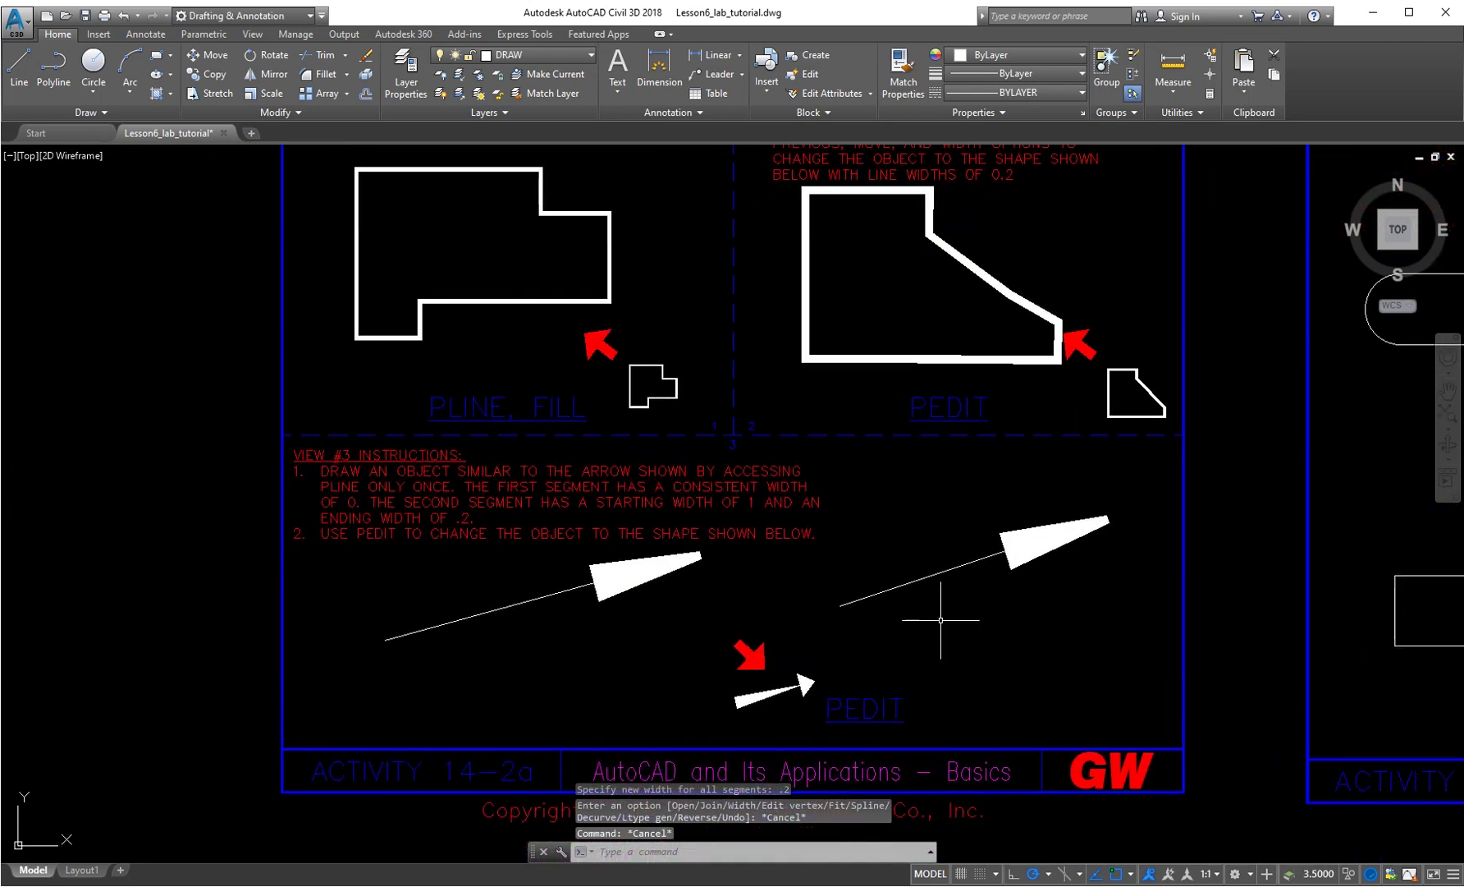
{"action": "key", "text": "Escape"}
{"action": "key", "text": "Escape"}
{"action": "type", "text": "pedit"}
{"action": "key", "text": "Return"}
{"action": "left_click", "coordinate": [911, 583]}
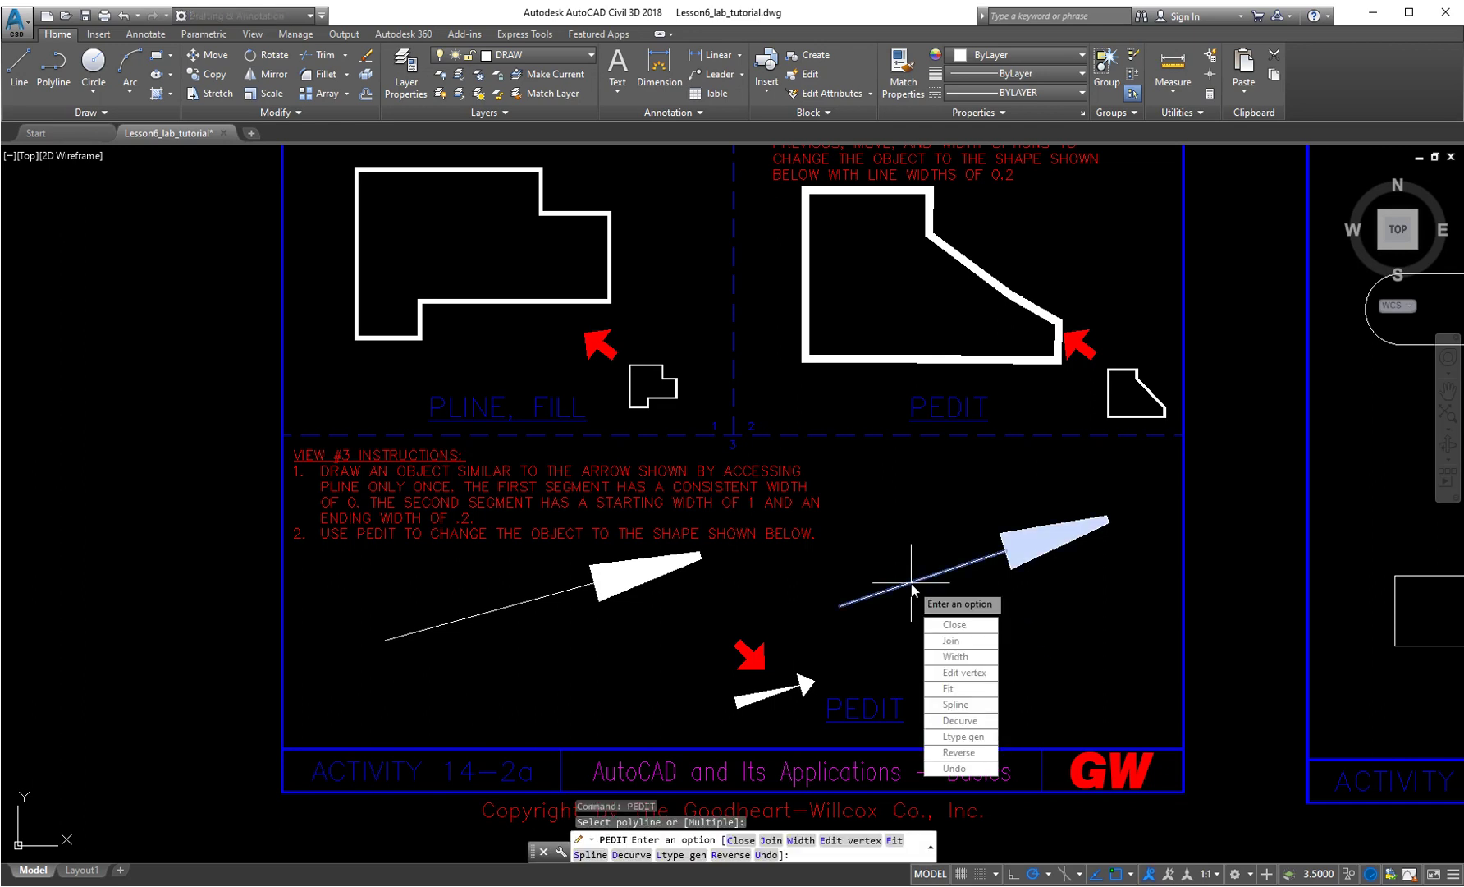
{"action": "left_click", "coordinate": [961, 672]}
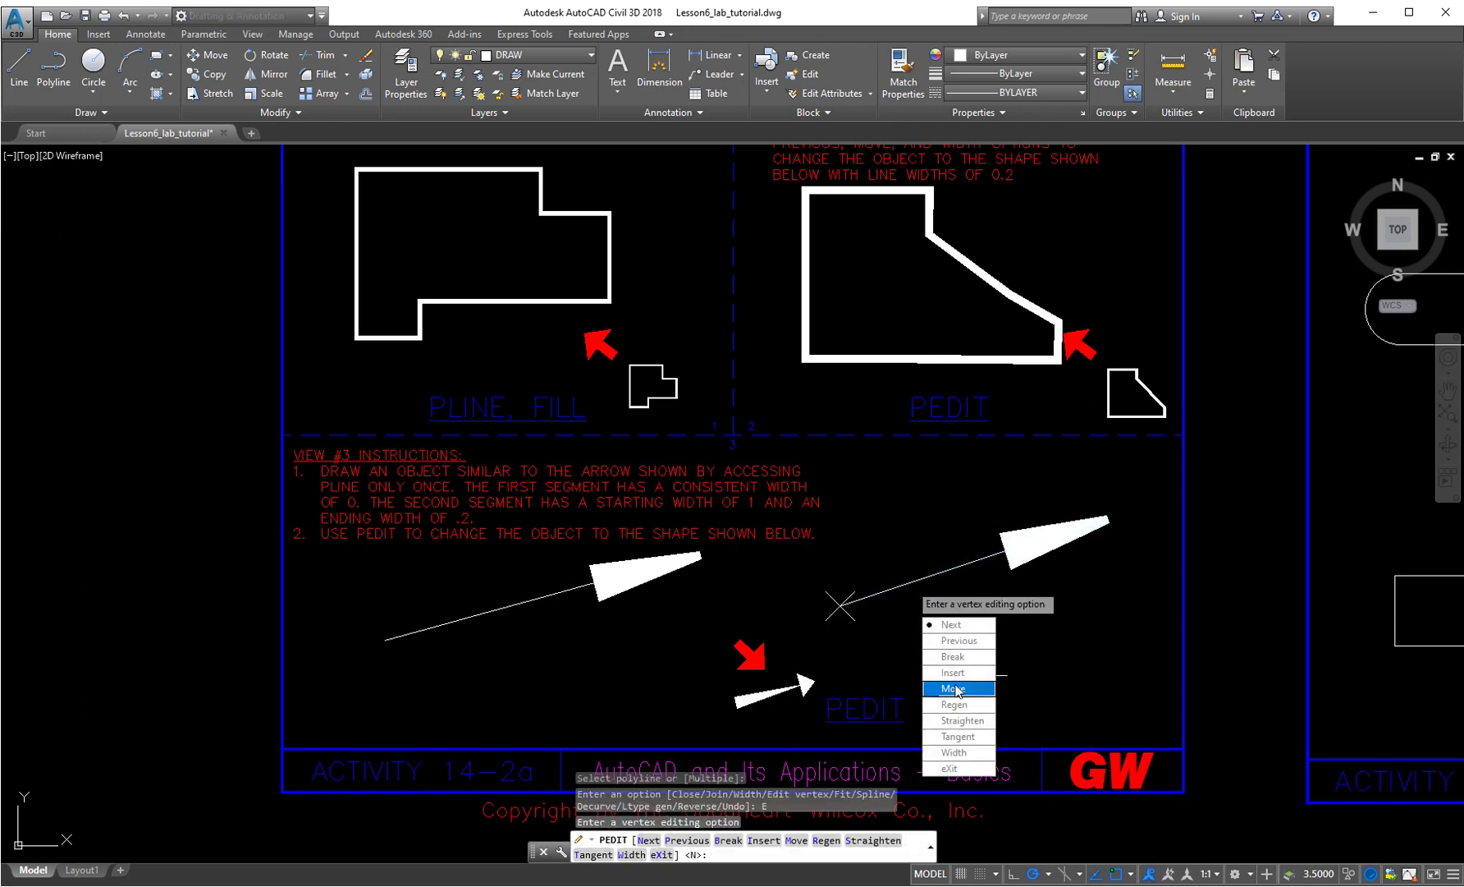
{"action": "left_click", "coordinate": [962, 752]}
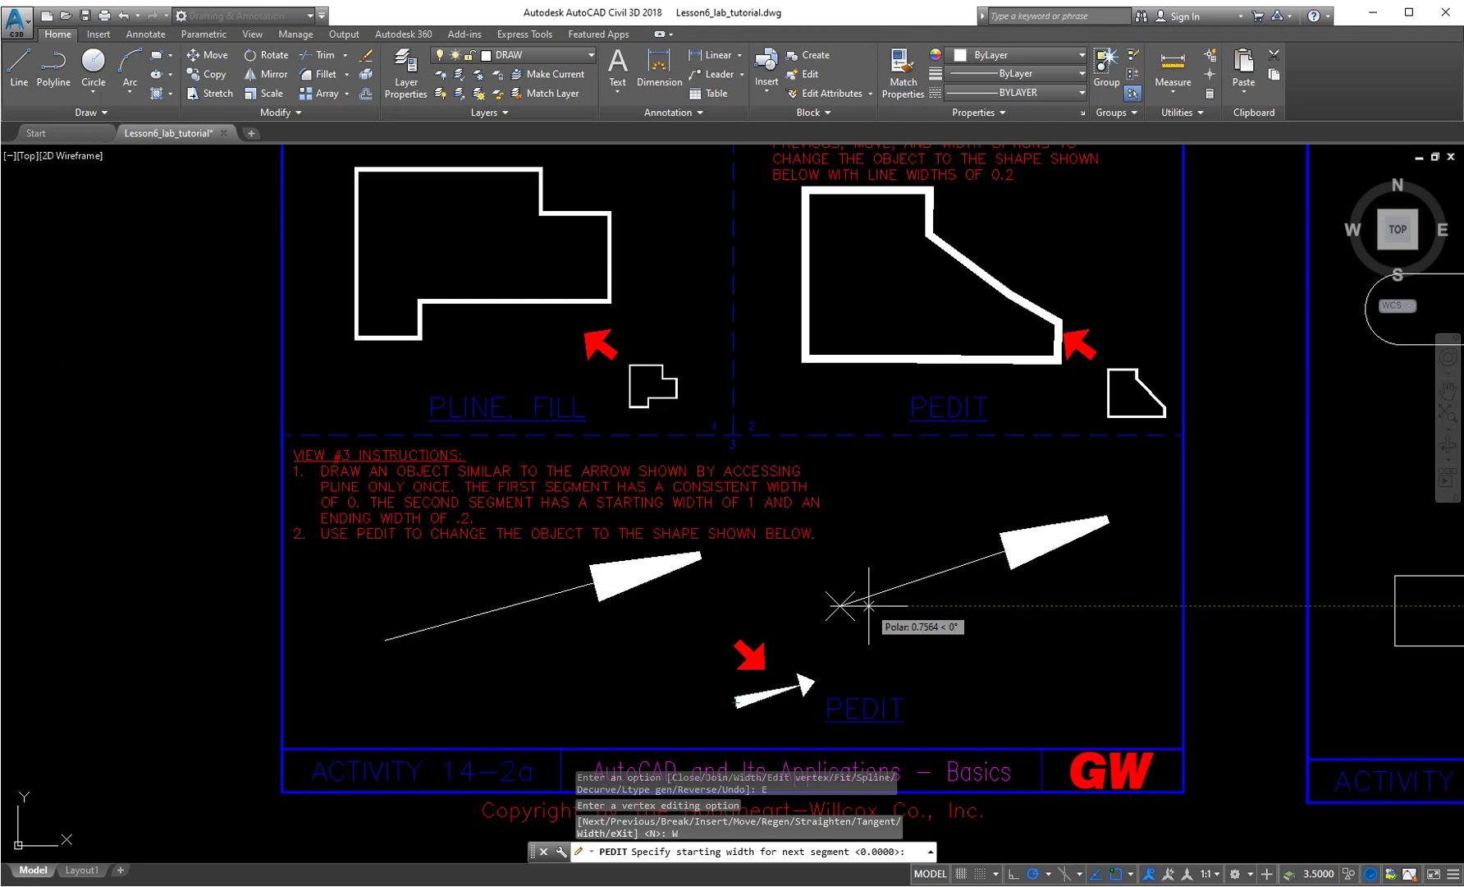
{"action": "type", "text": ".5"}
{"action": "key", "text": "Return"}
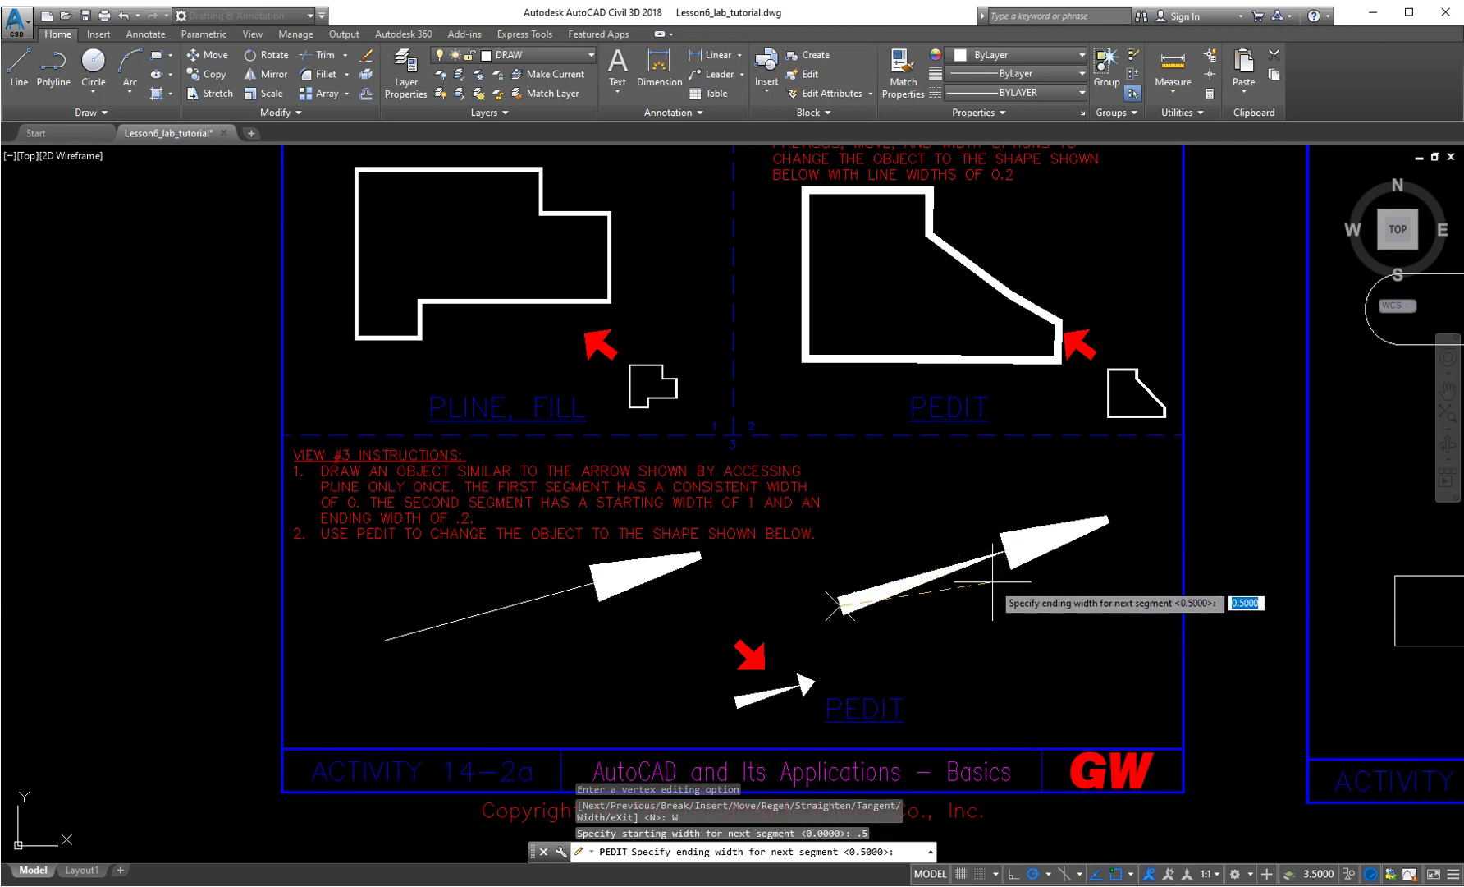
{"action": "type", "text": "0"}
{"action": "key", "text": "Return"}
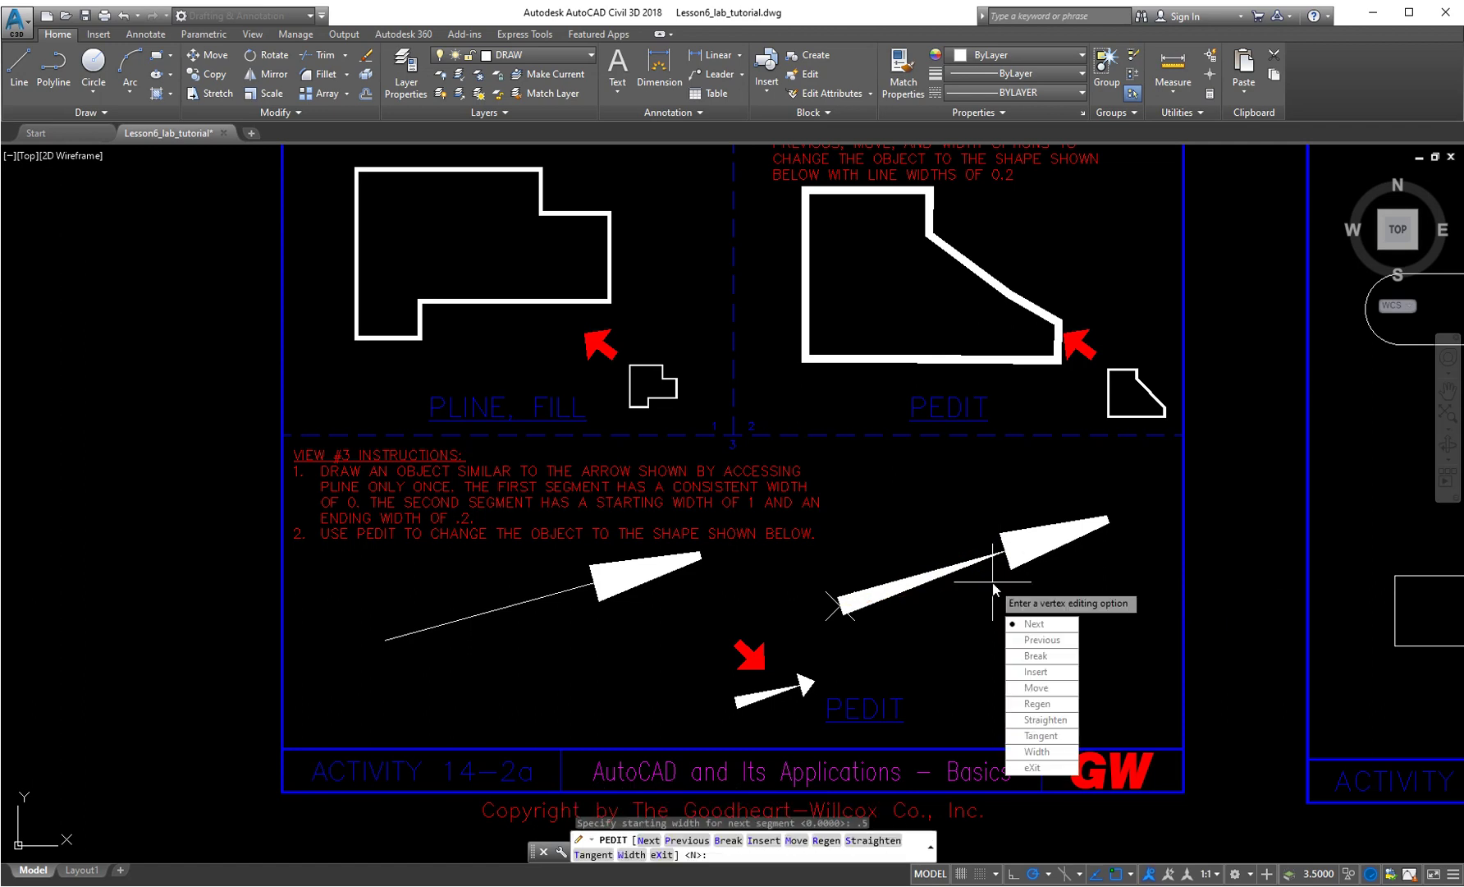
- Advance to the arrow's next vertex and set that segment's starting width to 0
{"action": "left_click", "coordinate": [1029, 626]}
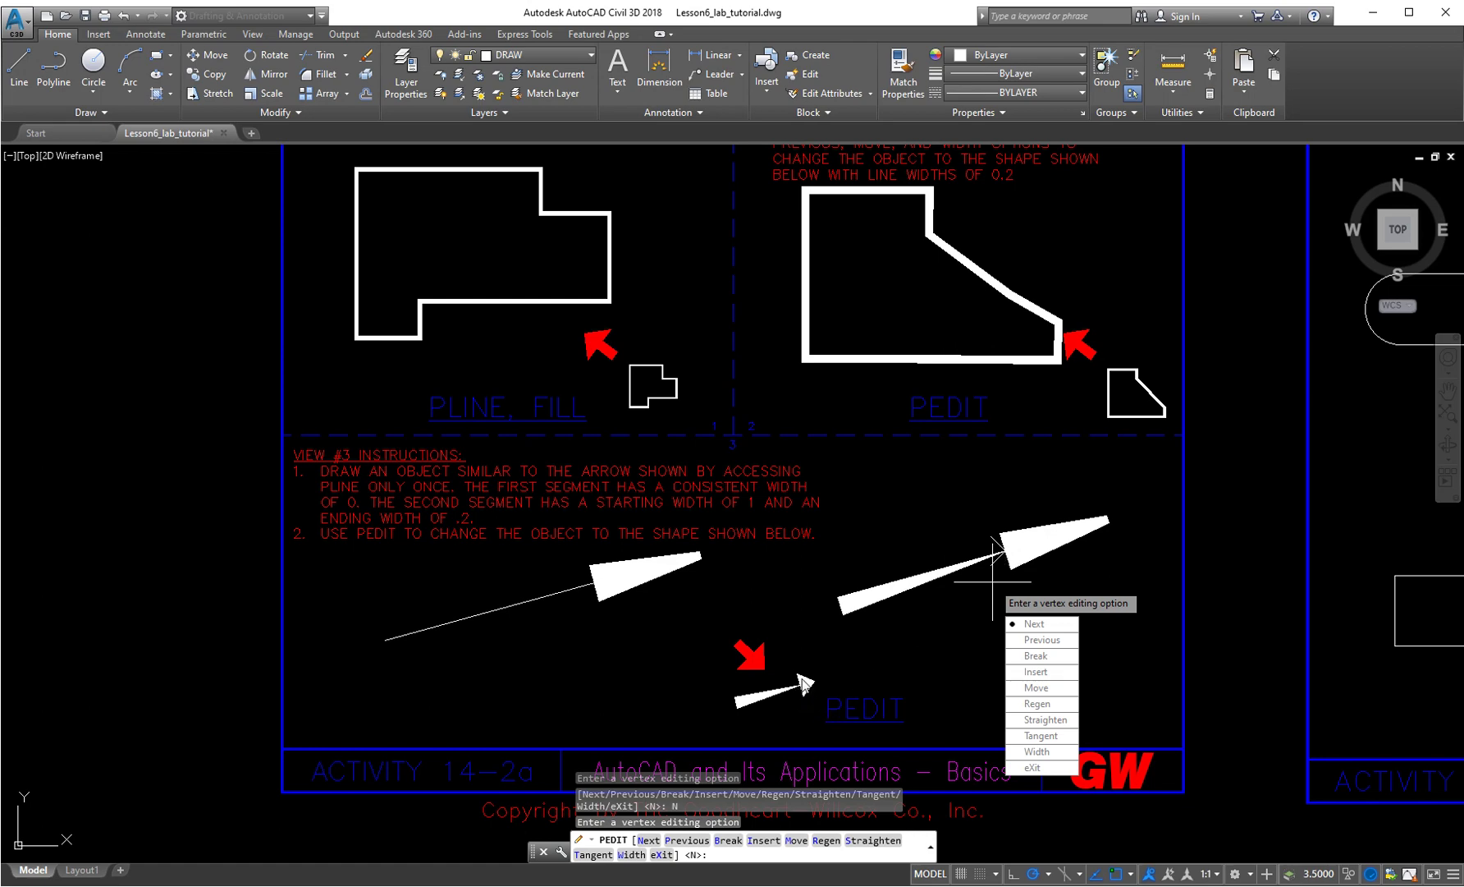
{"action": "type", "text": "w"}
{"action": "key", "text": "Return"}
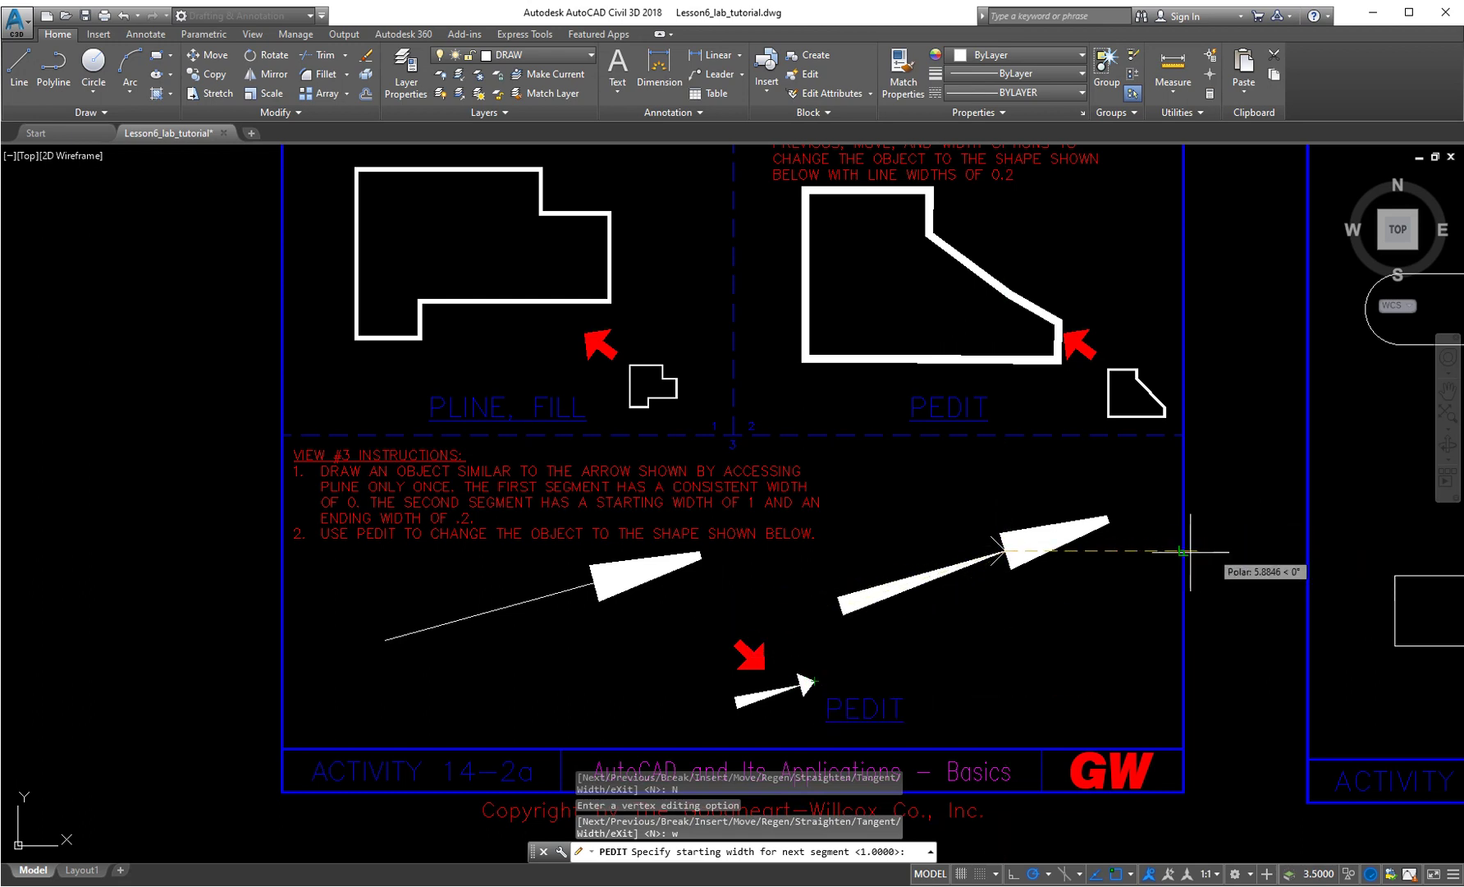
{"action": "type", "text": "0"}
{"action": "key", "text": "Return"}
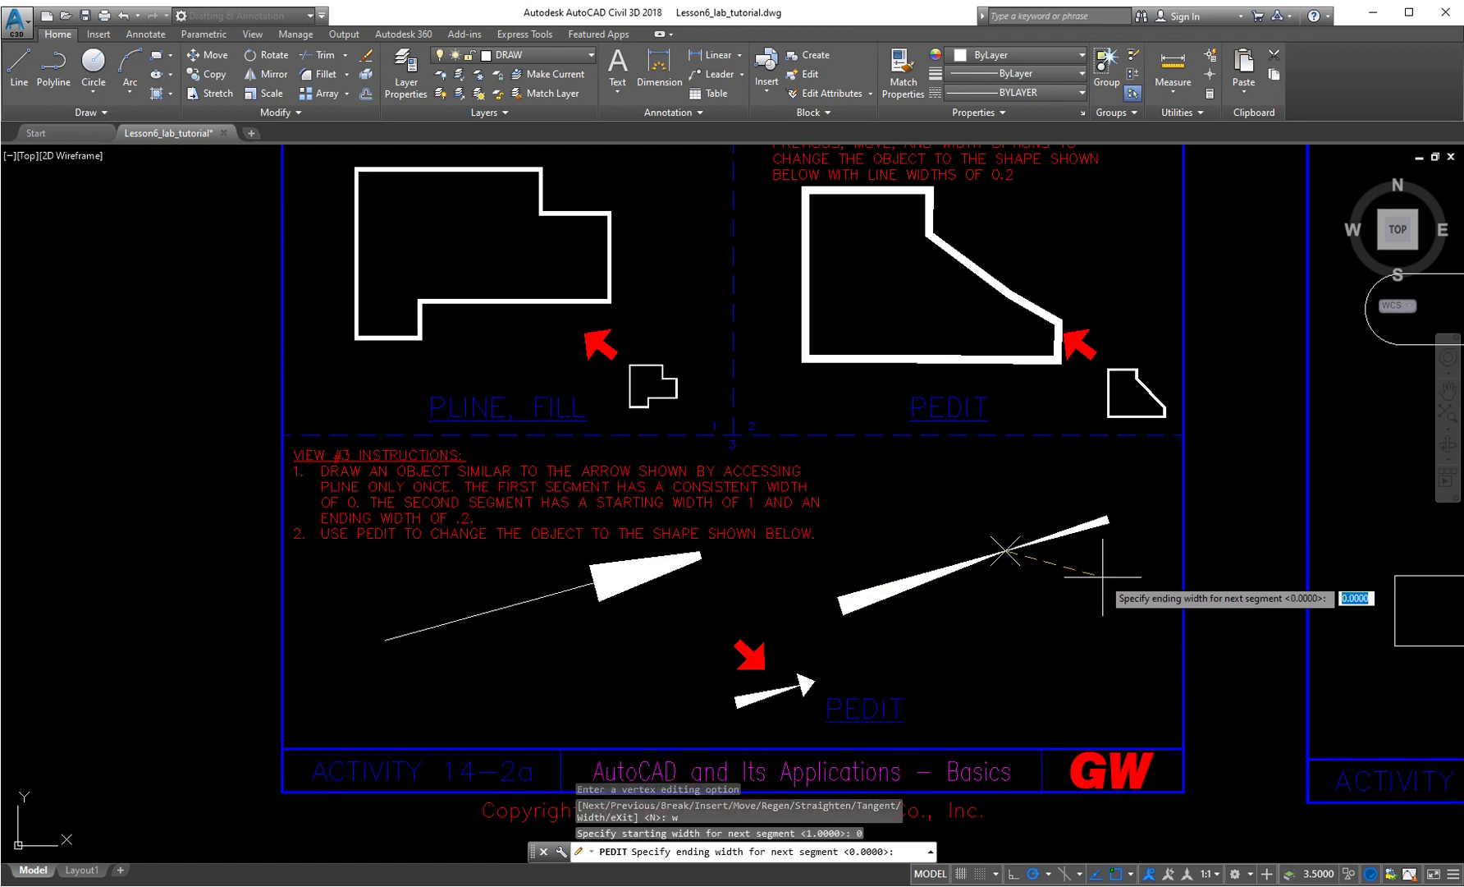